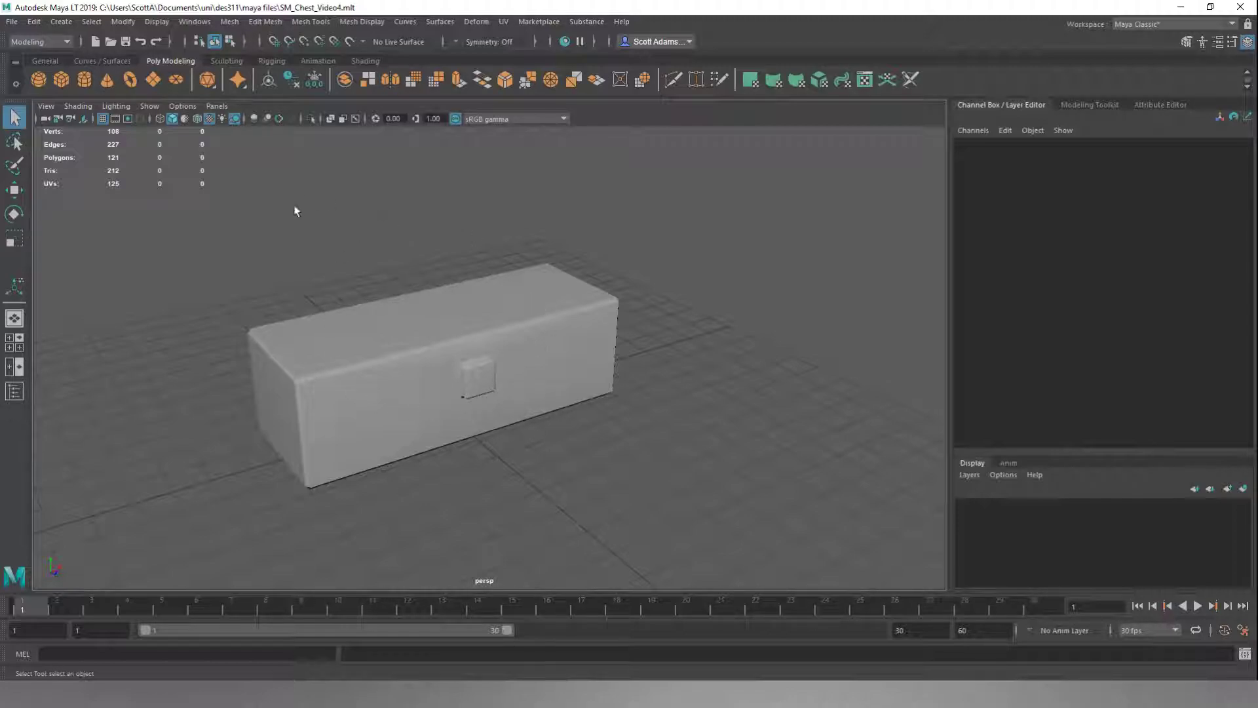
- Switch to the UV Editing workspace and select the chest to display its UV layout
left_click(210, 25)
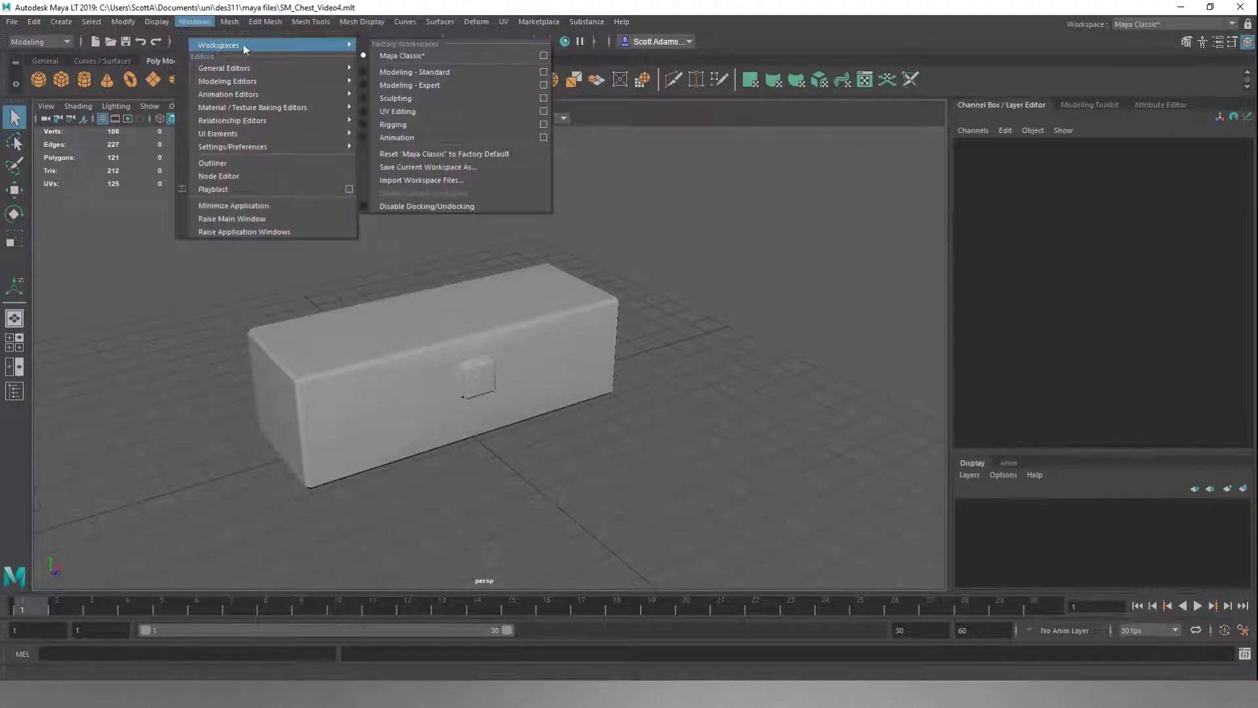
mouse_move(307, 44)
left_click(412, 115)
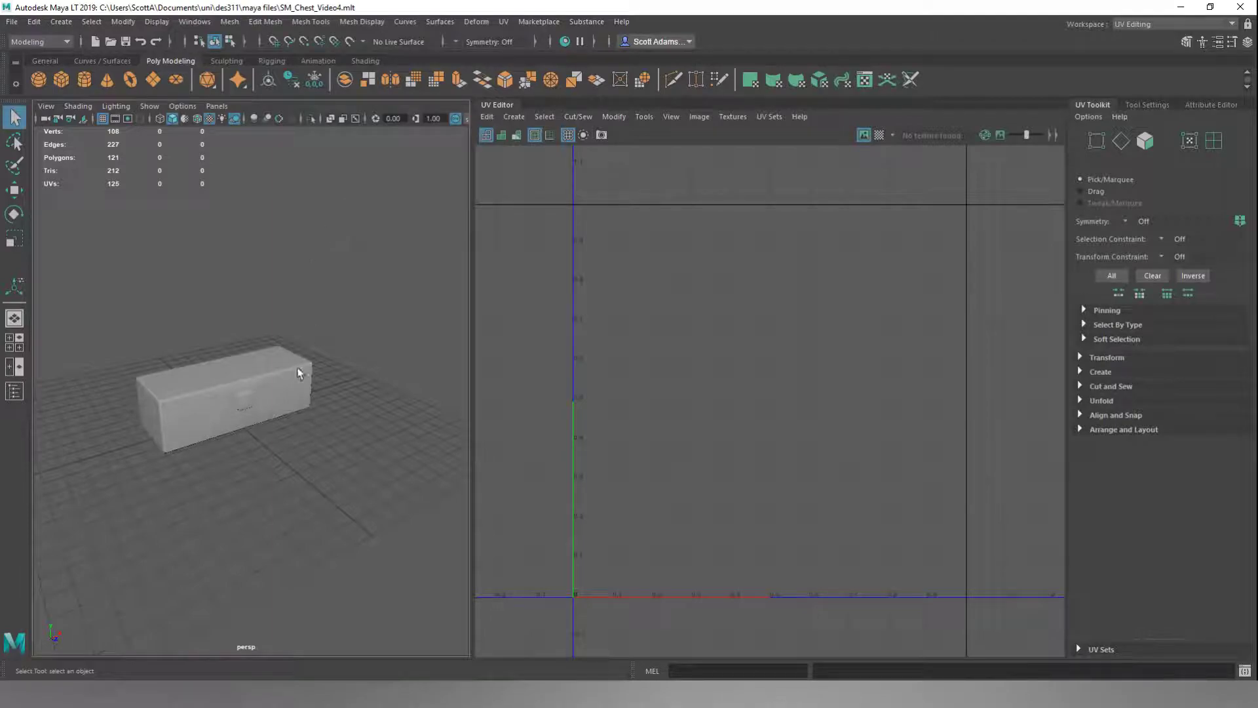
left_click(262, 373)
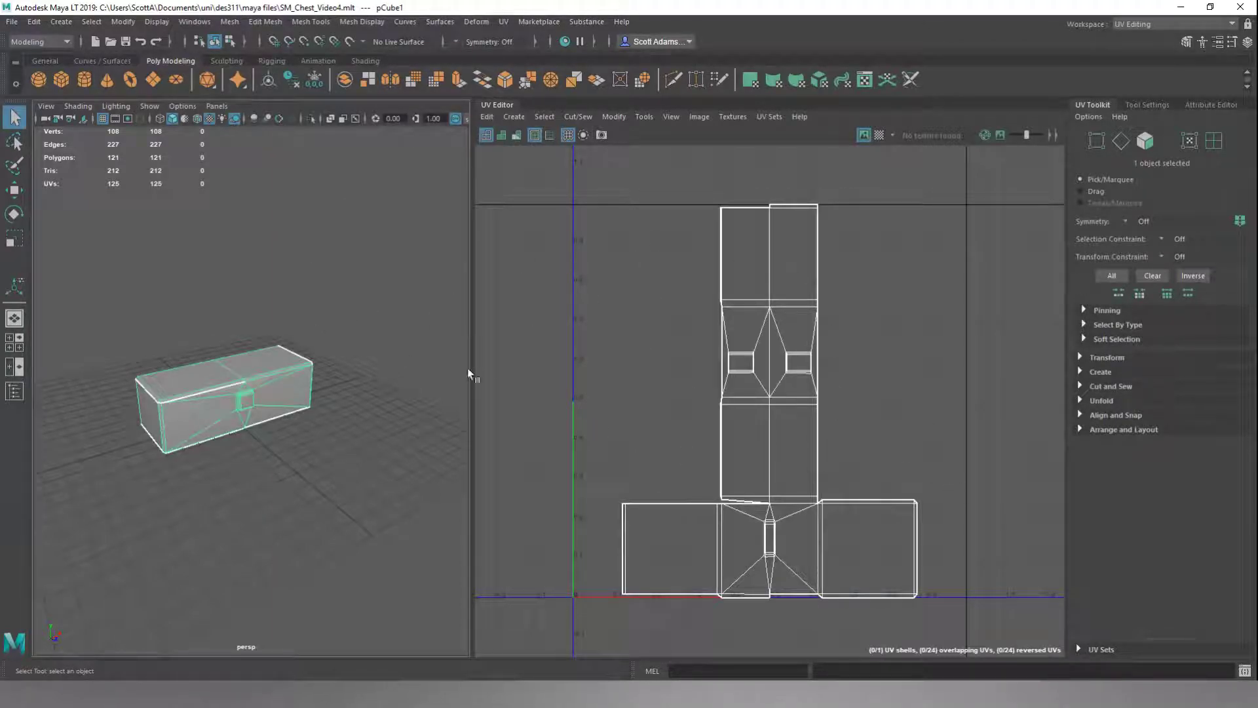
scroll(286, 308, "up", 6)
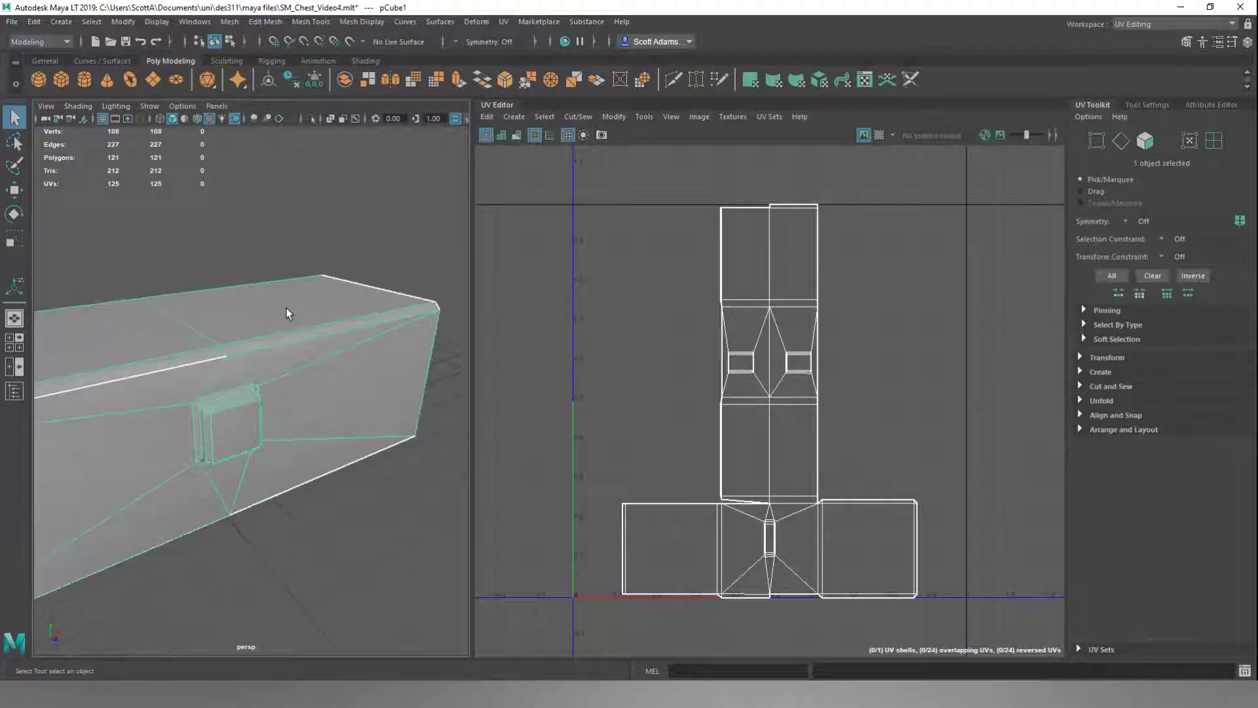
middle_click_drag(287, 308, 356, 266, "alt")
scroll(357, 266, "down", 4)
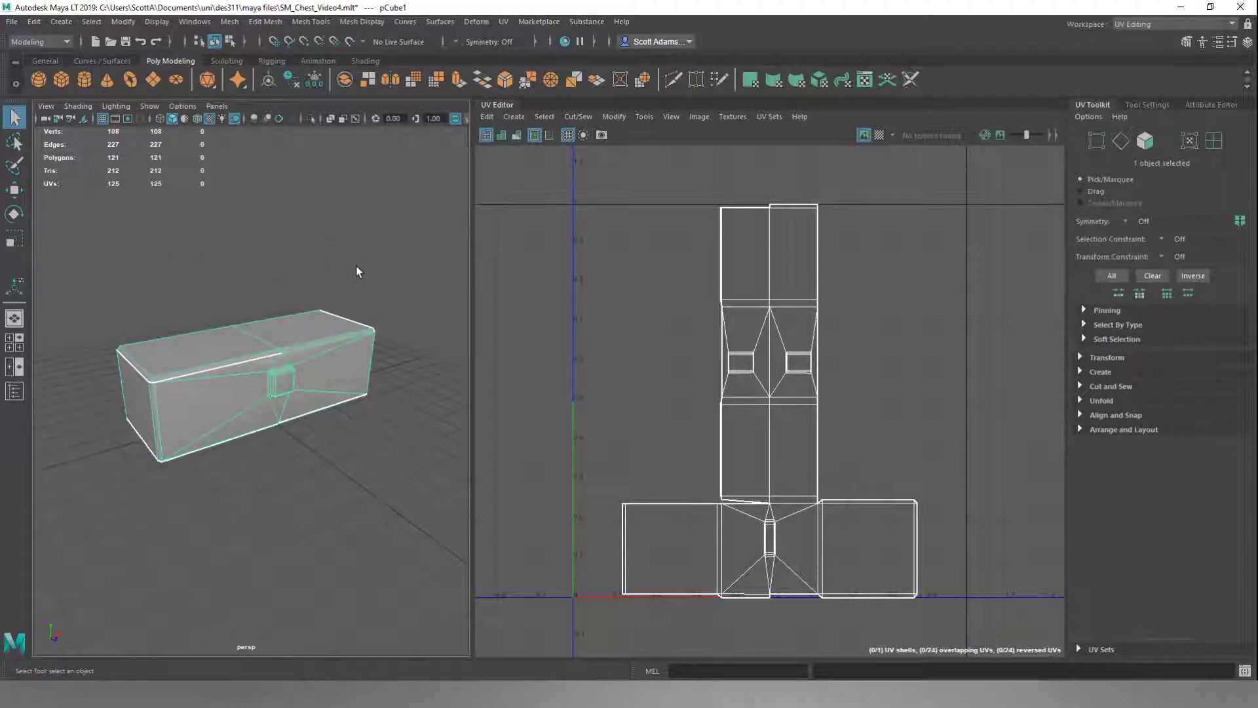
scroll(356, 265, "down", 4)
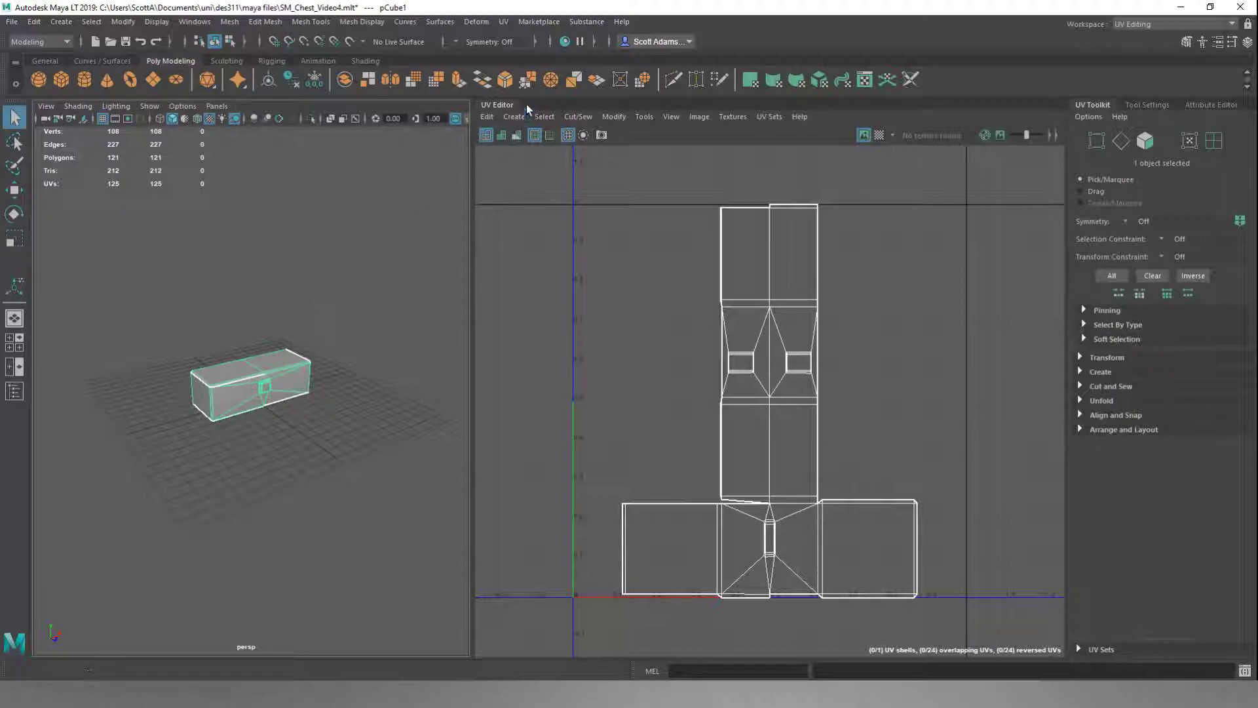
- Open the Hypershade and resize and reposition its window so the chest stays visible in the viewport
left_click(566, 42)
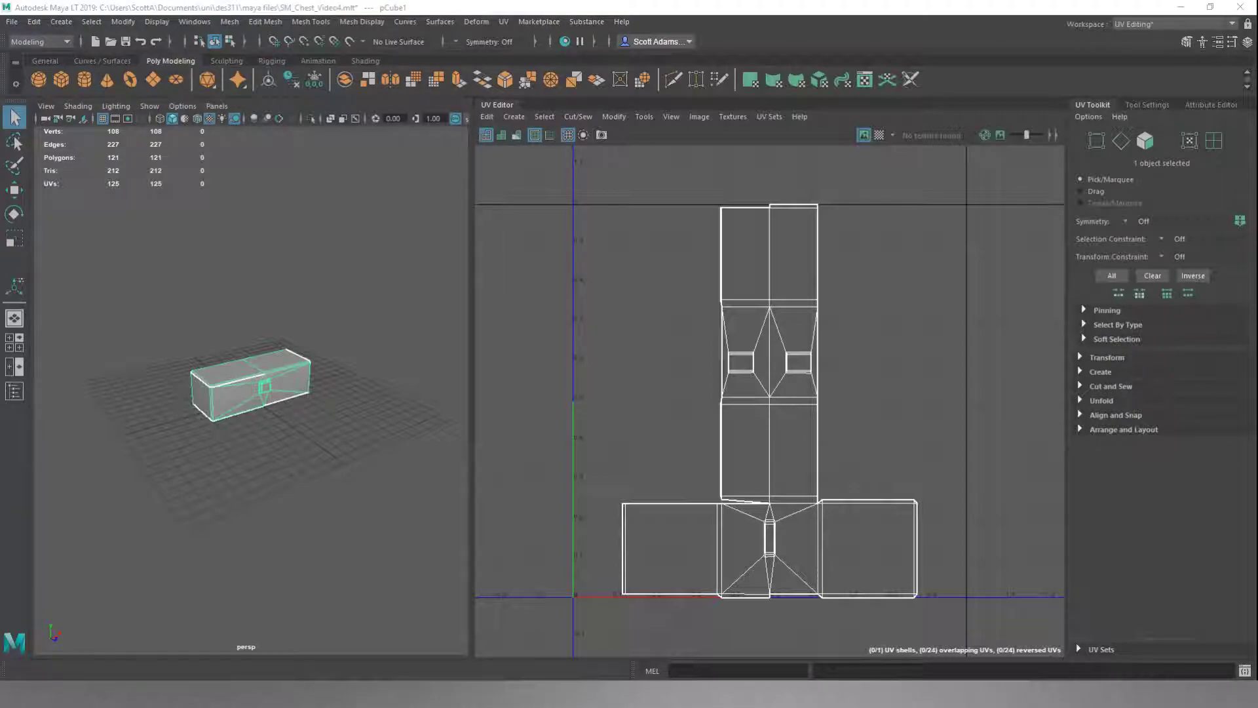
left_click_drag(1257, 235, 667, 54)
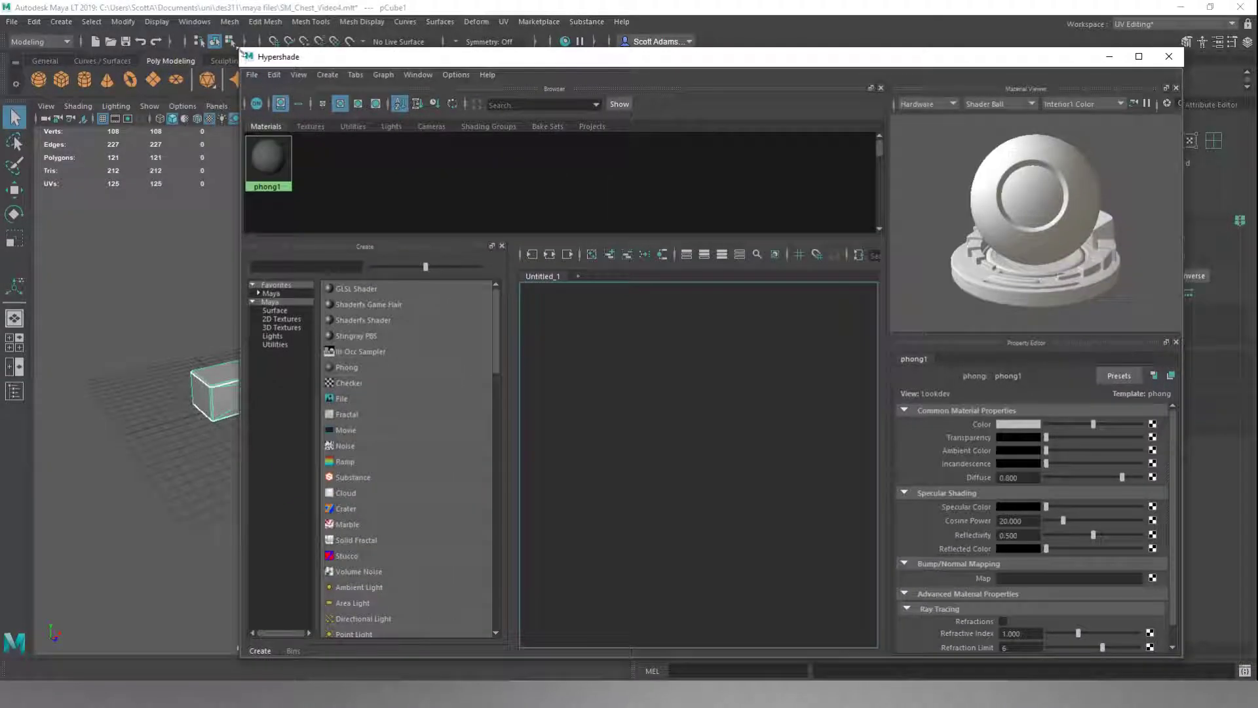
left_click_drag(236, 44, 523, 239)
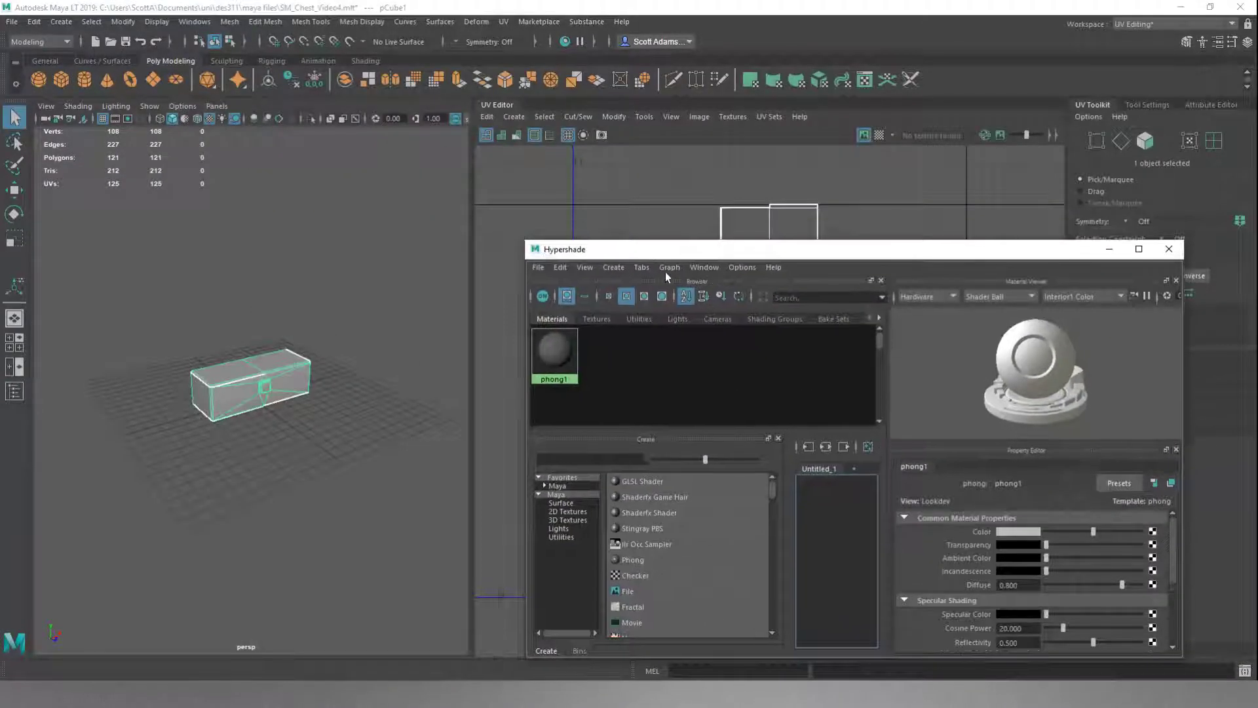
left_click_drag(677, 255, 534, 152)
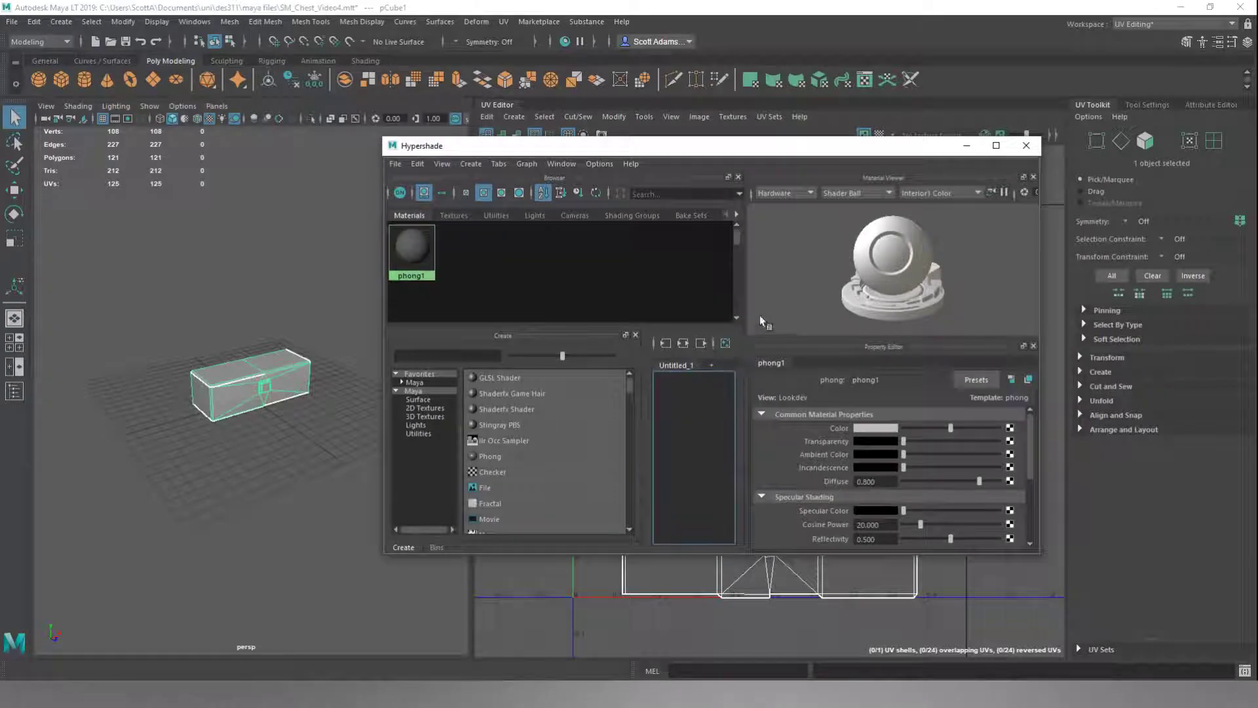
left_click_drag(746, 292, 780, 299)
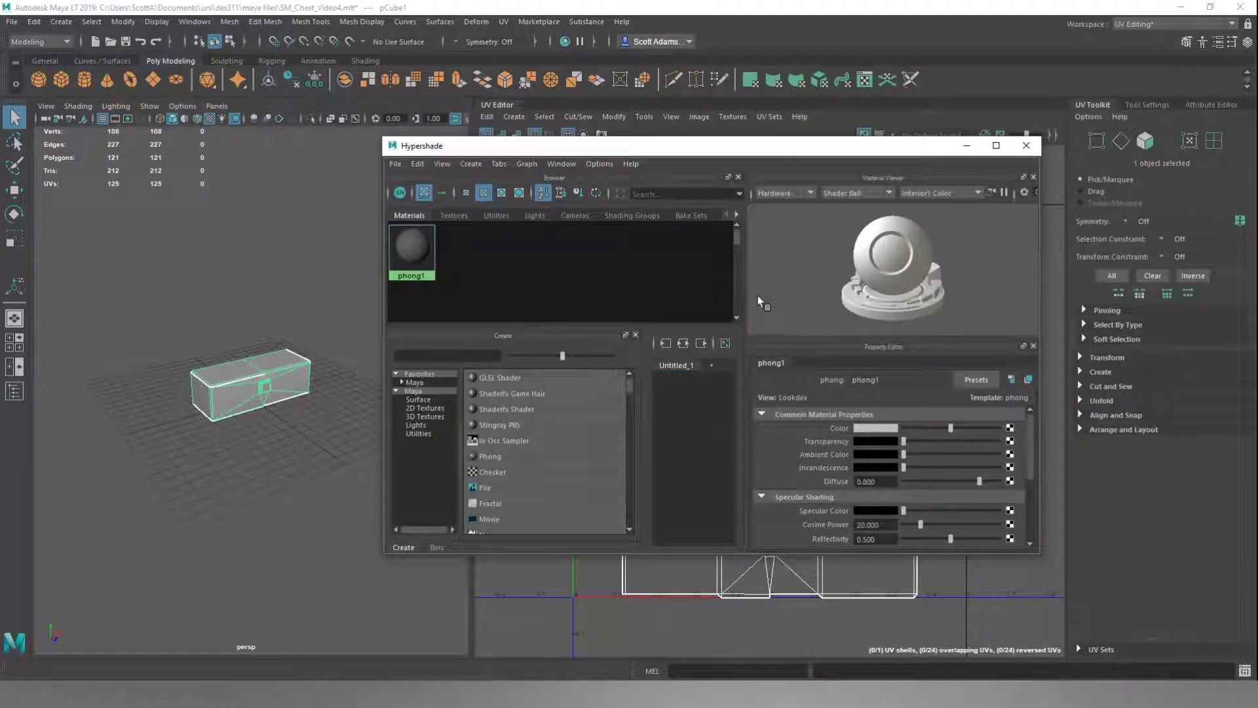
left_click_drag(852, 139, 851, 76)
left_click_drag(1041, 221, 1184, 221)
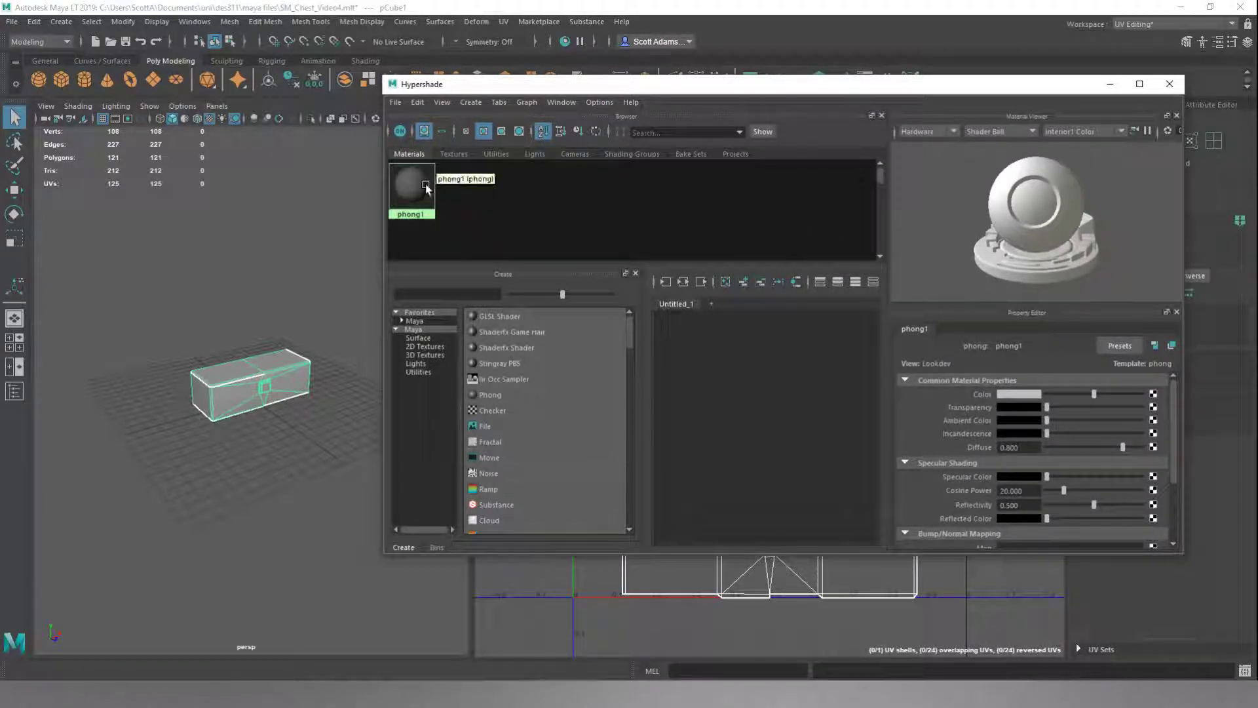
- Create a Checker texture node in the Hypershade work area
left_click(506, 240)
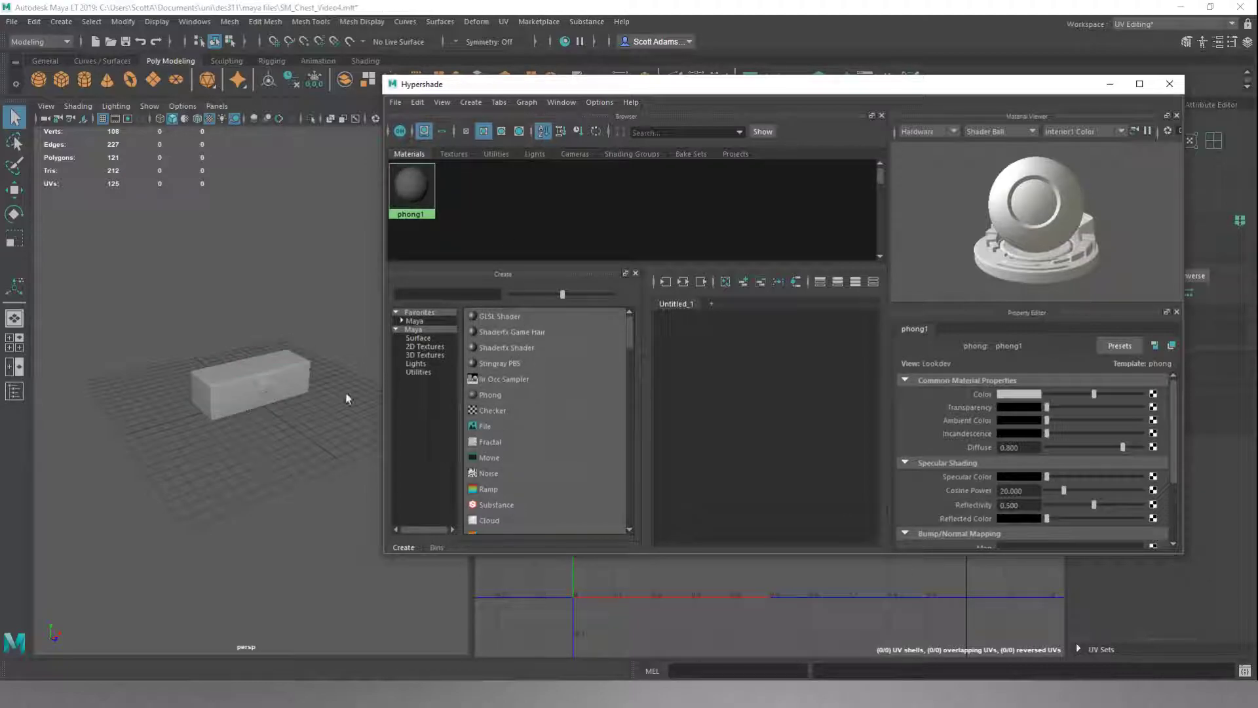
left_click(487, 411)
scroll(796, 399, "down", 2)
left_click_drag(837, 404, 798, 403)
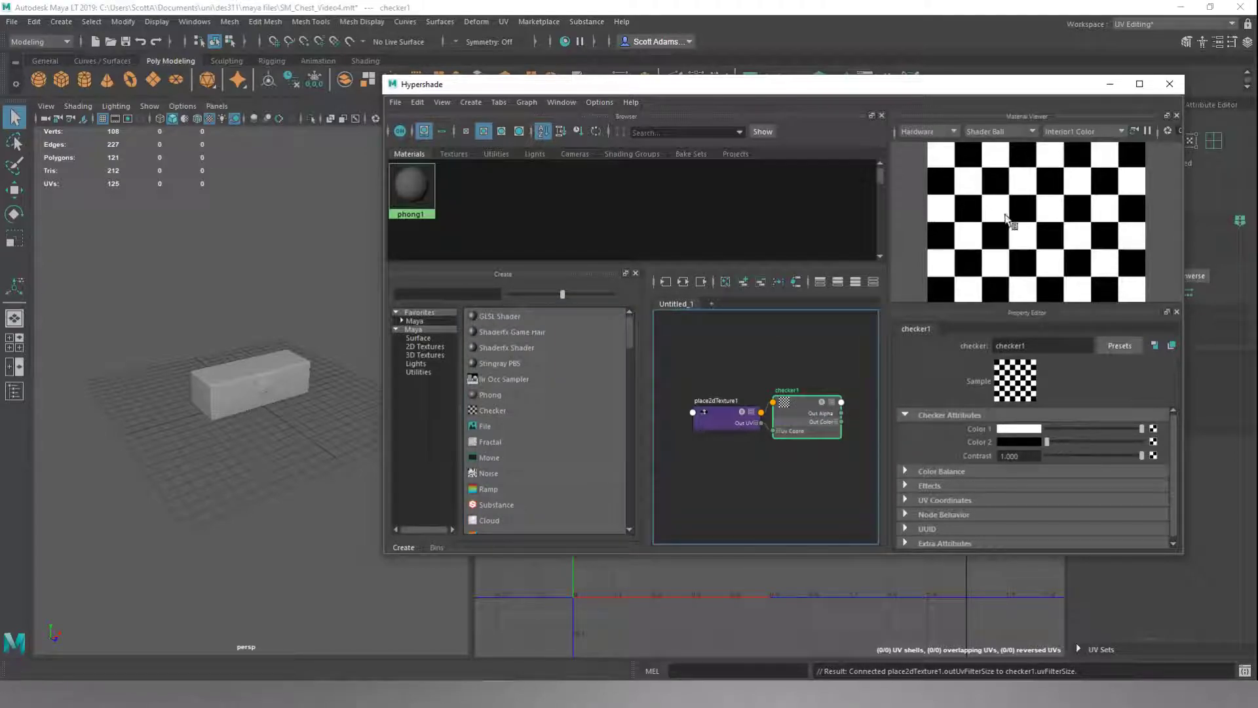
- Set the checker texture's Color 1 to bright orange and Color 2 to dark blue
left_click(1015, 430)
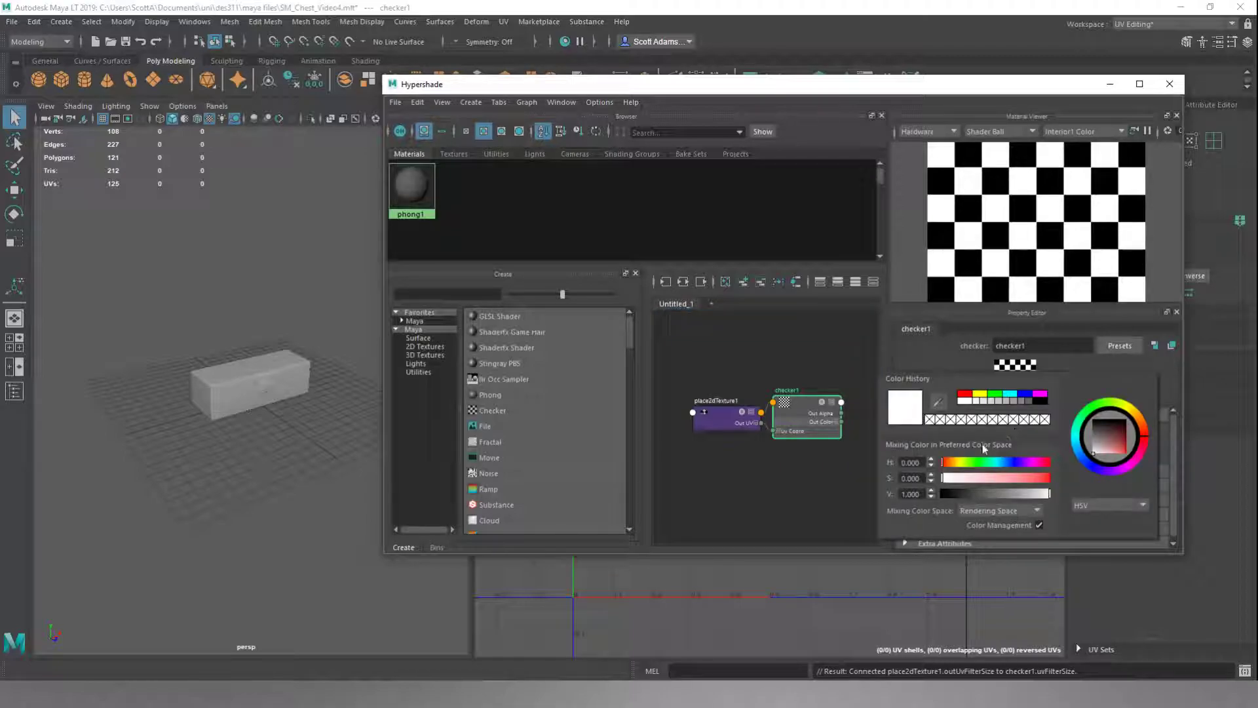
left_click_drag(960, 465, 951, 464)
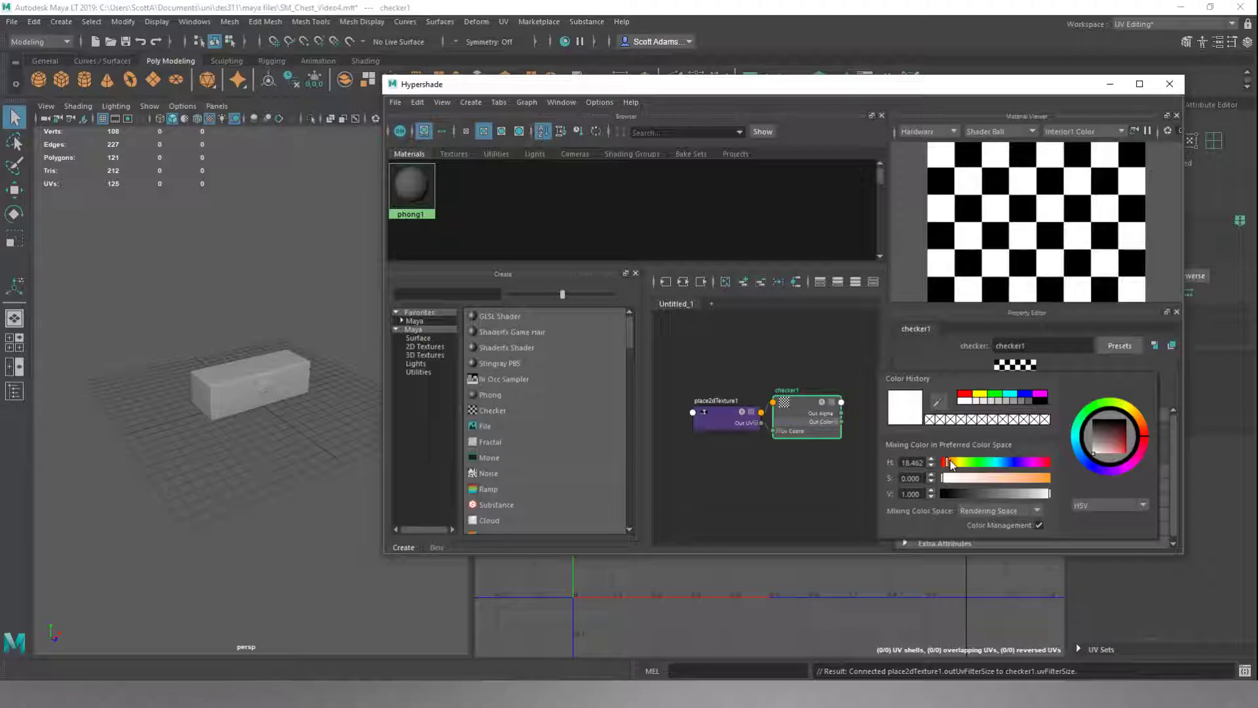
left_click(1020, 481)
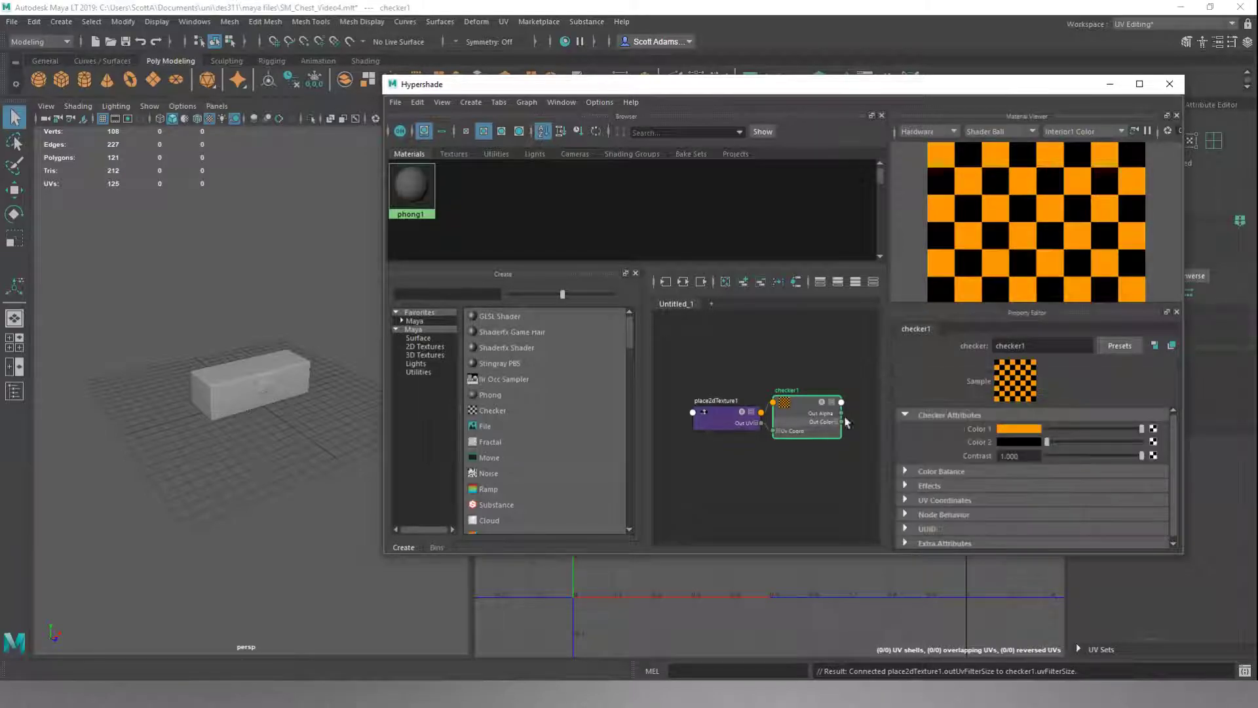
left_click(1012, 443)
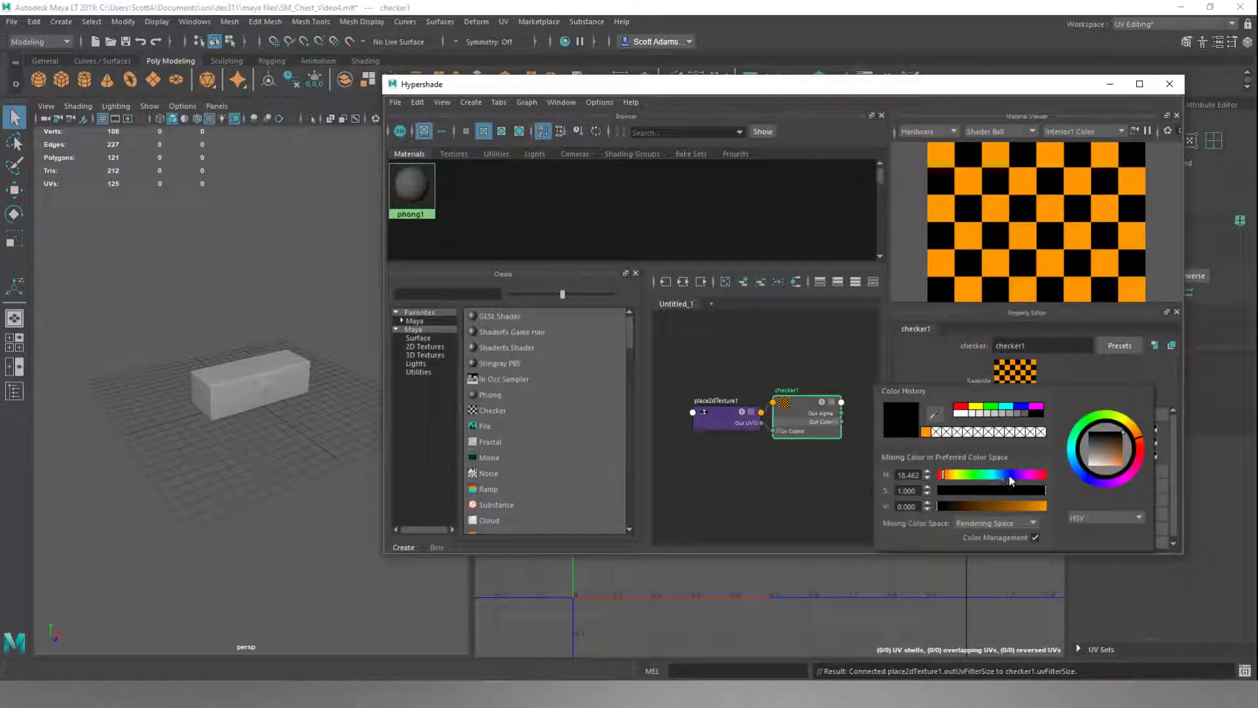
left_click(1009, 476)
left_click_drag(1005, 508, 983, 509)
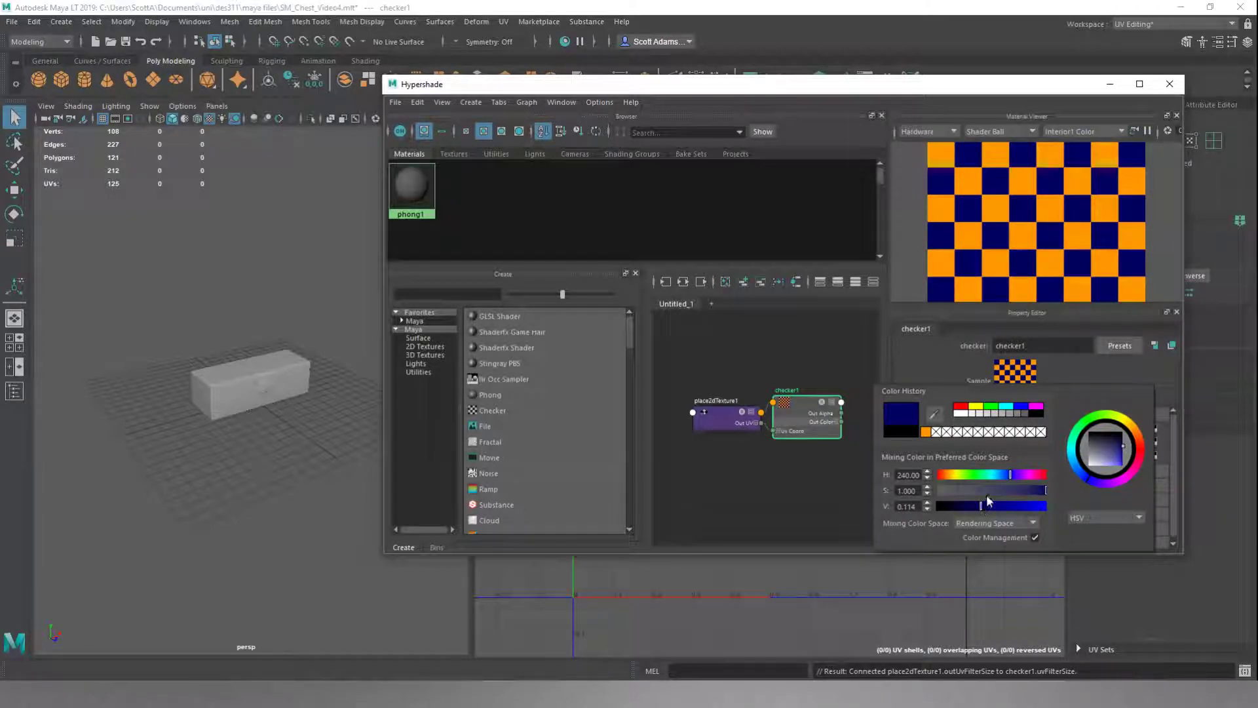
left_click_drag(1010, 477, 1006, 478)
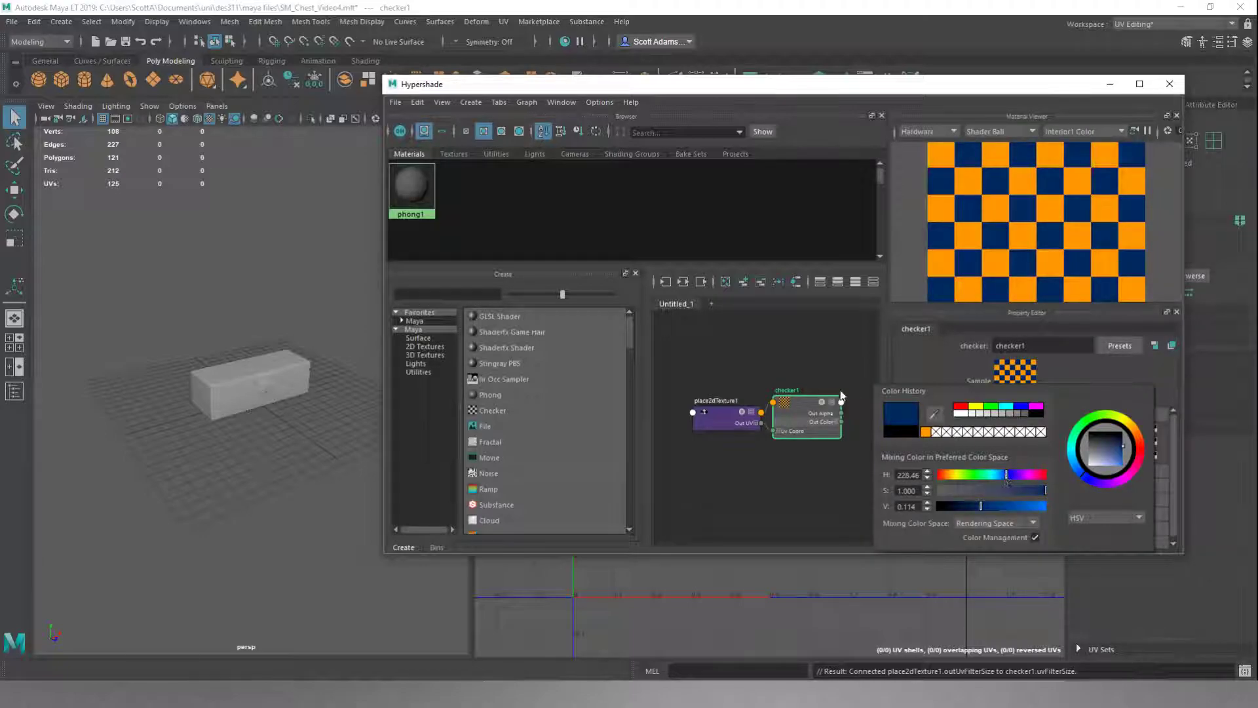
- Generate a material from the checker texture, assign it to the chest, and minimize the Hypershade
right_click(797, 405)
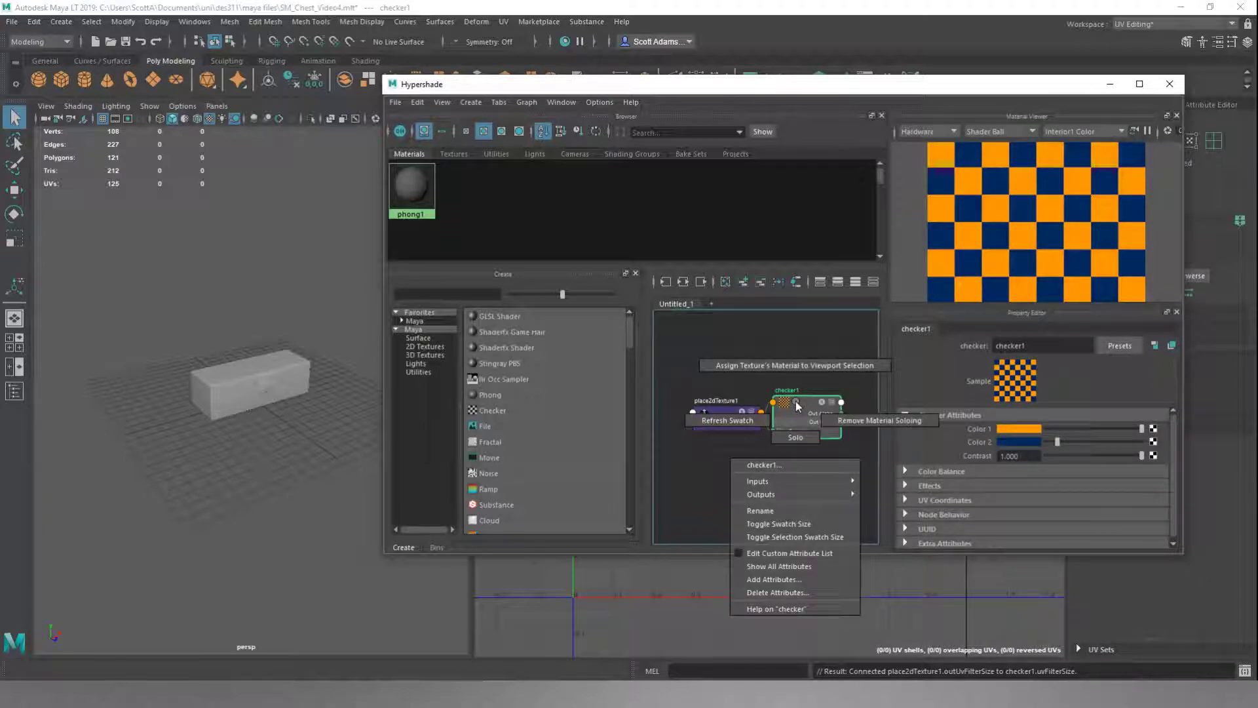
left_click(797, 367)
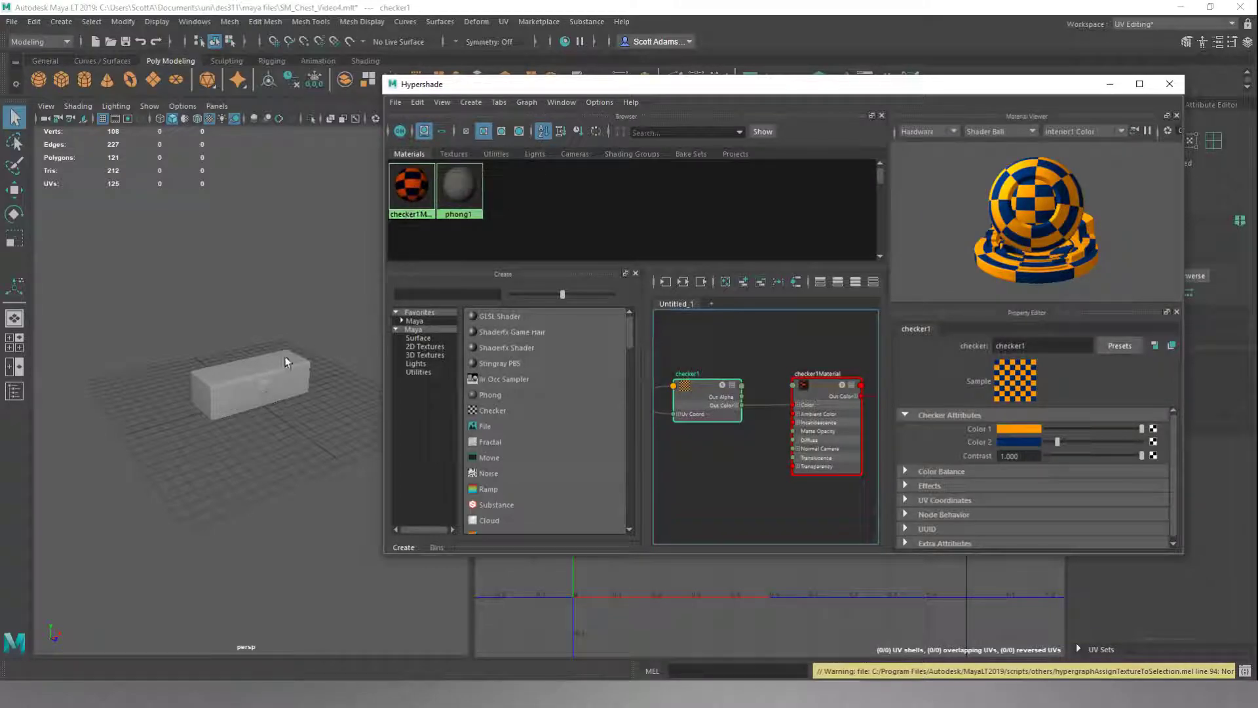
left_click(274, 371)
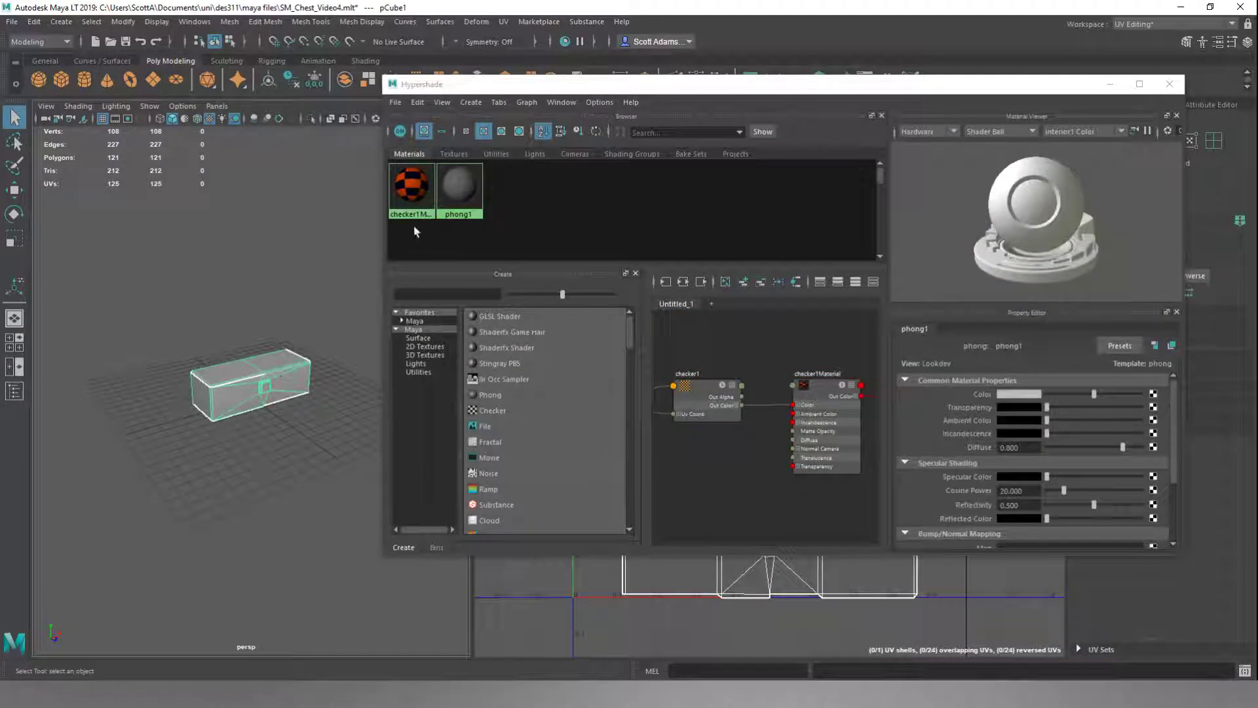
right_click(417, 190)
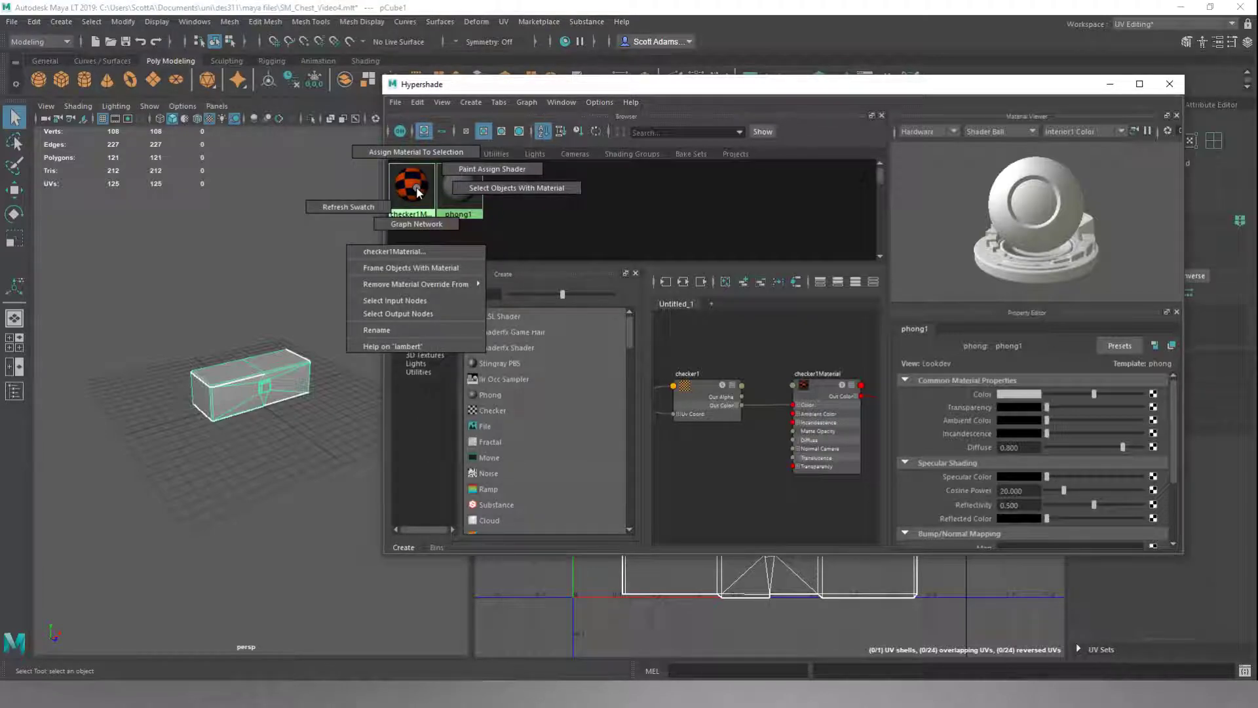
right_click_drag(418, 190, 420, 155)
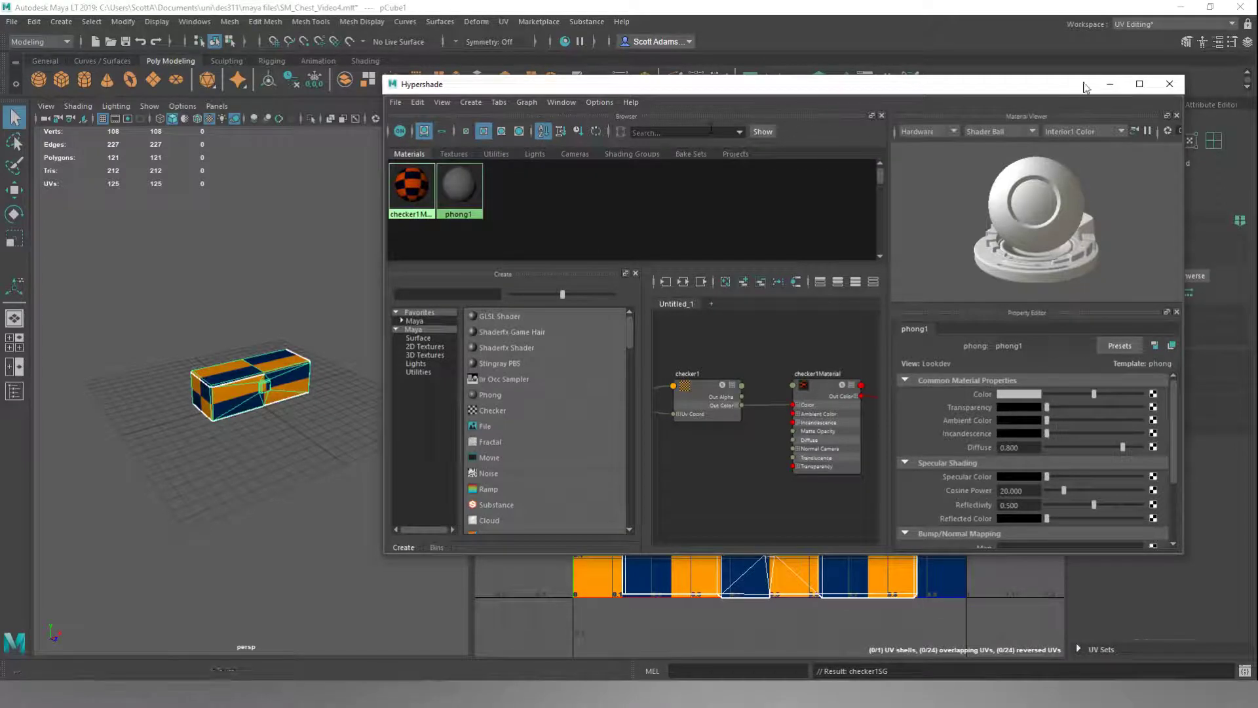
left_click(1109, 83)
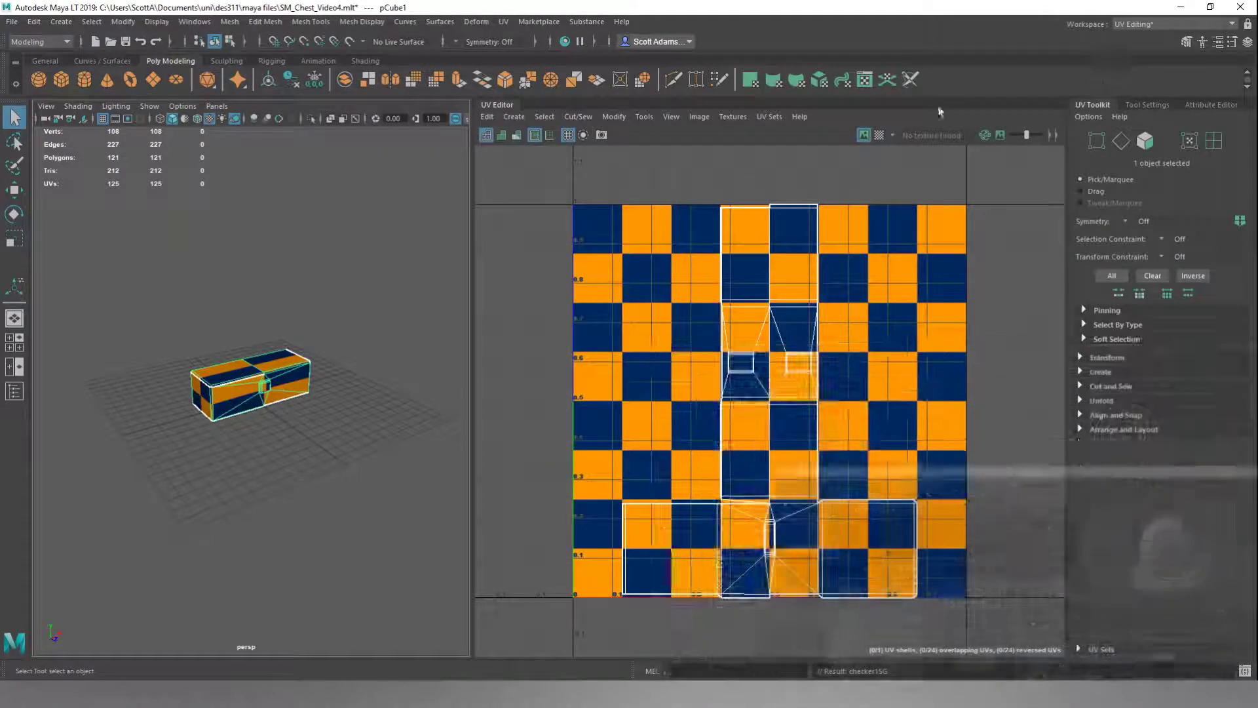
- Toggle the viewport's textured display off and on to compare the chest with and without its checker material
left_click(210, 119)
left_click(210, 120)
left_click(210, 119)
left_click(210, 120)
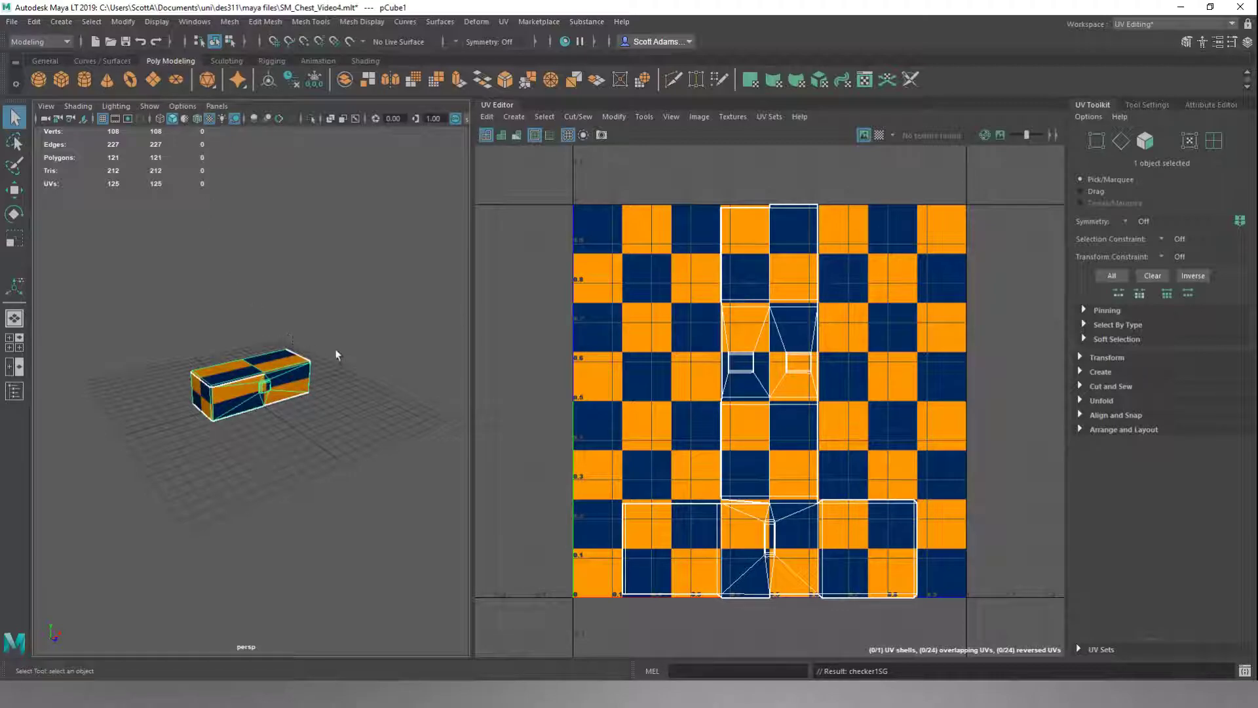
- Switch the chest to face selection and select the top, side and front faces of its latch
scroll(336, 353, "up", 5)
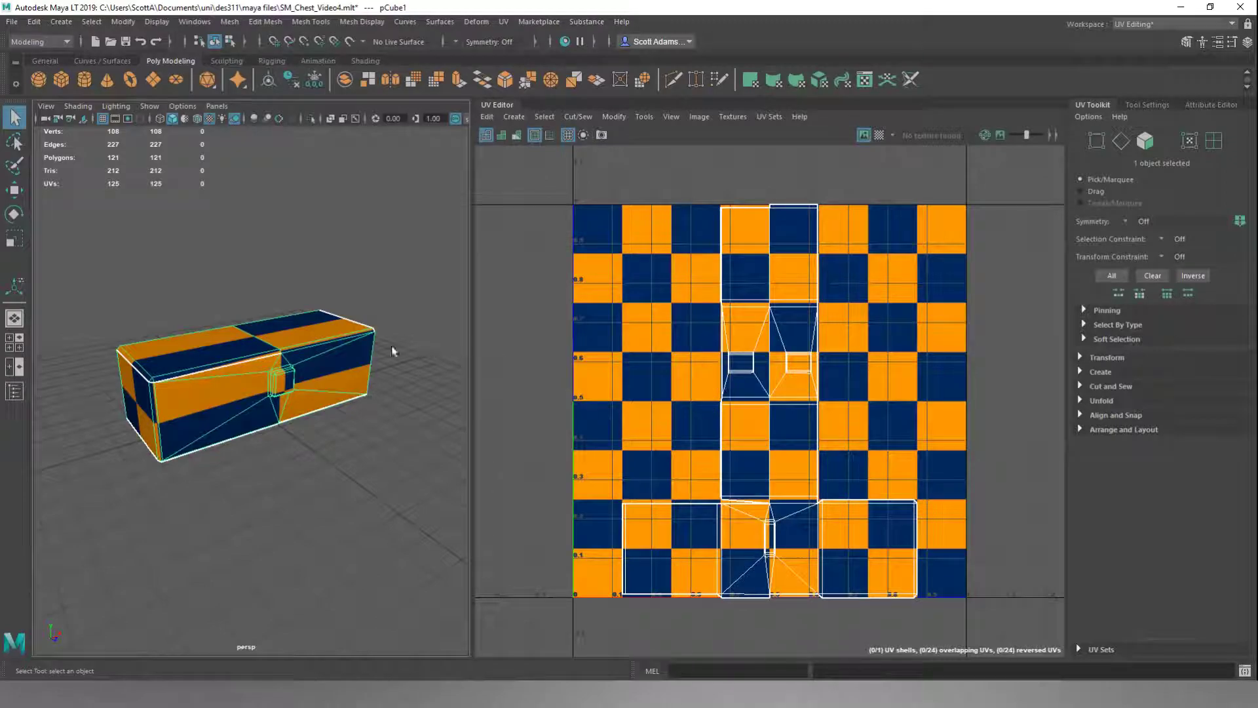
right_click(391, 263)
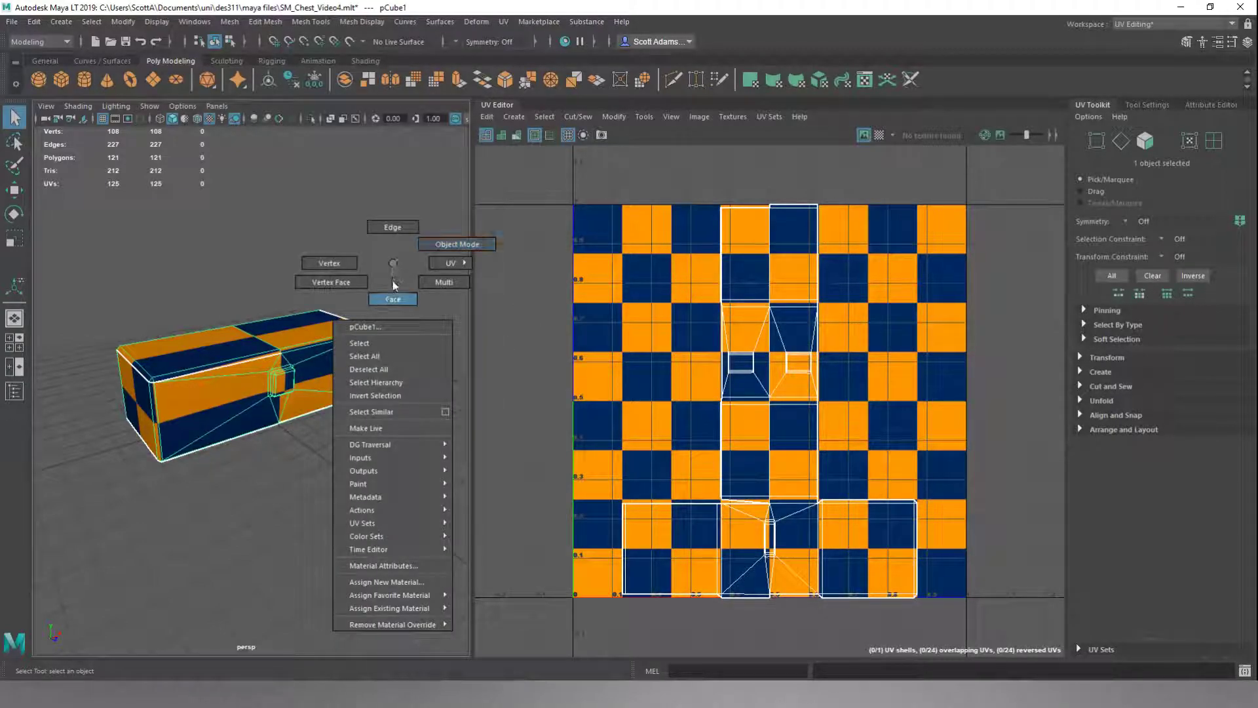
left_click(394, 299)
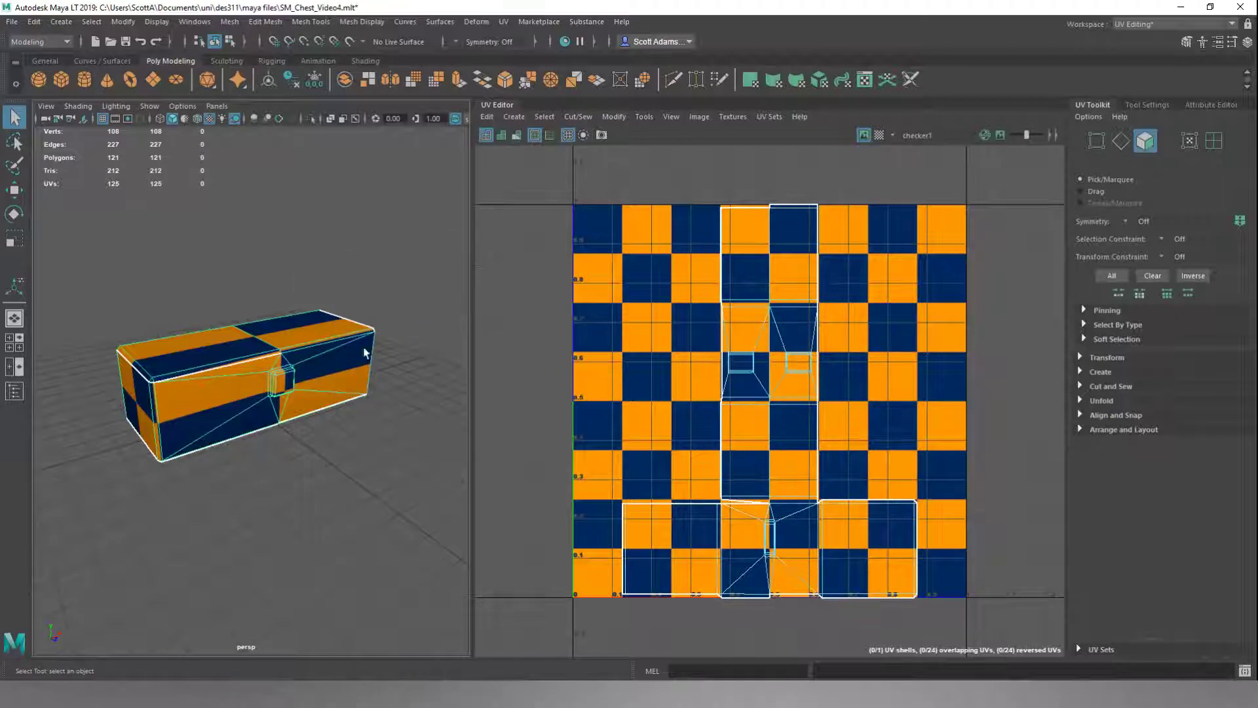
scroll(315, 373, "up", 5)
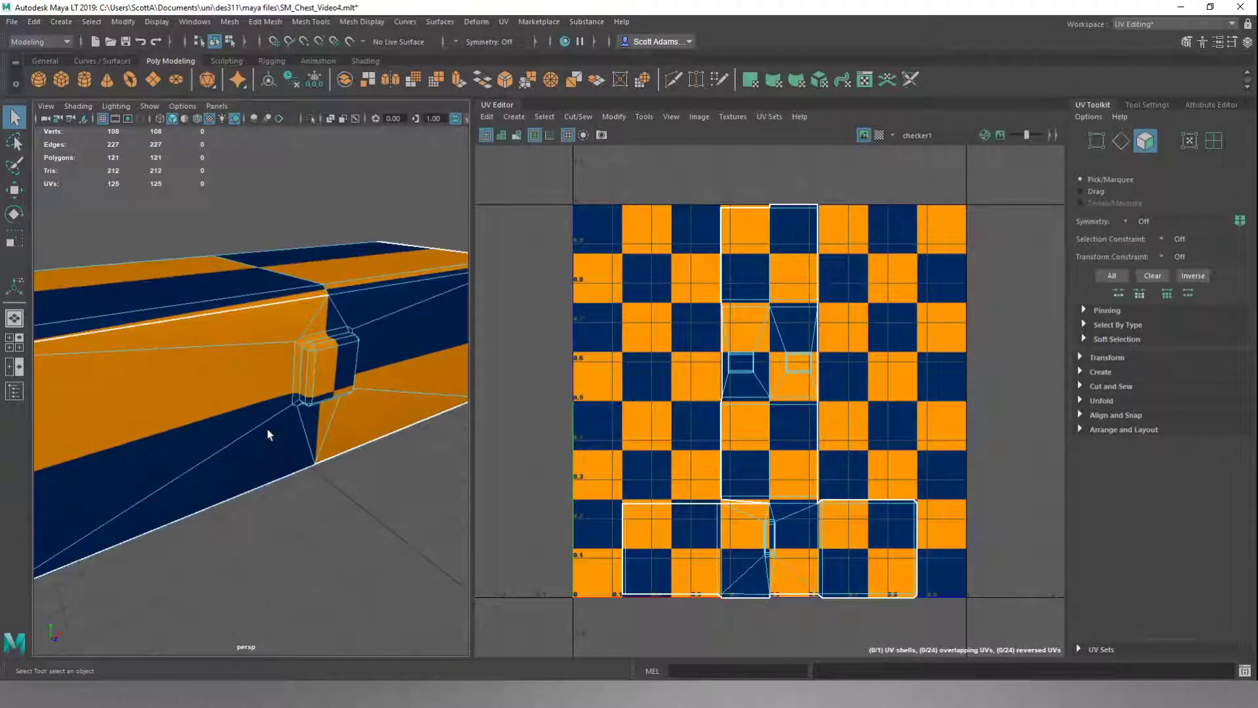
left_click(300, 364)
left_click(304, 338, "shift")
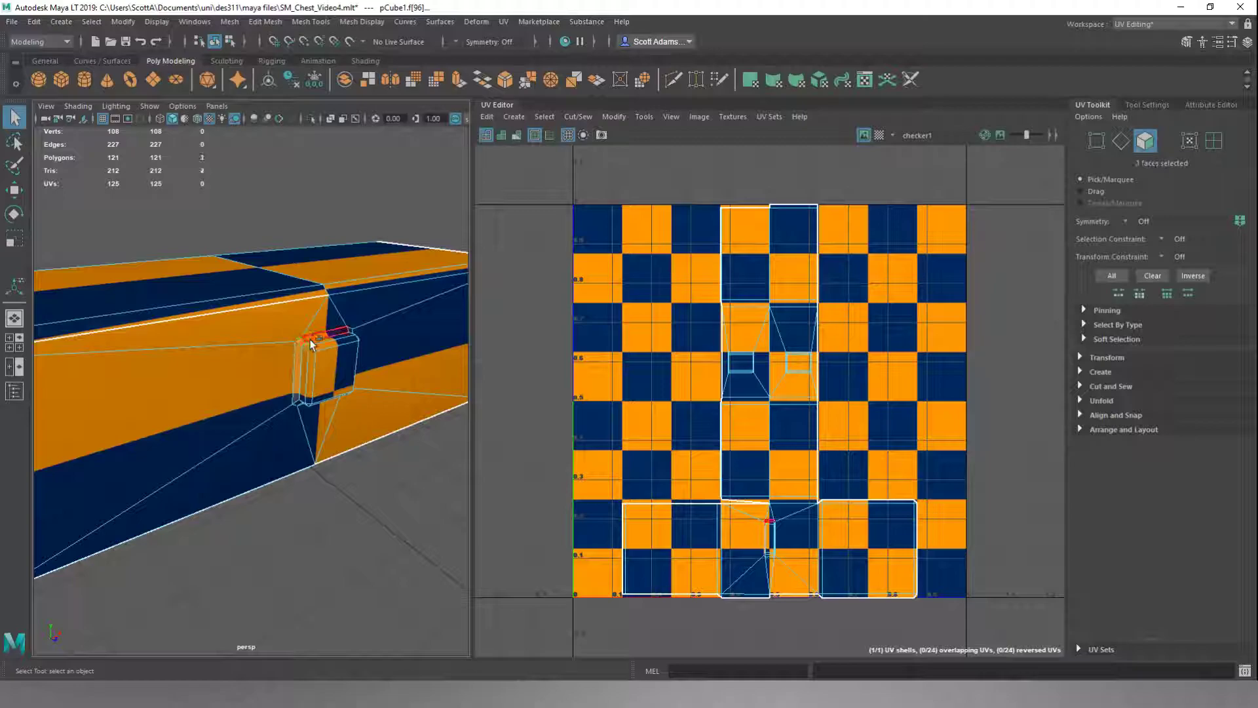
left_click(314, 346, "shift")
left_click(320, 344, "shift")
left_click(313, 348, "shift")
left_click(312, 355, "shift")
left_click(306, 356, "shift")
left_click(304, 358, "shift")
left_click(323, 359, "shift")
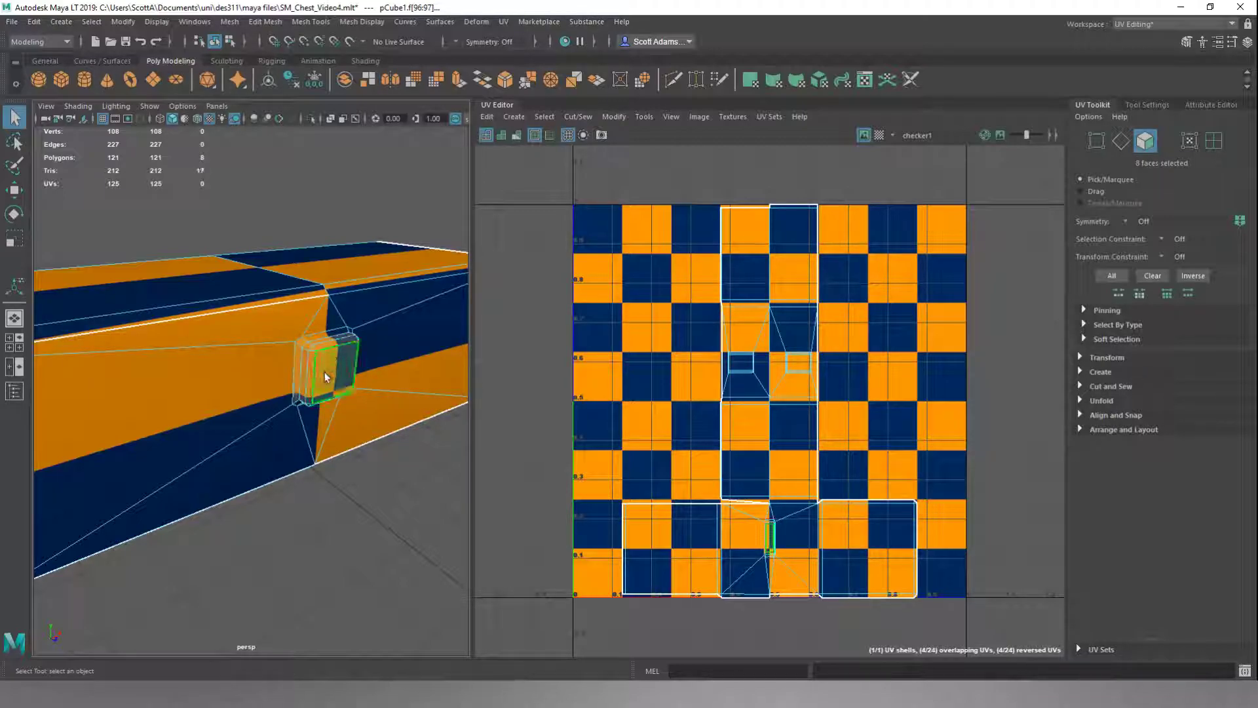
- Add the latch's underside faces and small lower corner faces to the face selection
left_click_drag(324, 359, 310, 330, "alt")
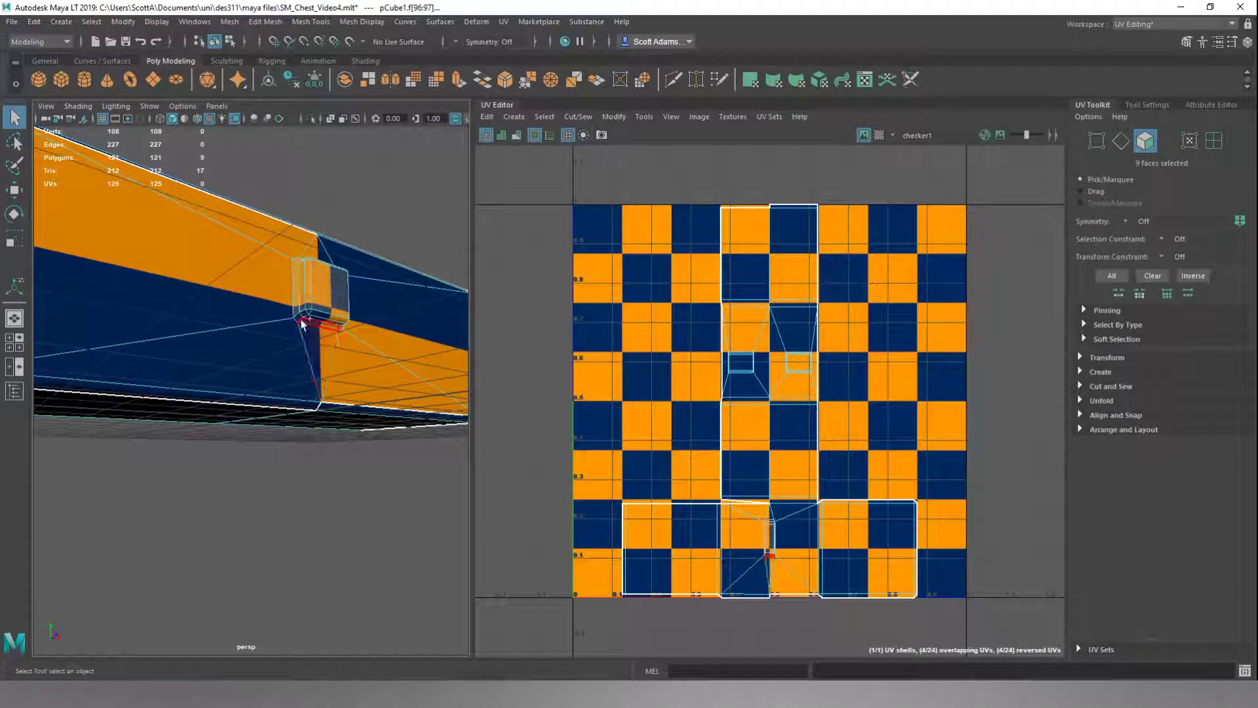
left_click(304, 316, "shift")
left_click(310, 317, "shift")
left_click(314, 319, "shift")
left_click(316, 321, "shift")
double_click(317, 324, "shift")
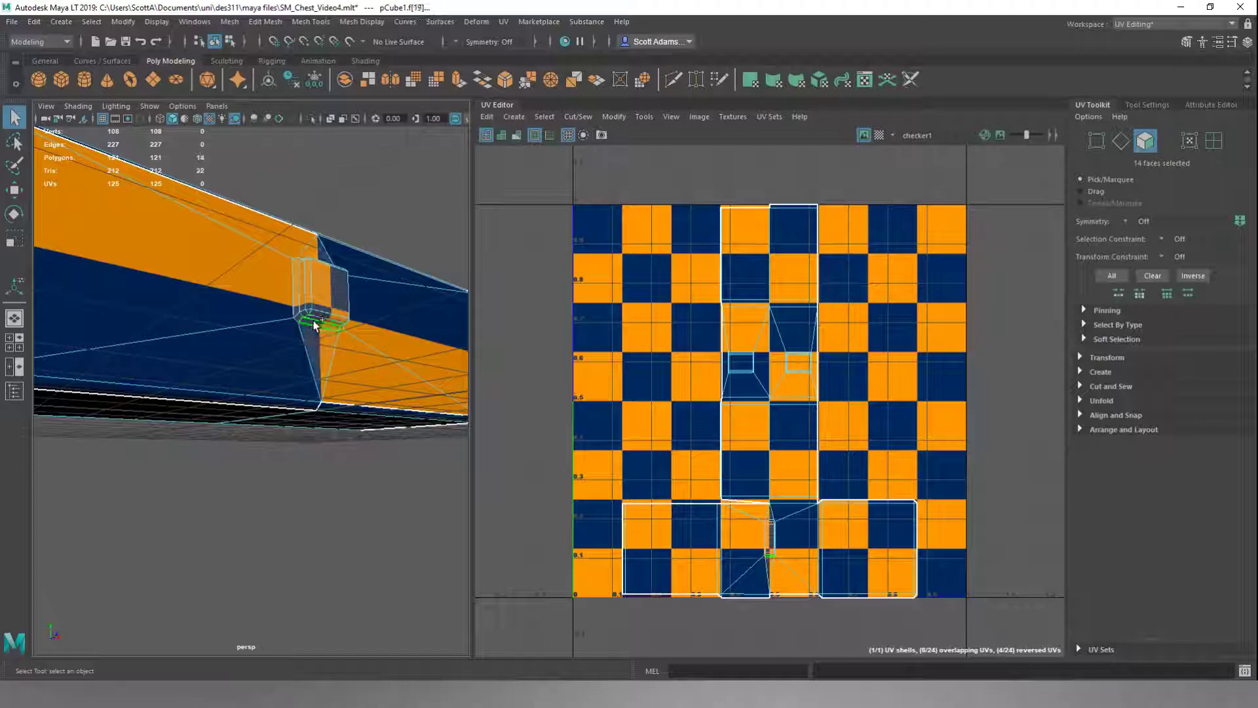
left_click_drag(317, 325, 304, 353, "alt")
left_click(302, 341, "shift")
left_click(297, 254, "shift")
- Add the faces and bevels on the latch's opposite side to the selection
left_click_drag(325, 309, 210, 359, "alt")
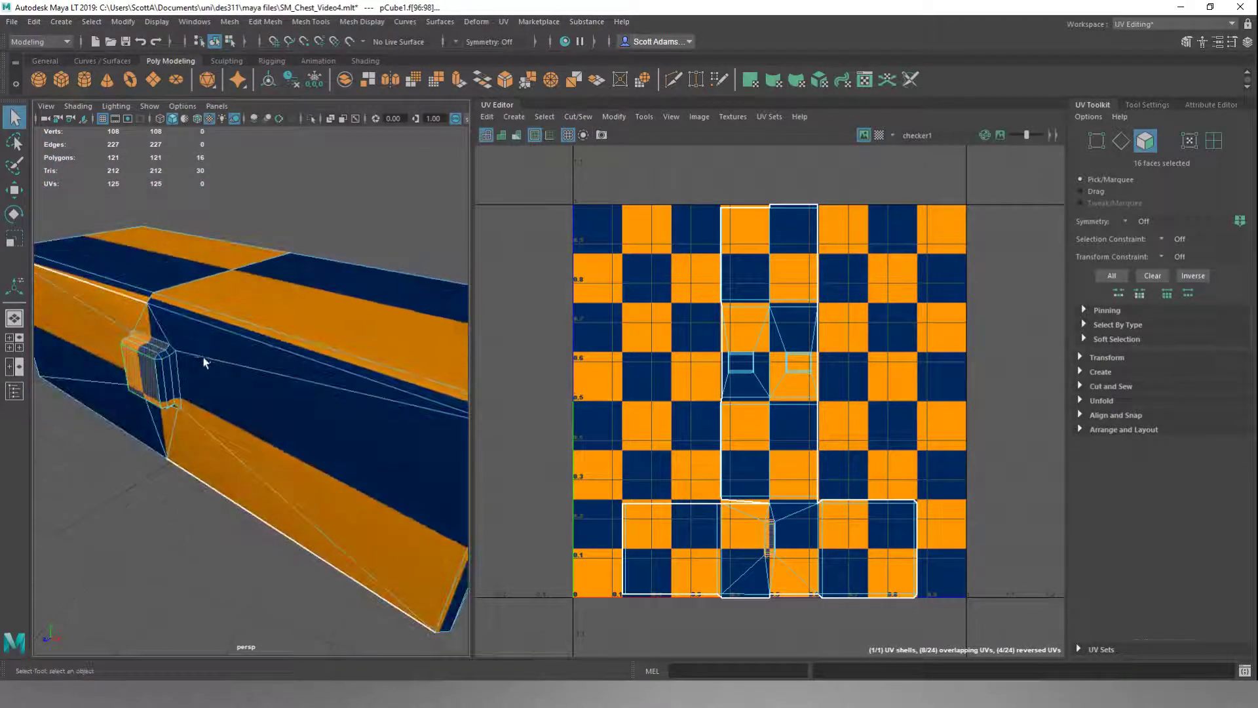
scroll(184, 356, "up", 3)
left_click(110, 320, "shift")
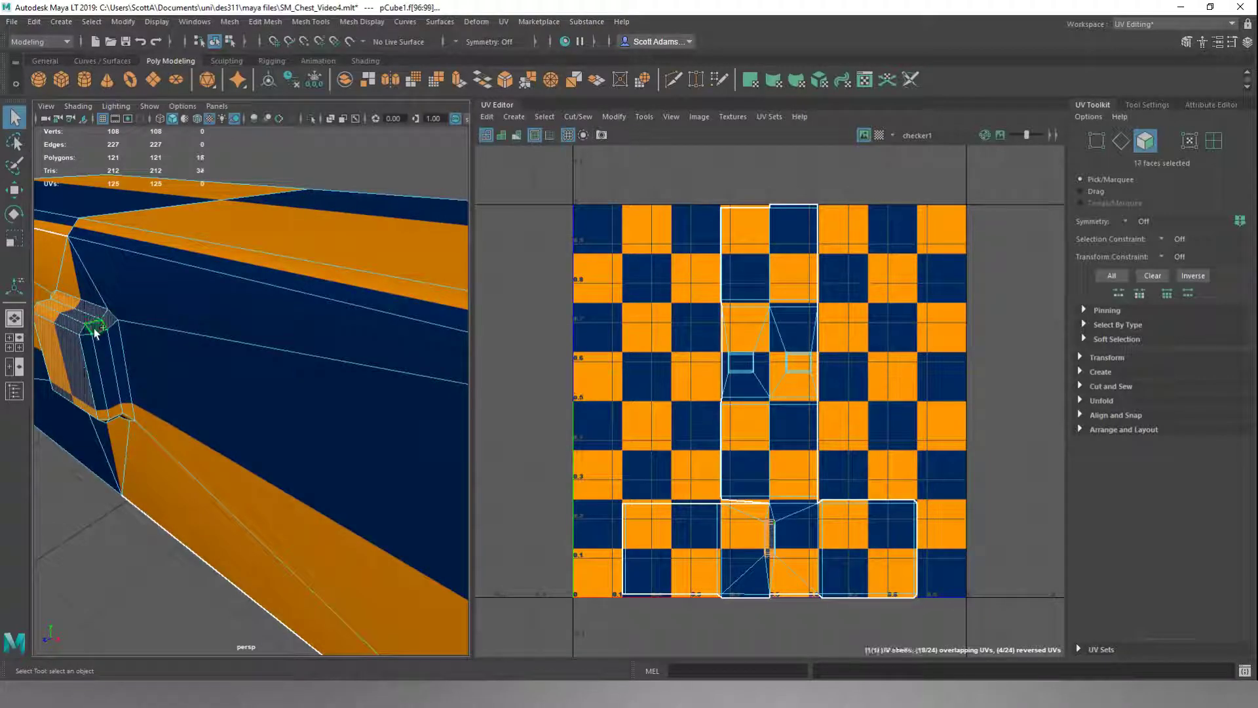
left_click(90, 346, "shift")
left_click(91, 352, "shift")
left_click(103, 353, "shift")
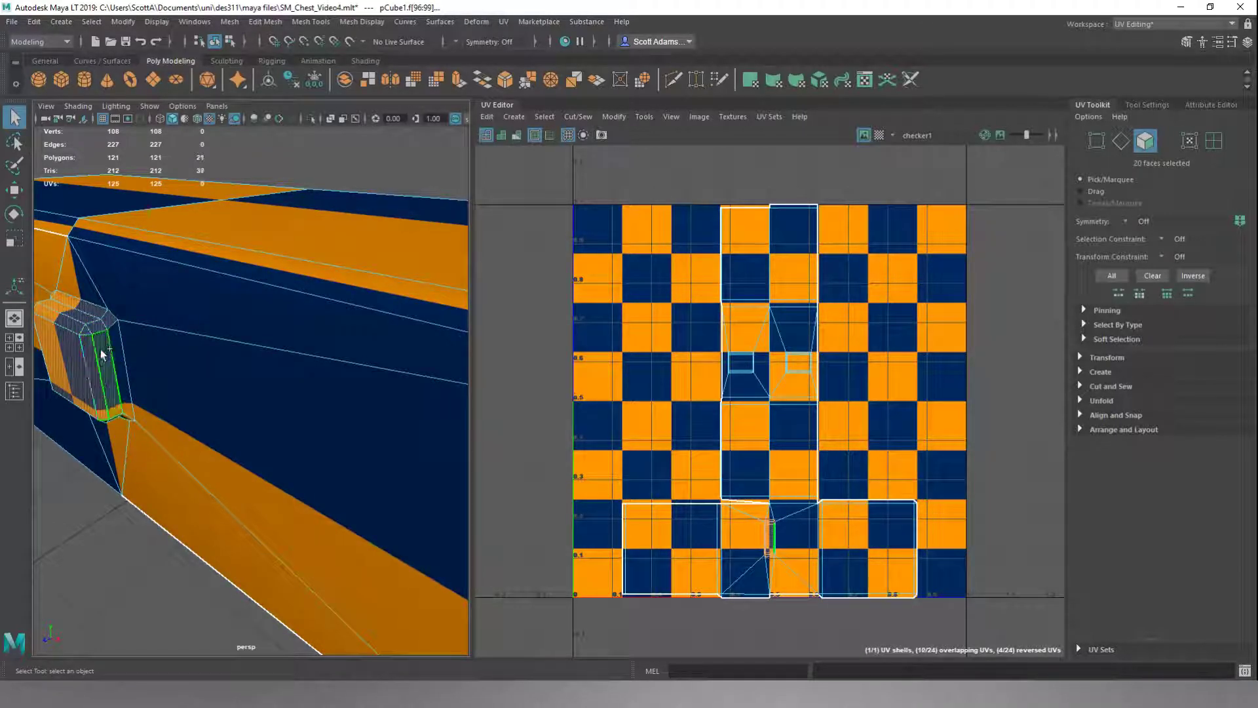
left_click(116, 347, "shift")
- Add the remaining lower corner faces of the latch to complete its face selection
left_click_drag(119, 381, 157, 289, "alt")
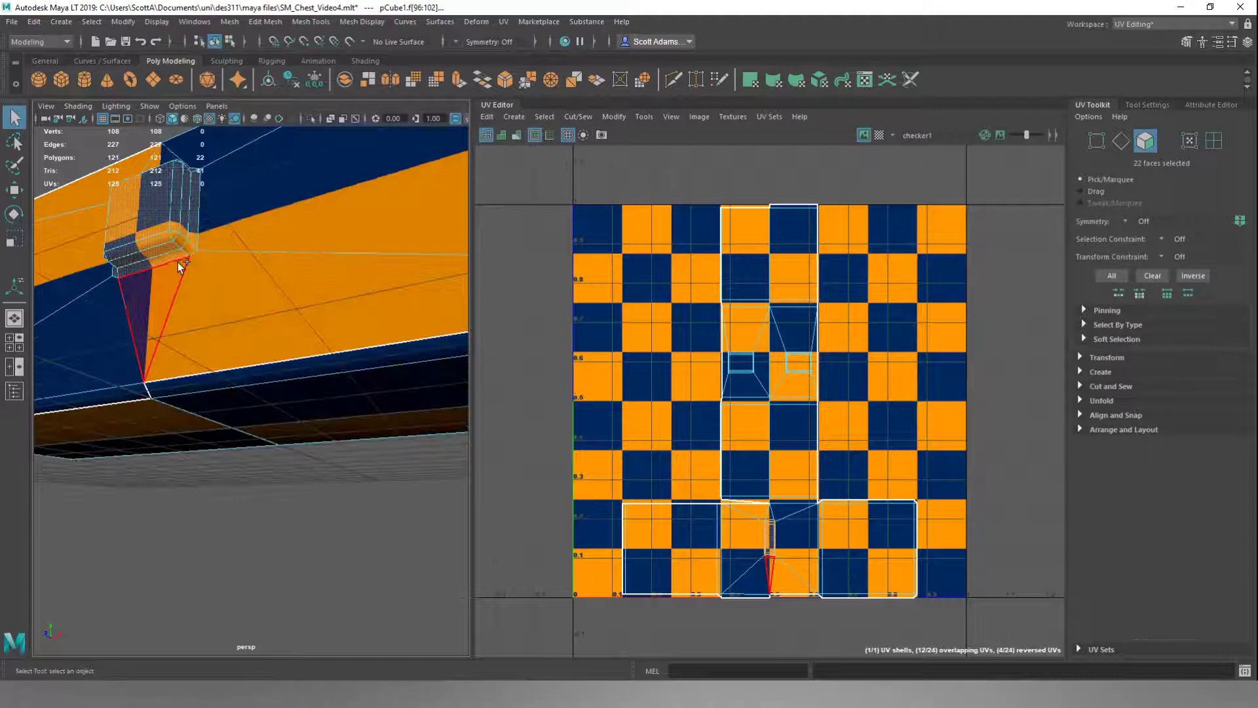
left_click(182, 242, "shift")
left_click(176, 237, "shift")
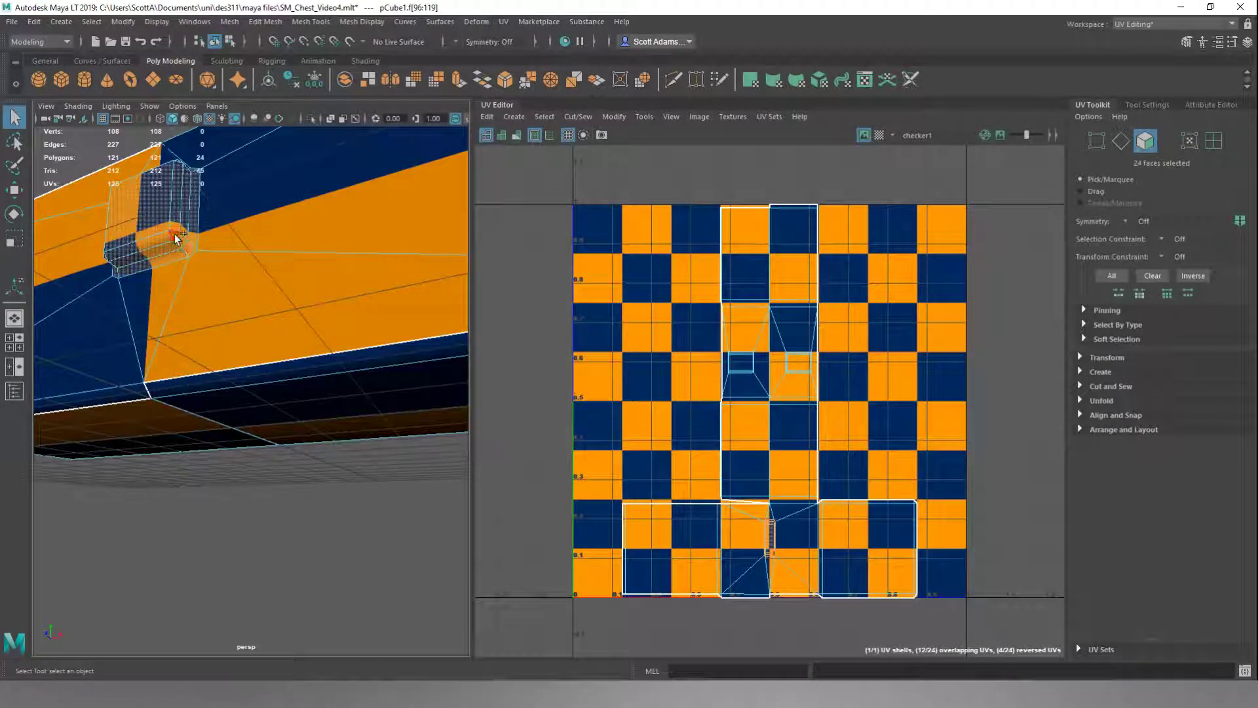
left_click(181, 240, "shift")
- Apply Automatic UV mapping to the latch faces and move their shells outside the UV tile, to its right
left_click(514, 118)
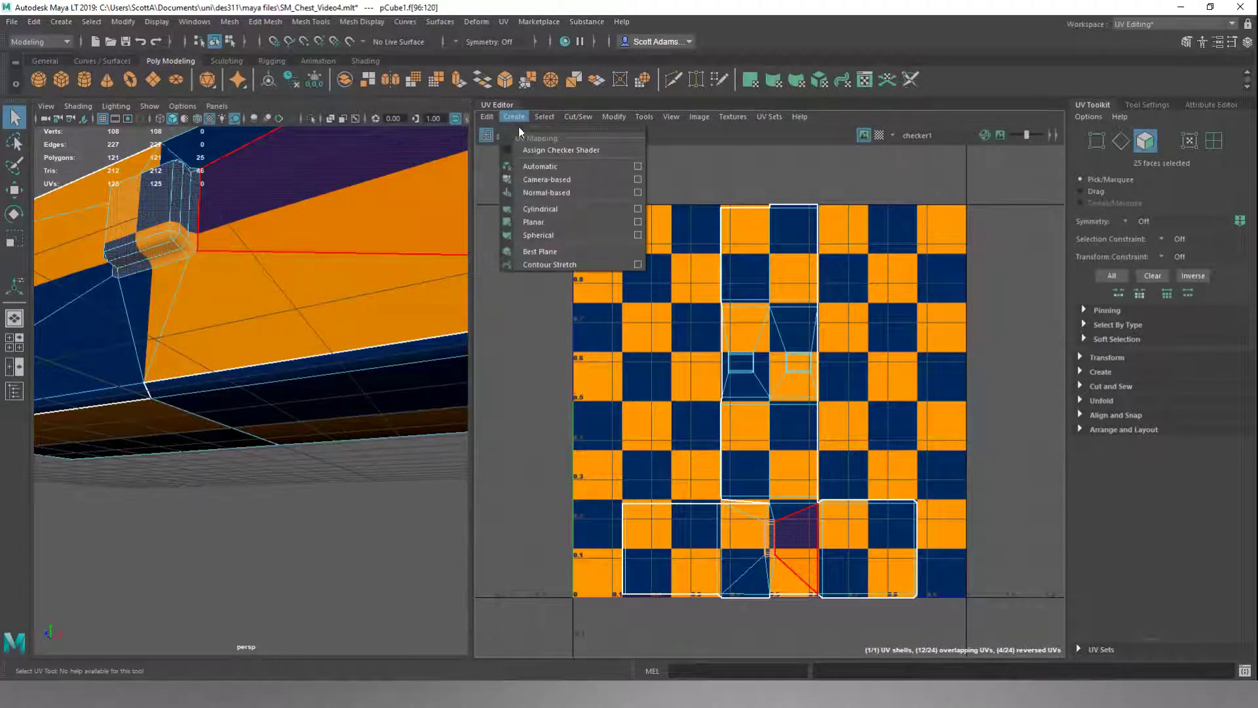
left_click(541, 167)
scroll(762, 357, "down", 5)
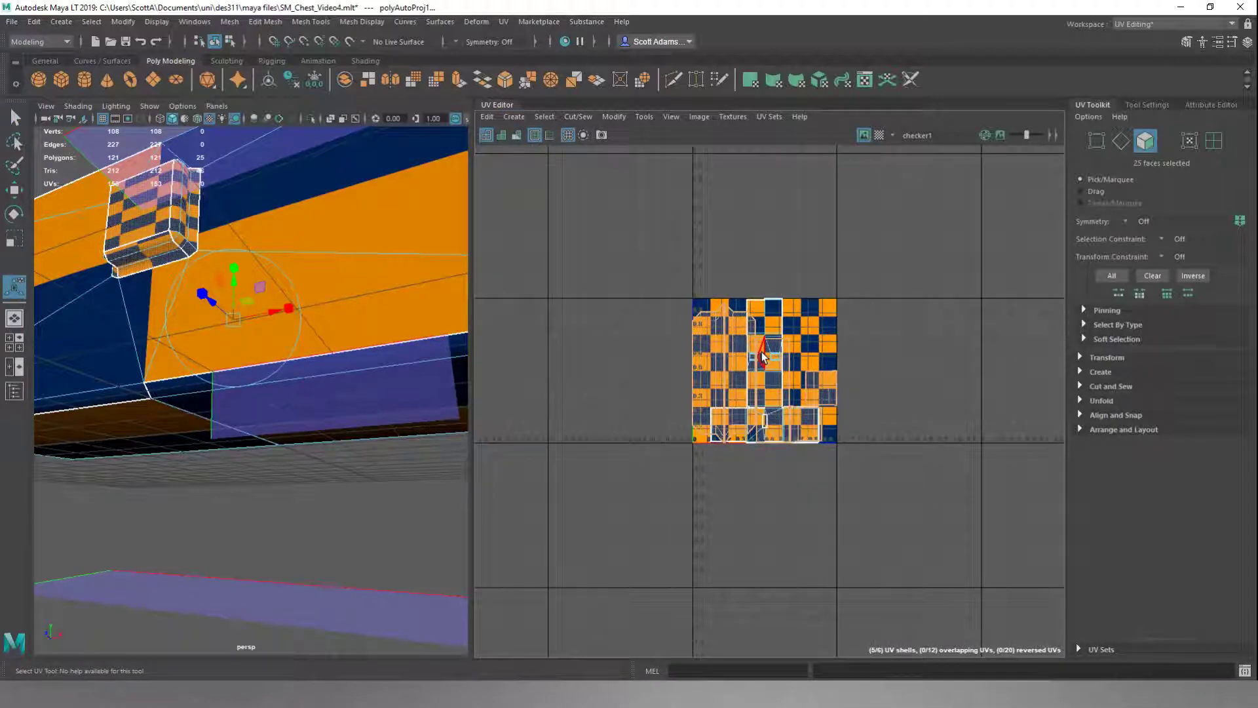
key("w")
left_click_drag(764, 372, 981, 371)
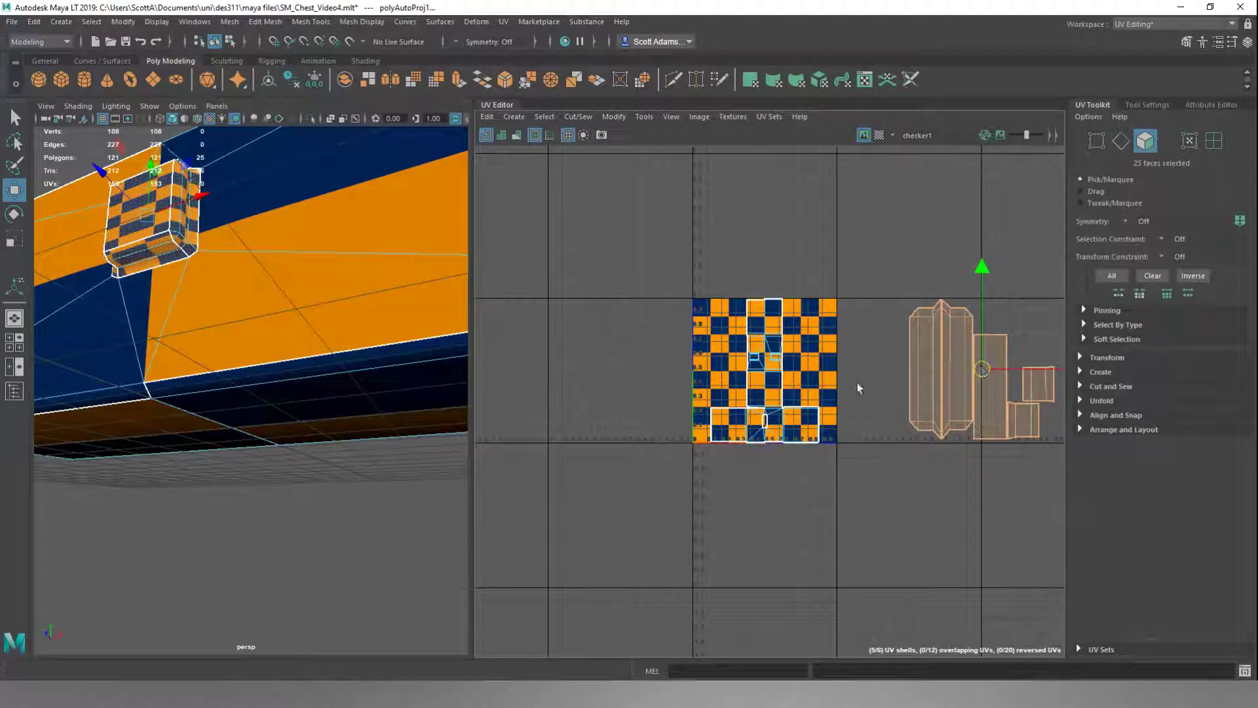
- Select the top, front and near-end faces of the first raised bar on the side of the chest opposite the latch
left_click_drag(428, 300, 245, 353, "alt")
scroll(245, 356, "down", 5)
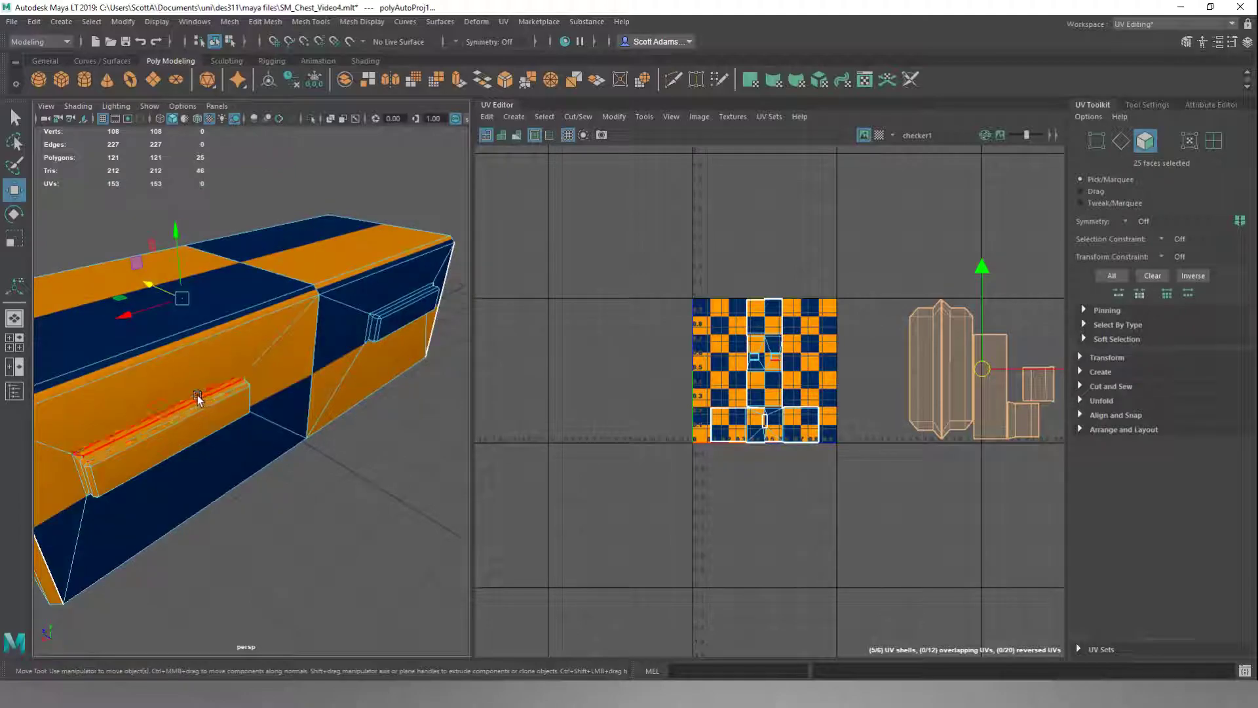
left_click(198, 398)
left_click(202, 403, "shift")
left_click(205, 406, "shift")
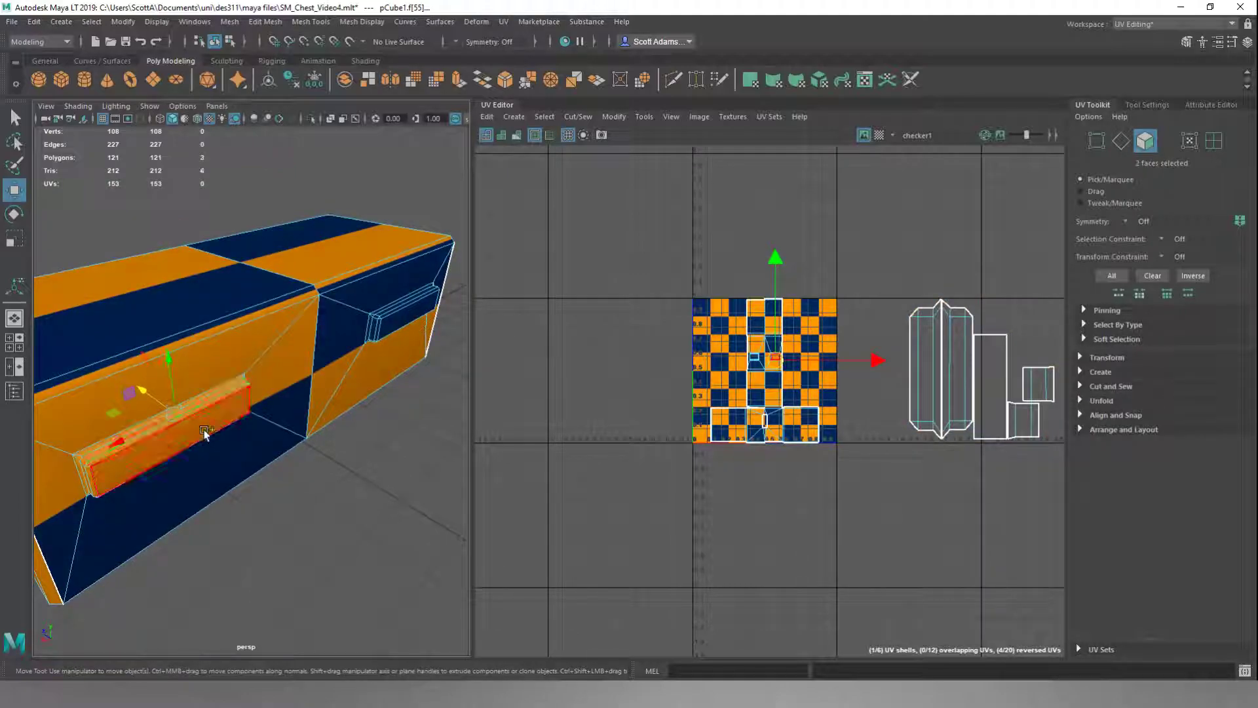
left_click(203, 430, "shift")
left_click(86, 480, "shift")
left_click(88, 480, "shift")
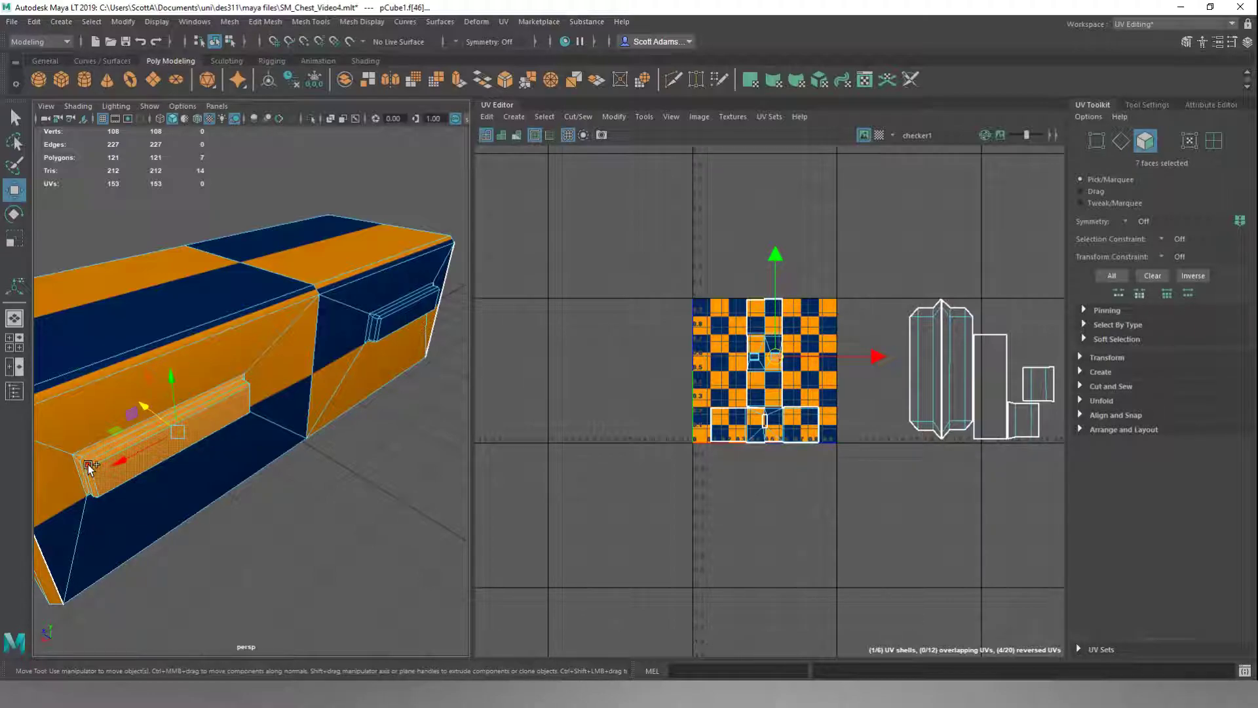
left_click(78, 458, "shift")
- Add the first bar's faces and bevels at its other end to the selection
left_click_drag(272, 401, 241, 401, "alt")
scroll(241, 401, "up", 5)
left_click(255, 358, "shift")
left_click(267, 337, "shift")
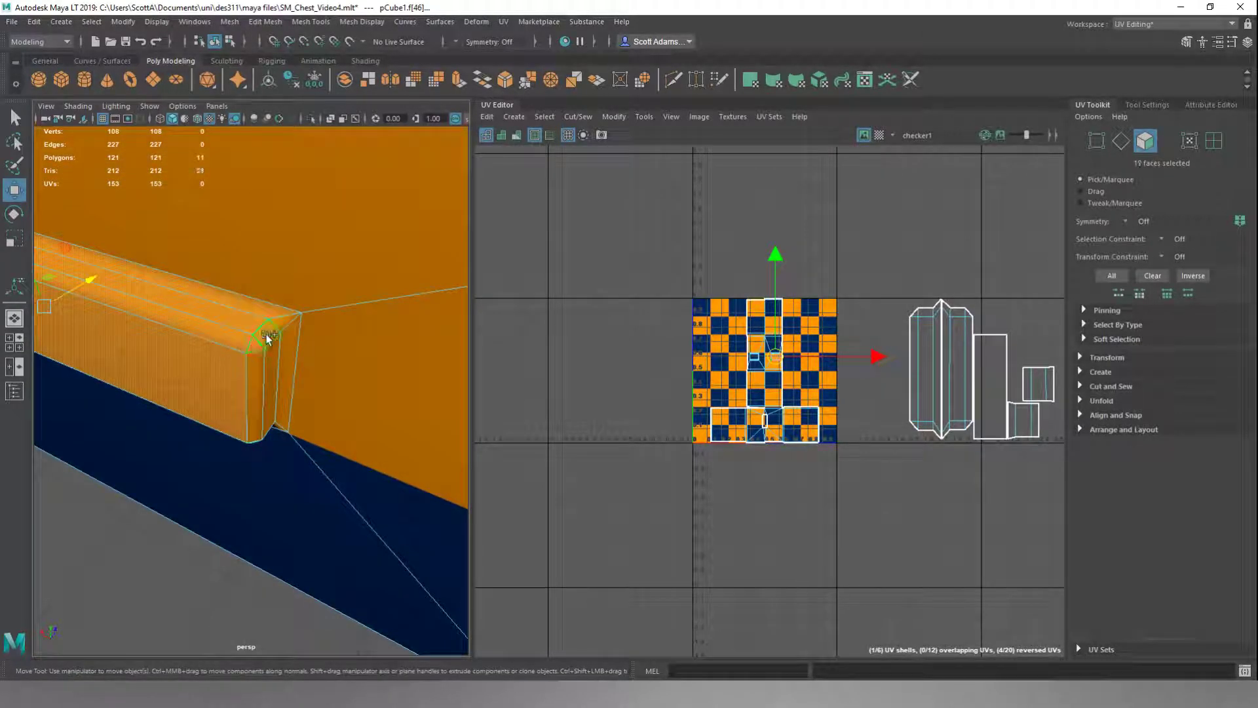
left_click(287, 327, "shift")
left_click(284, 354, "shift")
left_click(270, 360, "shift")
left_click(258, 357, "shift")
- Add the first bar's underside faces and the lower corner faces at that end to the selection
left_click_drag(257, 354, 273, 253, "alt")
left_click(261, 239, "shift")
left_click(253, 234, "shift")
left_click(247, 231, "shift")
left_click(236, 234, "shift")
left_click(236, 244, "shift")
left_click(238, 257, "shift")
left_click(238, 266, "shift")
- Add the last small lower corner faces at the first bar's near end to complete its selection
left_click_drag(239, 265, 321, 286, "alt")
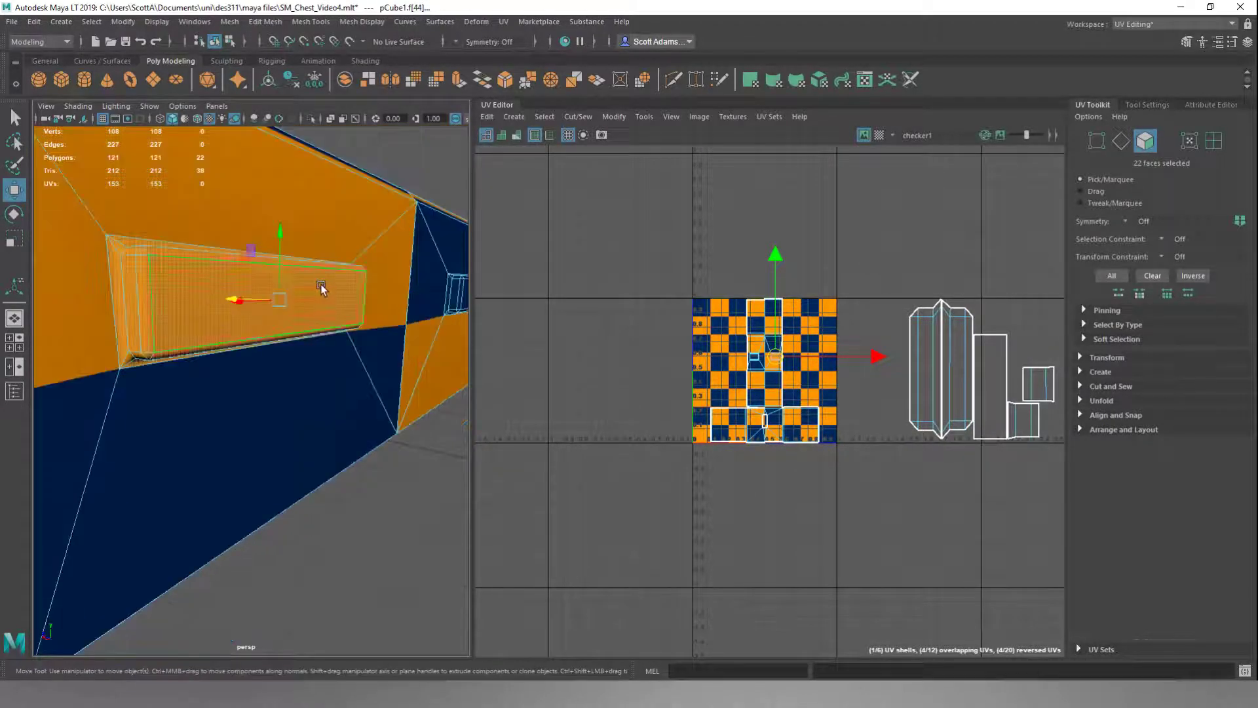
left_click_drag(208, 352, 238, 309, "alt")
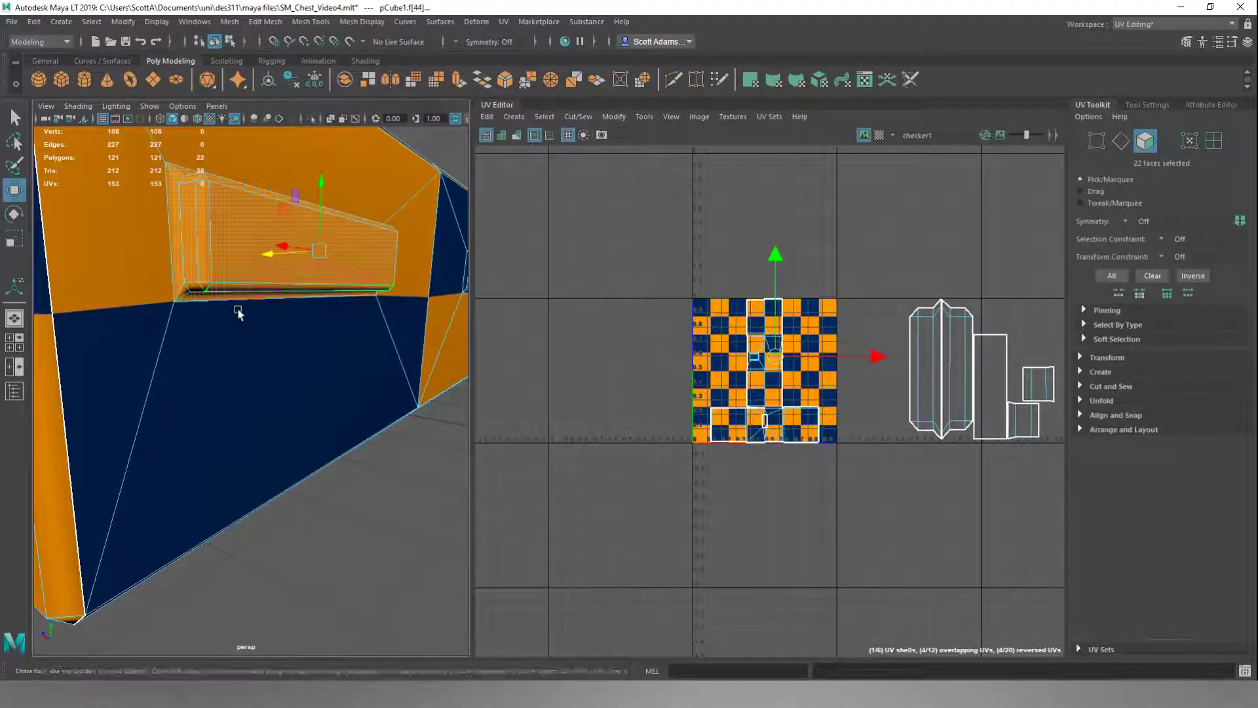
left_click(192, 293, "shift")
left_click(190, 294, "shift")
left_click(188, 294, "shift")
- Apply Automatic UV mapping to the first bar and move its shells below and left of the UV tile
left_click(513, 116)
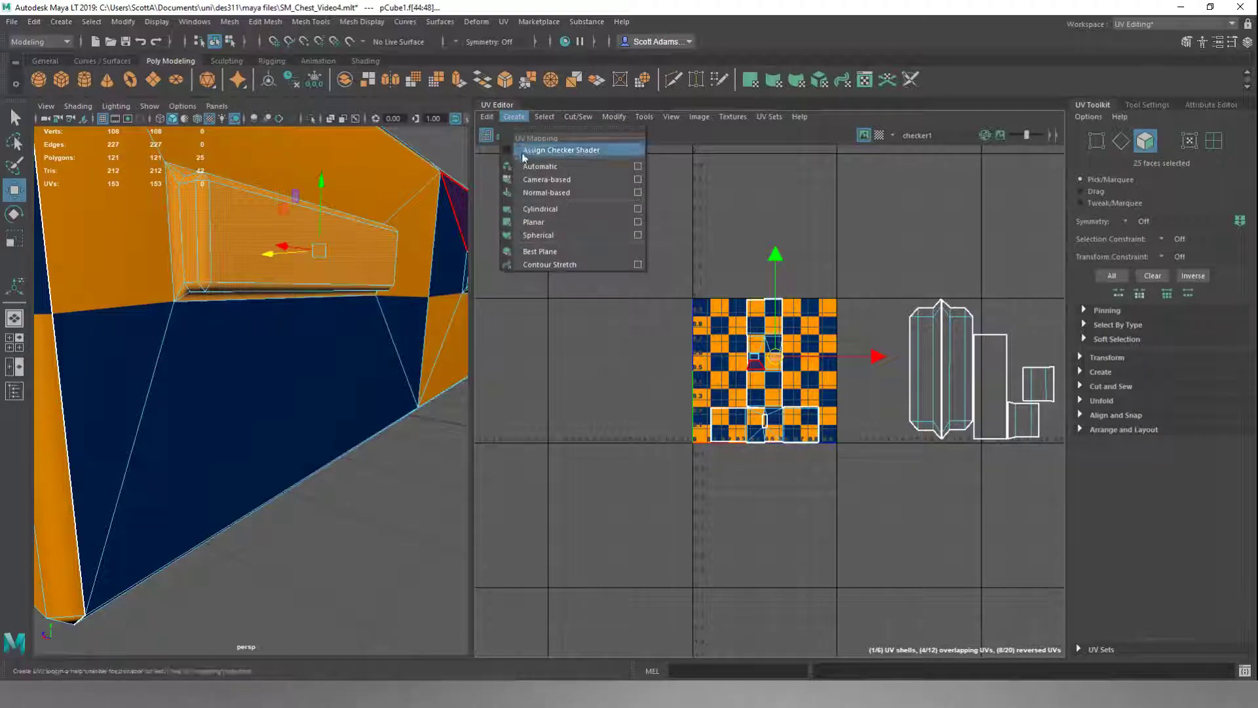
left_click(527, 165)
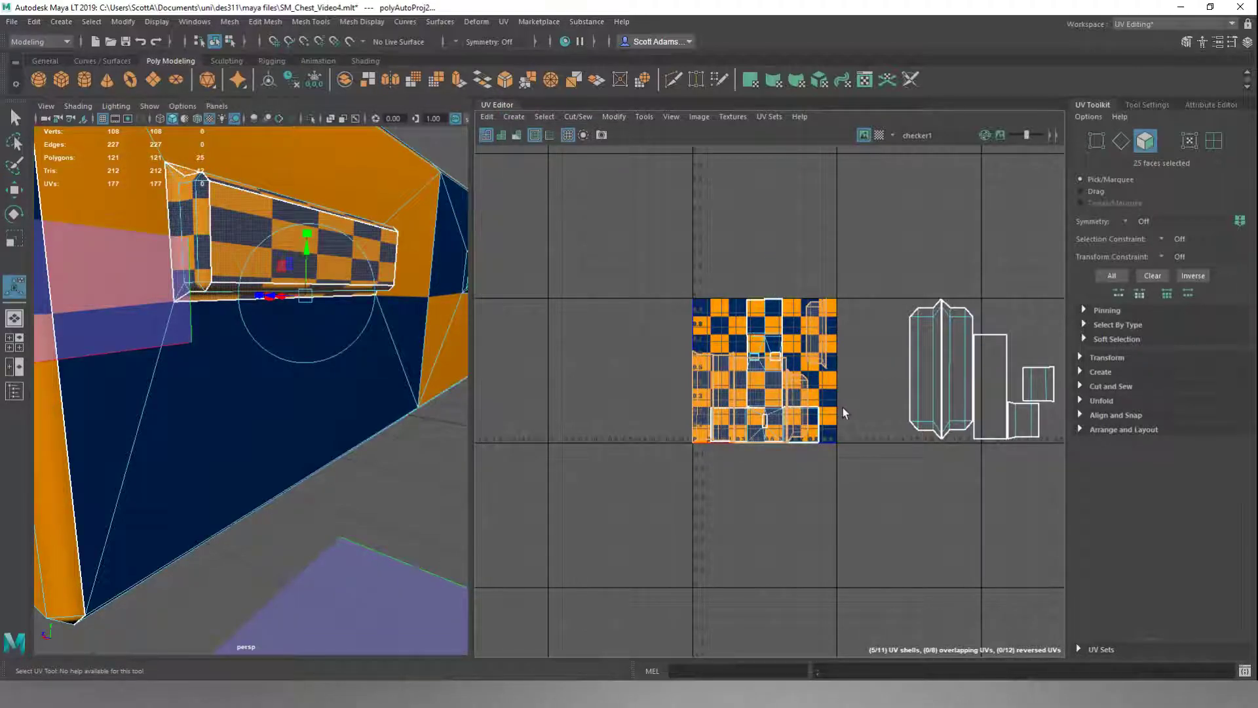
key("w")
left_click_drag(753, 368, 554, 568)
- Start a new face selection on the second raised bar with the faces at its outer end
left_click_drag(360, 343, 281, 358, "alt")
left_click_drag(362, 313, 157, 328, "alt")
left_click(262, 286)
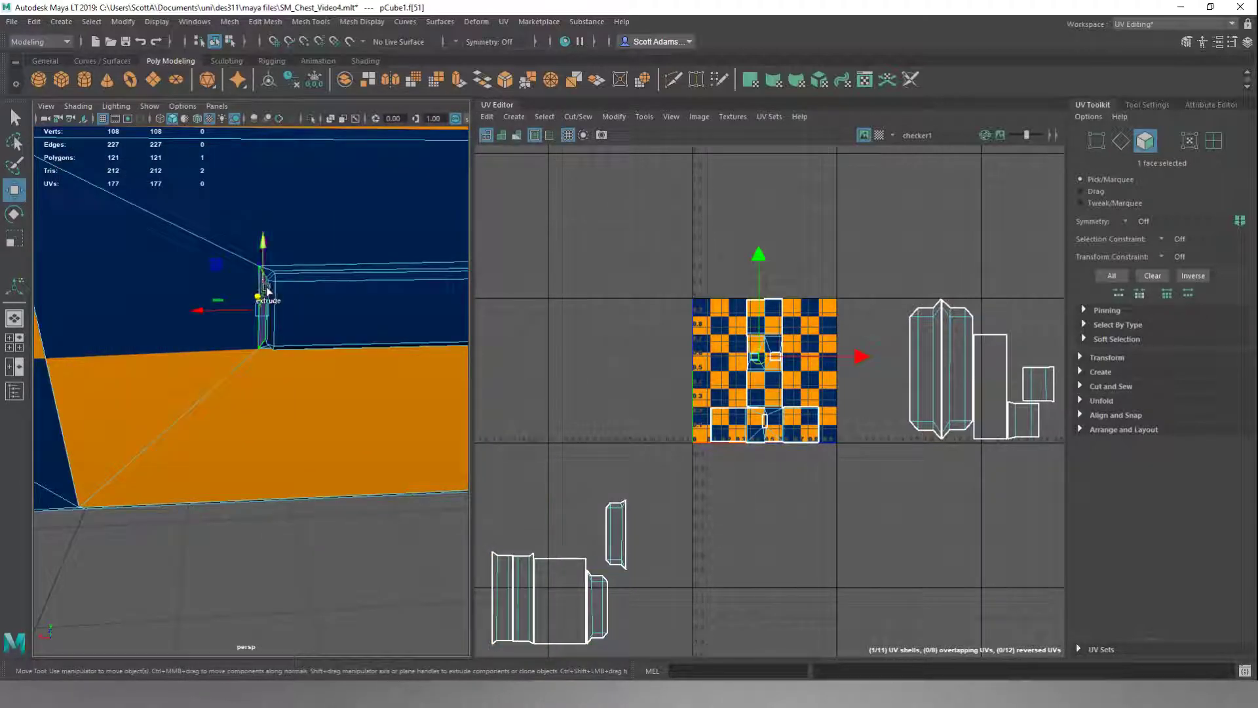
left_click_drag(295, 300, 347, 342, "alt")
left_click(336, 355, "shift")
left_click(347, 354, "shift")
key("q")
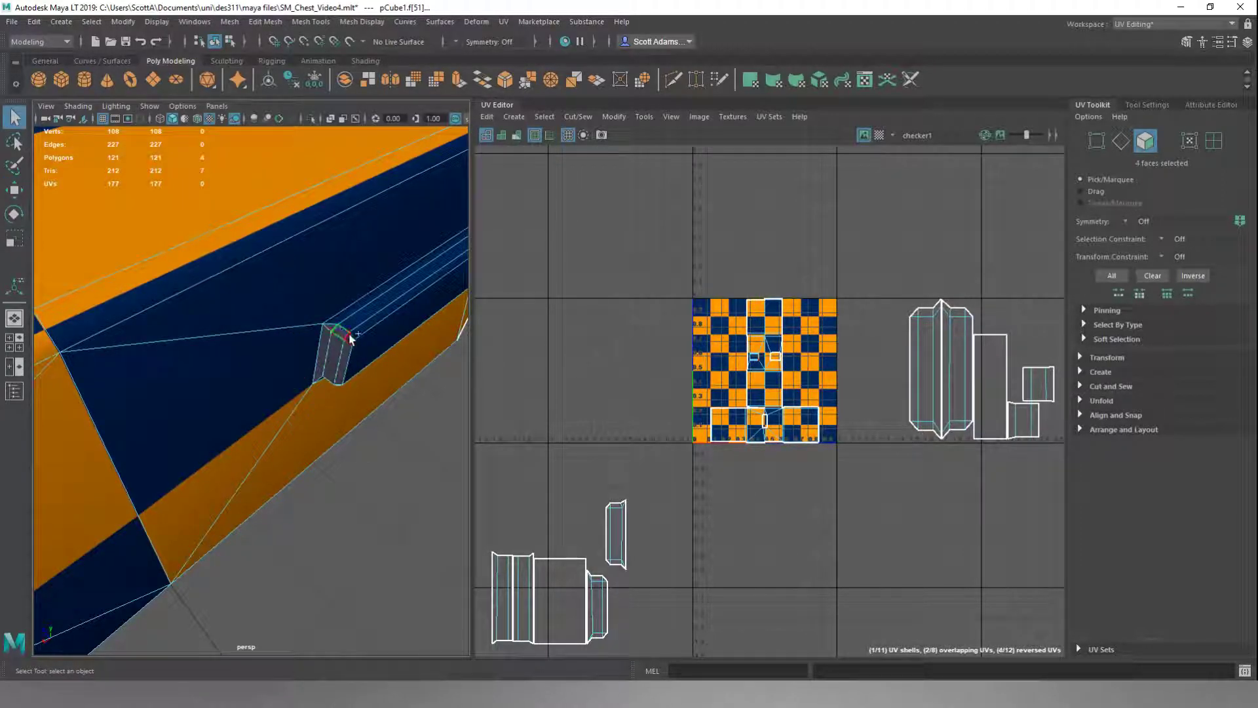
- Add the second bar's top and front faces, including their bevels, to the selection
left_click(345, 314, "shift")
left_click(347, 315, "shift")
left_click(348, 313, "shift")
left_click(358, 320, "shift")
left_click(366, 327, "shift")
left_click(367, 352, "shift")
left_click(367, 353, "shift")
- Add the second bar's underside faces and the lower corner faces at its outer end to the selection
left_click_drag(367, 354, 328, 269, "alt")
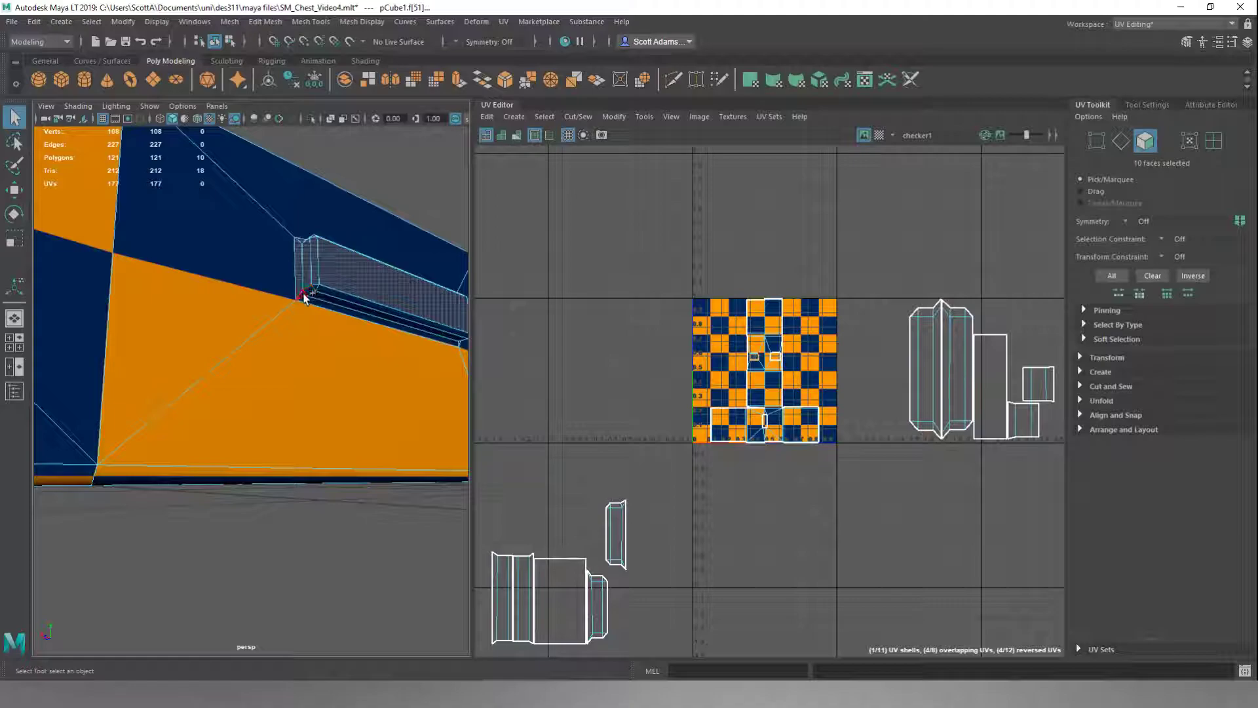
left_click(316, 286, "shift")
left_click(323, 303, "shift")
left_click(326, 299, "shift")
left_click(331, 296, "shift")
- Add the side, bevel and corner faces at the second bar's inner end to complete its selection
left_click_drag(331, 296, 365, 292, "alt")
left_click(388, 276, "shift")
left_click(411, 261, "shift")
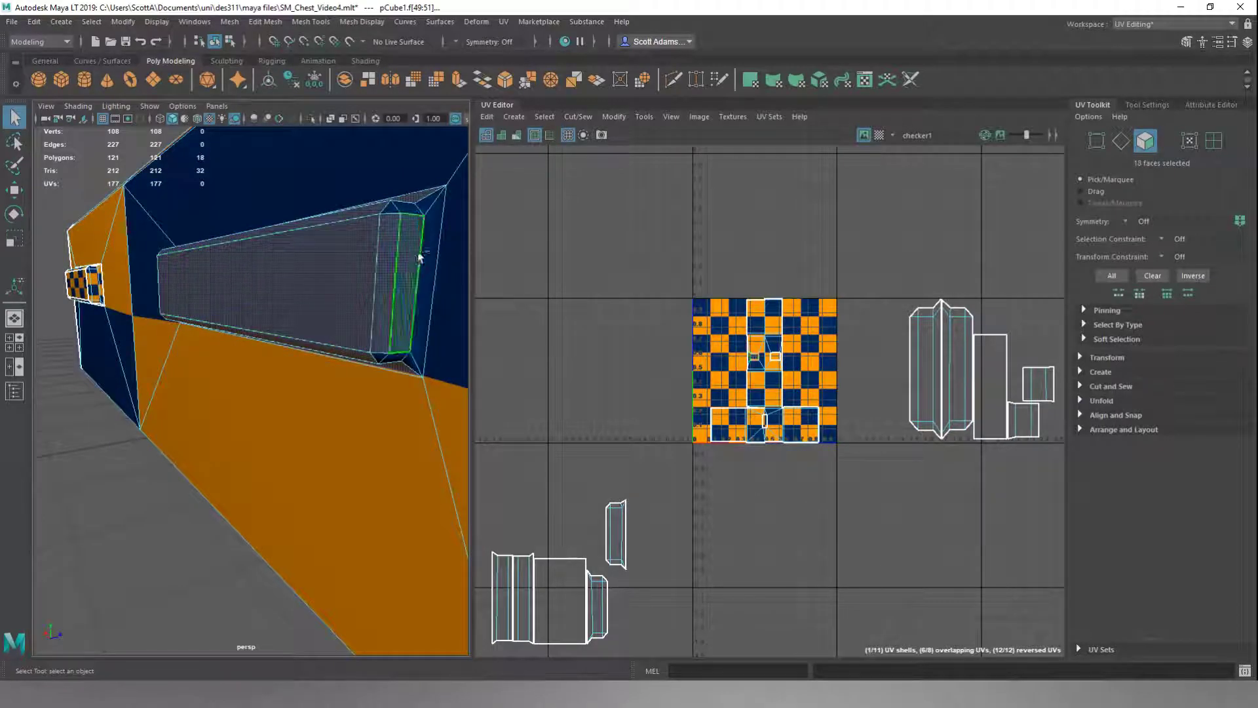
left_click(429, 241, "shift")
left_click(426, 207, "shift")
left_click(408, 208, "shift")
left_click(391, 211, "shift")
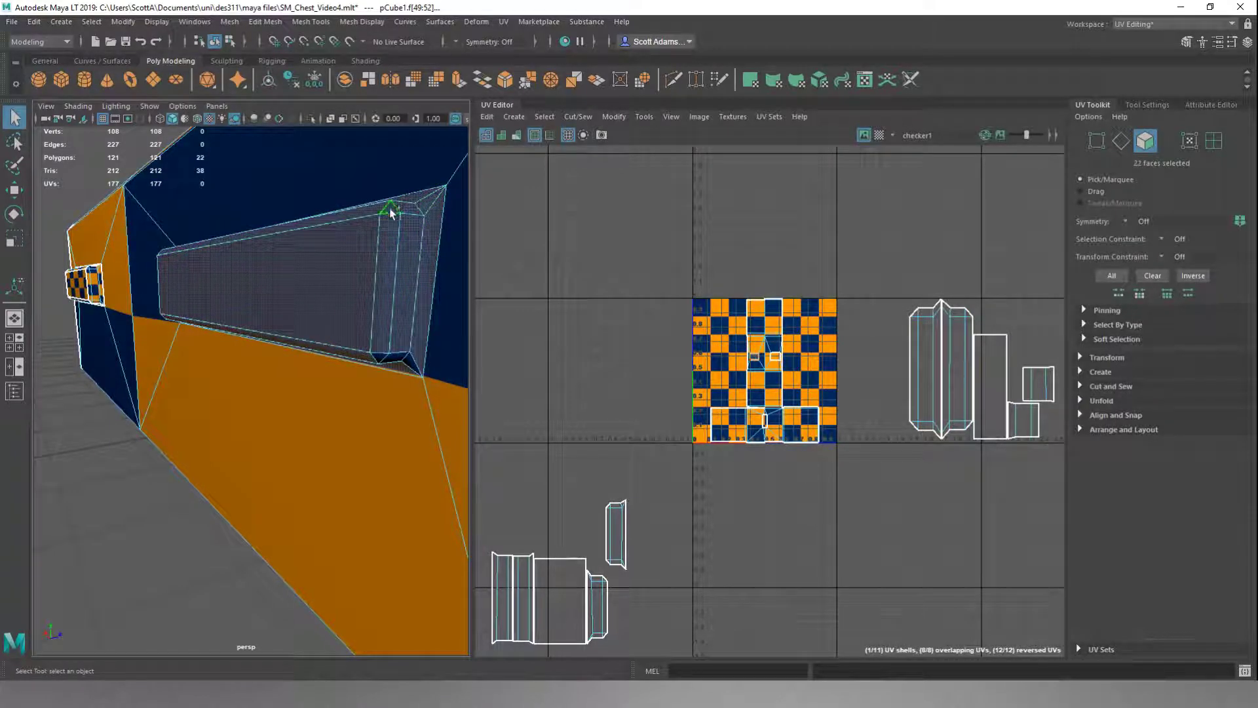
left_click(385, 360, "shift")
left_click(450, 227, "shift")
- Apply Automatic UV mapping to the second bar and move its shells below the UV tile, beside the first bar's shells
left_click(509, 116)
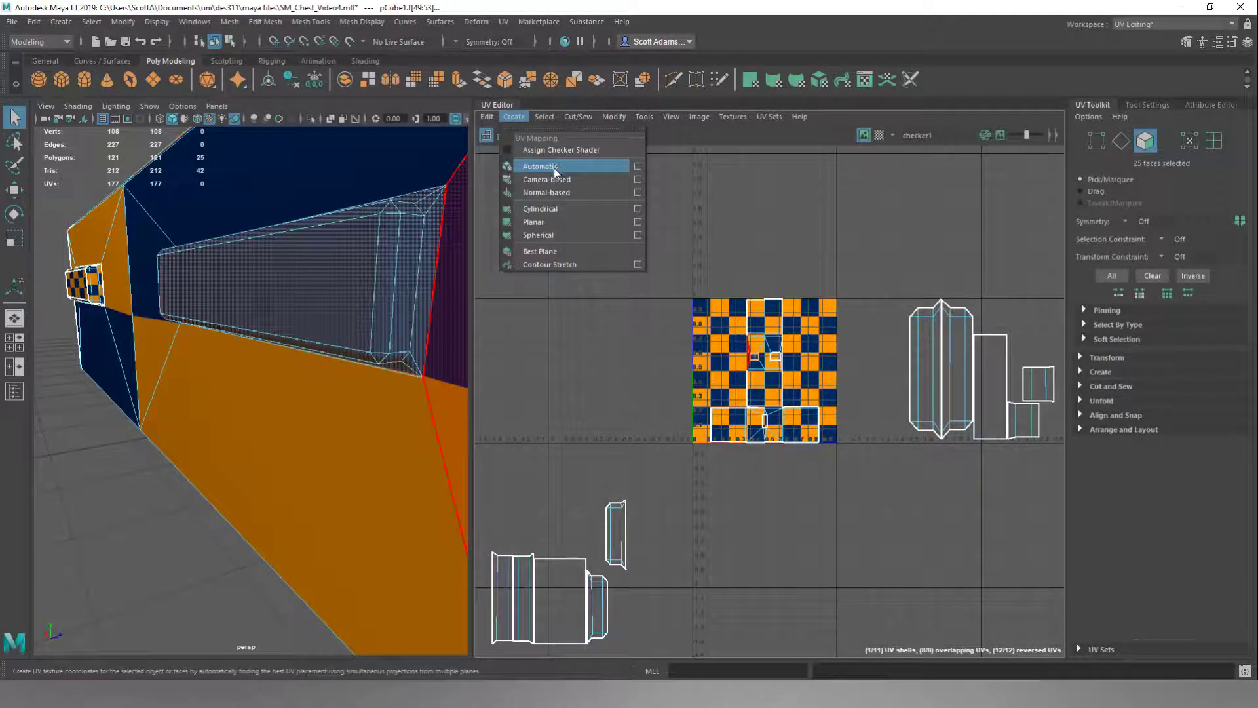
left_click(553, 165)
key("w")
left_click_drag(760, 367, 707, 577)
- Switch the UV Editor to face selection and select all chest body faces remaining inside the UV tile
scroll(380, 360, "down", 8)
left_click_drag(382, 360, 336, 380, "alt")
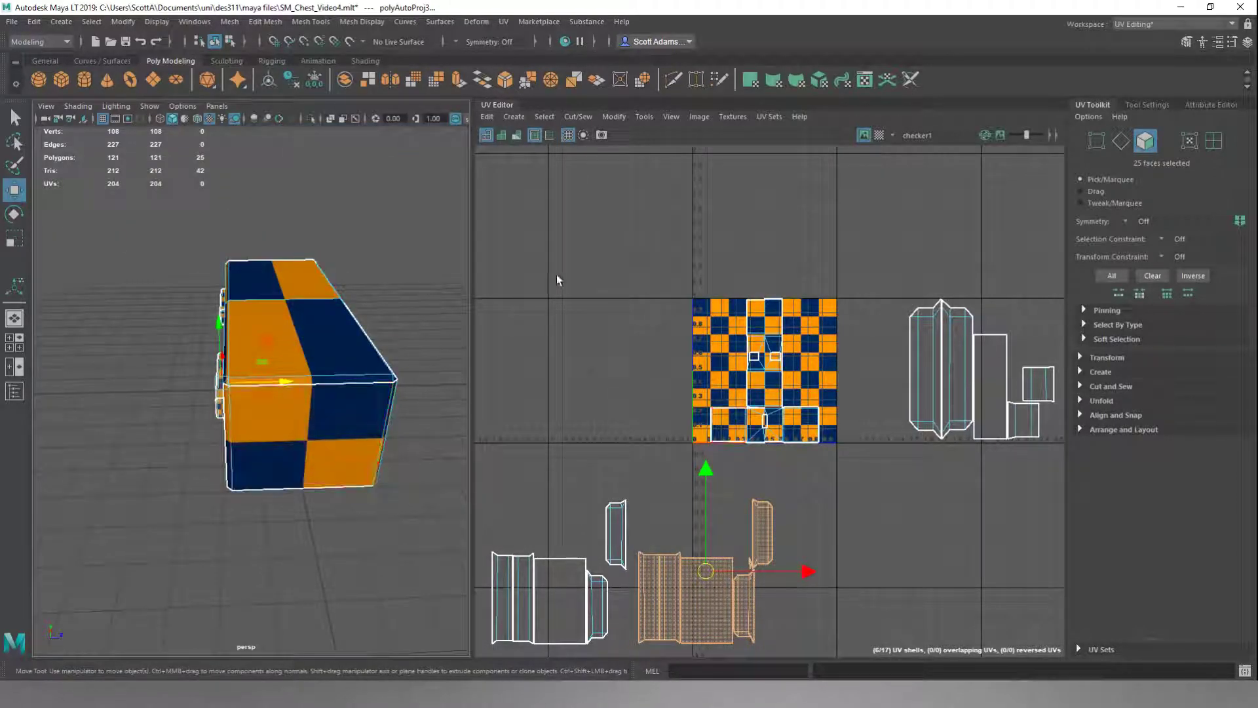
right_click(674, 253)
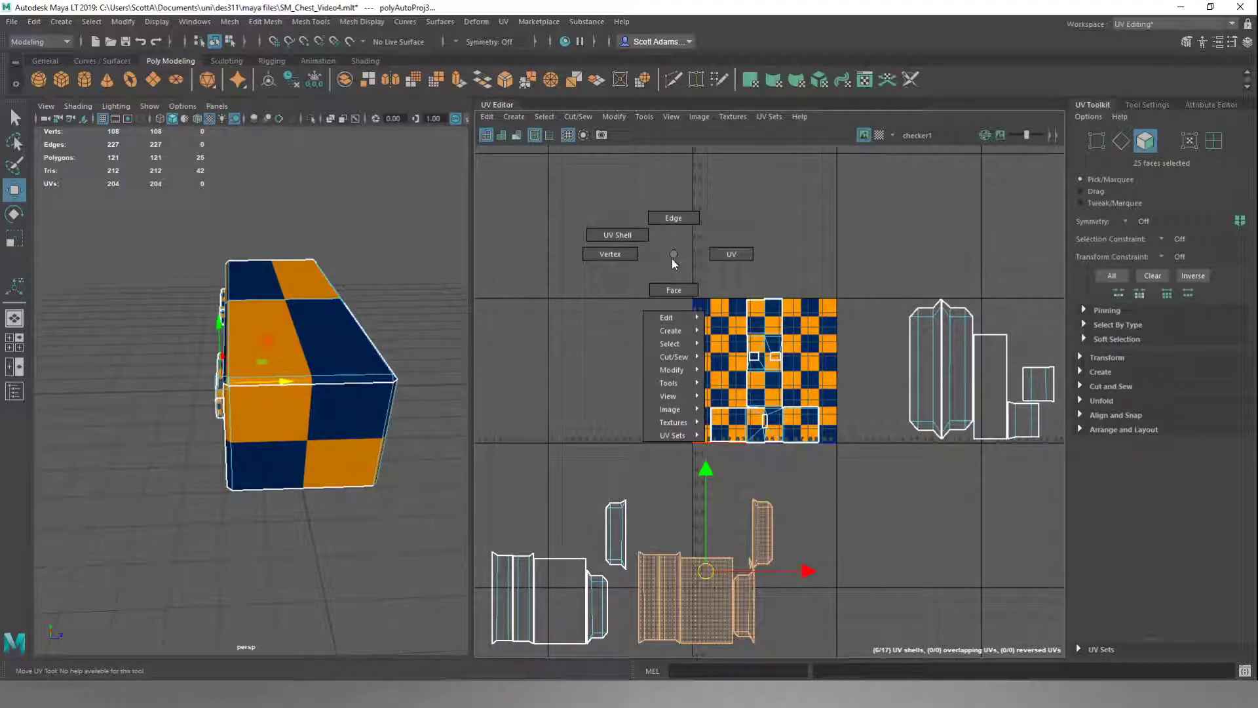
left_click(675, 292)
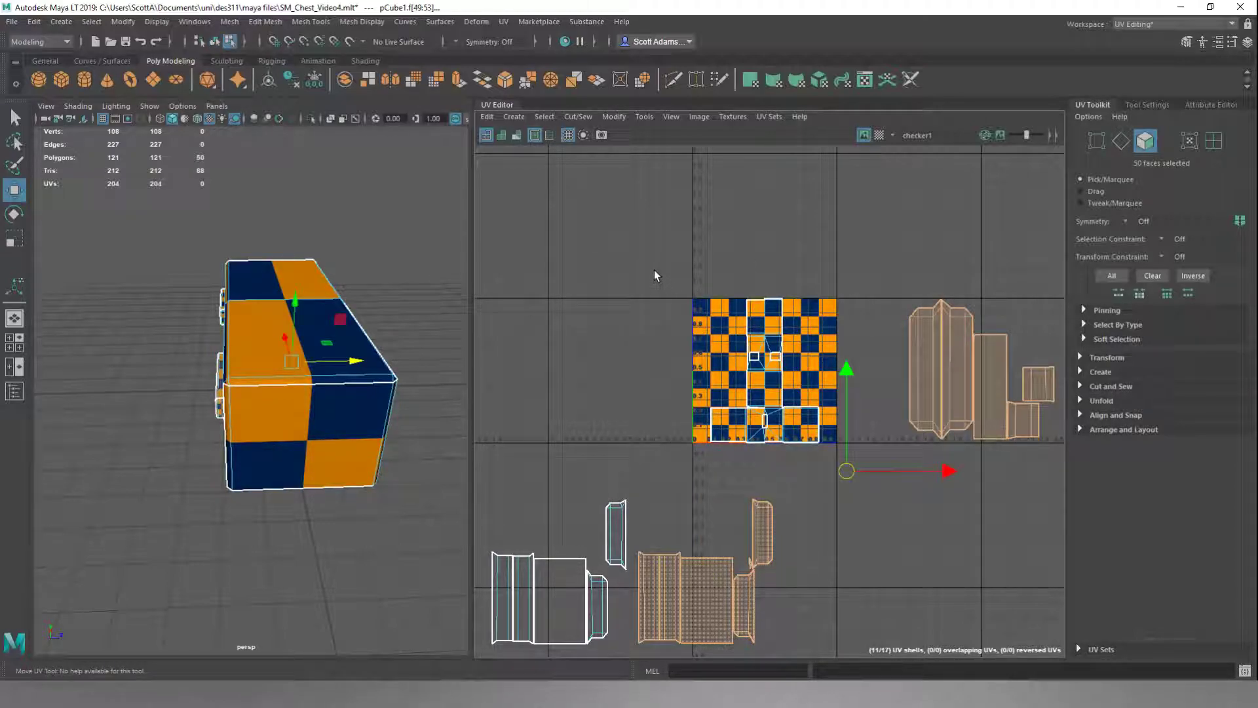
left_click_drag(655, 263, 824, 457)
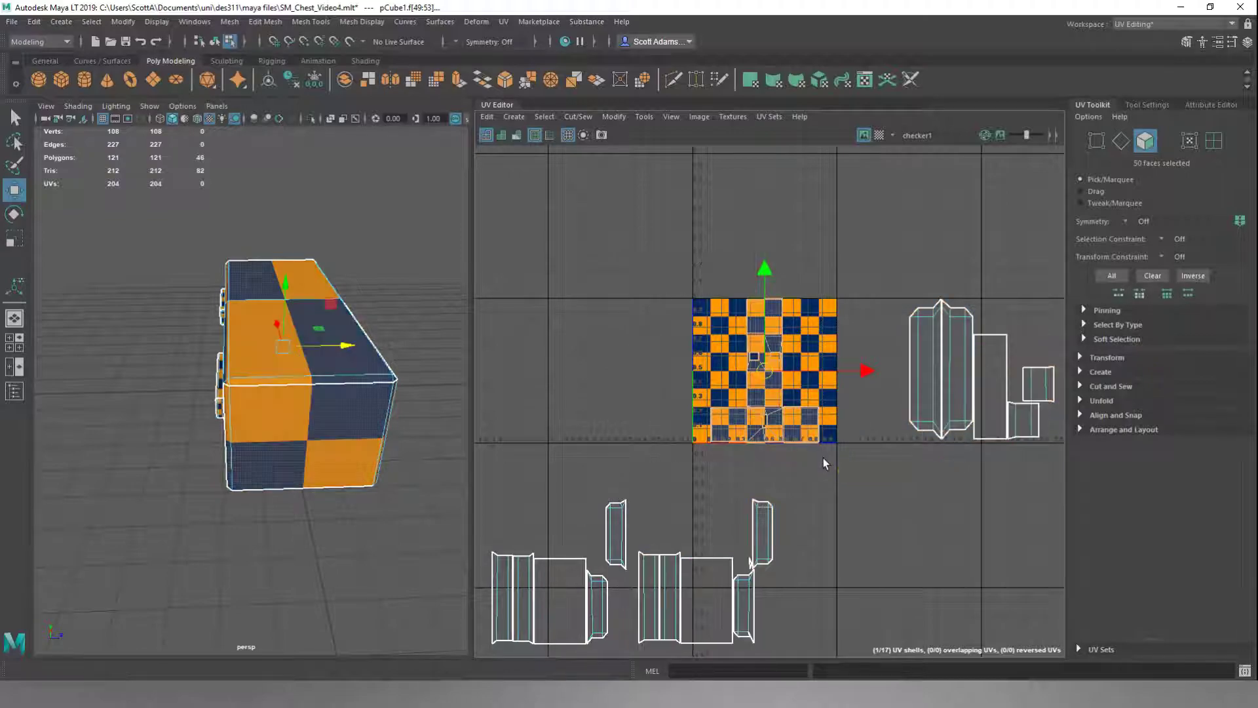
- Apply Automatic UV mapping to the chest body faces and move their shells above and left of the UV tile
left_click(513, 116)
left_click(537, 162)
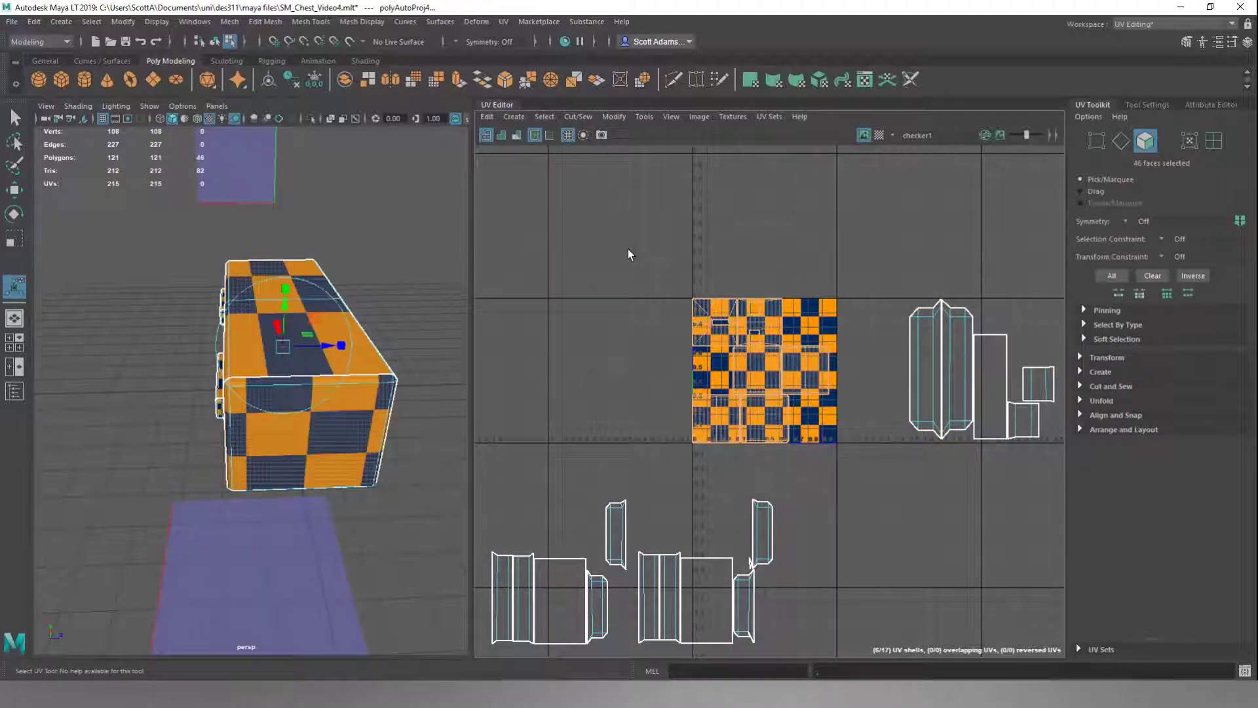
key("w")
left_click_drag(759, 369, 601, 219)
- Clear the selection and examine the checker pattern on the chest body and its raised bars
left_click(618, 318)
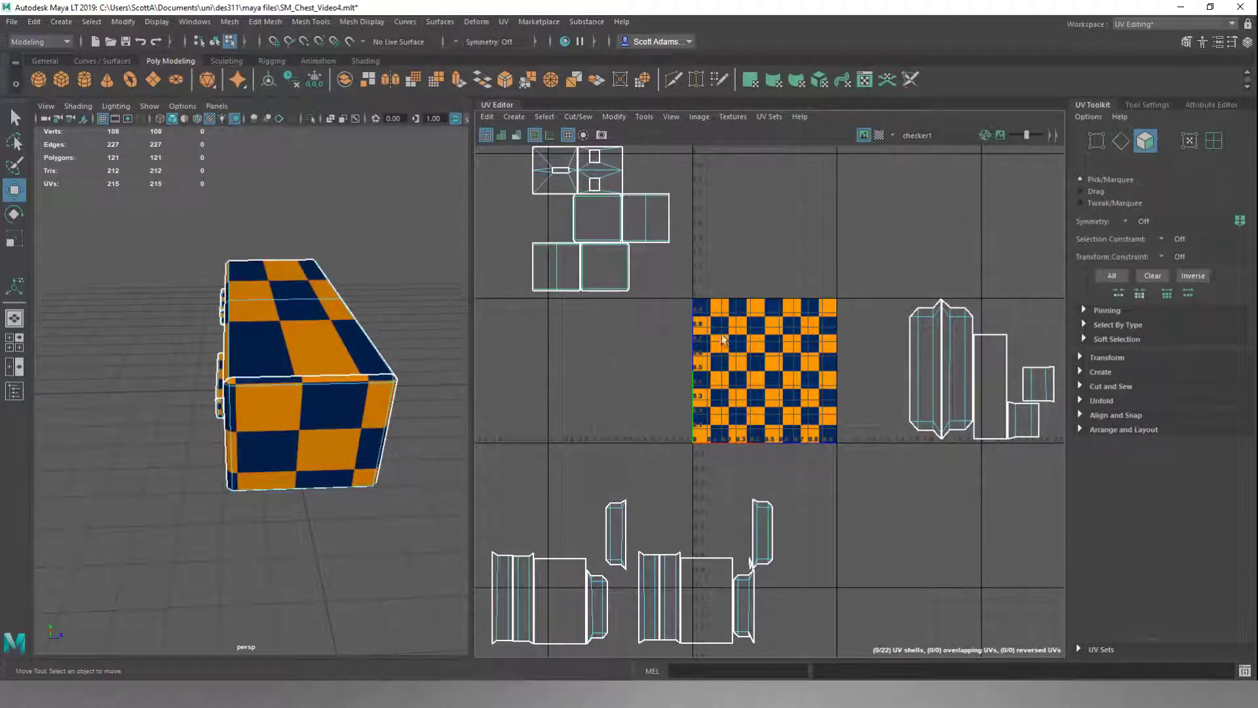
middle_click_drag(750, 245, 788, 352, "alt")
left_click_drag(409, 386, 485, 387, "alt")
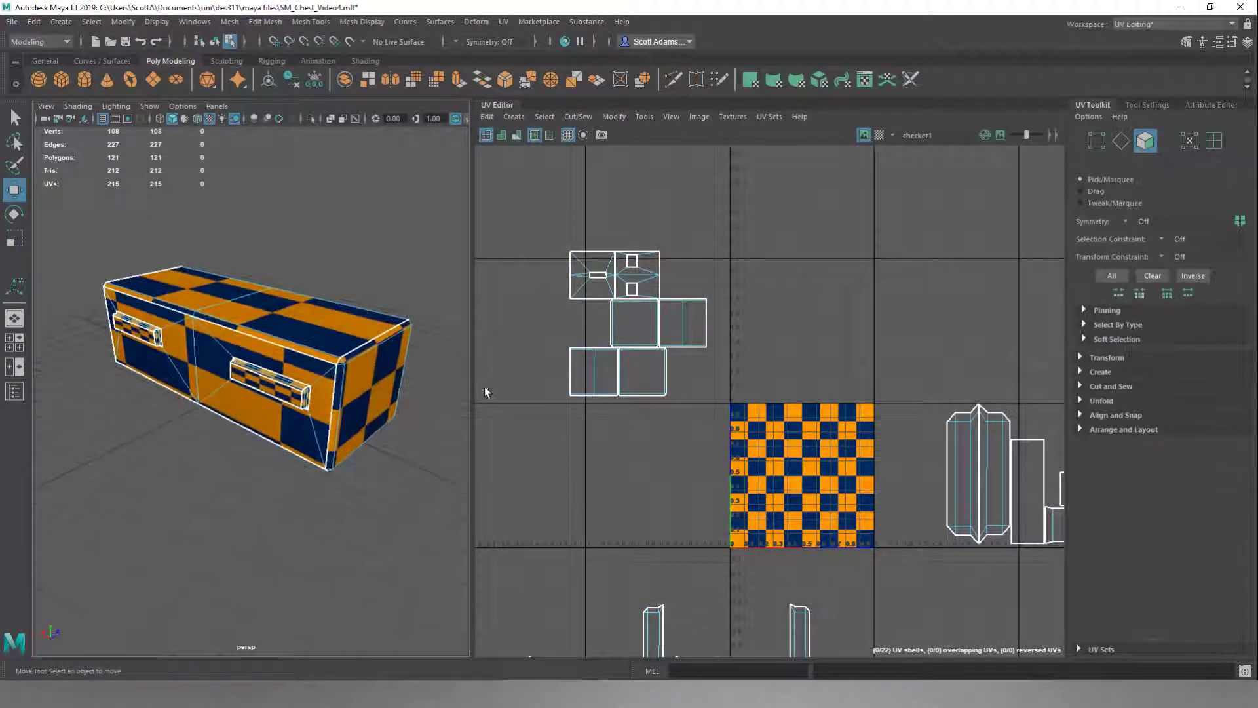
scroll(321, 400, "up", 5)
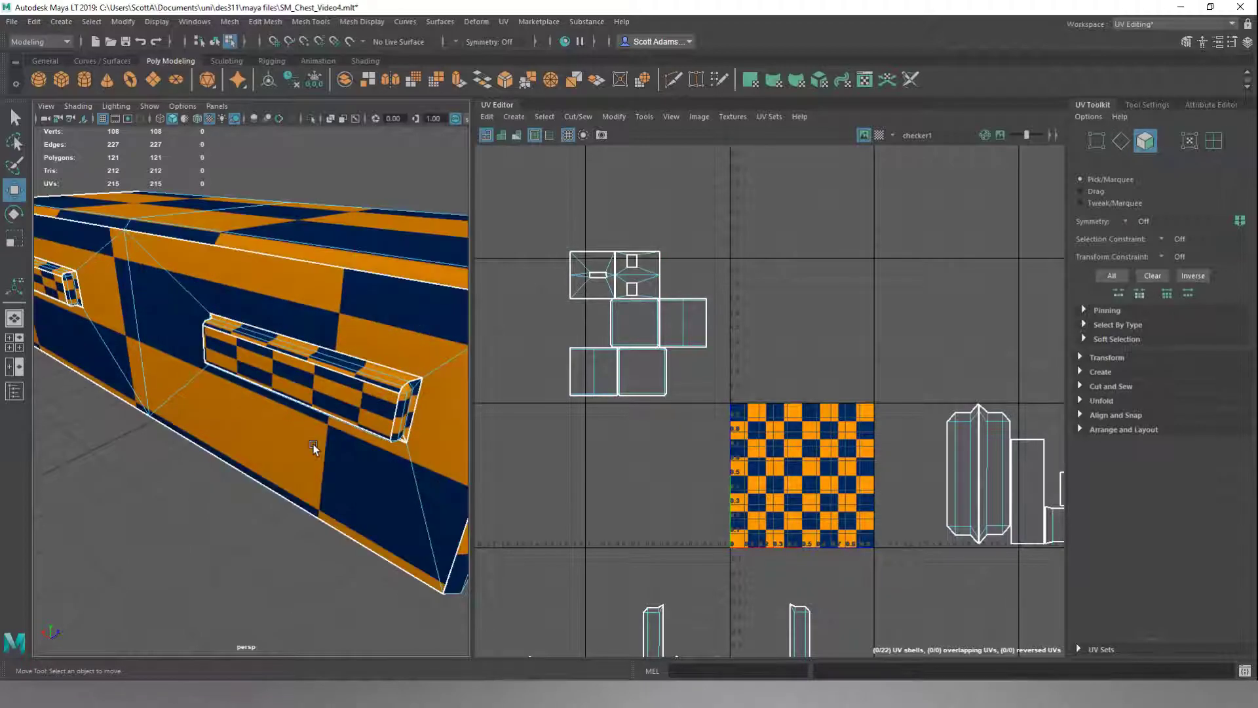
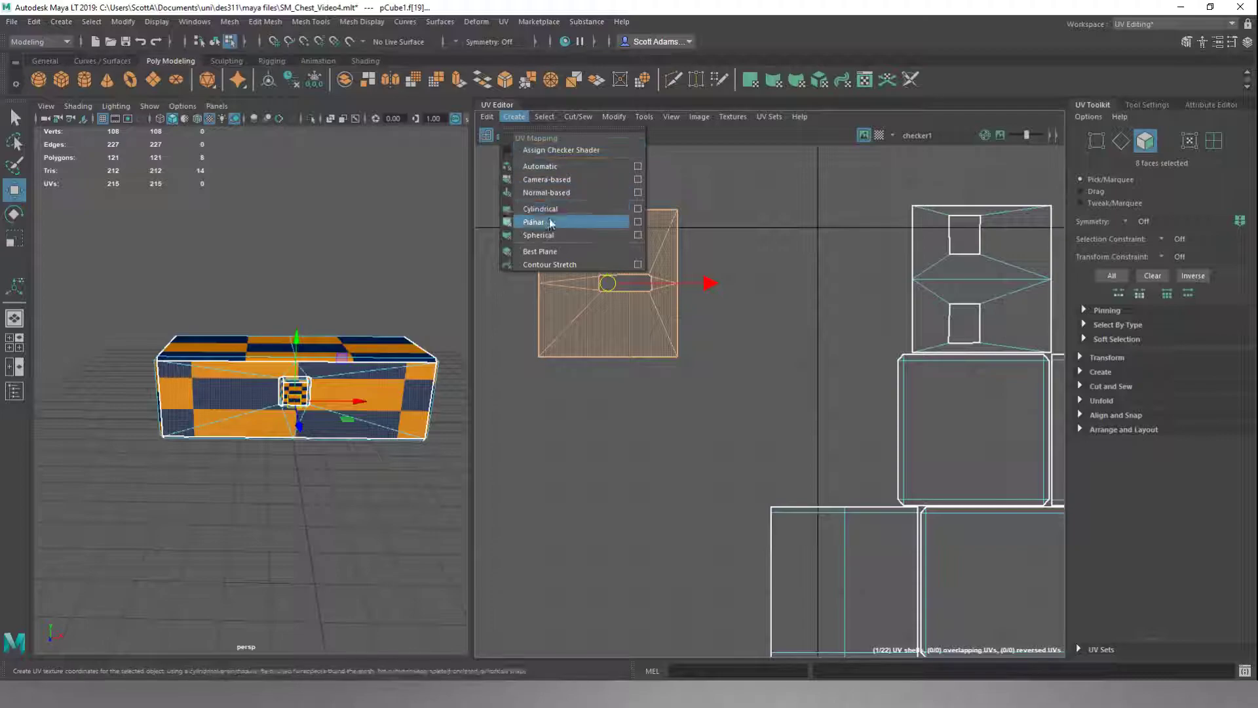
- Try Planar mapping with the current settings on the chest's selected front faces, and undo the projection
left_click(611, 221)
scroll(778, 432, "down", 7)
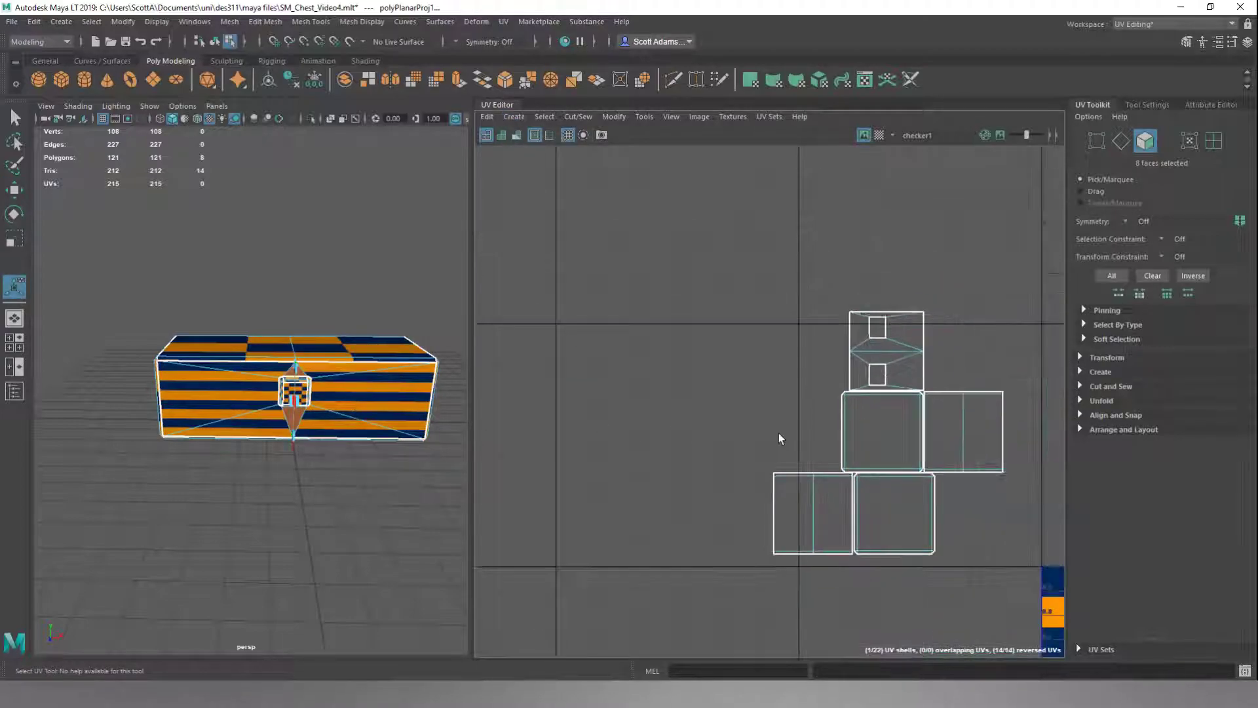
middle_click_drag(876, 517, 740, 435, "alt")
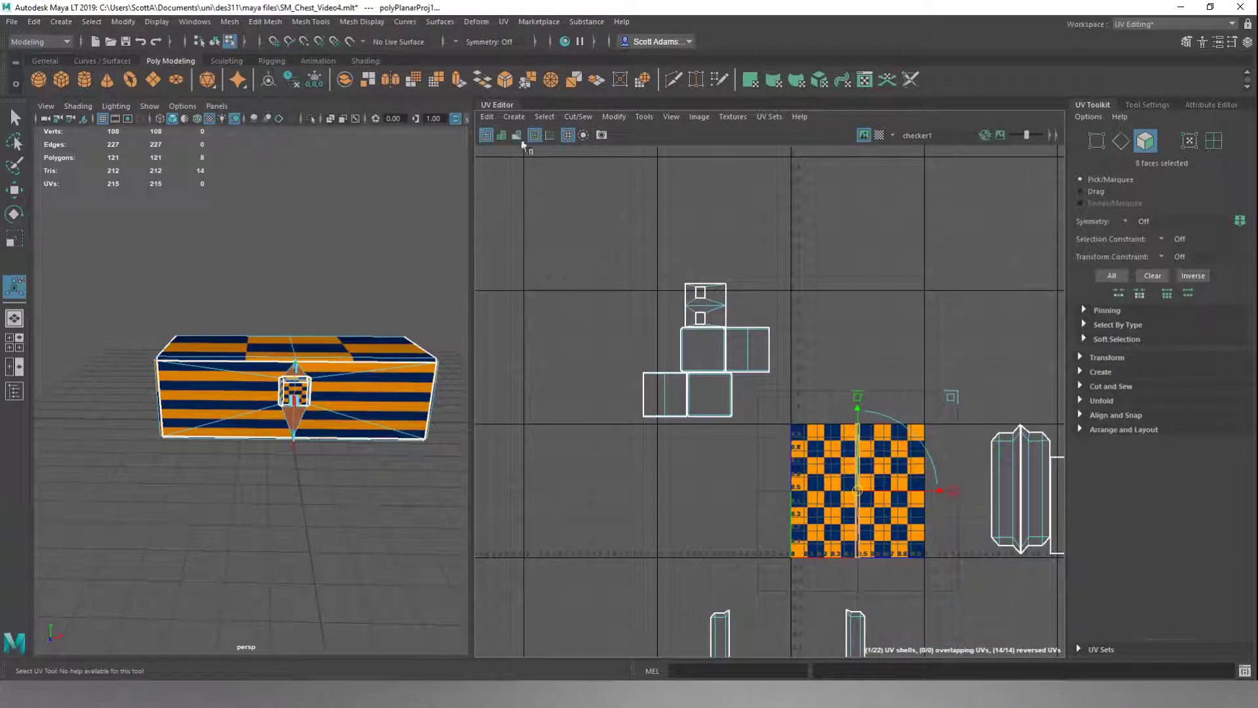
key("ctrl+z")
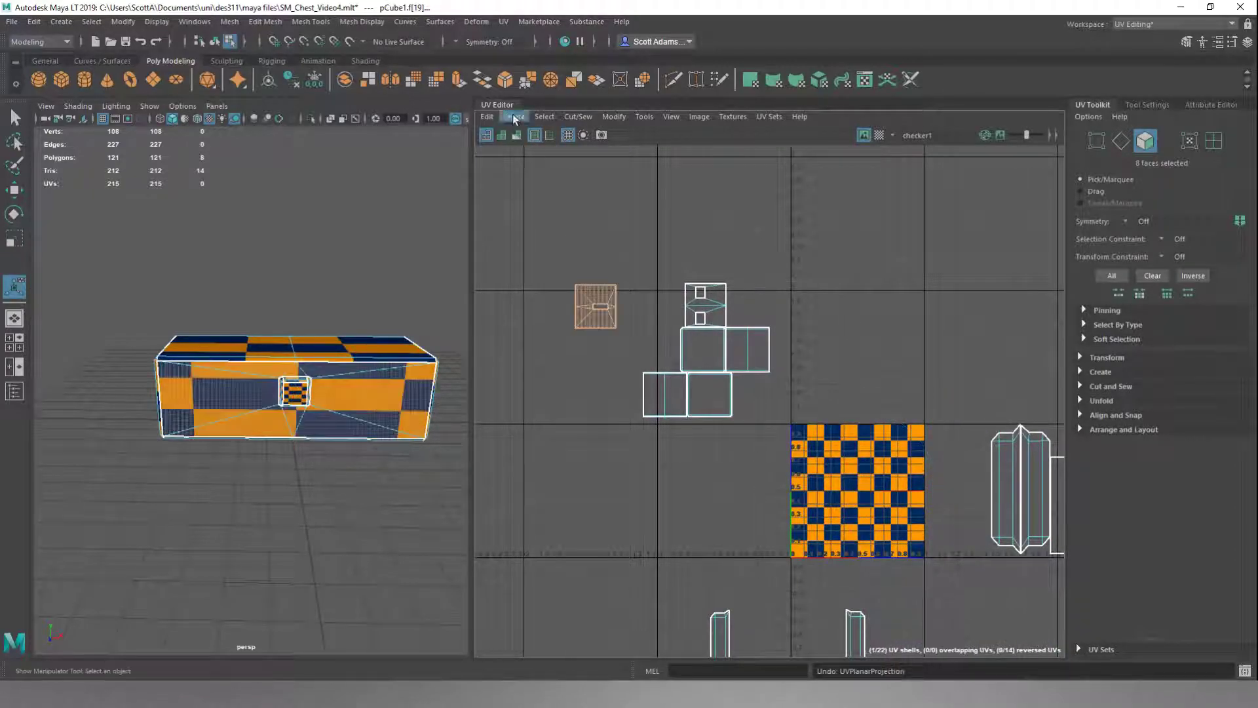
- Apply Planar mapping to the chest's front faces, projecting from the Z axis and fitting to the bounding box
left_click(512, 116)
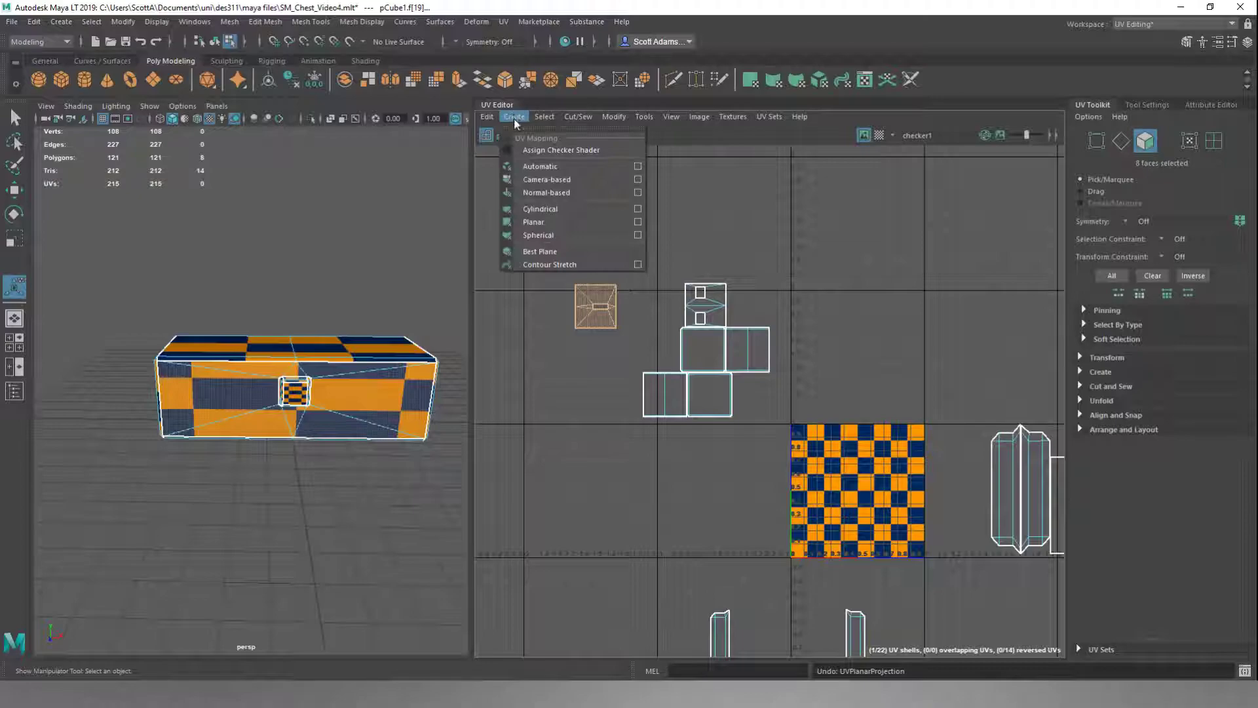
left_click(638, 225)
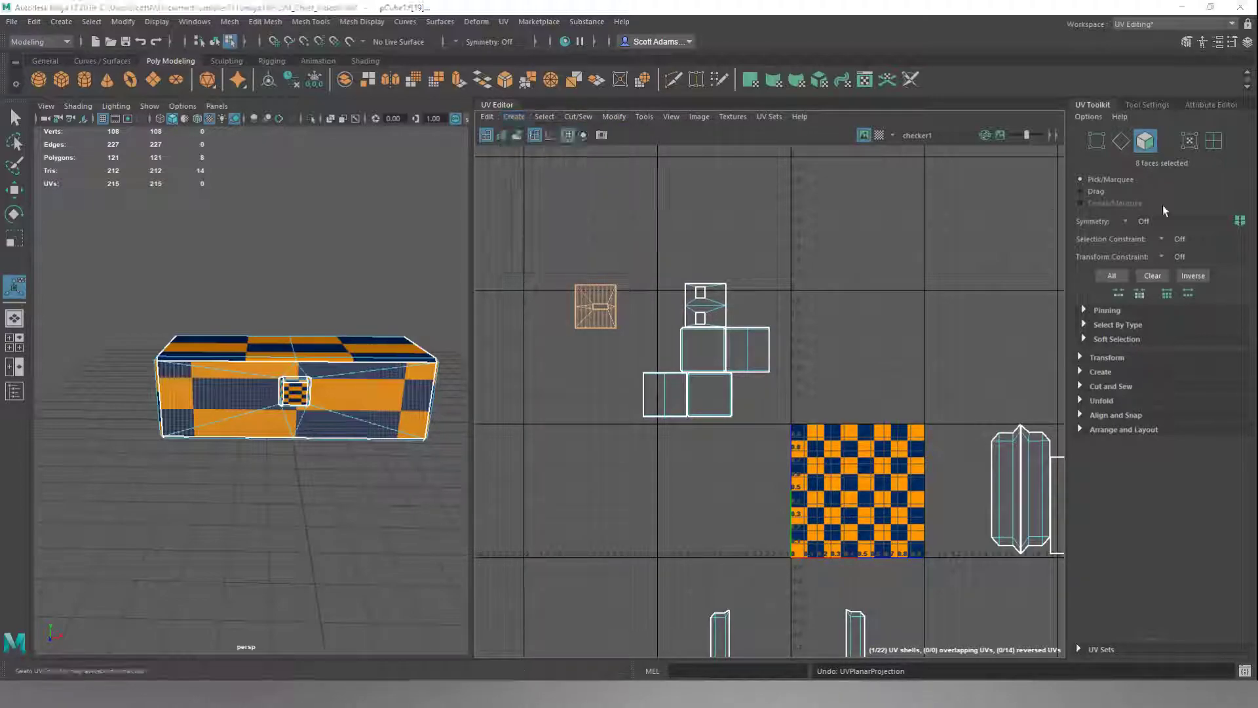
left_click_drag(1113, 342, 913, 180)
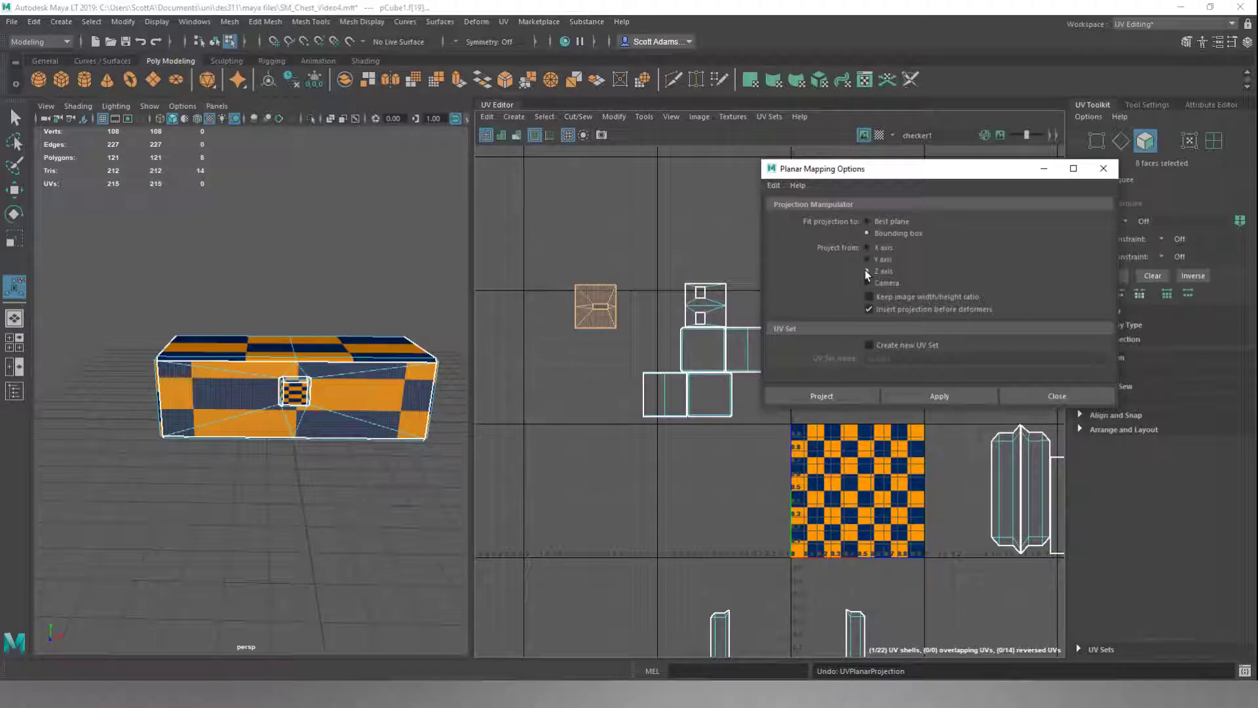
left_click(867, 271)
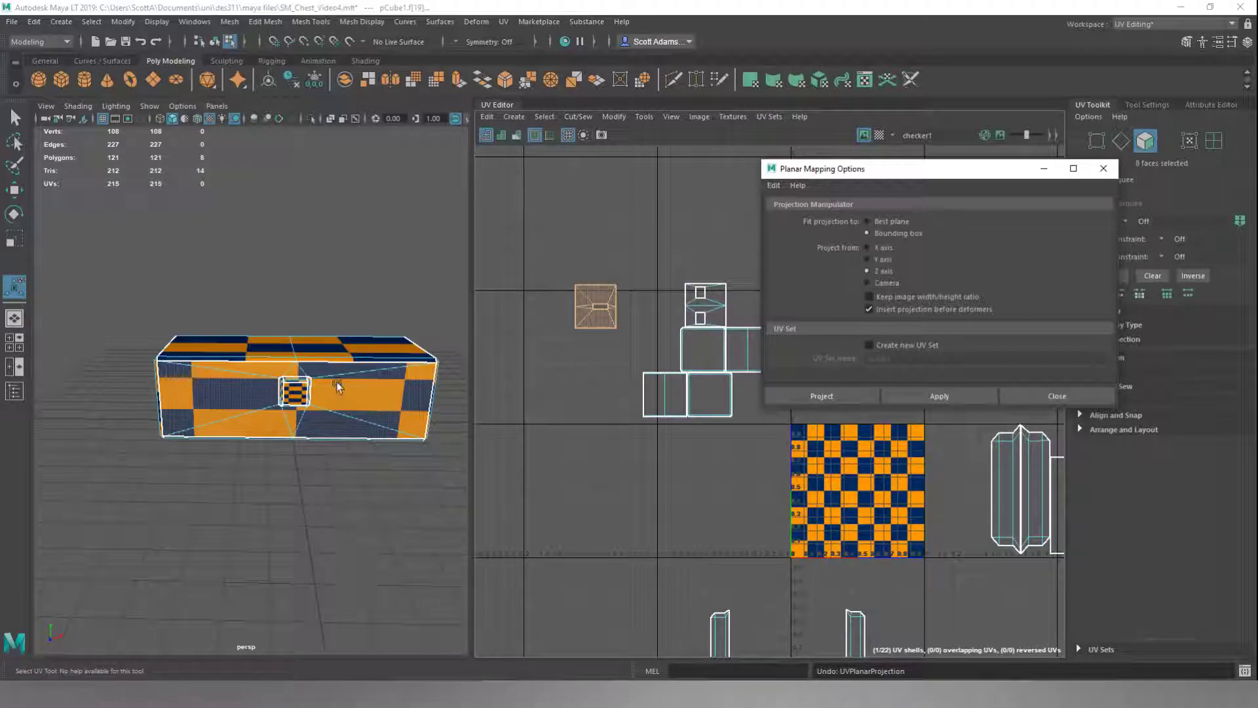
left_click(869, 248)
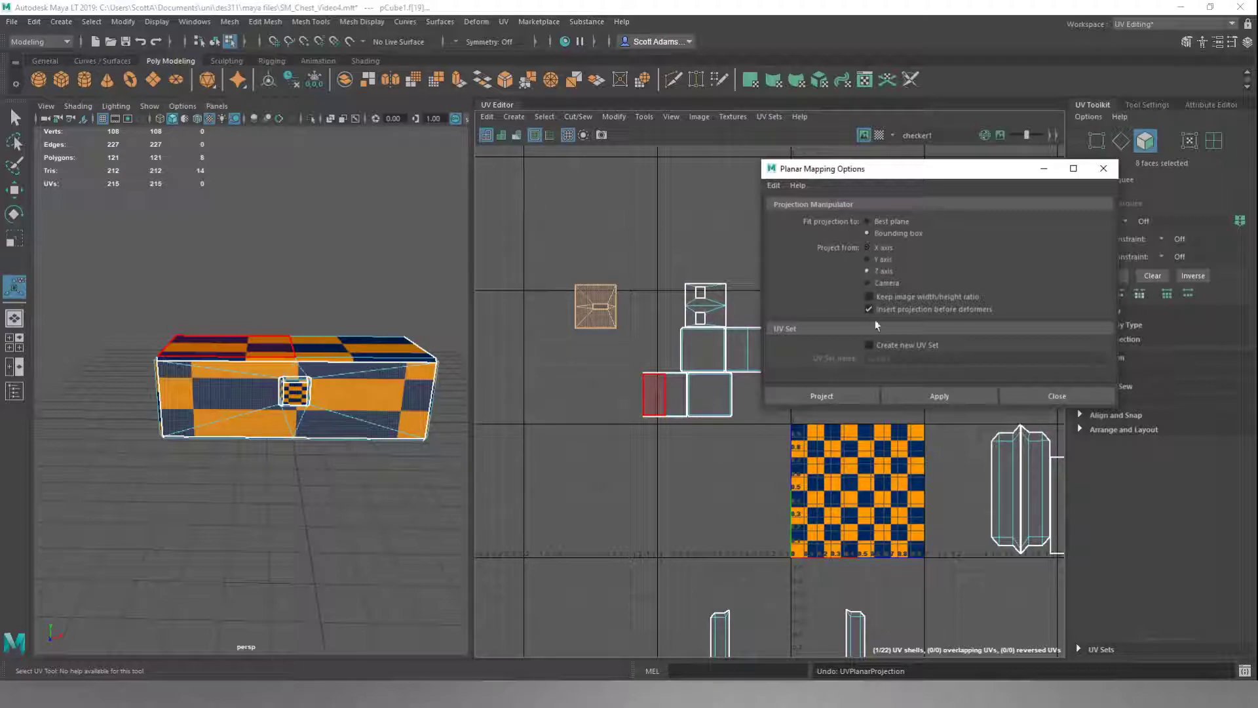
left_click(902, 396)
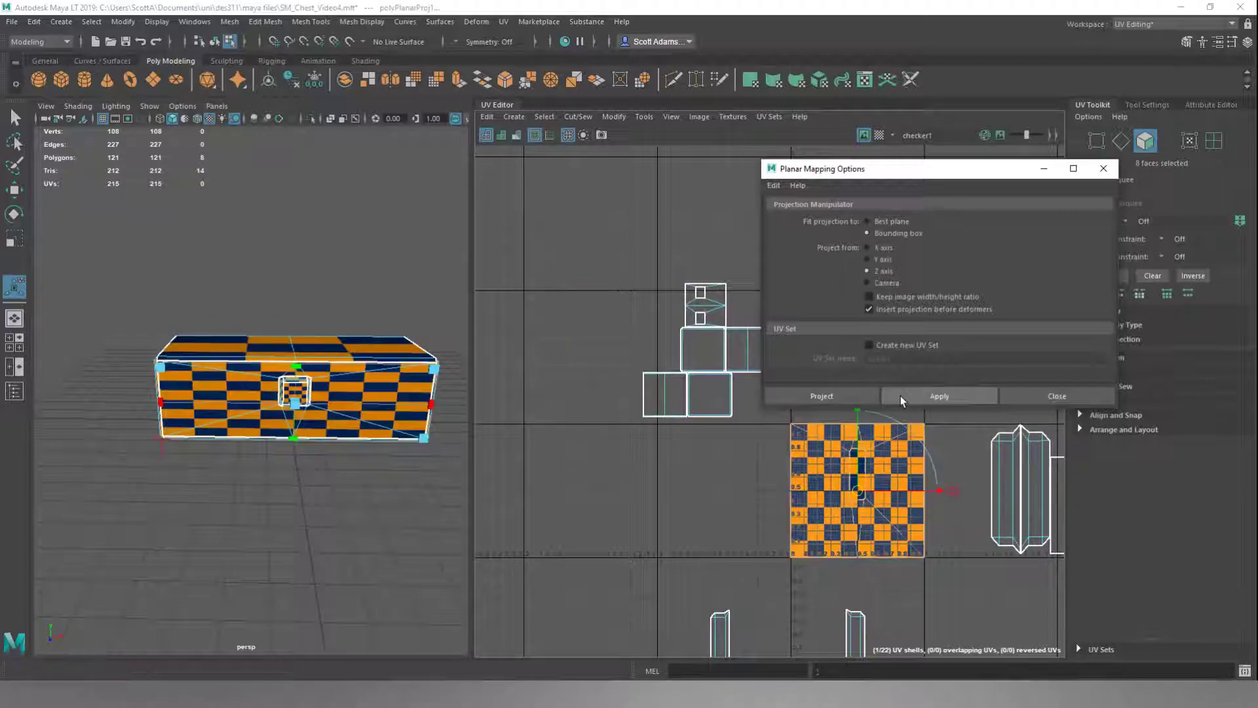
left_click(1049, 394)
- Switch to UV shell selection and move the chest front shell out of the UV tile, left of the other body shells
right_click_drag(865, 324, 832, 304)
left_click(819, 462)
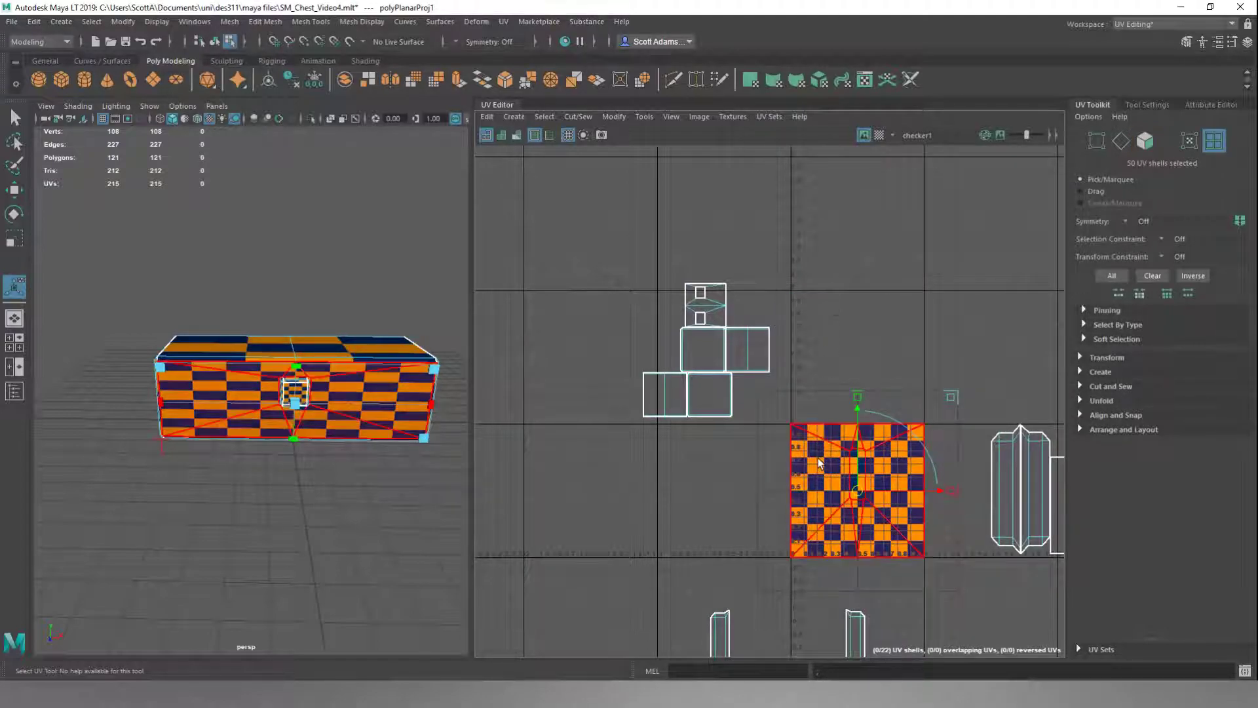
left_click(851, 475)
key("w")
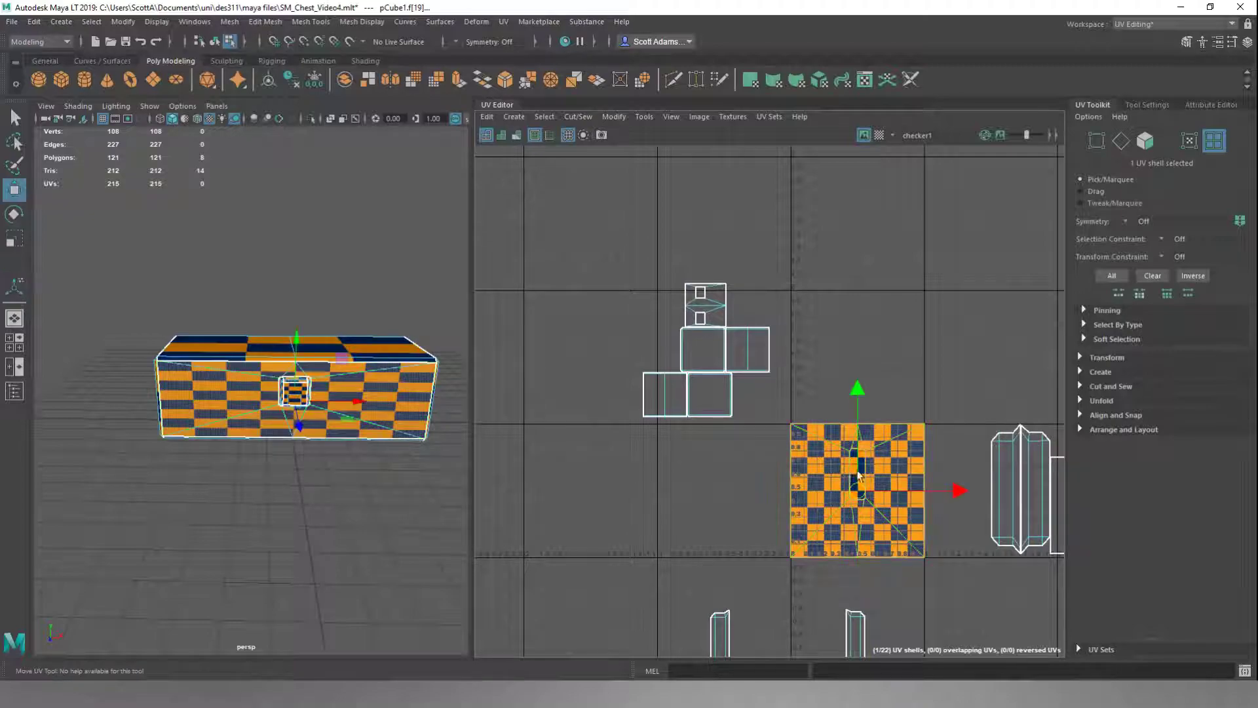
left_click_drag(858, 493, 544, 388)
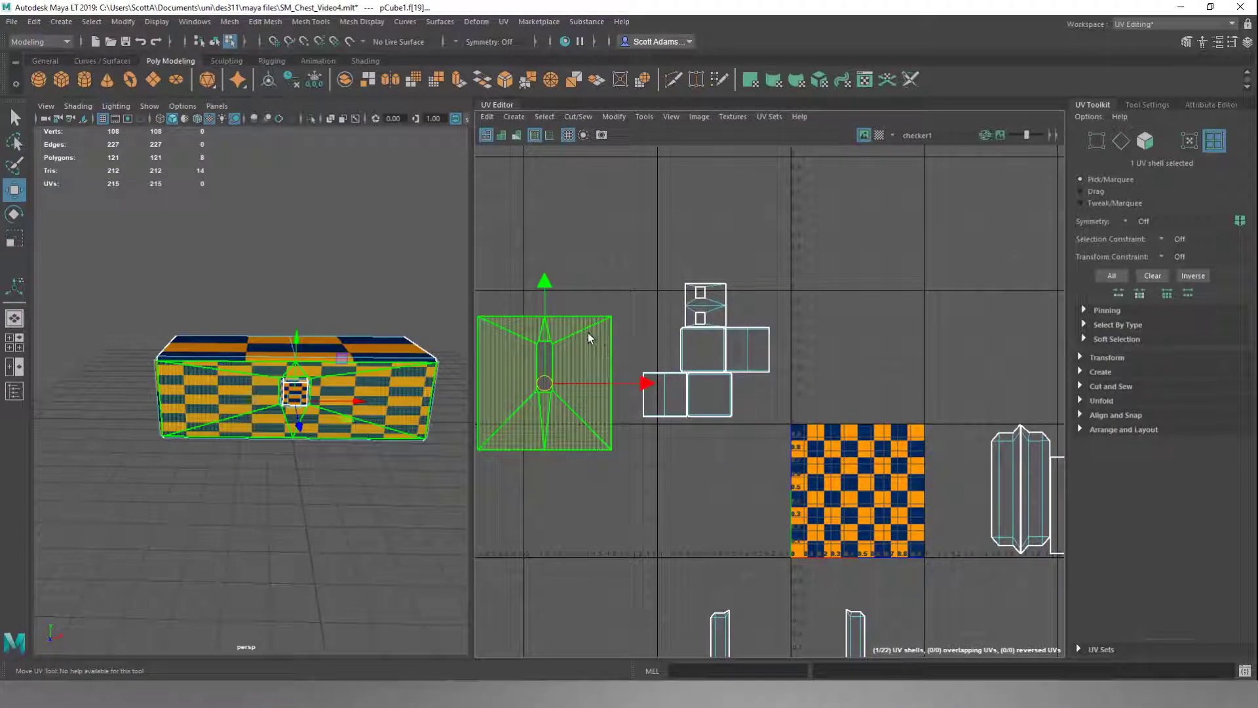
- Scale the chest front shell wider horizontally until its checker pattern shows even squares on the model
scroll(399, 380, "up", 5)
scroll(399, 380, "down", 5)
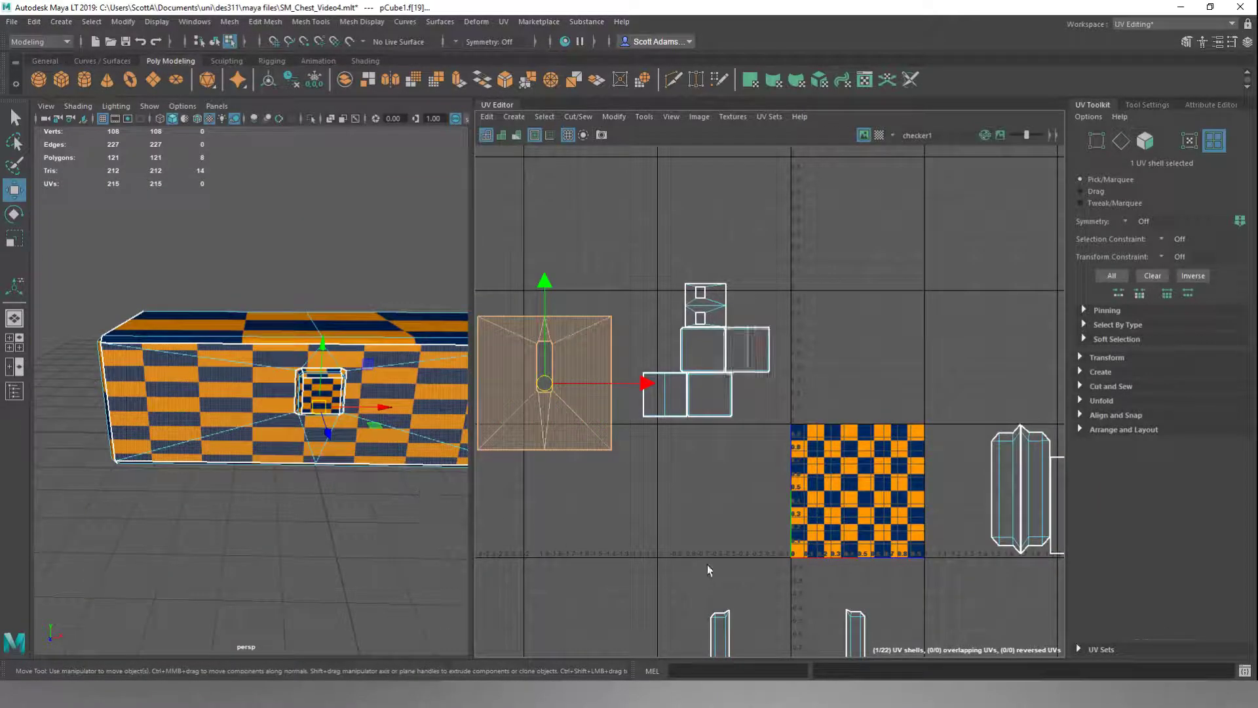
scroll(706, 564, "down", 1)
middle_click_drag(629, 485, 739, 477, "alt")
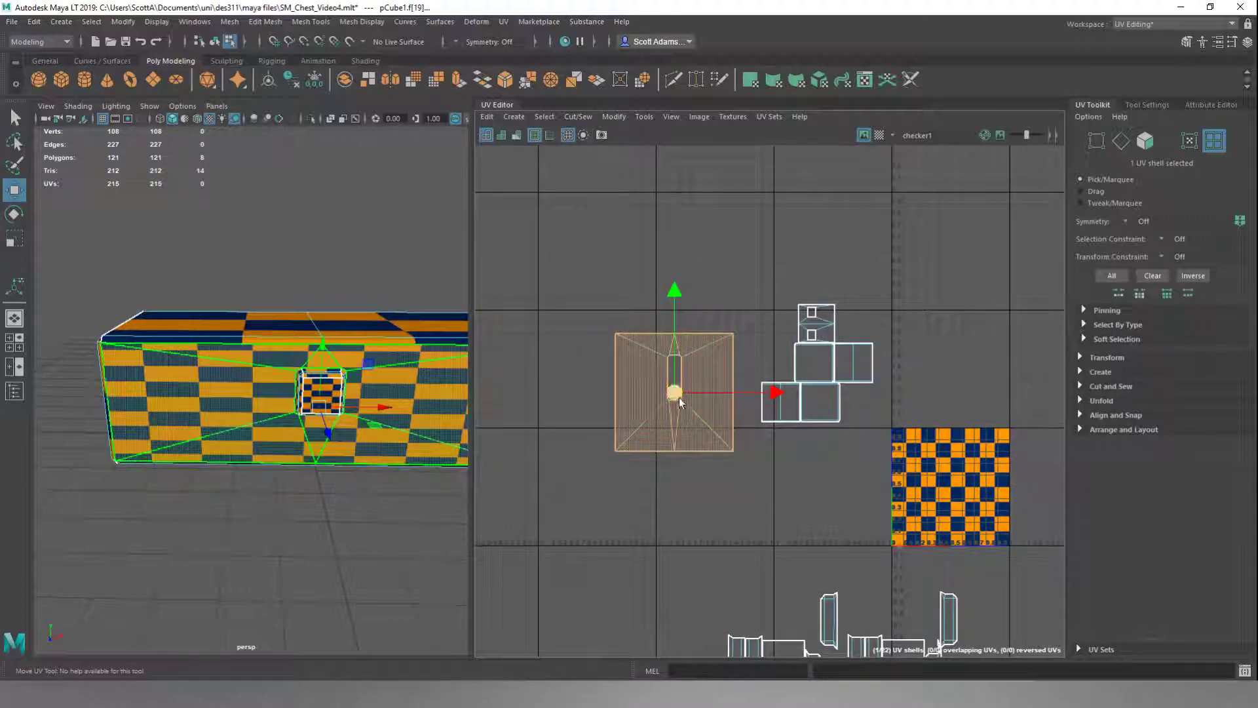
key("r")
left_click_drag(765, 400, 937, 422)
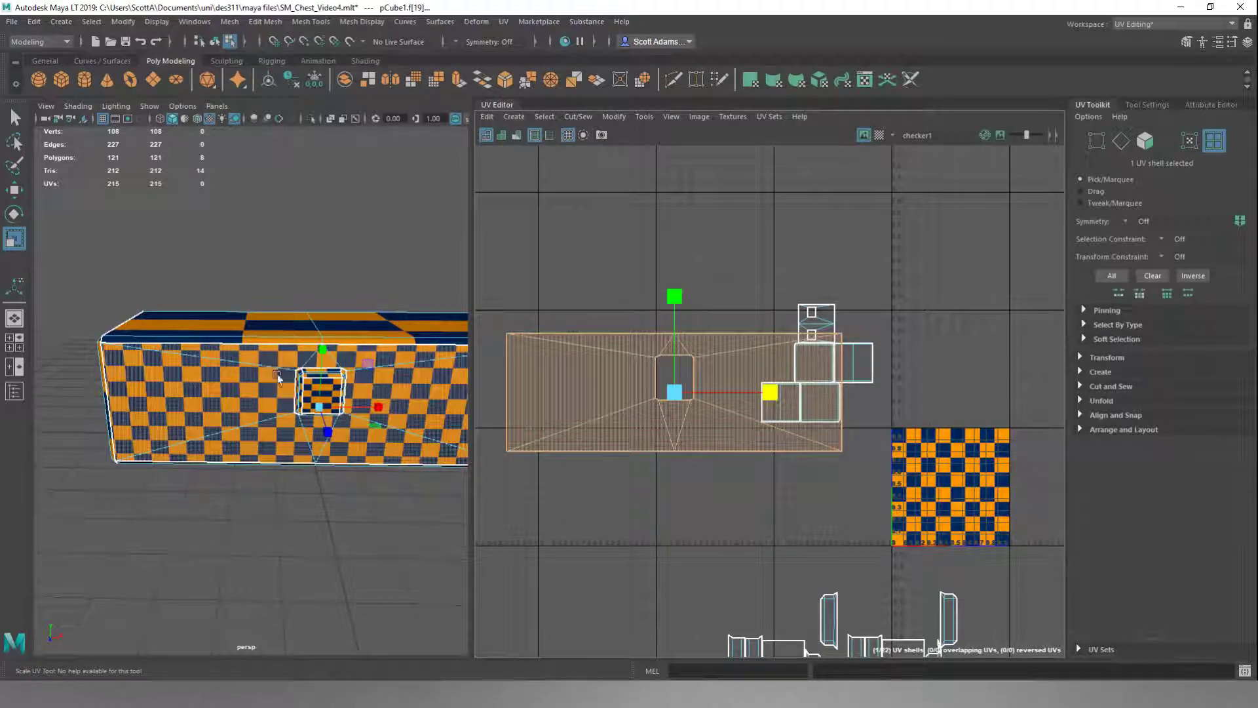
left_click_drag(279, 379, 289, 362, "alt")
scroll(287, 360, "up", 8)
scroll(287, 360, "down", 4)
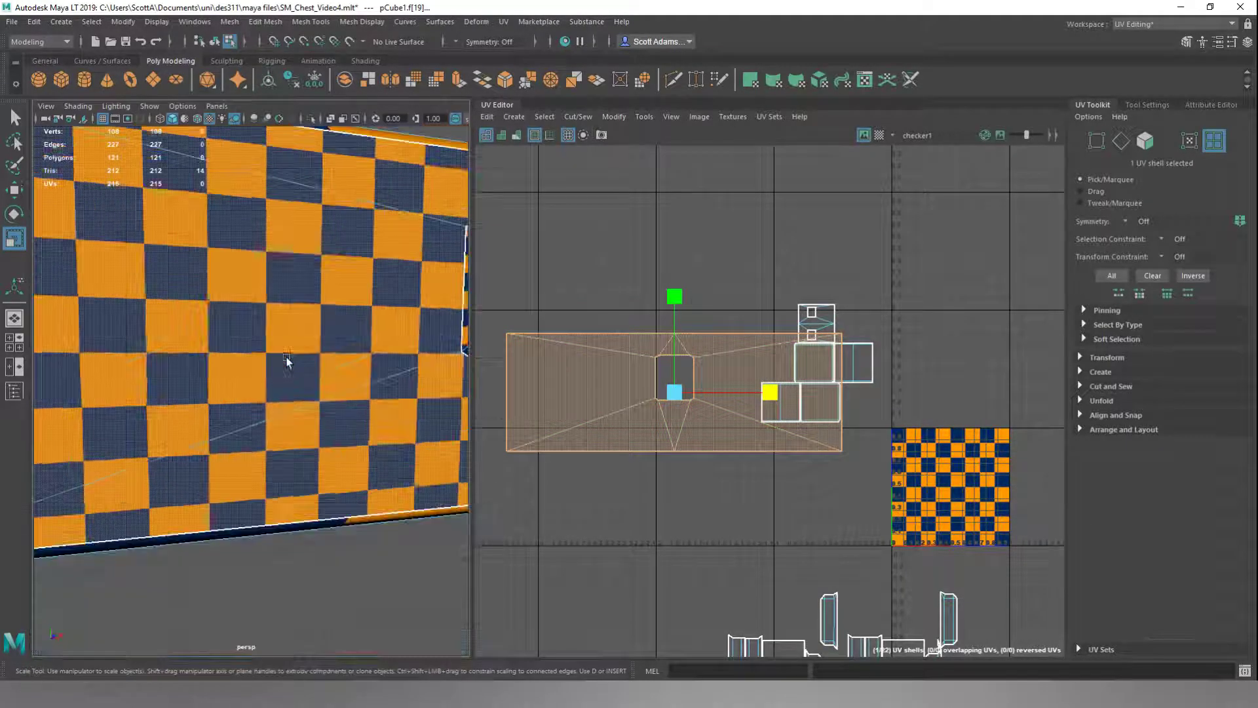
left_click_drag(770, 396, 779, 397)
scroll(778, 396, "down", 5)
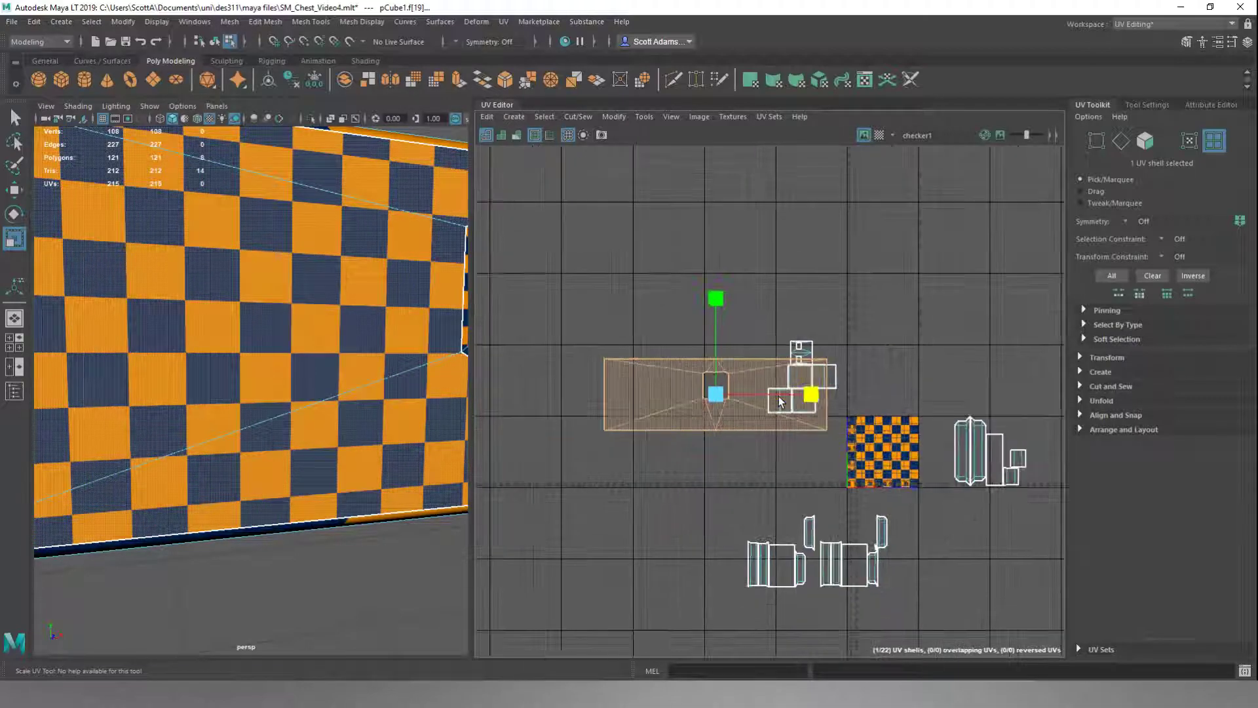
- Move the widened front shell above the other body shells and clear the selection
key("w")
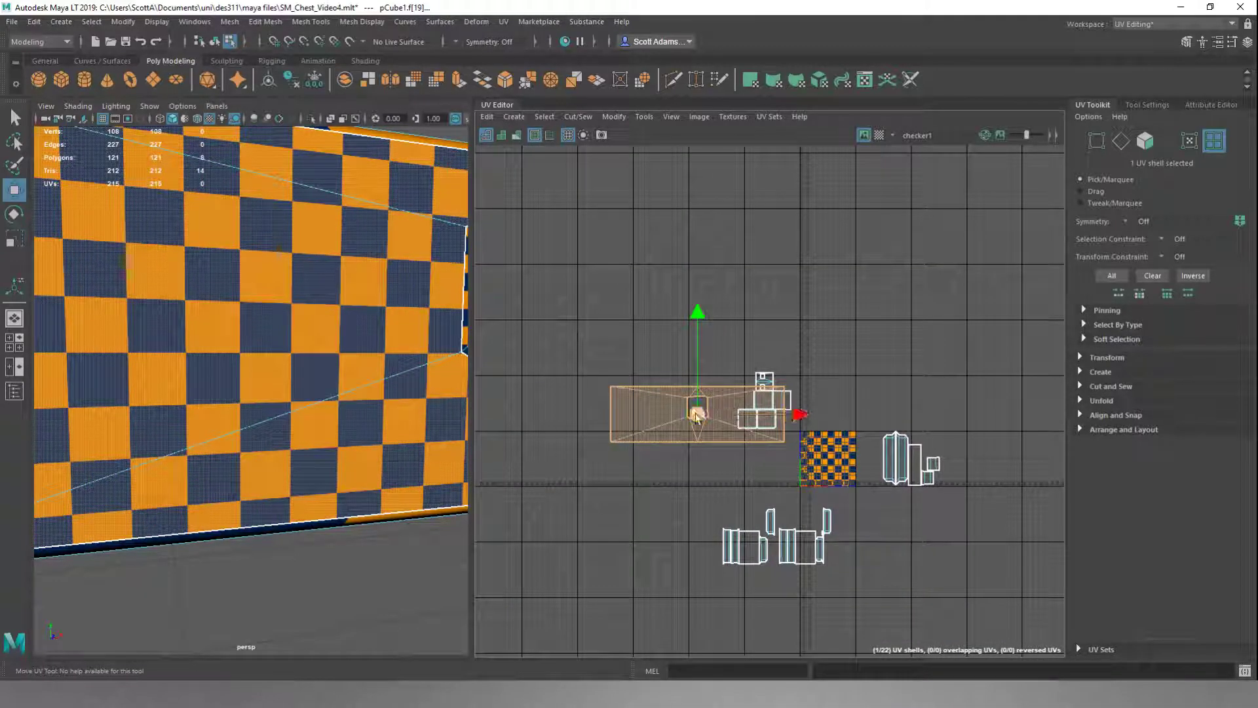
left_click_drag(695, 414, 691, 316)
left_click(655, 395)
- Select the chest's top shell and move it directly above the front shell in the UV Editor
scroll(327, 374, "down", 5)
left_click_drag(316, 388, 262, 382, "alt")
left_click(285, 364)
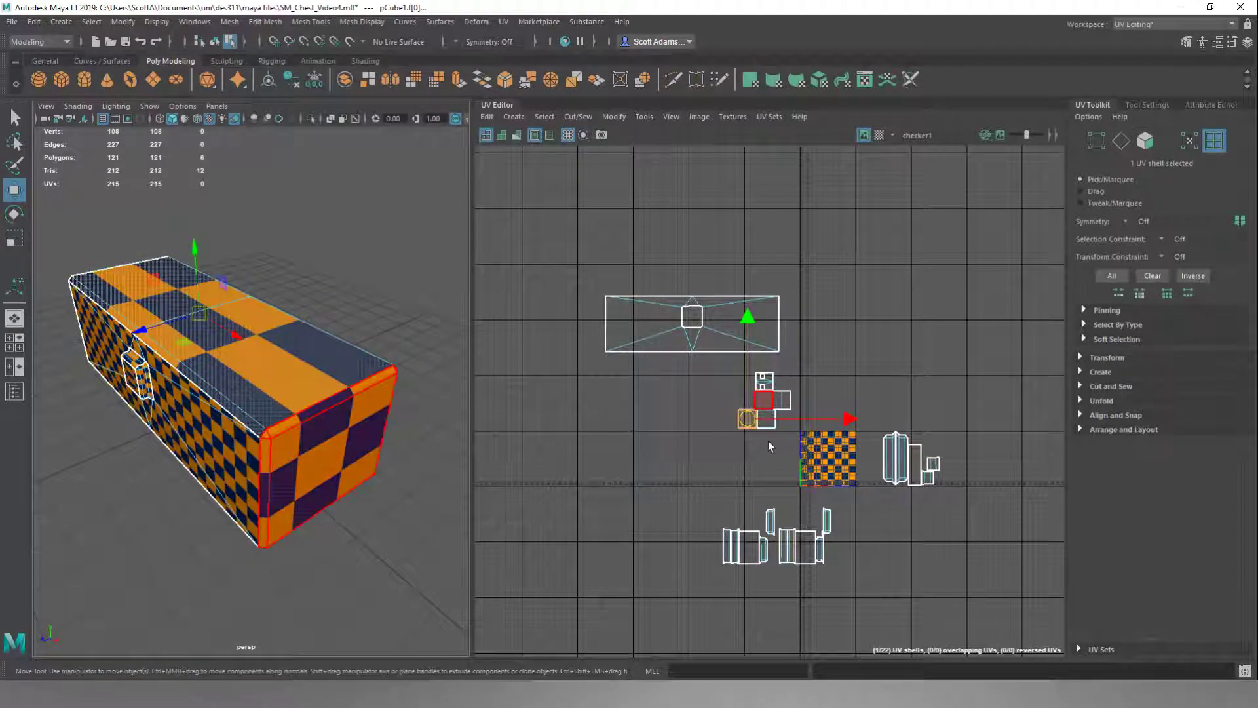
left_click_drag(754, 429, 689, 282)
- Scale the chest's top shell horizontally to about the same width as the front shell
left_click_drag(262, 437, 325, 412, "alt")
left_click_drag(314, 354, 297, 388, "alt")
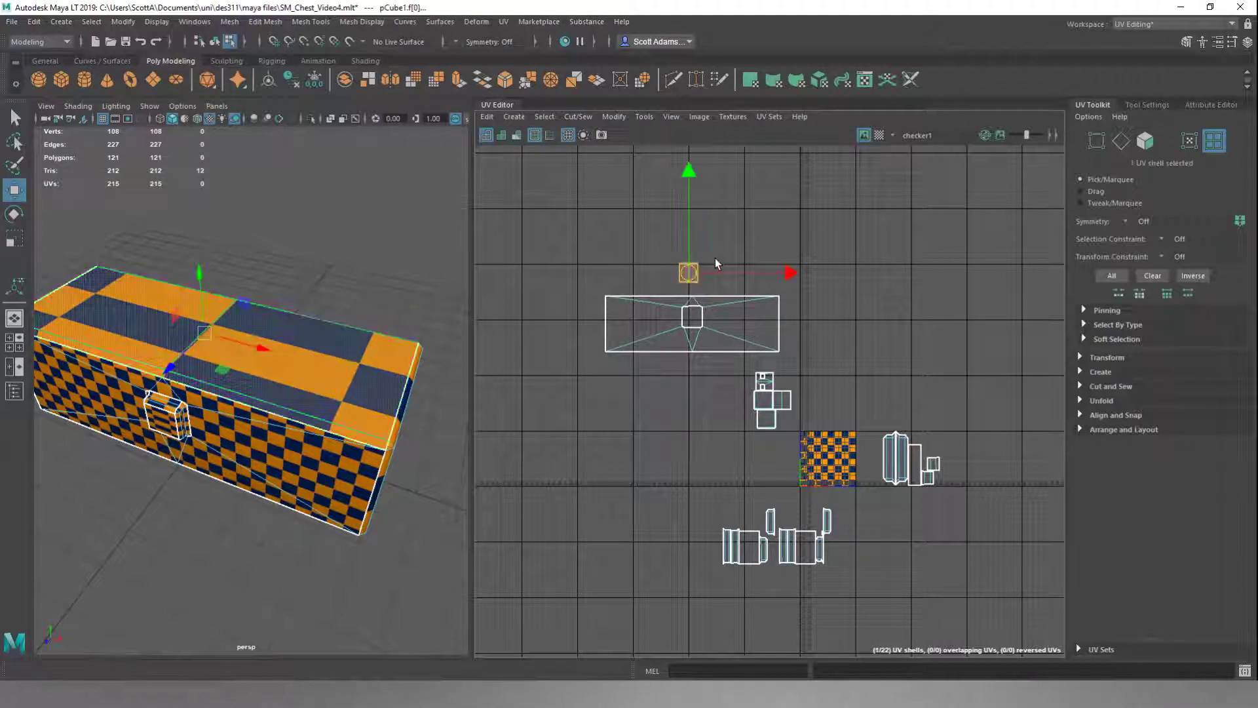
key("r")
left_click_drag(787, 273, 1038, 270)
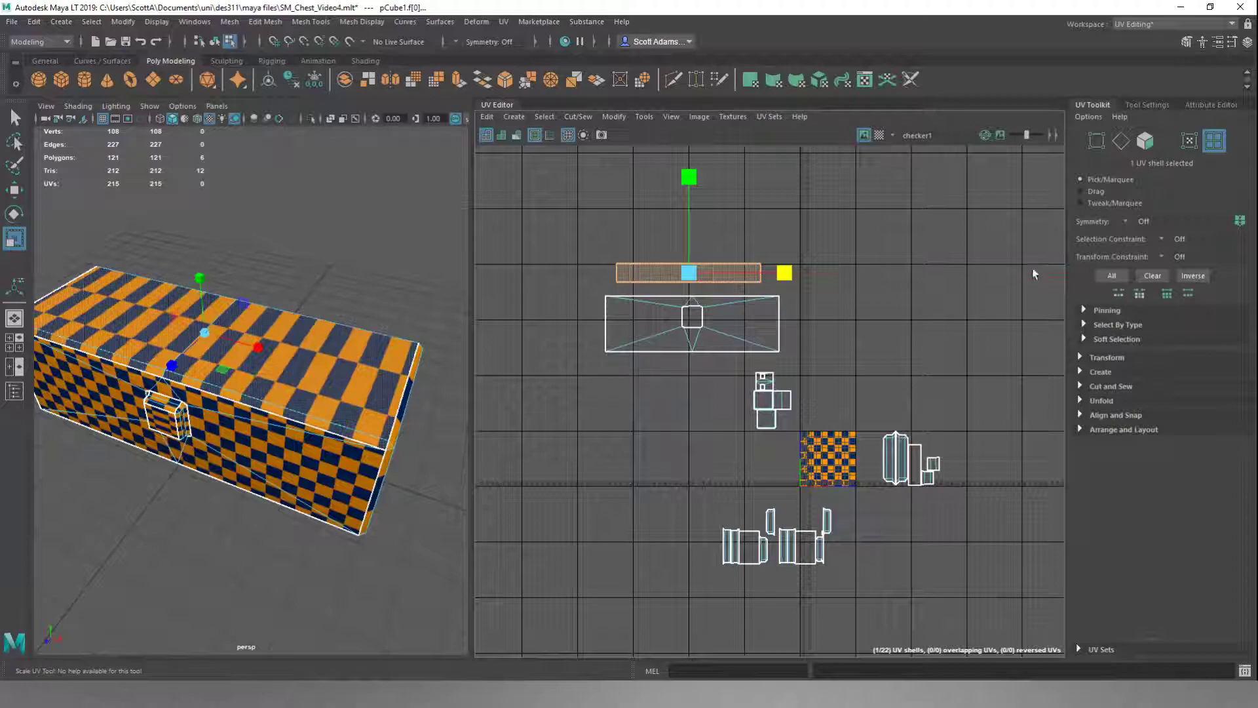
mouse_move(784, 274)
left_mouse_down()
mouse_move(816, 278)
mouse_move(795, 276)
left_mouse_up()
- Scale the top shell vertically until its checkers are square and match those on the chest front
key("w")
key("r")
left_click_drag(693, 177, 696, 80)
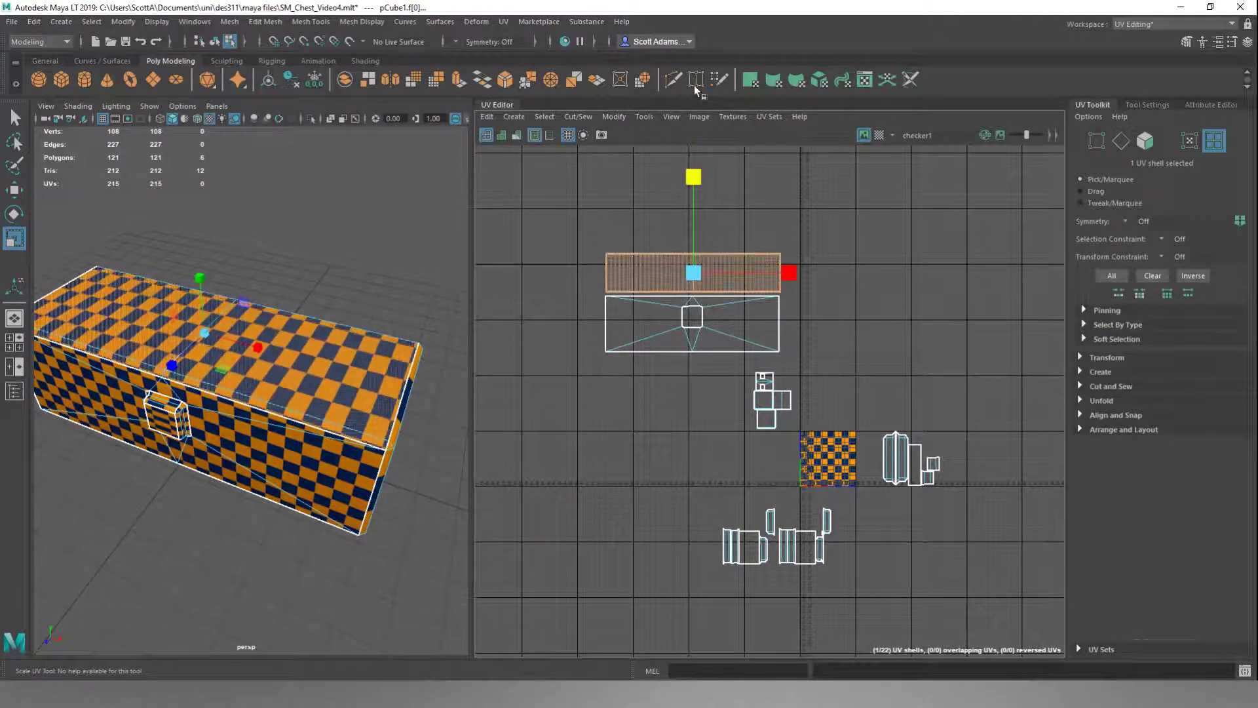
left_click_drag(693, 177, 699, 128)
scroll(375, 344, "up", 5)
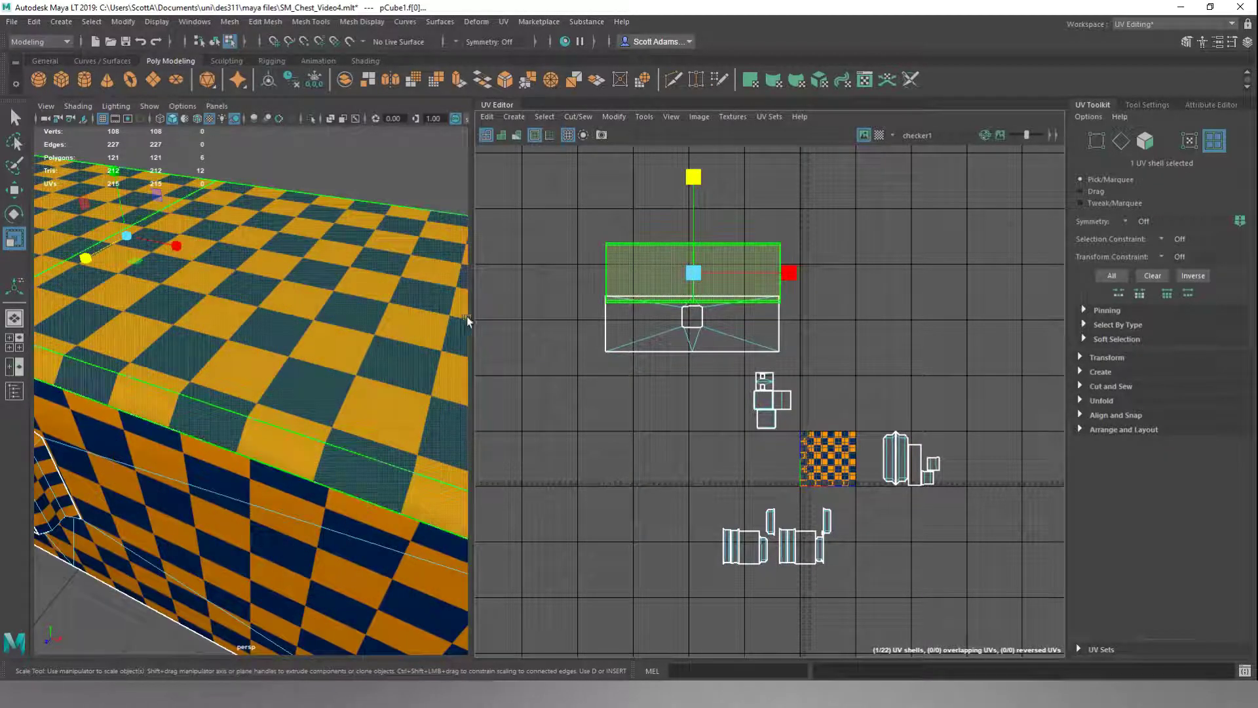
scroll(377, 369, "down", 3)
left_click_drag(371, 373, 341, 360, "alt")
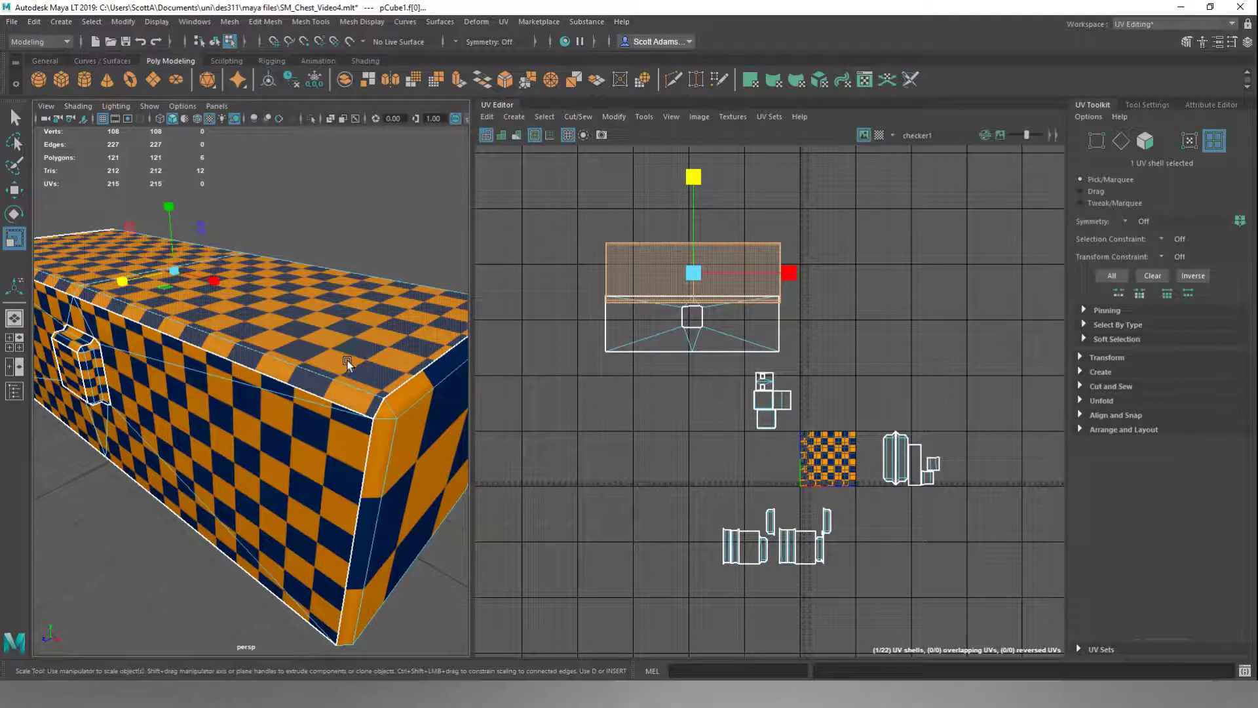
- Move the top shell up so it clears the front shell, and deselect it
key("w")
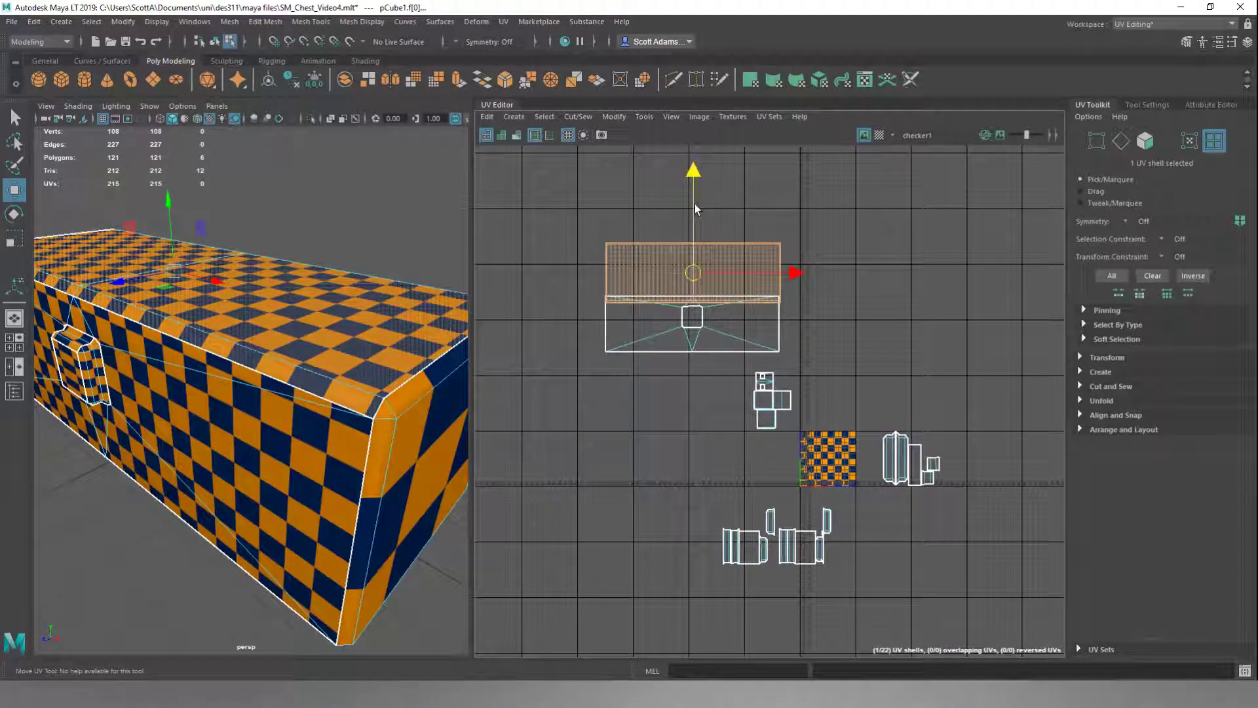
left_click_drag(695, 206, 694, 190)
left_click(747, 185)
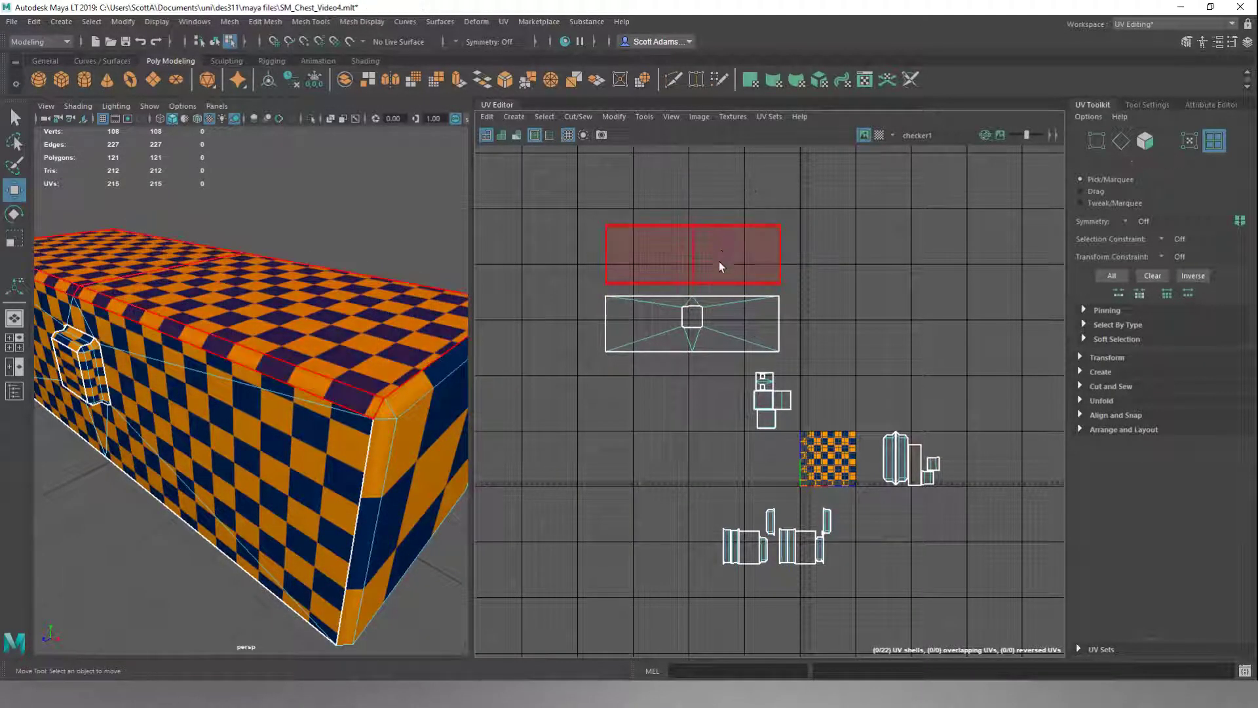
- Inspect the facing borders of the front and top shells and switch the UV Editor to edge selection
scroll(718, 304, "up", 3)
scroll(718, 304, "up", 4)
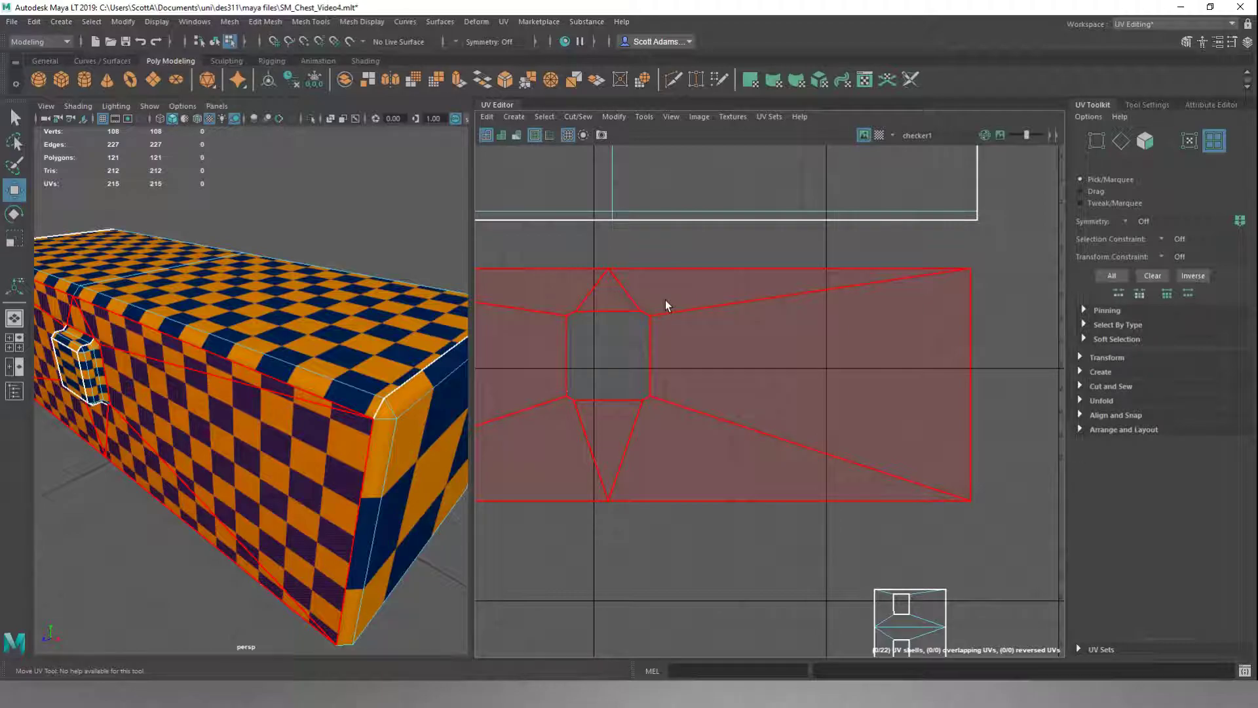
scroll(667, 306, "down", 3)
scroll(898, 259, "down", 2)
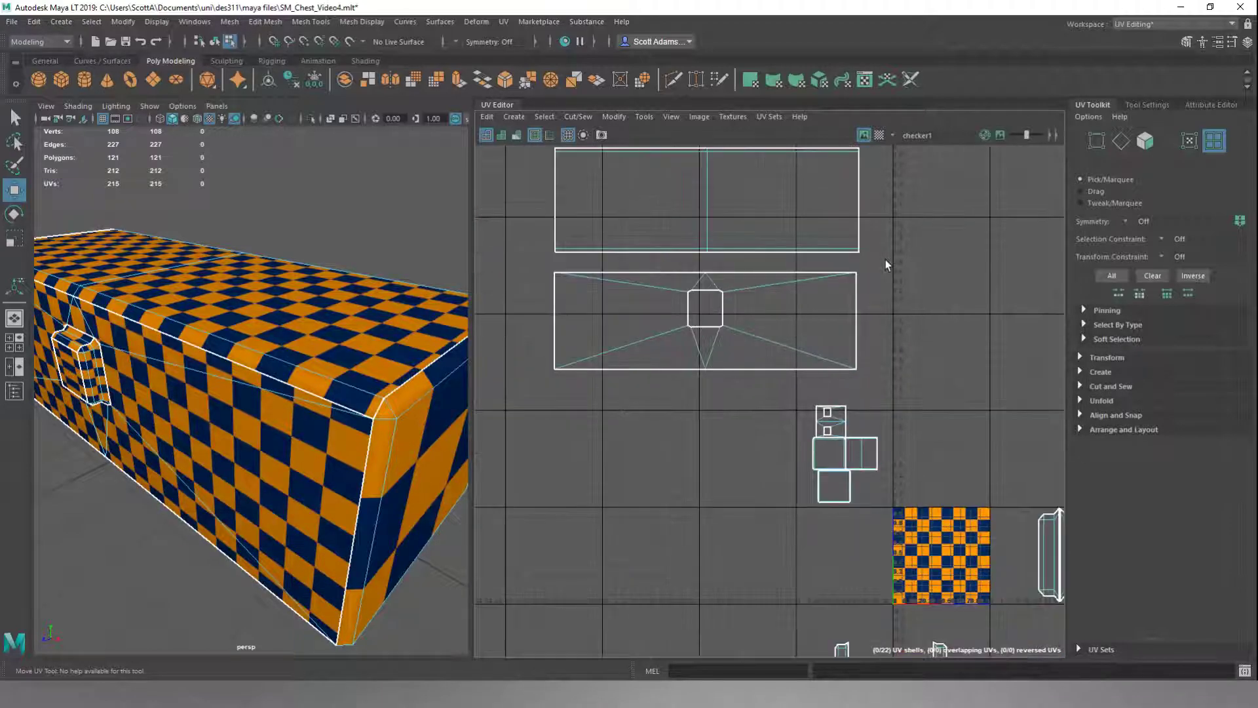
middle_click_drag(901, 258, 906, 317, "alt")
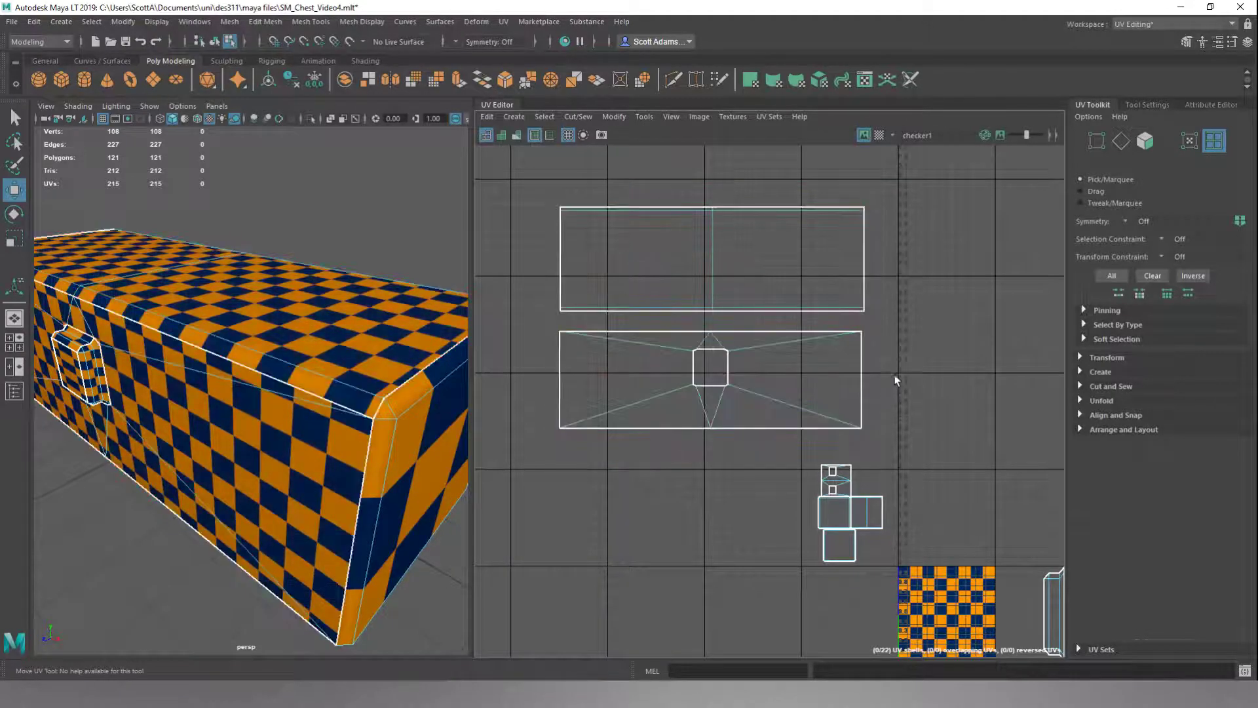
right_click_drag(922, 277, 926, 240)
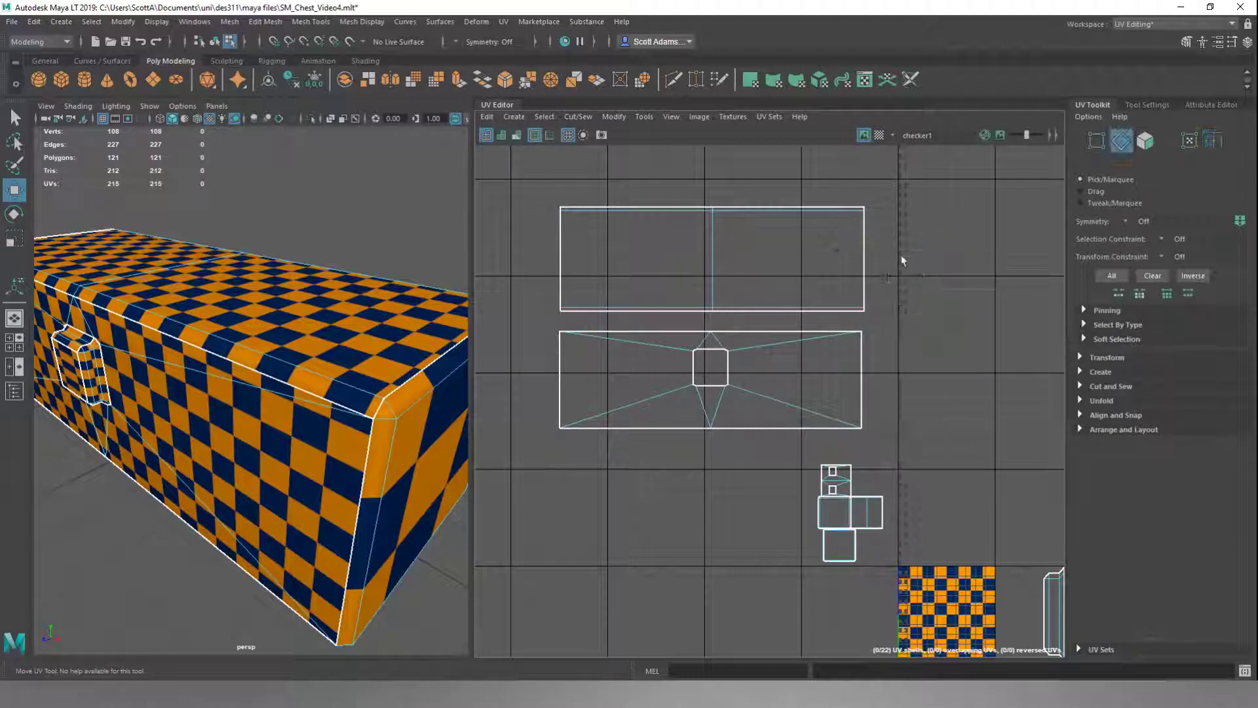
left_click(734, 314)
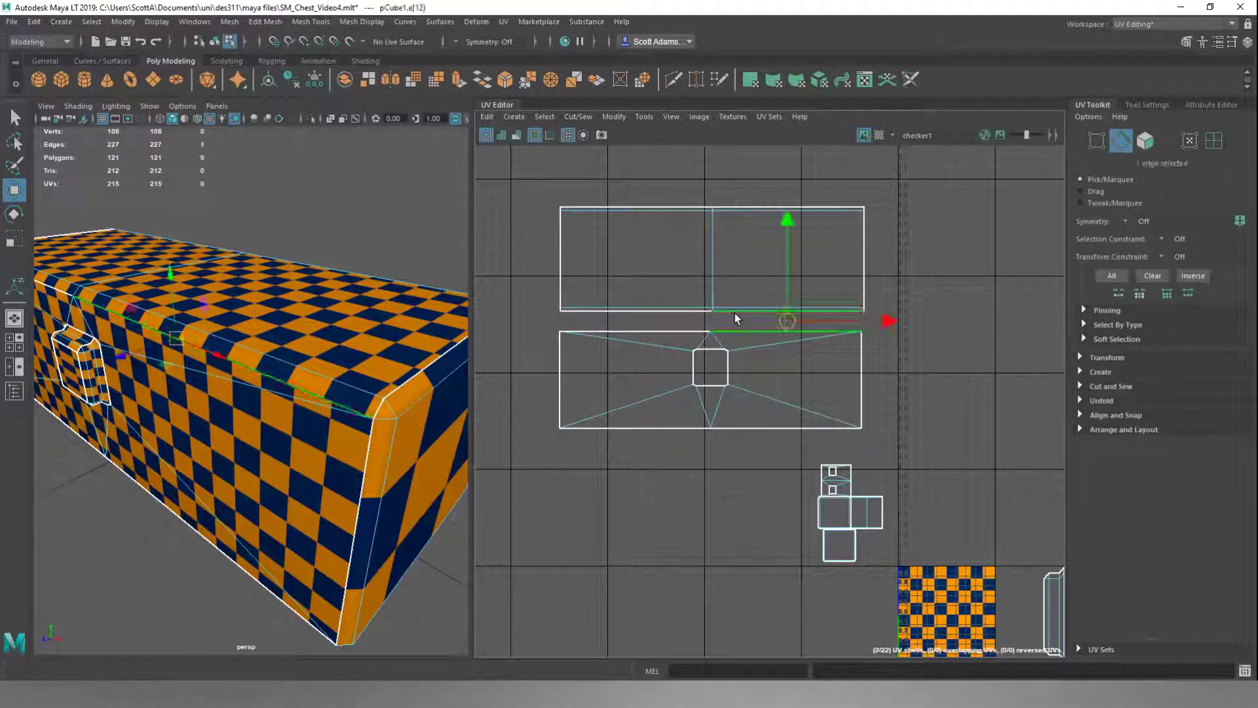
left_click(638, 313, "shift")
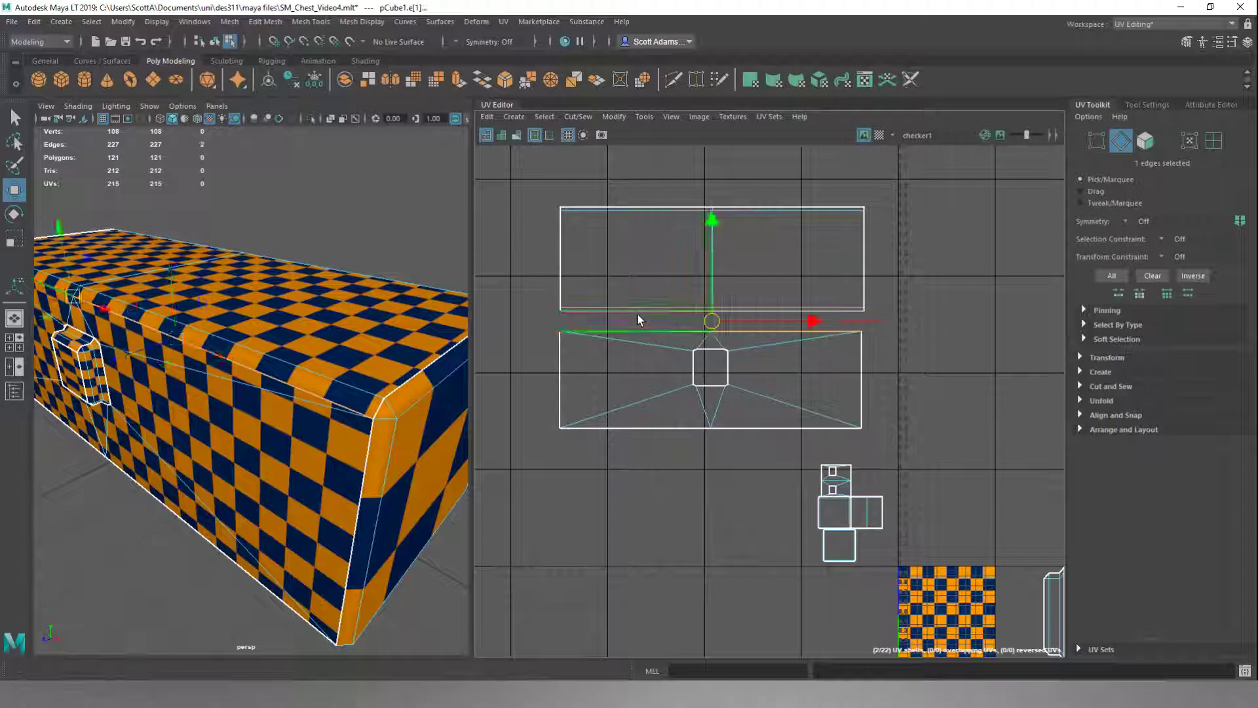
left_click(965, 300)
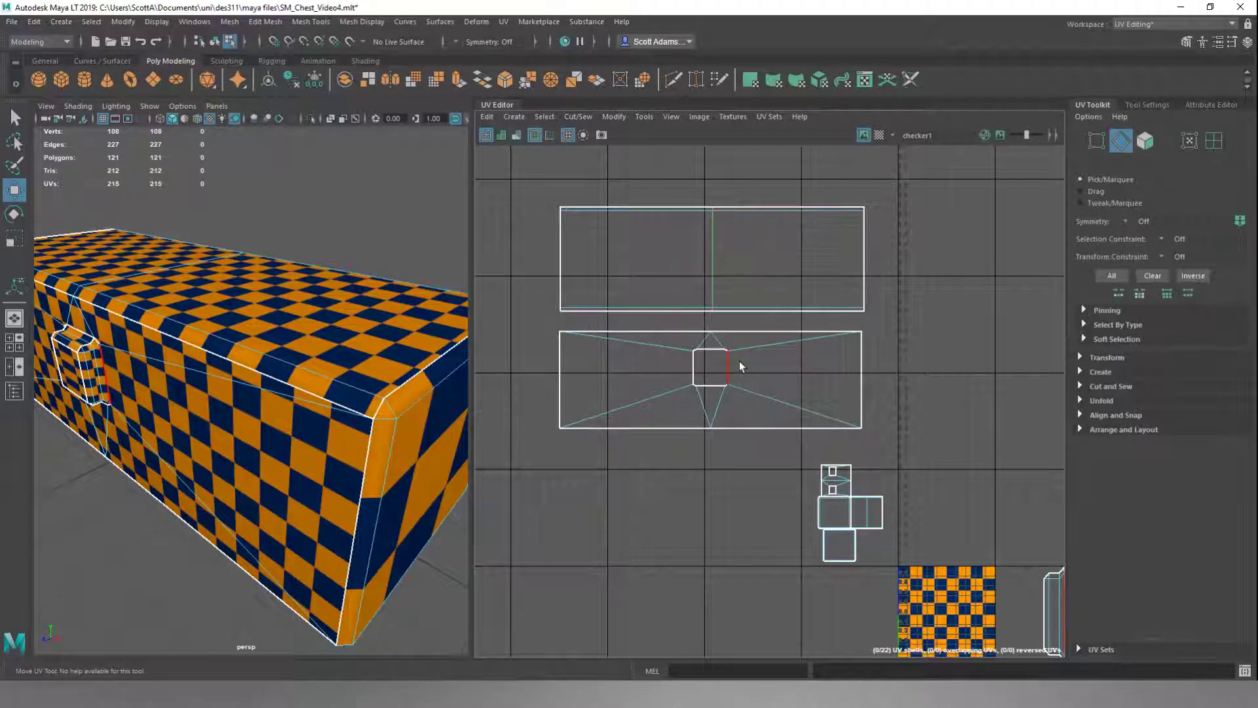
- Stitch the chest's top shell to the front shell along their two shared border edges and clear the selection
left_click(741, 321)
left_click(691, 320, "shift")
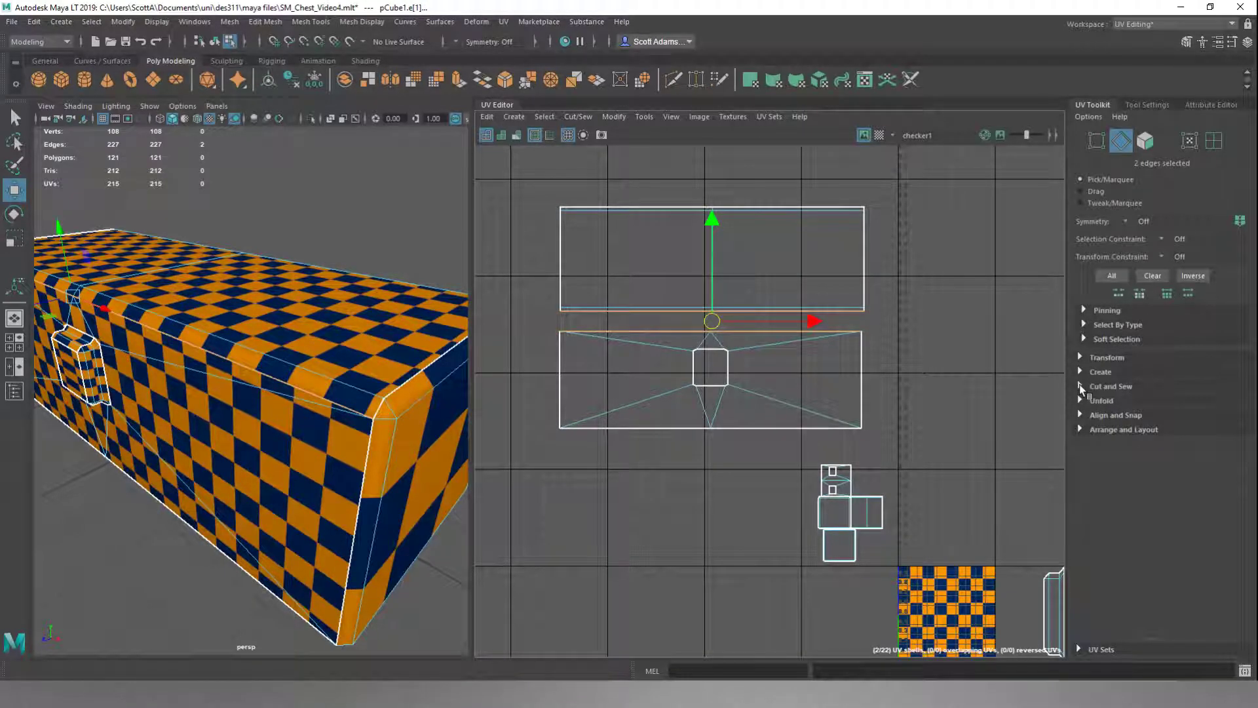
left_click(1080, 387)
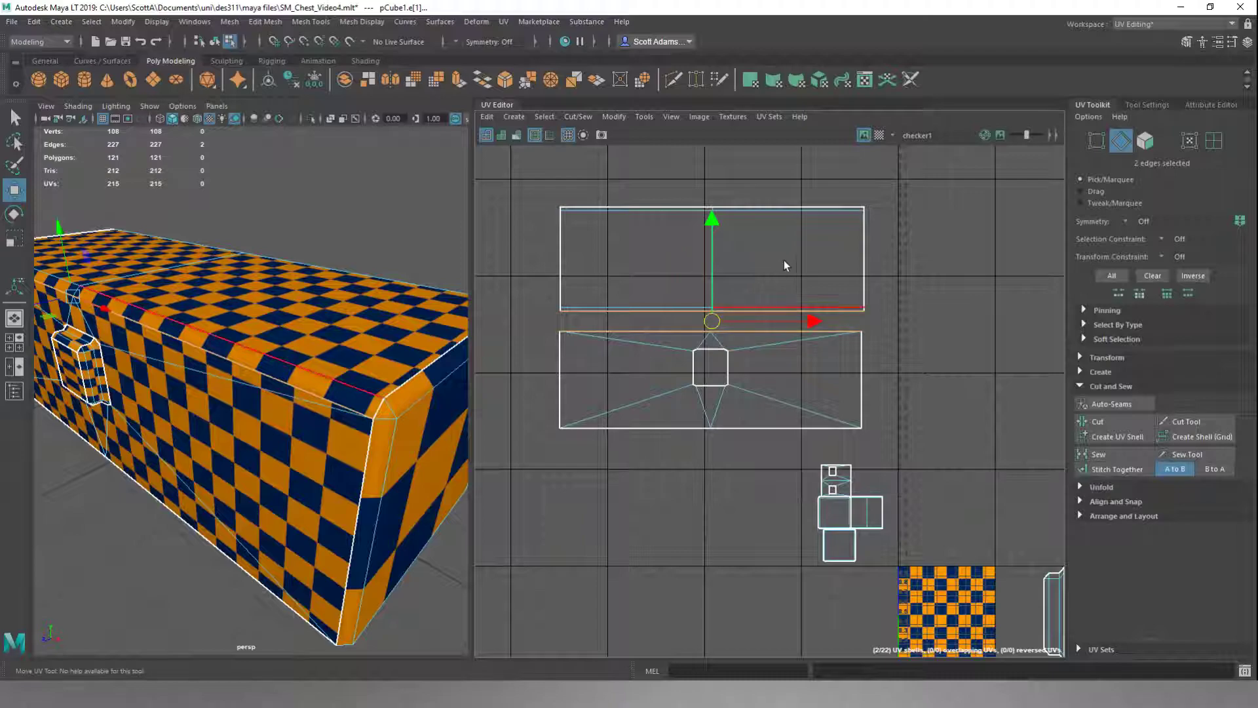
left_click(1095, 470)
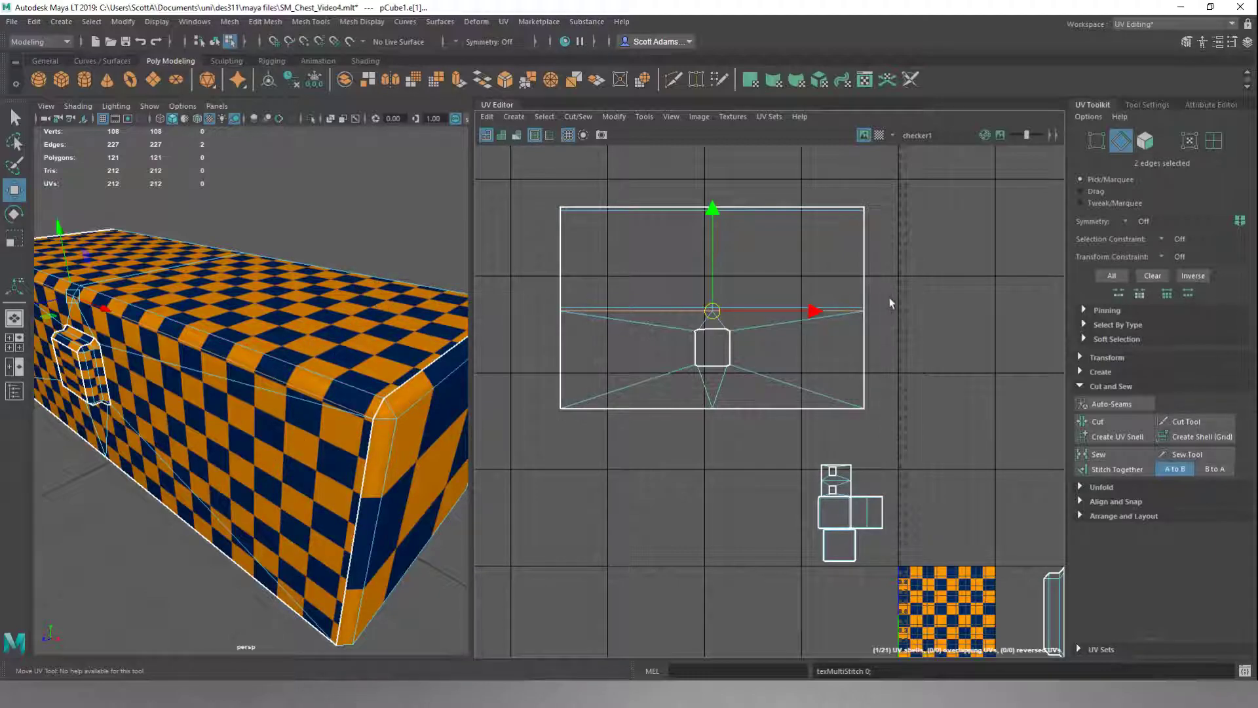
left_click(921, 309)
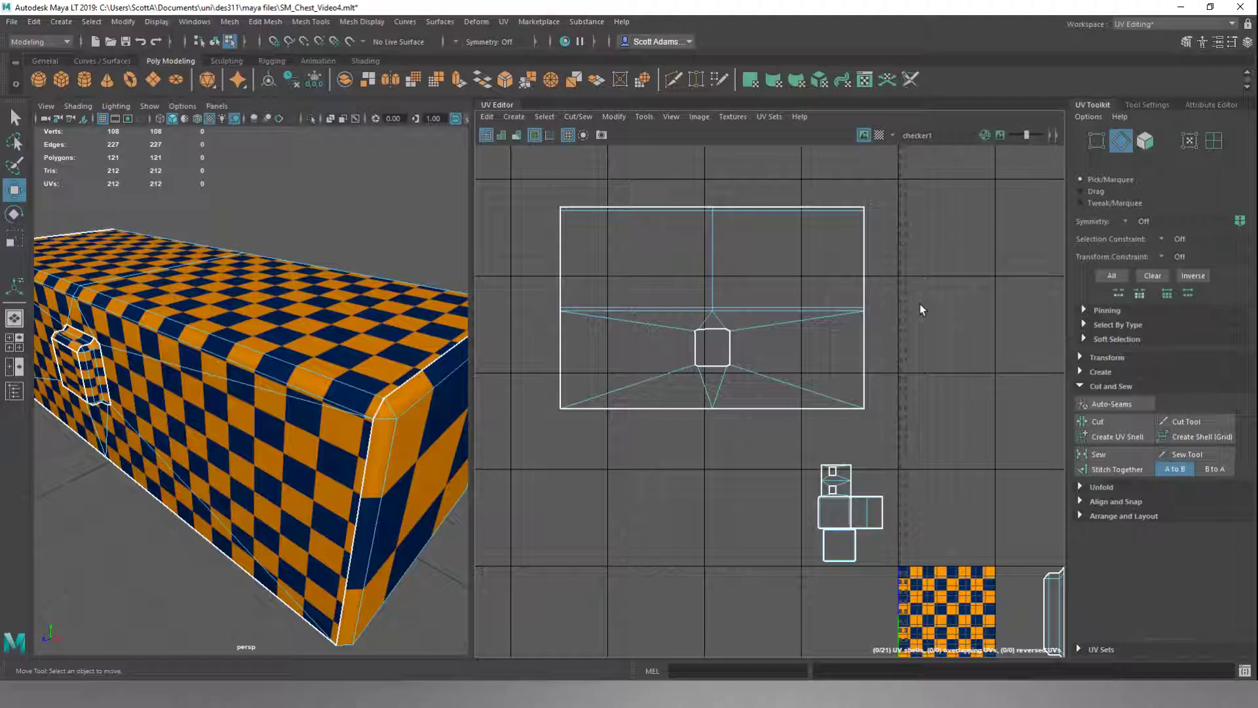
- Move the chest's two small end shells out of the cluster, placing one on each side of the front shell
right_click_drag(922, 310, 798, 314)
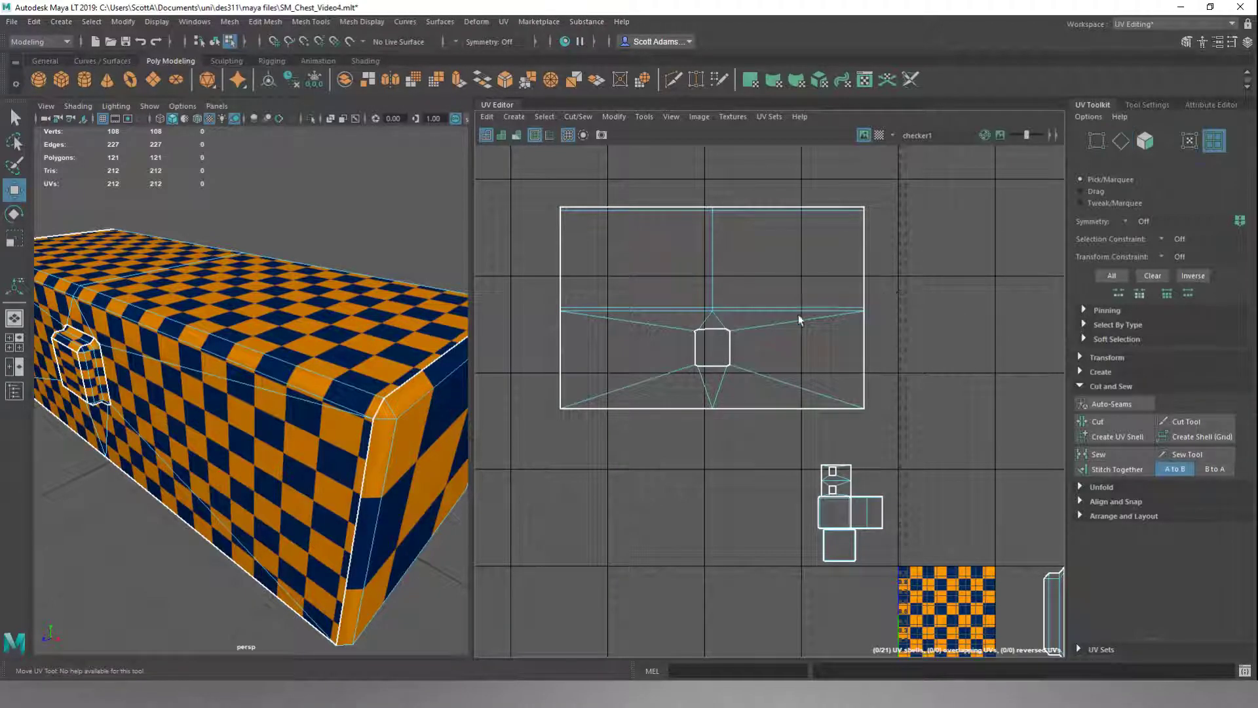
left_click(420, 436)
left_click_drag(321, 424, 217, 315, "alt")
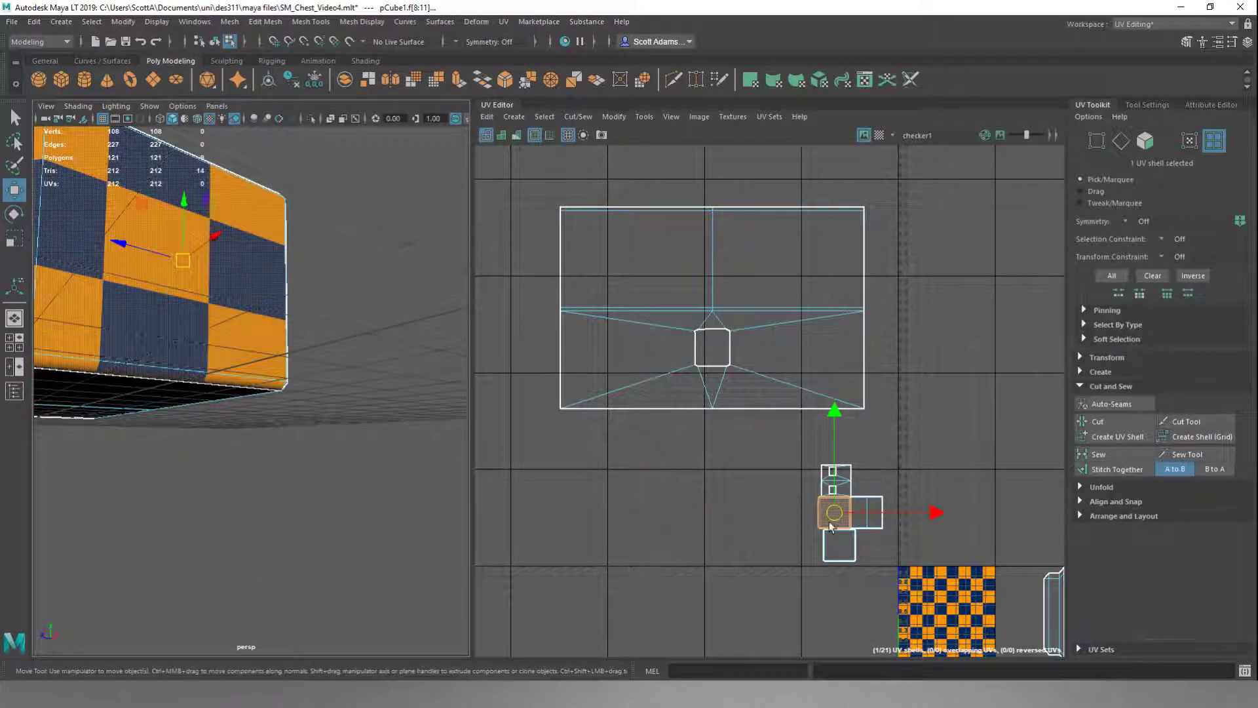
left_click_drag(829, 526, 906, 365)
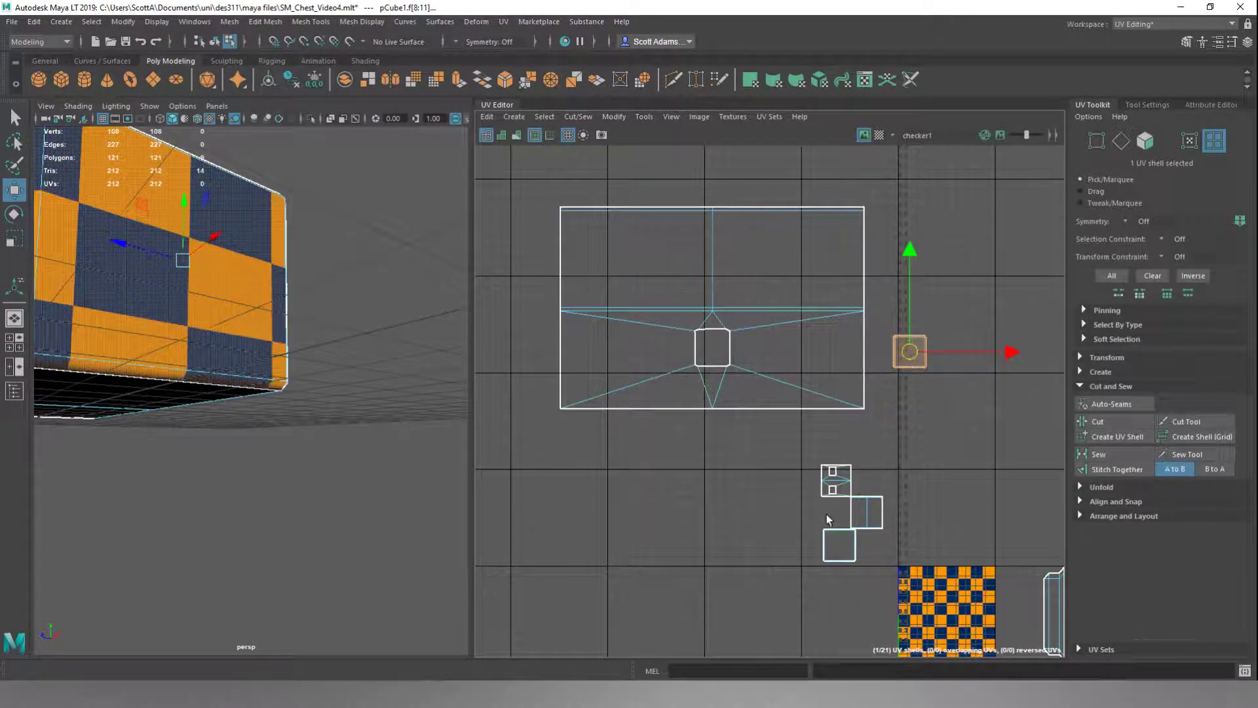
left_click(839, 543)
left_click_drag(838, 544, 512, 374)
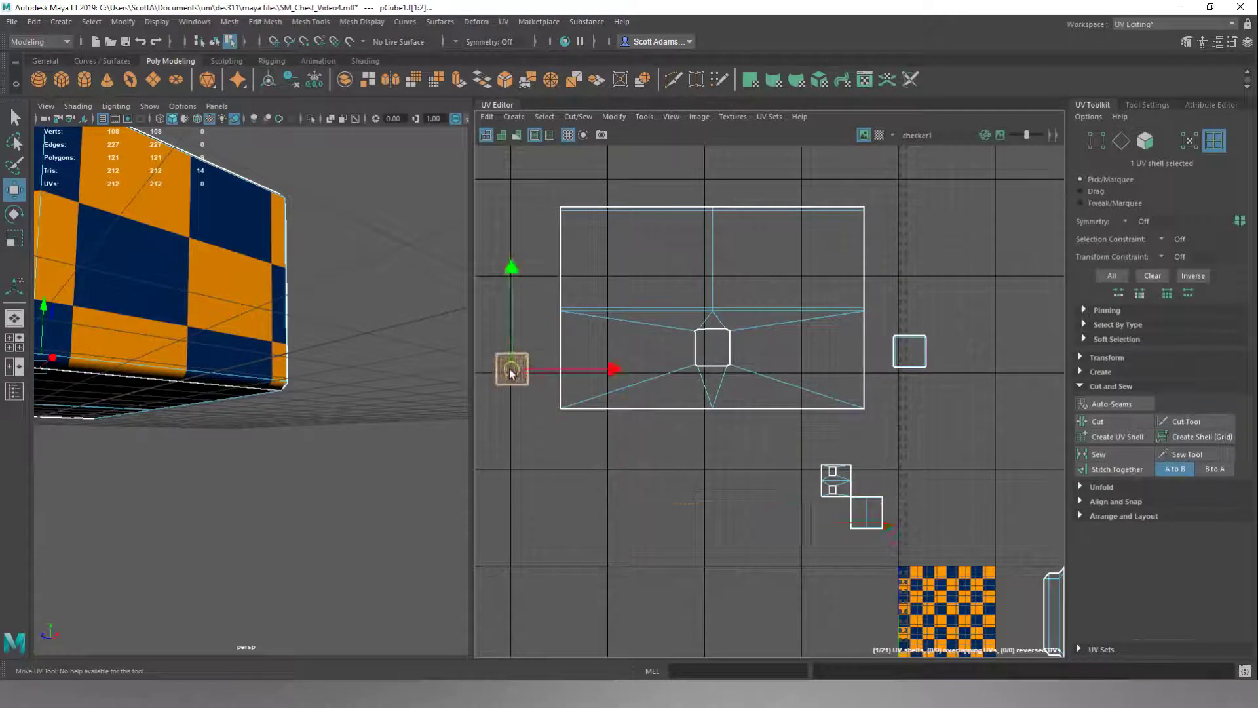
- Check on the model which end of the chest each of the two separated end shells covers
left_click(910, 352)
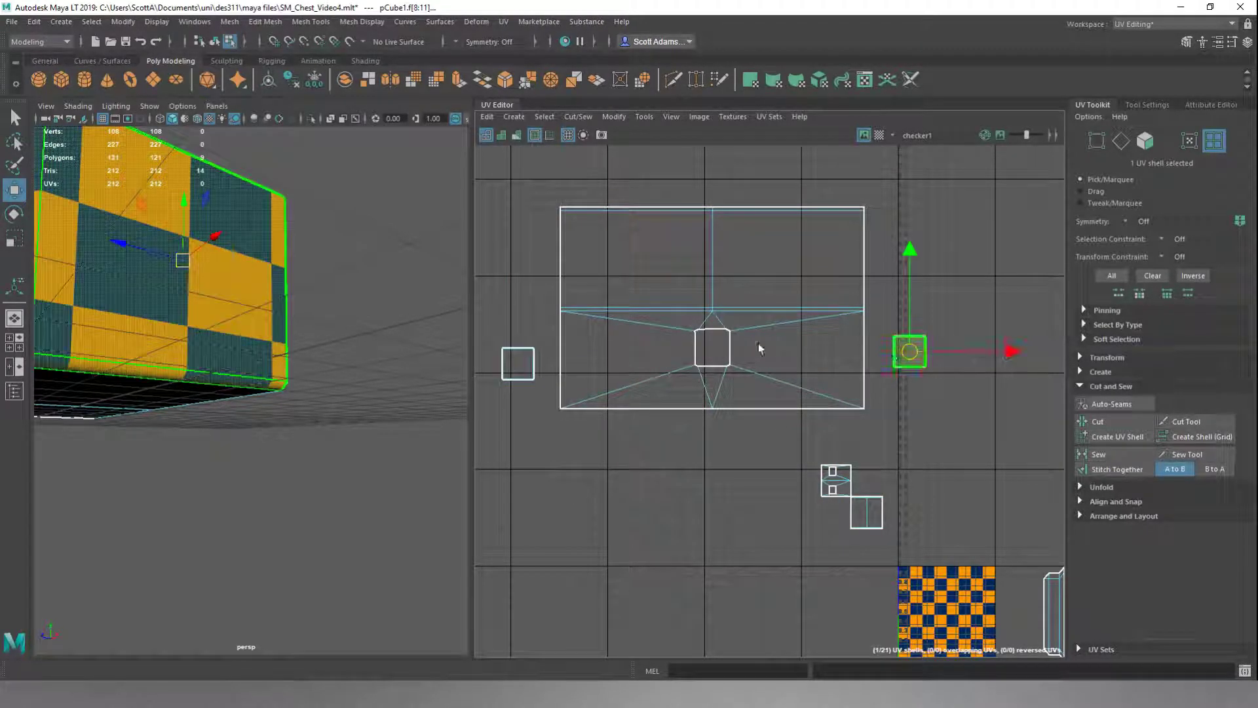
left_click(526, 364, "shift")
scroll(278, 415, "down", 10)
left_click_drag(261, 405, 456, 436, "alt")
scroll(365, 420, "up", 3)
scroll(489, 394, "down", 2)
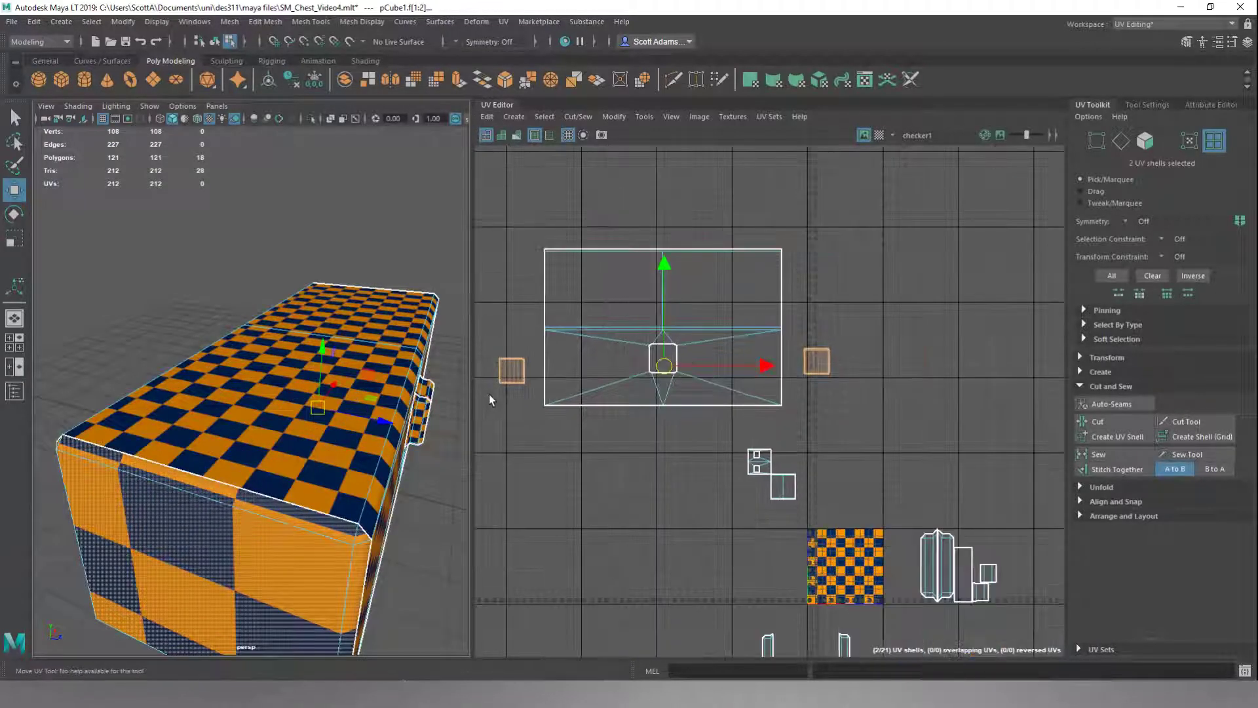
scroll(396, 447, "down", 4)
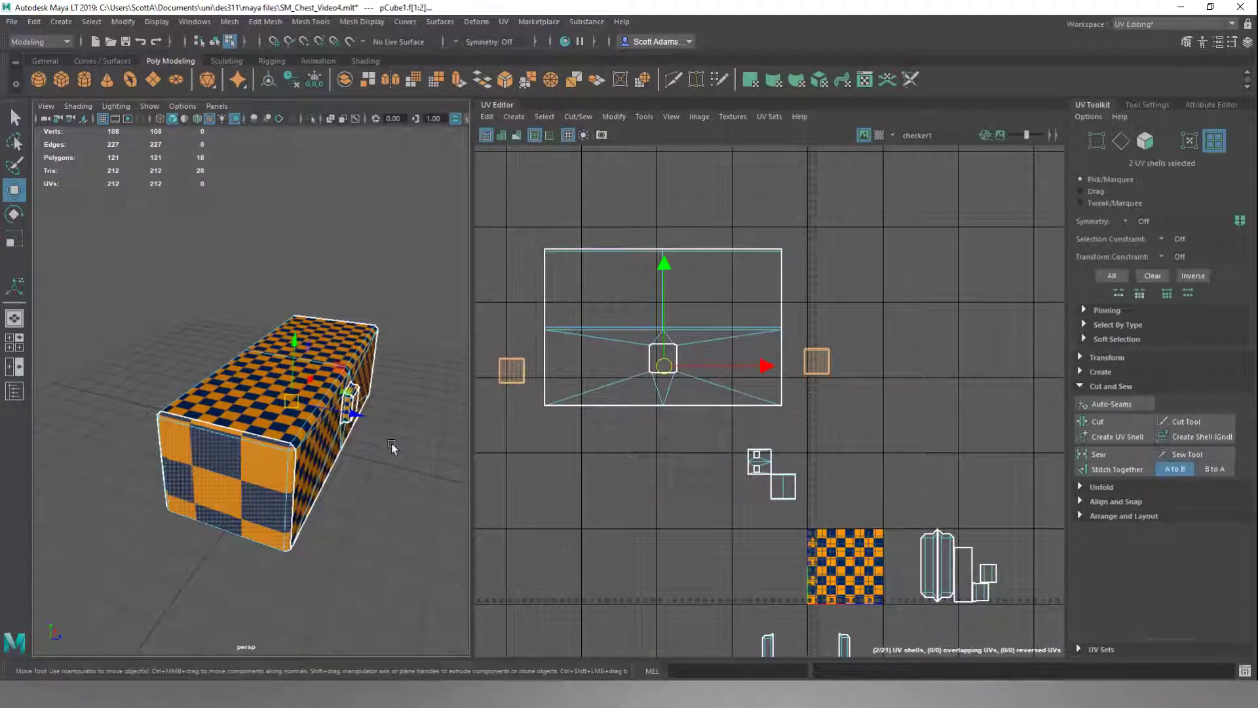
- Scale the end shell right of the front shell uniformly to about the front's height and move it just clear of the front
left_click(816, 362)
key("r")
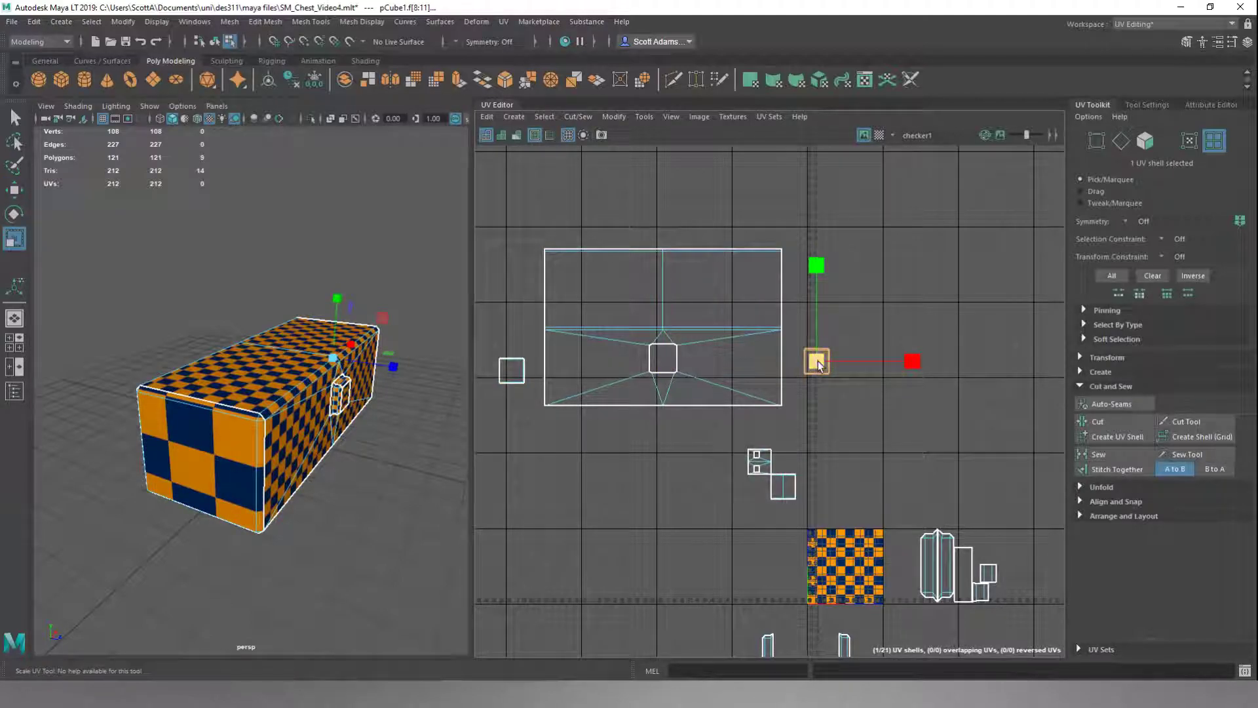
left_click_drag(823, 366, 994, 289)
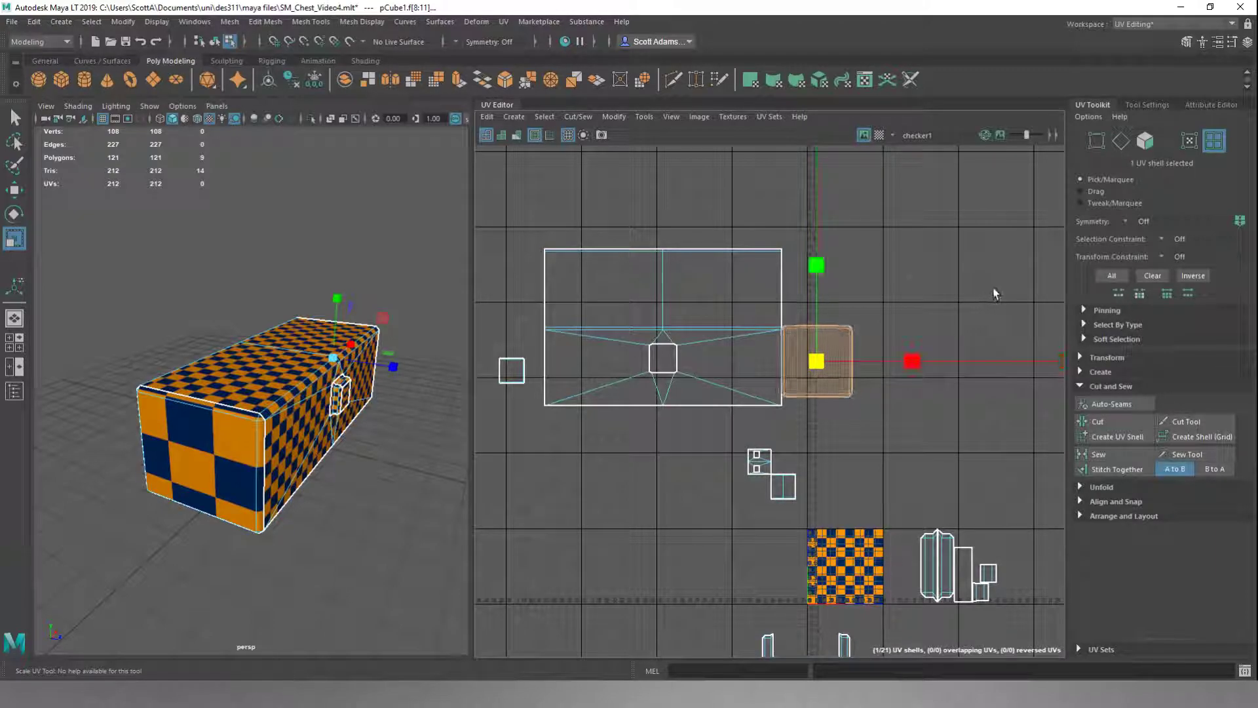
key("w")
left_click_drag(820, 365, 839, 361)
key("r")
- Fine-tune the enlarged right end shell's position beside the front shell and compare its checkers with those on the chest front
scroll(832, 359, "up", 5)
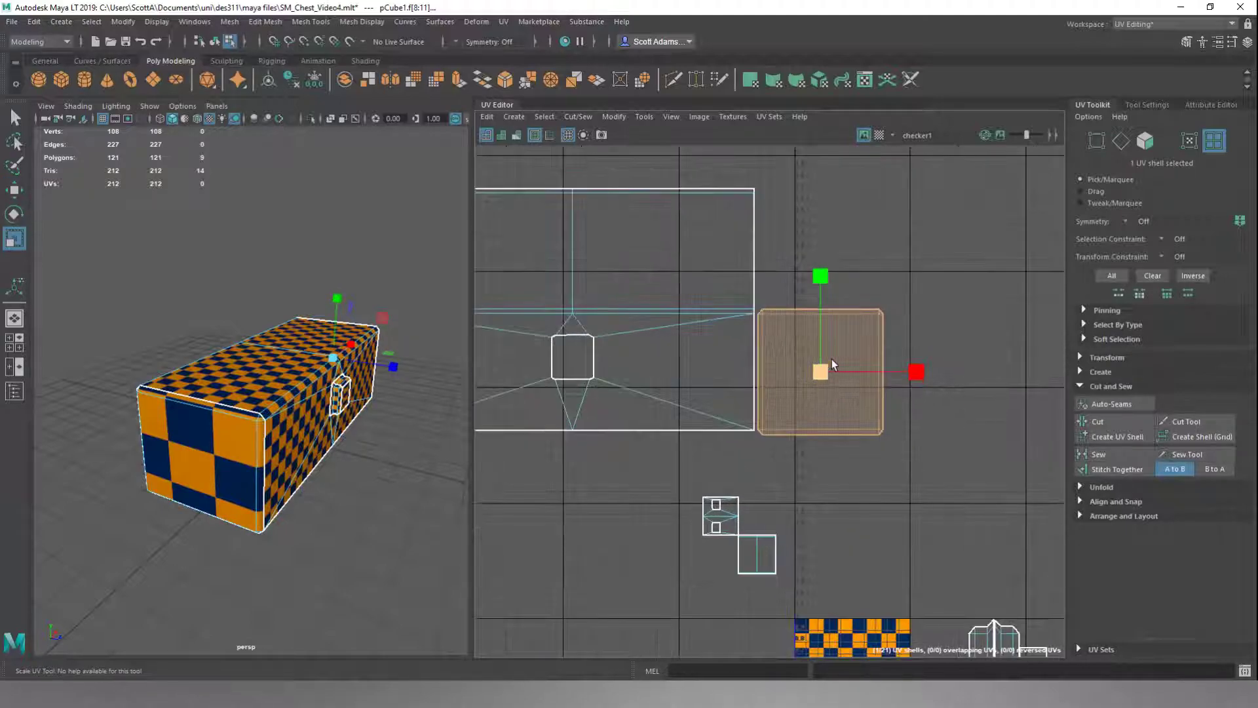
key("w")
left_click_drag(821, 378, 822, 373)
key("r")
left_click_drag(453, 388, 265, 377, "alt")
scroll(240, 363, "up", 5)
scroll(240, 363, "down", 2)
- Stitch the right end shell to the front shell along their shared vertical edge
right_click(766, 222)
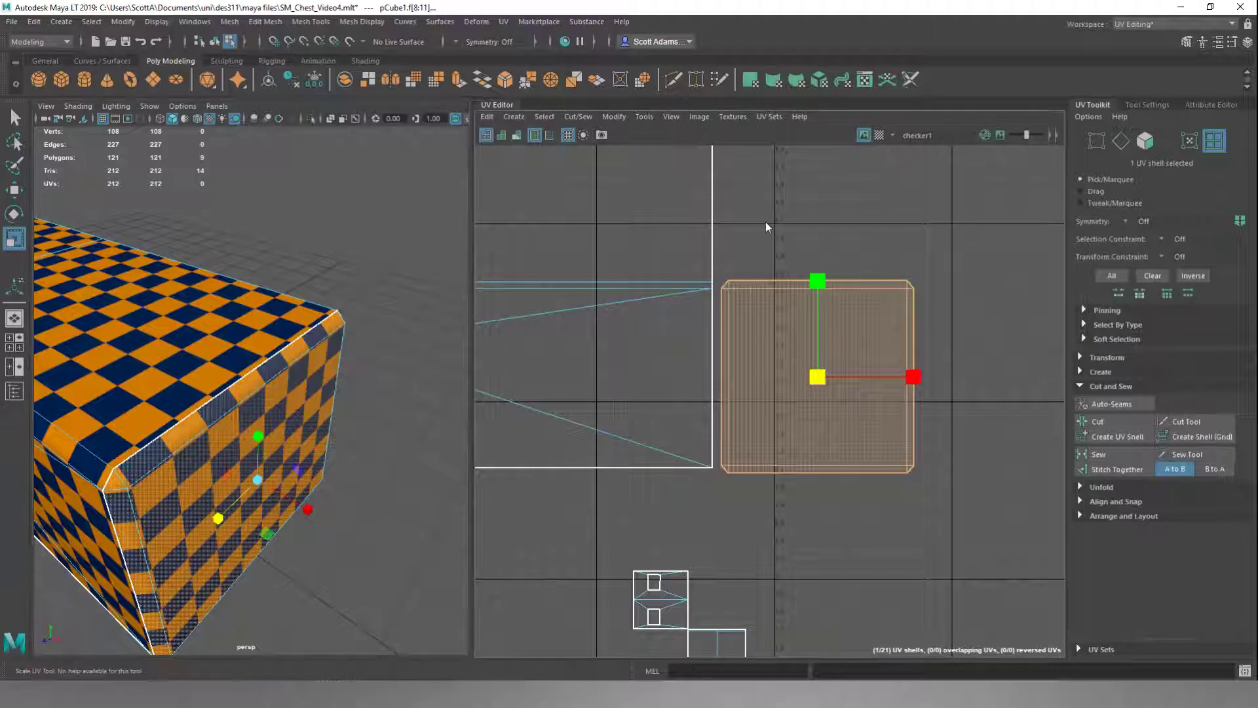
right_click_drag(766, 221, 765, 195)
left_click(721, 313)
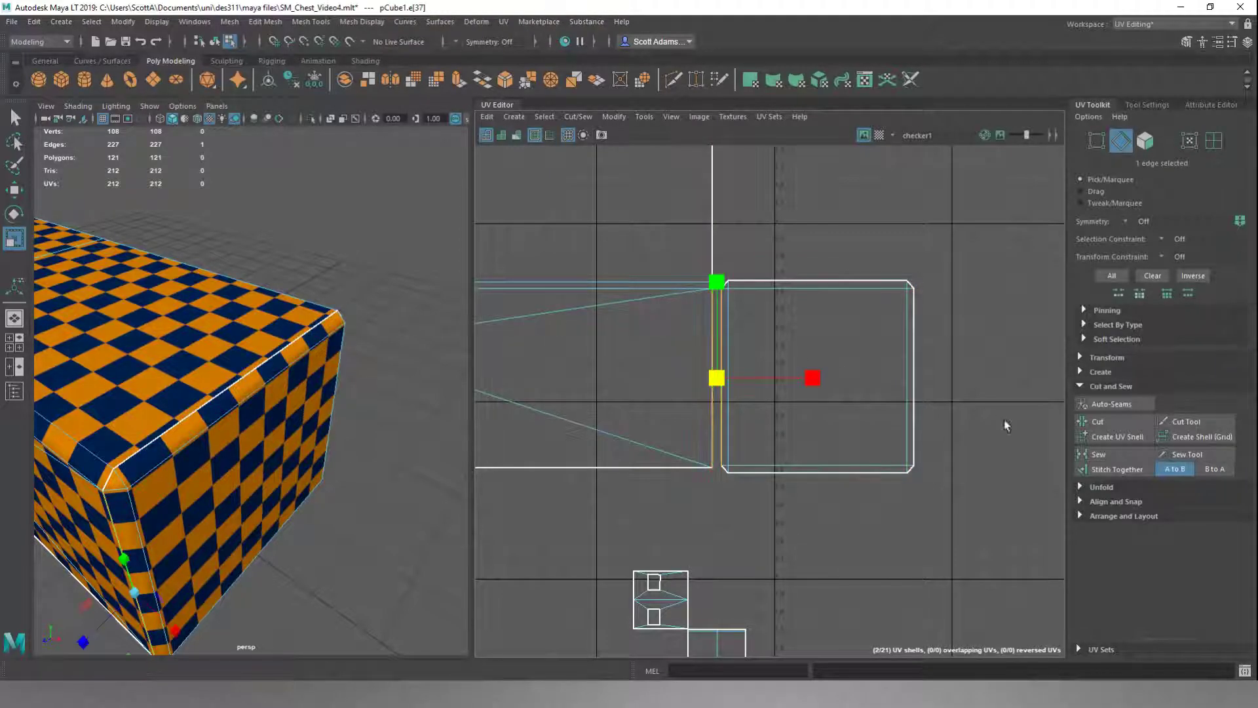
left_click(1116, 470)
scroll(682, 439, "down", 2)
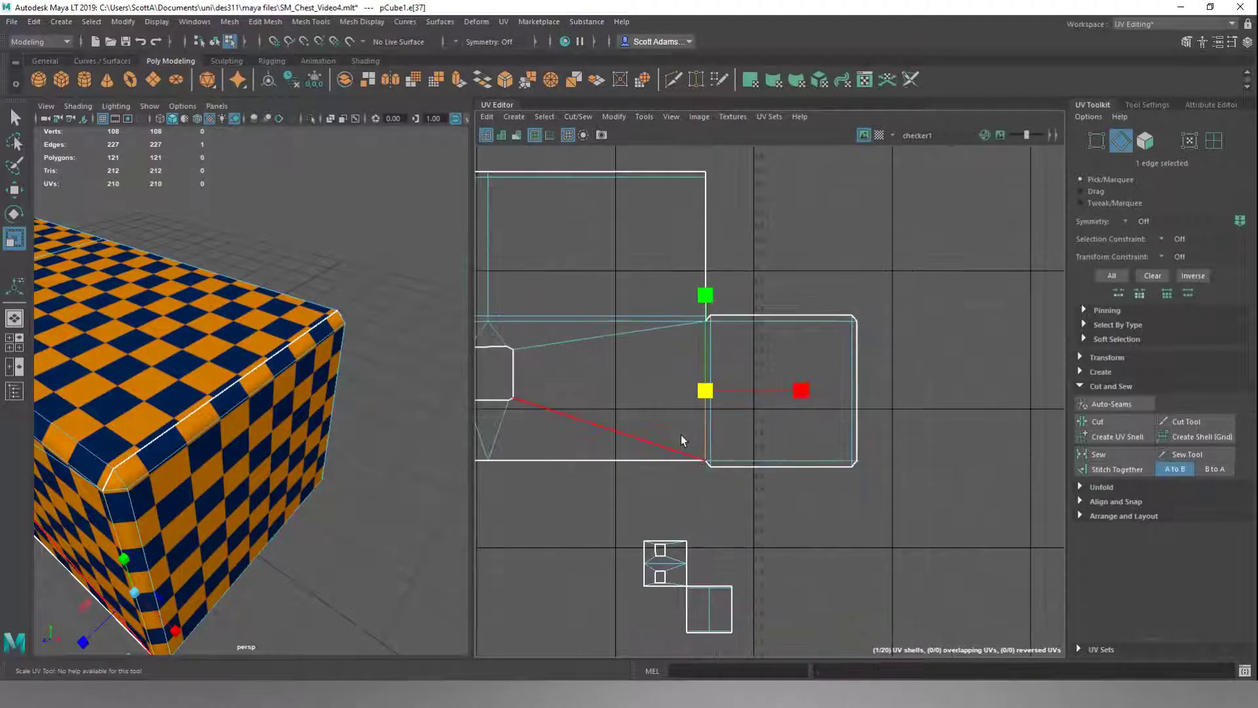
- Enlarge the end shell left of the front shell uniformly to about the front shell's height
left_click_drag(225, 452, 399, 426, "alt")
scroll(401, 427, "down", 10)
scroll(547, 410, "up", 1)
middle_click_drag(549, 413, 1062, 371, "alt")
right_click(544, 253)
right_click_drag(544, 254, 518, 236)
left_click(650, 365)
left_click_drag(640, 369, 847, 311)
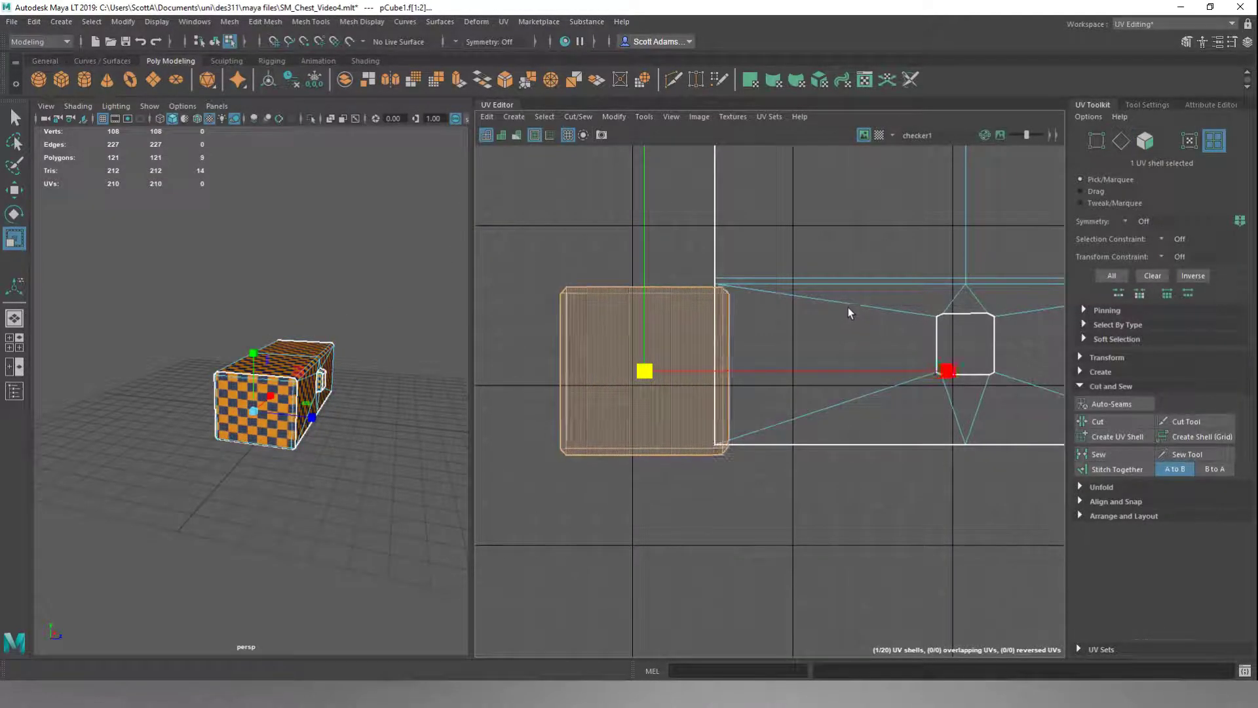
- Move the left end shell just clear of the front shell and fine-tune its size to match the front's checkers
key("w")
left_click_drag(645, 371, 627, 364)
key("r")
key("w")
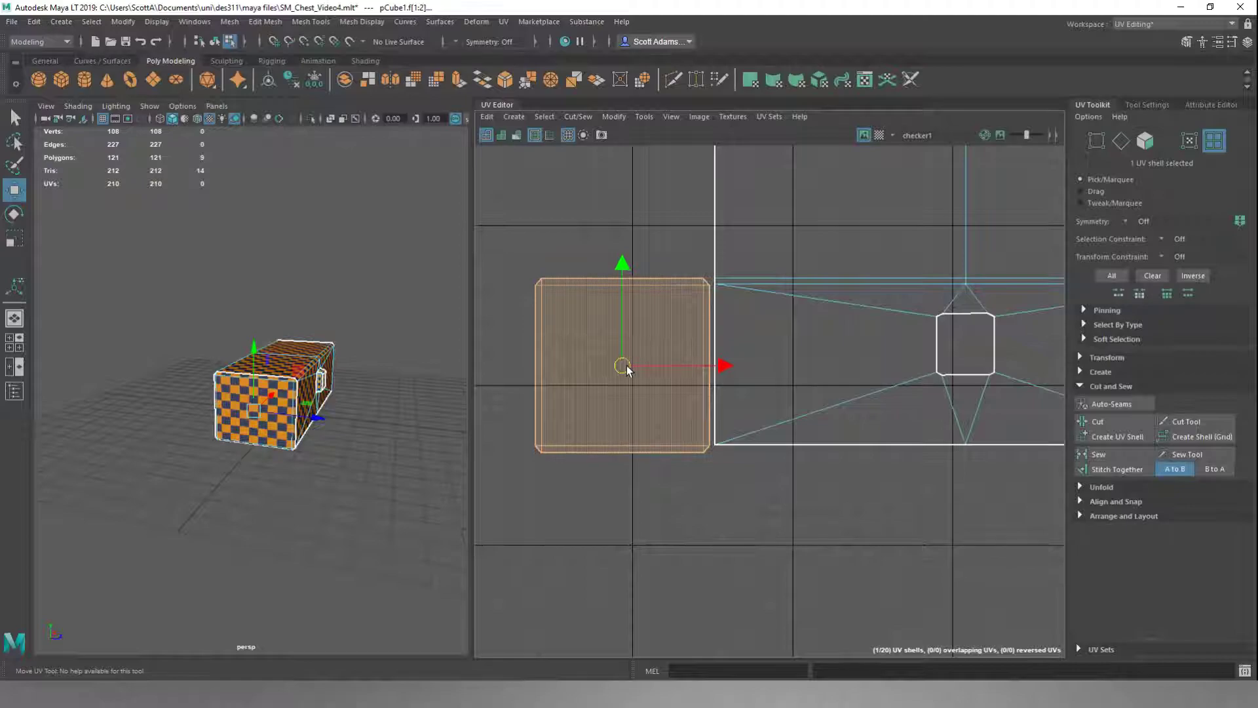
- Stitch the left end shell to the front shell along their shared vertical edge
right_click_drag(654, 208, 650, 172)
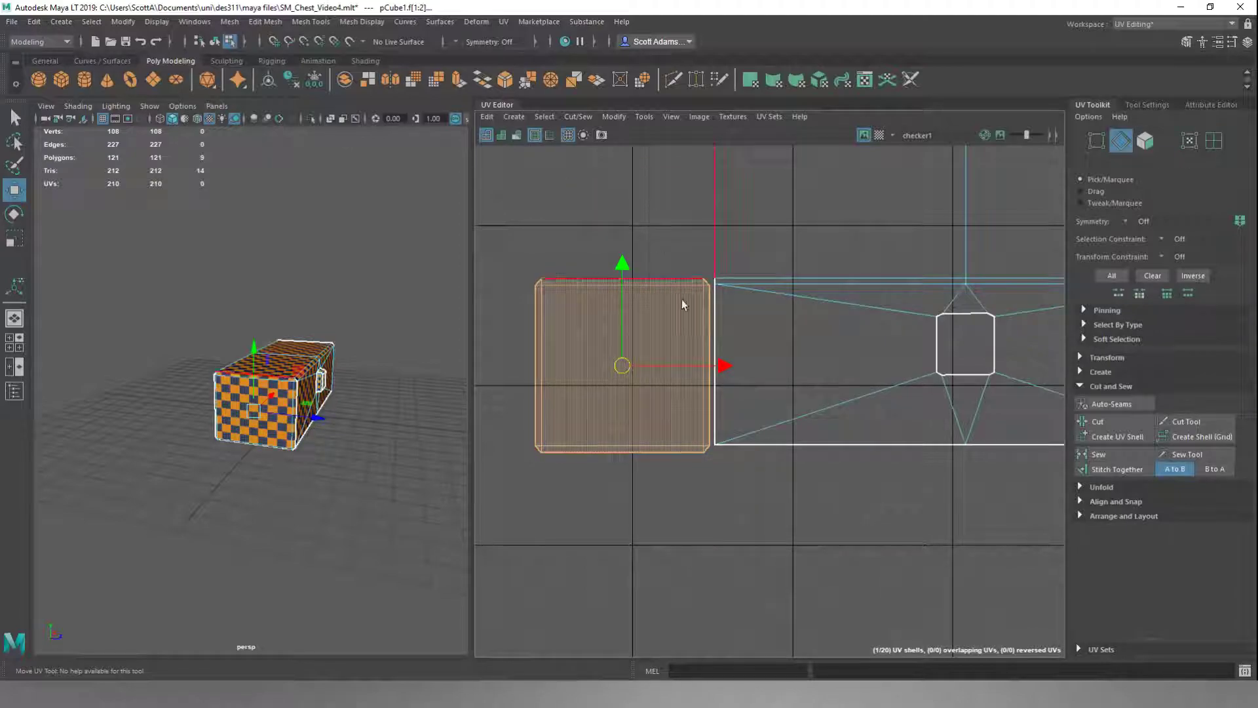
left_click(707, 330)
left_click(1117, 469)
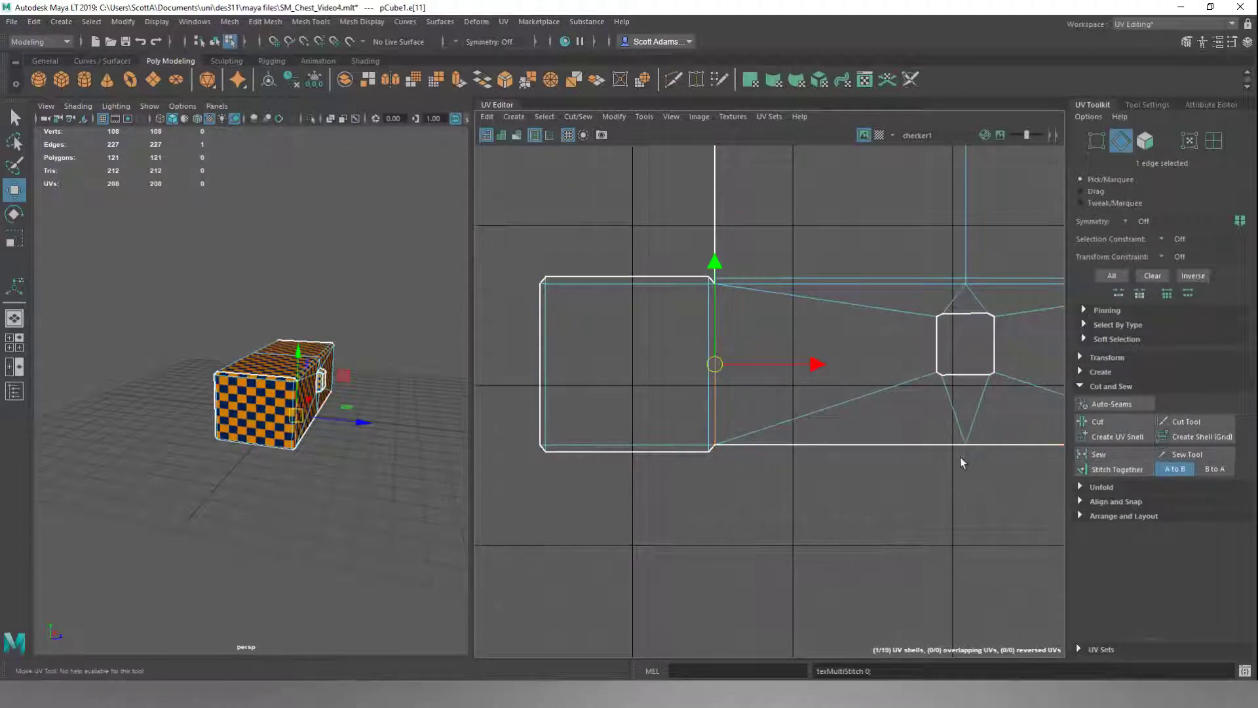
- Select the shell of the chest's underside and move it beneath the front shell
left_click_drag(413, 471, 355, 409, "alt")
right_click_drag(393, 287, 431, 317)
right_click_drag(635, 225, 588, 210)
right_click_drag(300, 277, 342, 317)
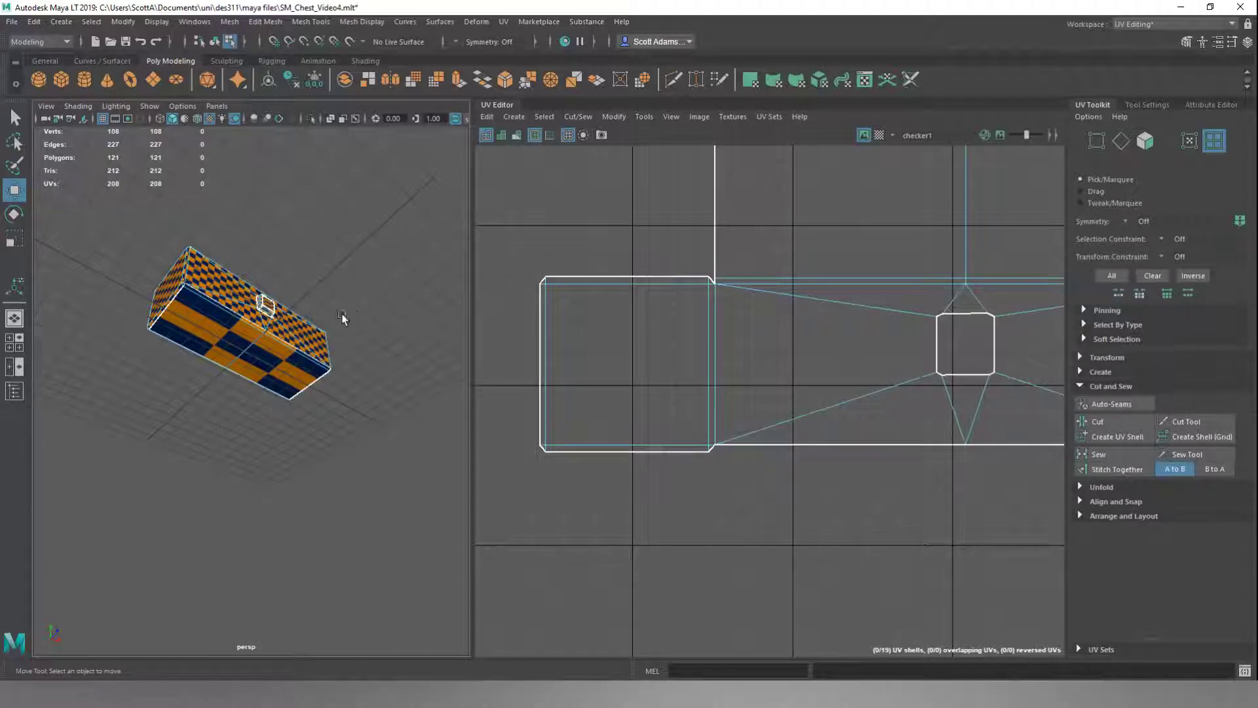
left_click(272, 352)
scroll(684, 481, "down", 3)
middle_click_drag(781, 520, 652, 453, "alt")
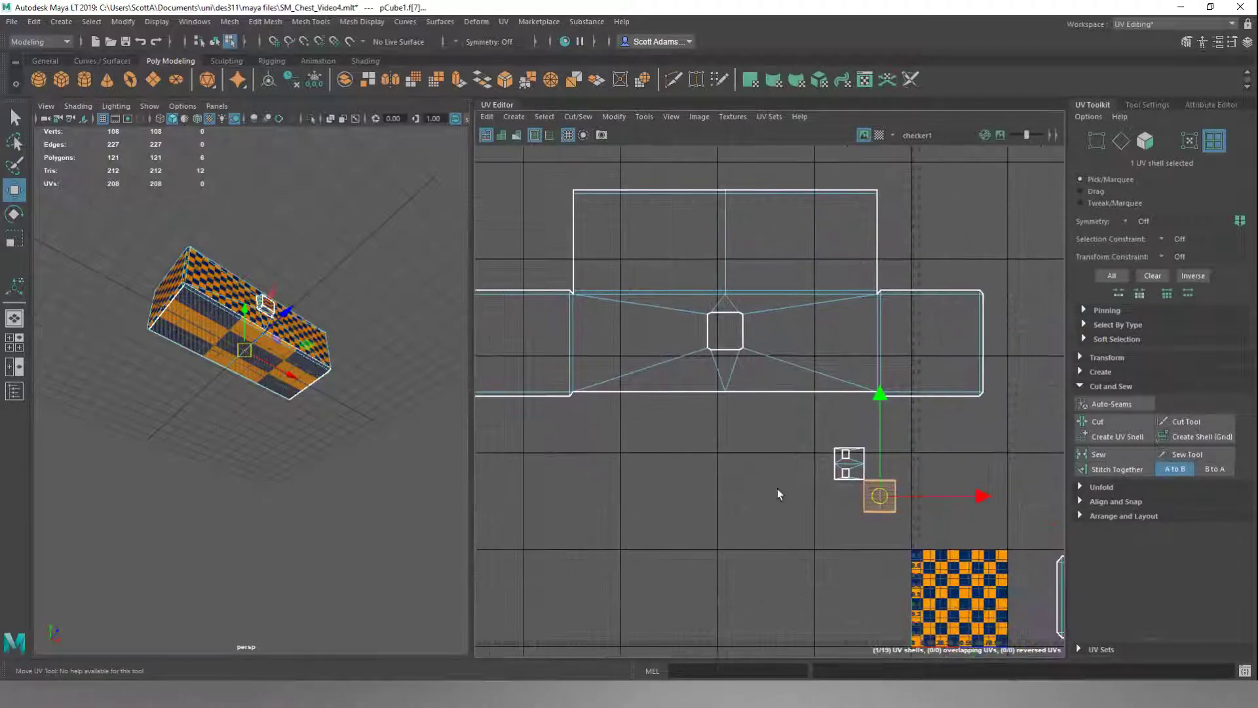
left_click_drag(880, 496, 731, 424)
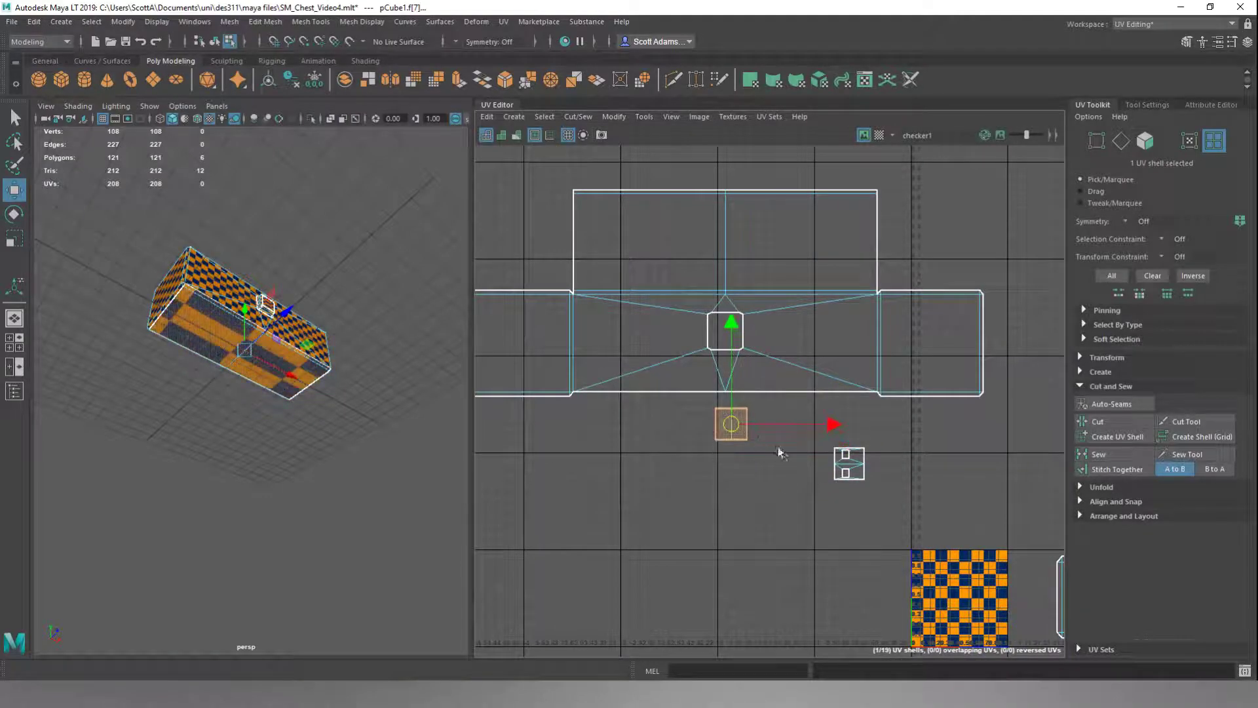
- Move the chest's back shell out past the right end shell and centre the bottom shell under the front shell
left_click(848, 464)
left_click_drag(847, 469, 1036, 326)
left_click(716, 437)
left_click_drag(736, 426, 730, 420)
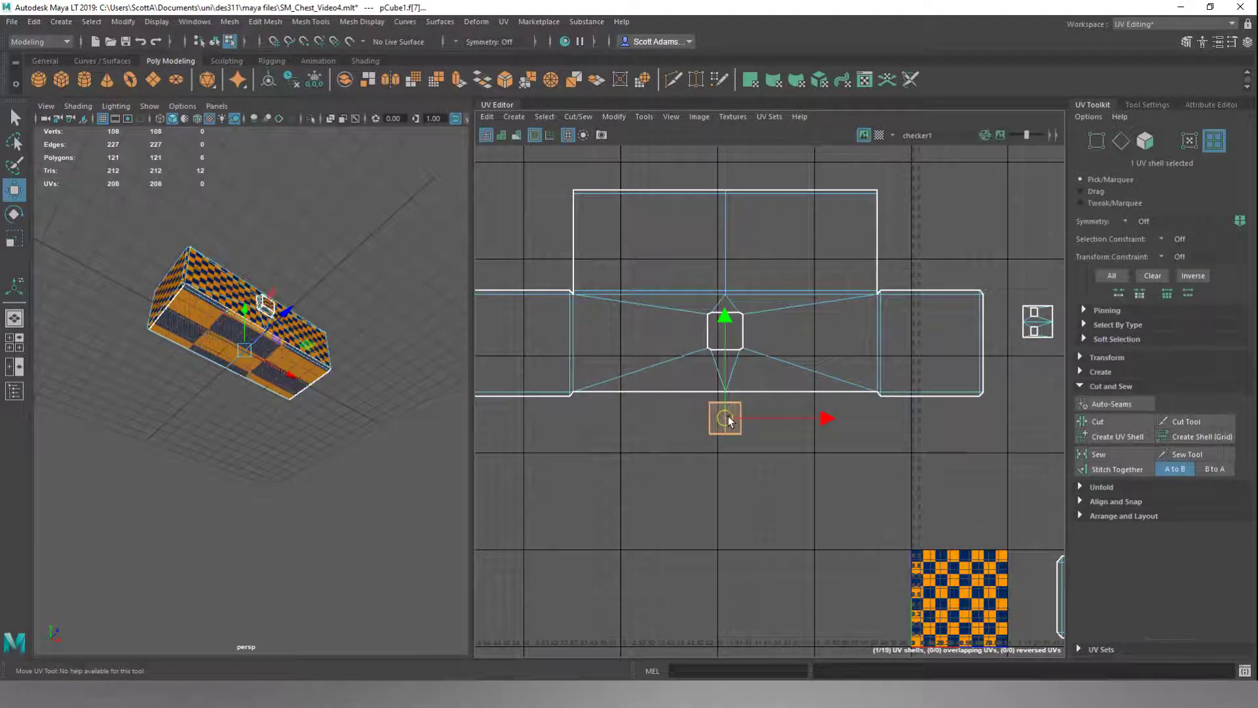
- Scale the bottom shell horizontally to the front shell's width and stretch it vertically
key("r")
left_click_drag(816, 418, 1135, 404)
left_click_drag(820, 418, 936, 429)
left_click_drag(726, 323, 747, 88)
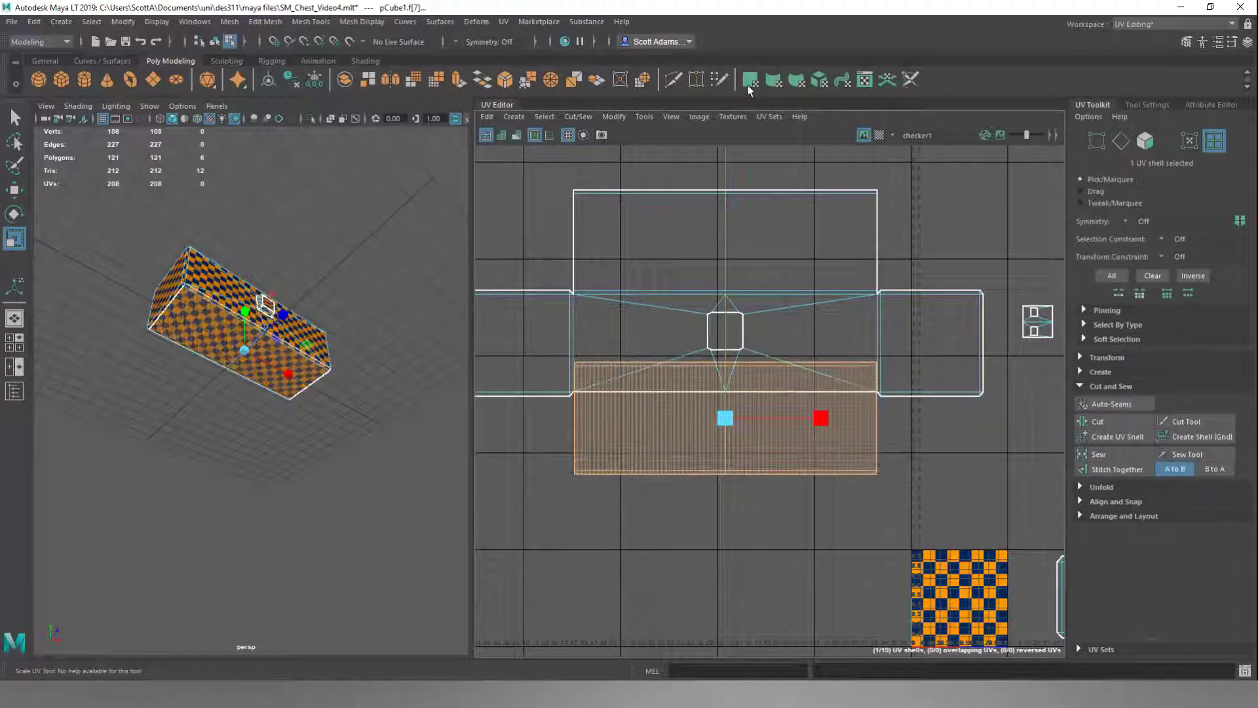
- Refine the bottom shell's vertical scale until its checkers are square, and move it just below the front shell
scroll(222, 332, "up", 5)
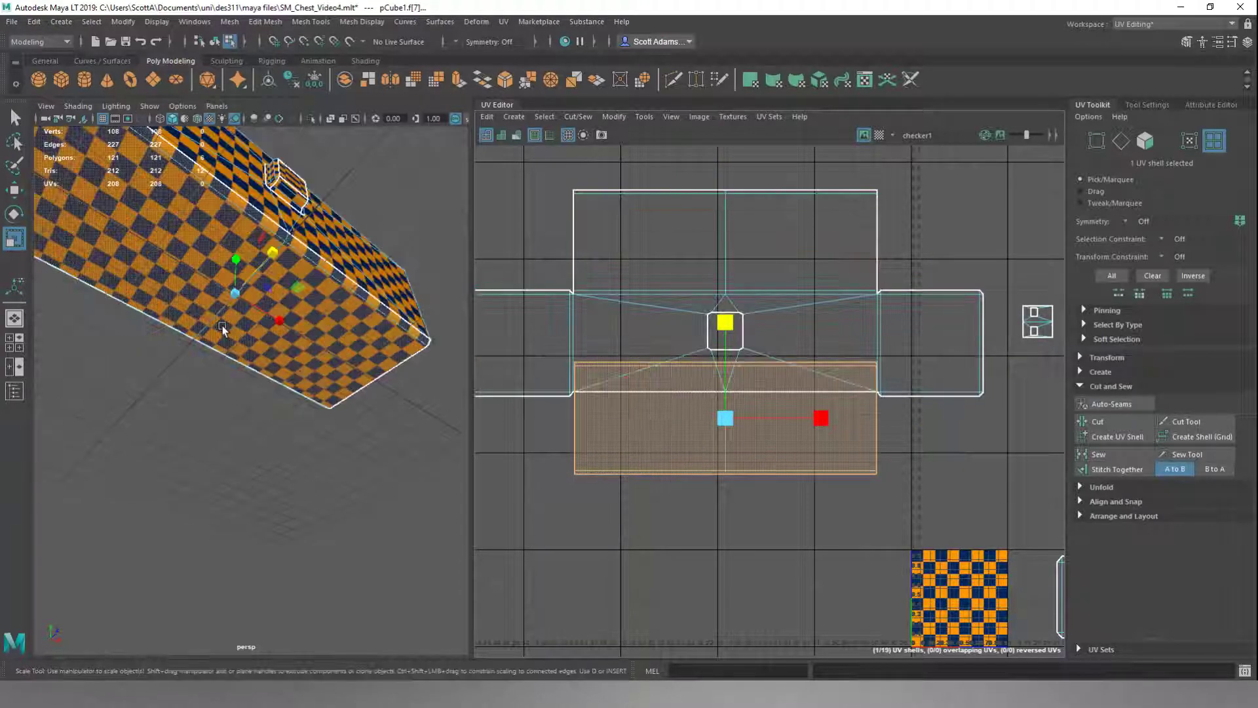
scroll(257, 290, "up", 3)
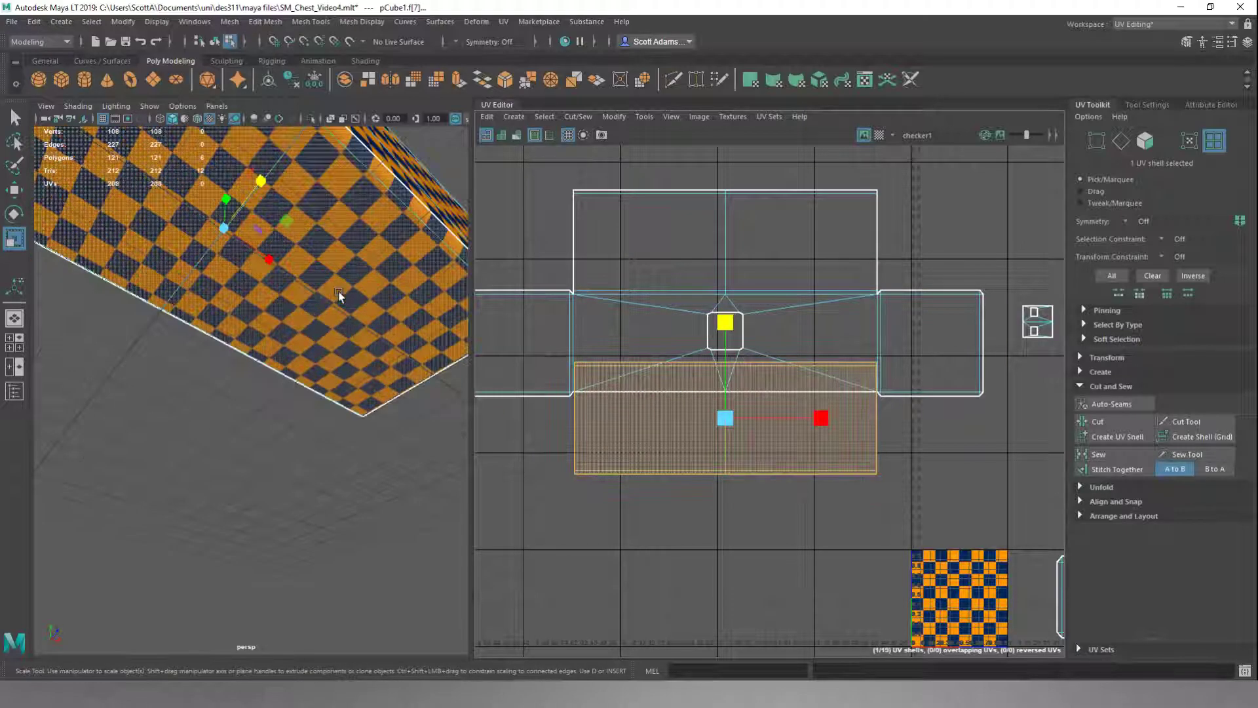
left_click_drag(732, 325, 725, 375)
key("w")
- Stitch the bottom shell to the front shell along their two shared border edges and clear the selection
right_click_drag(549, 426, 549, 396)
left_click(646, 394)
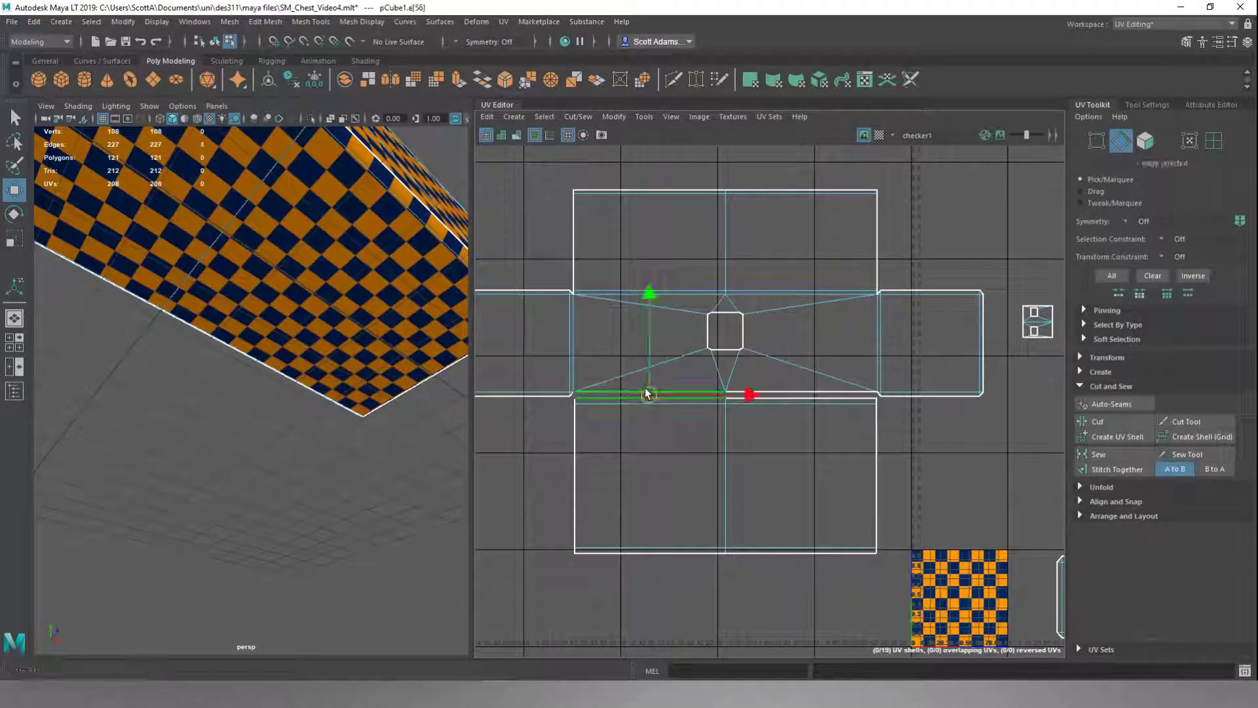
left_click(800, 395, "shift")
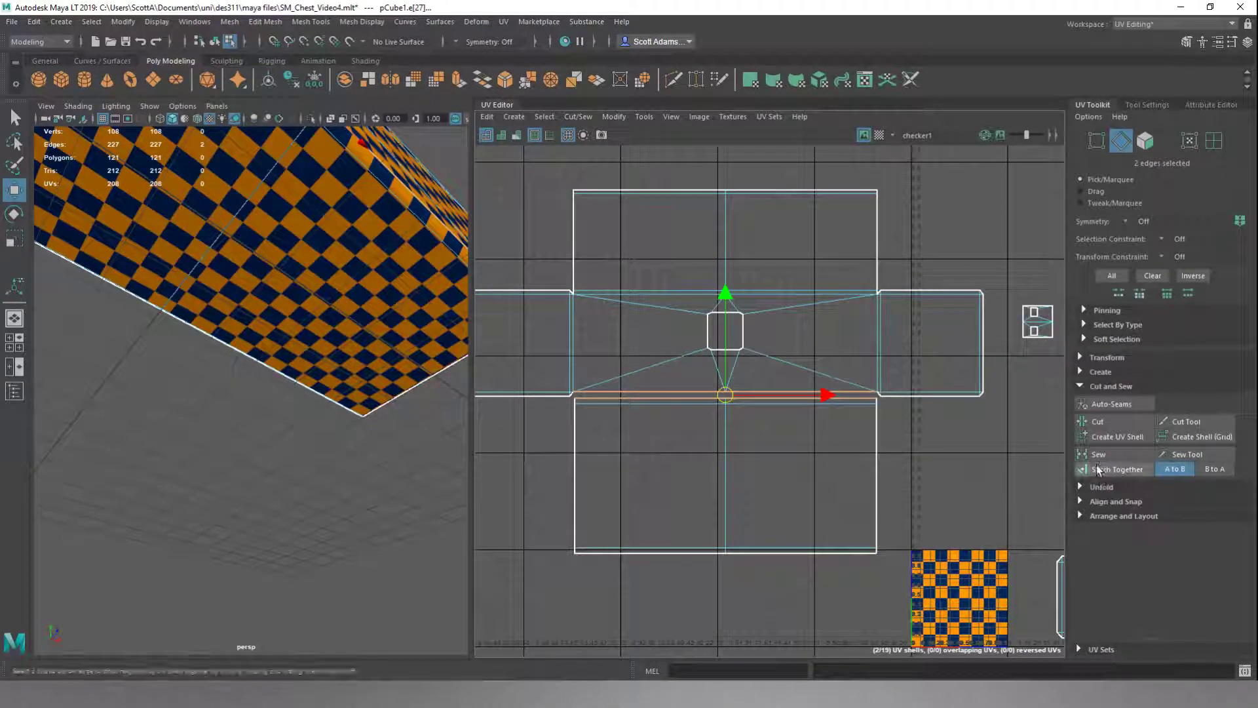
left_click(1098, 469)
left_click(957, 424)
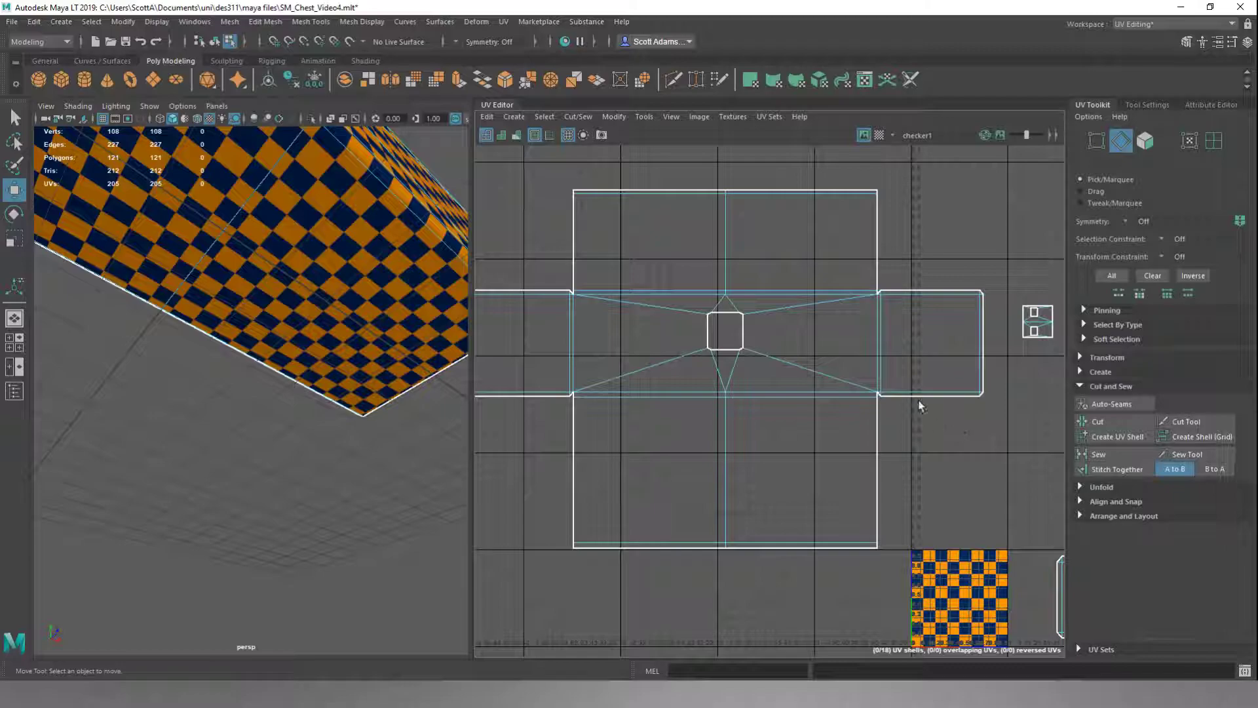
- Select the shell of the chest's back face and move it above the top shell
scroll(917, 411, "down", 3)
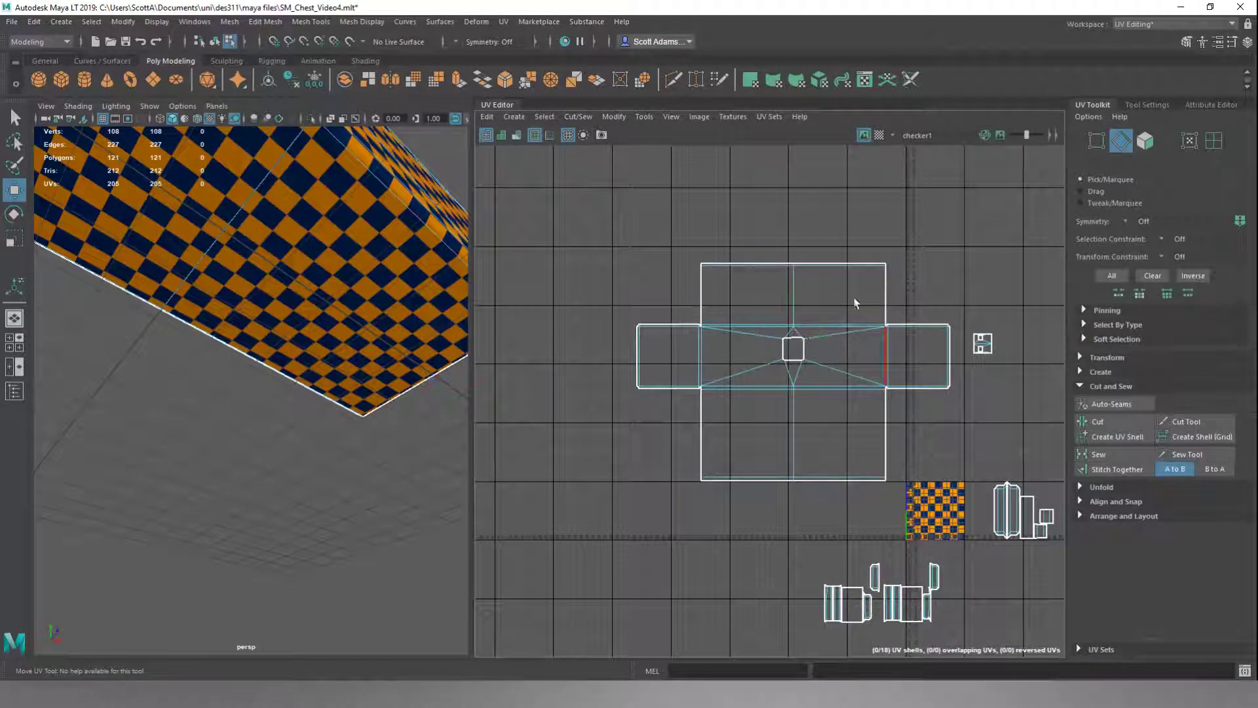
left_click_drag(354, 234, 594, 308, "alt")
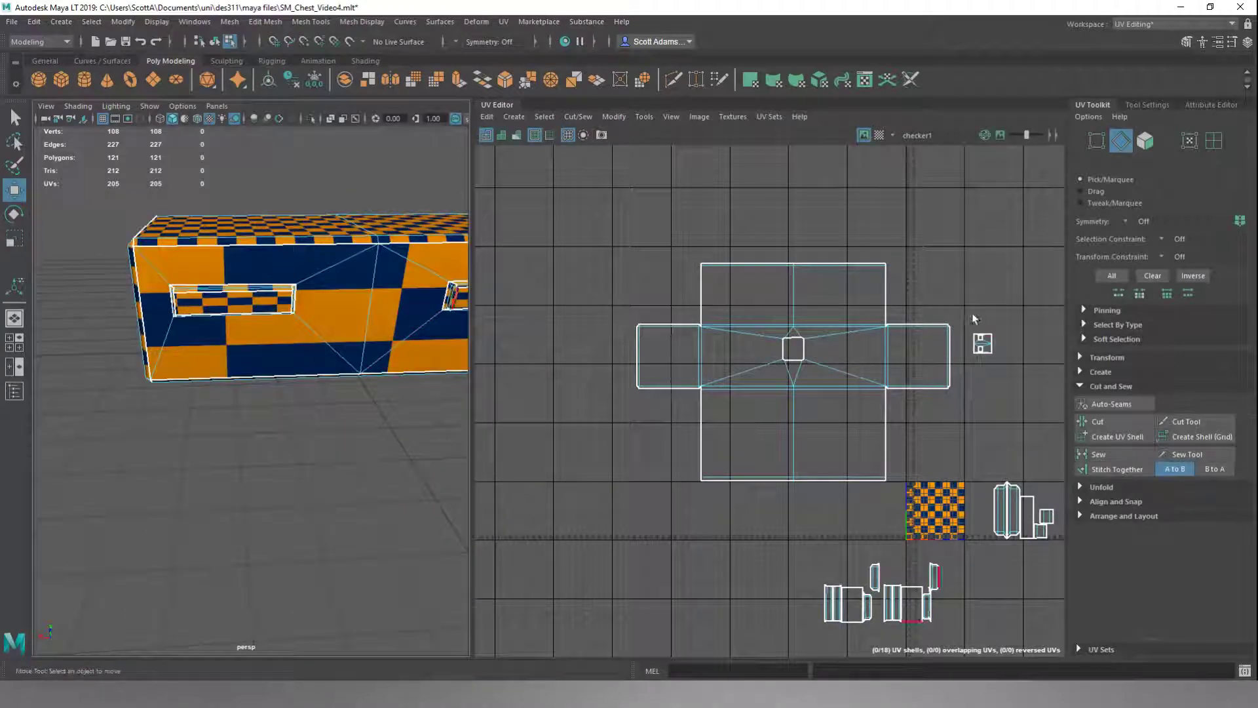
right_click_drag(981, 316, 928, 291)
left_click(982, 343)
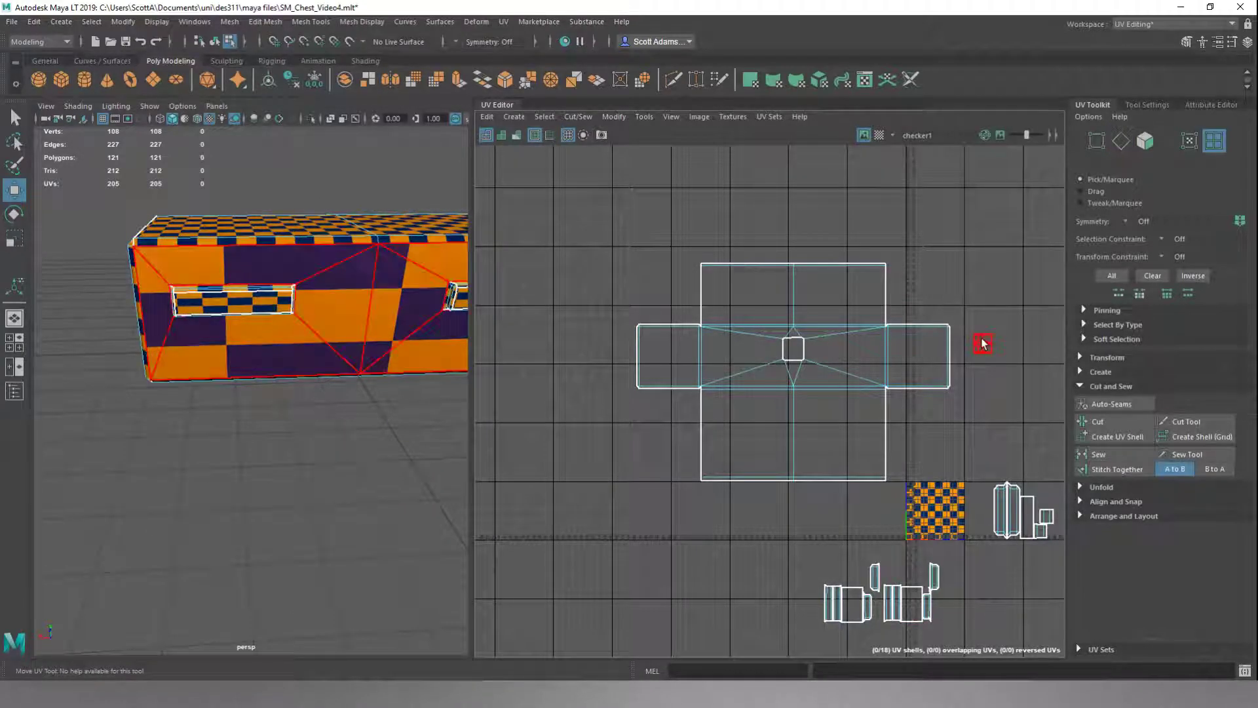
left_click_drag(982, 343, 778, 219)
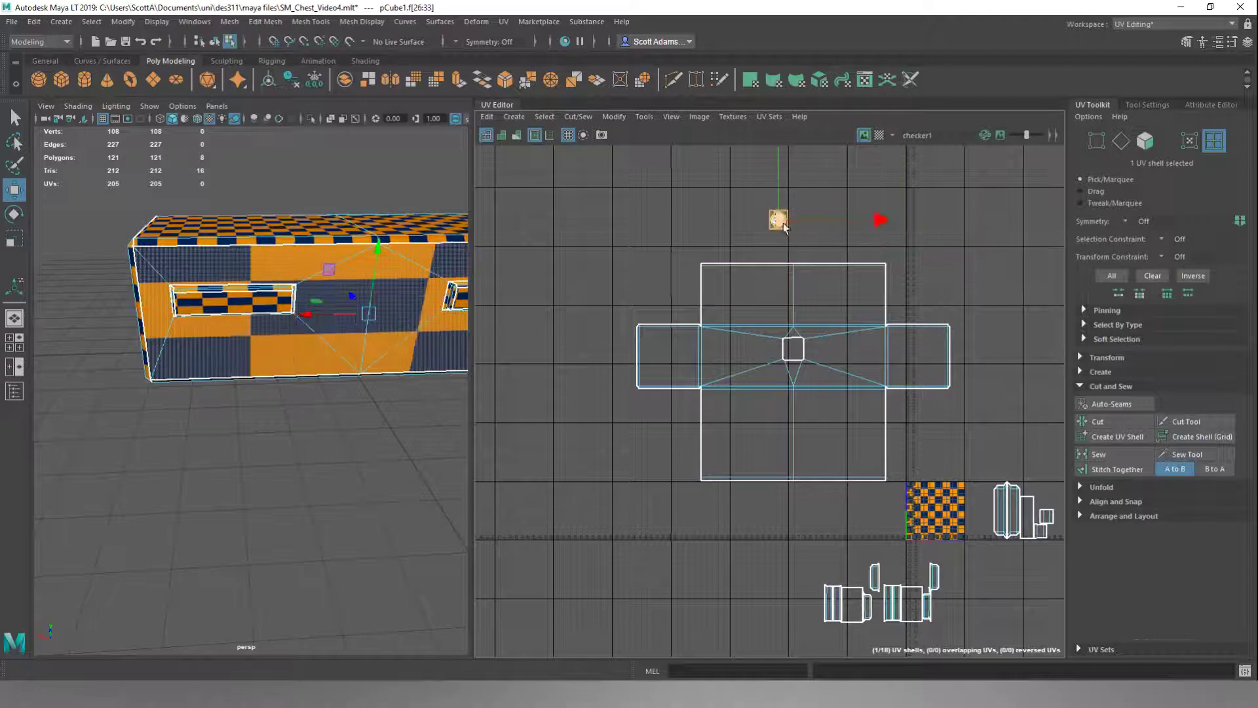
- Select the top shell's two outer border edges to check which edge of the back shell they match
scroll(796, 234, "up", 5)
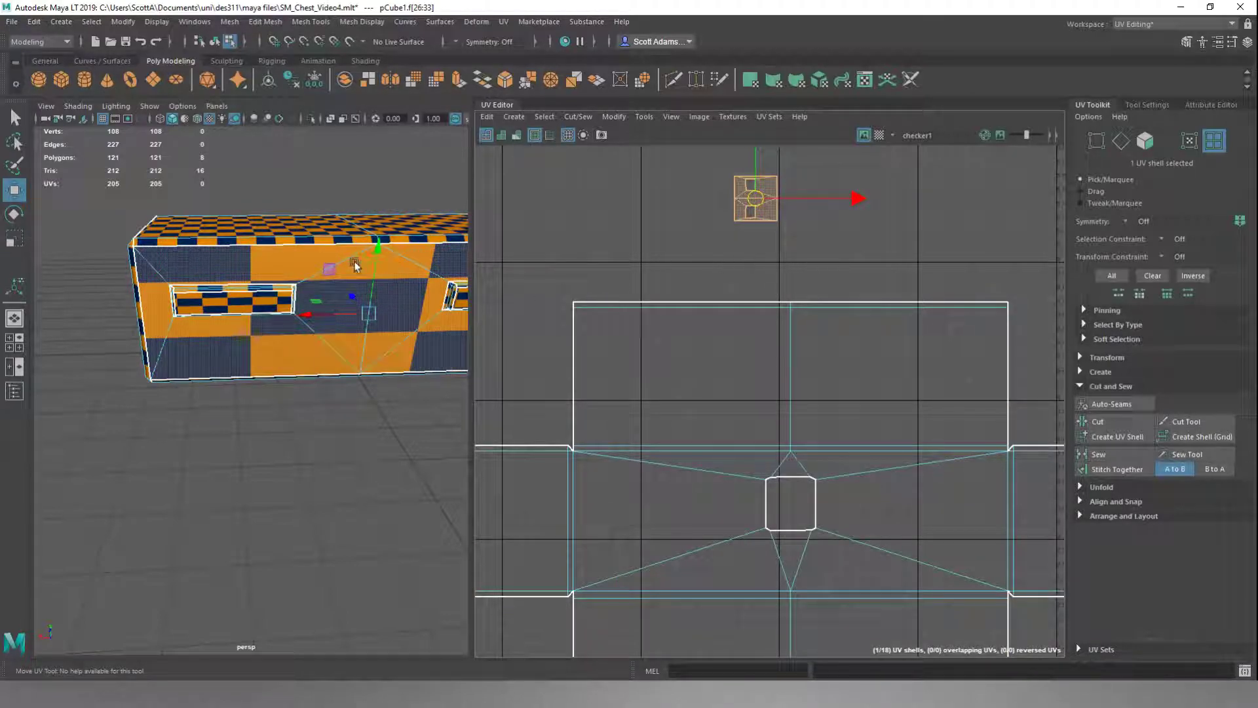
left_click_drag(355, 264, 311, 273, "alt")
right_click_drag(626, 261, 633, 227)
left_click(767, 302)
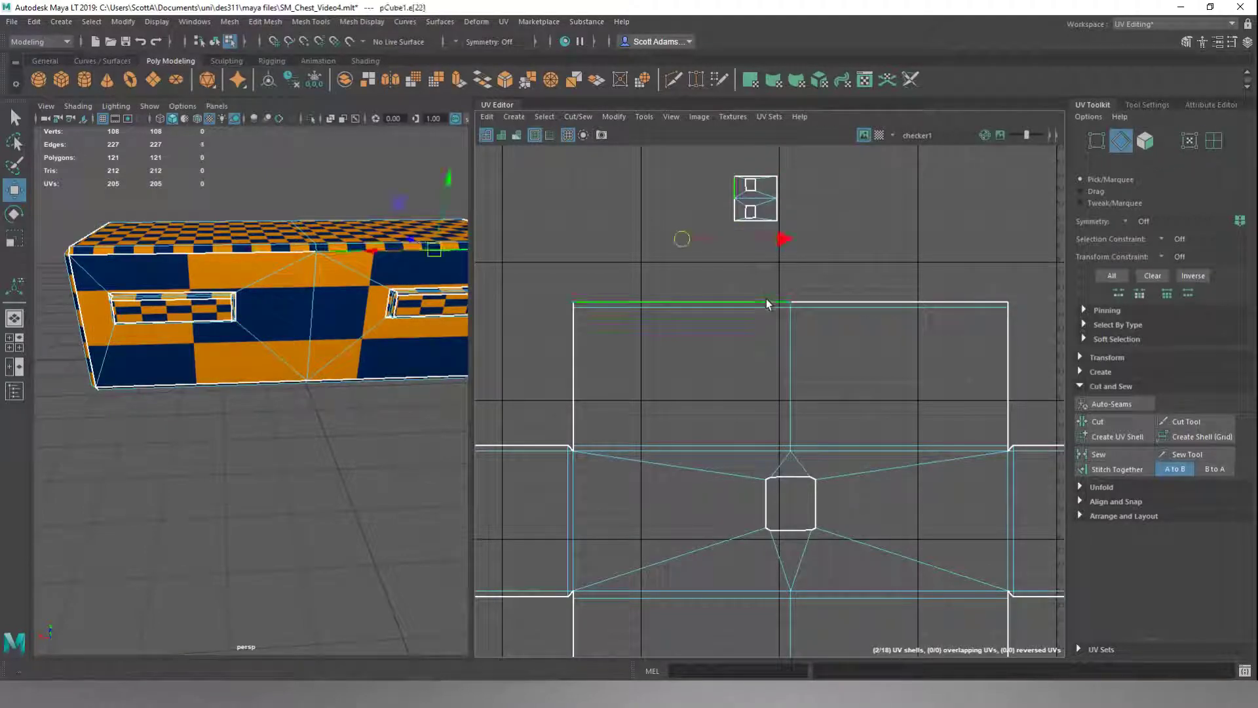
left_click(844, 302, "shift")
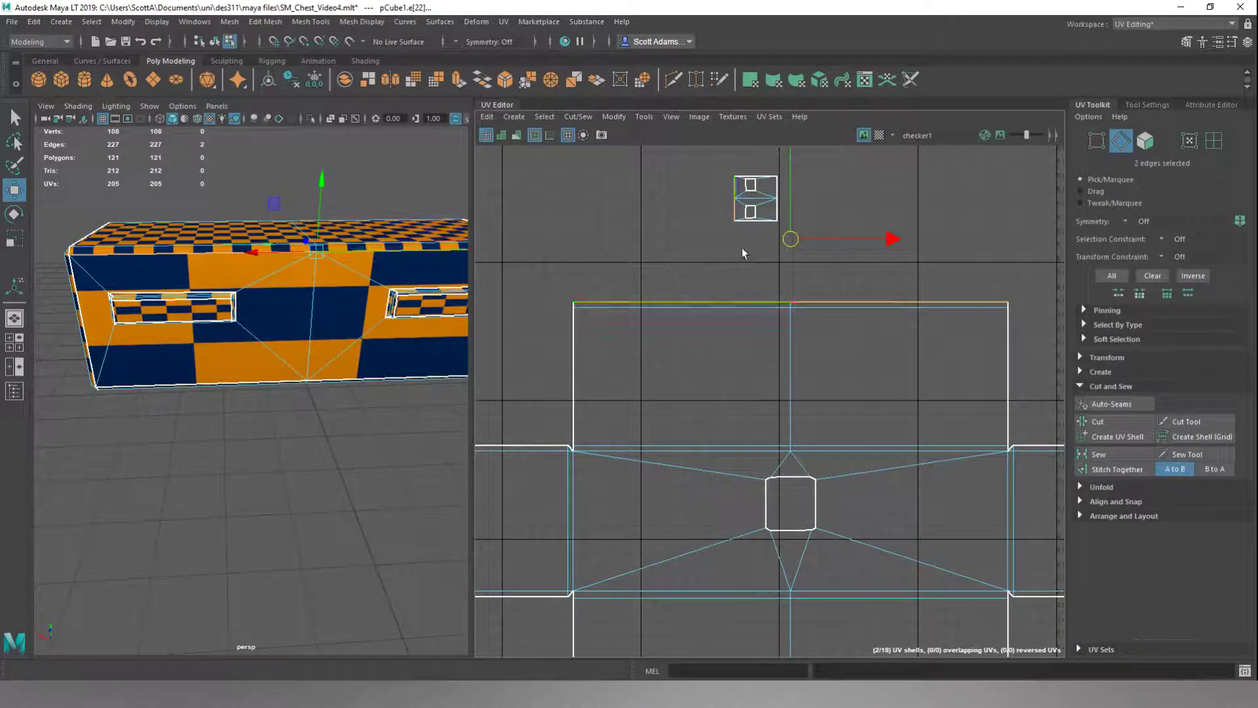
scroll(738, 266, "down", 2)
scroll(738, 266, "down", 1)
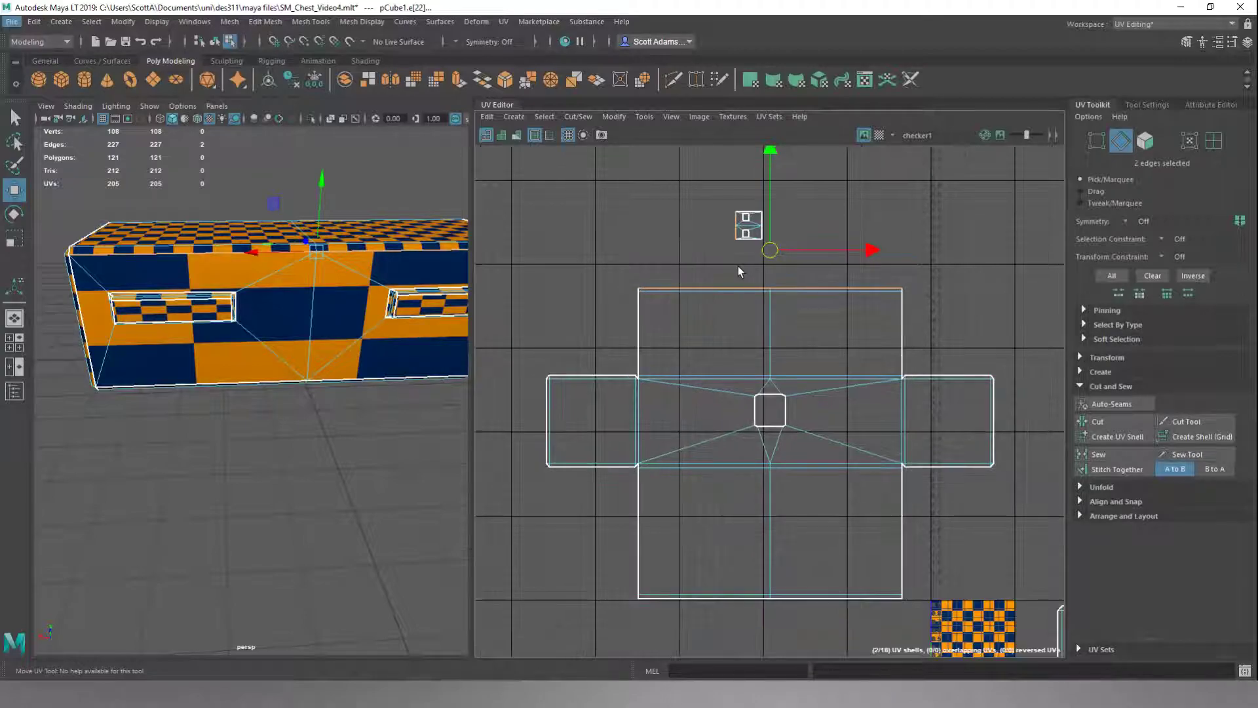
- Compare the bottom shell's lower border edges and the top shell's upper border edges with the back shell's, then clear the selection
left_click(725, 265)
left_click(698, 600)
left_click(813, 606, "shift")
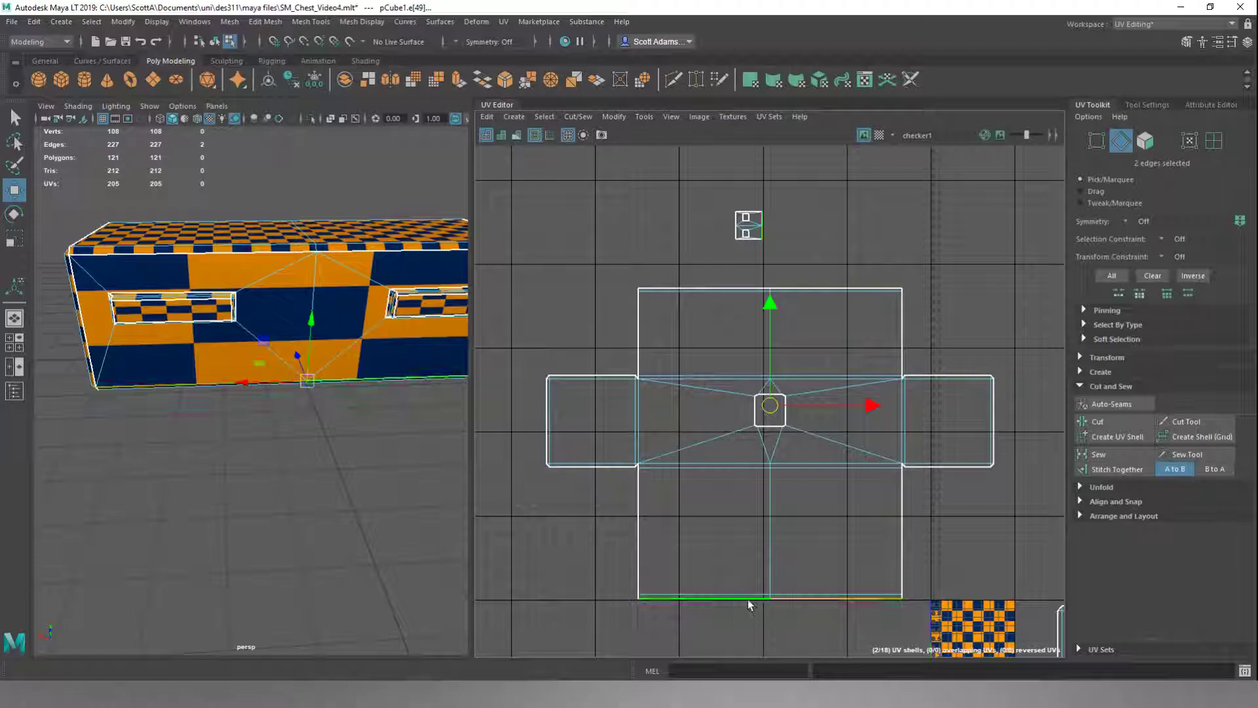
left_click(689, 251)
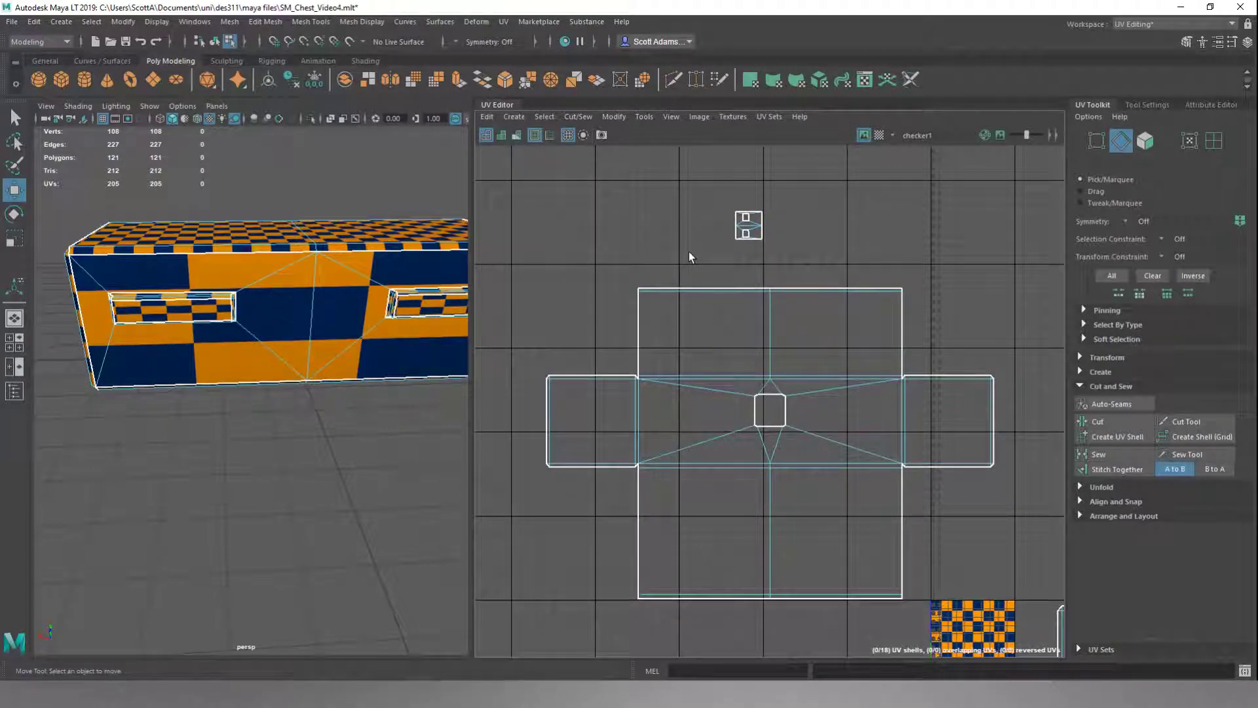
left_click(698, 288)
left_click(836, 288, "shift")
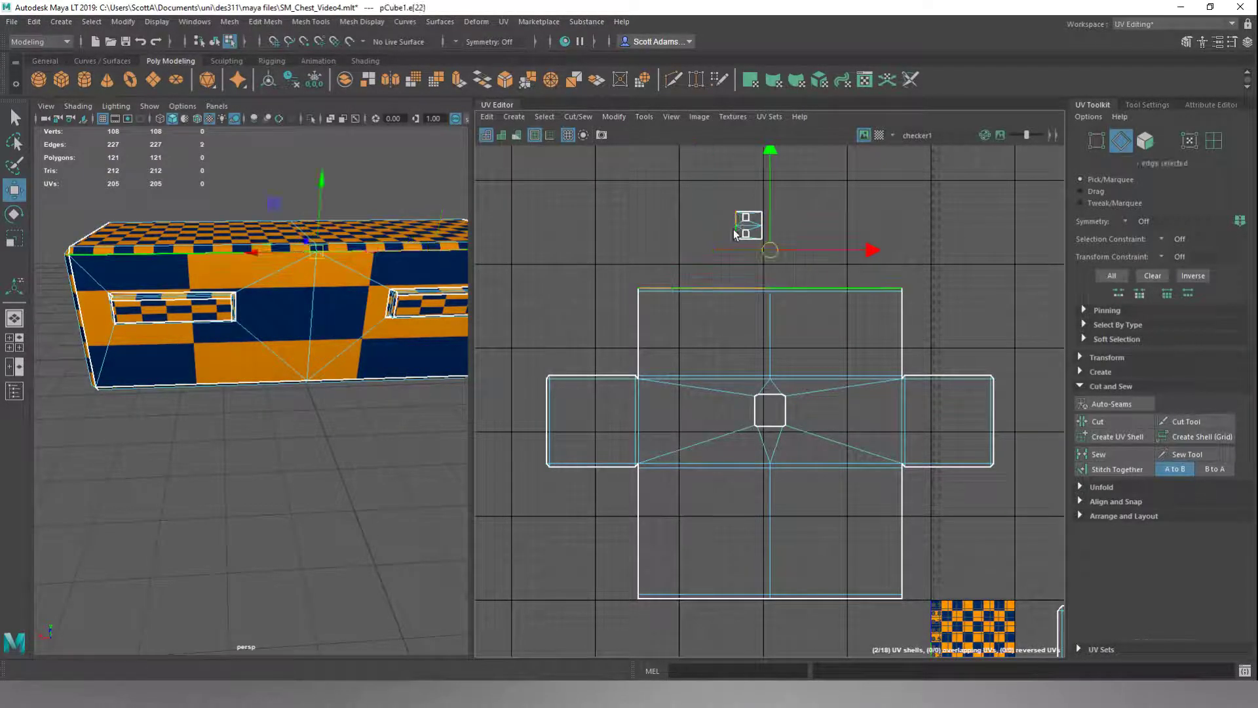
left_click(832, 236)
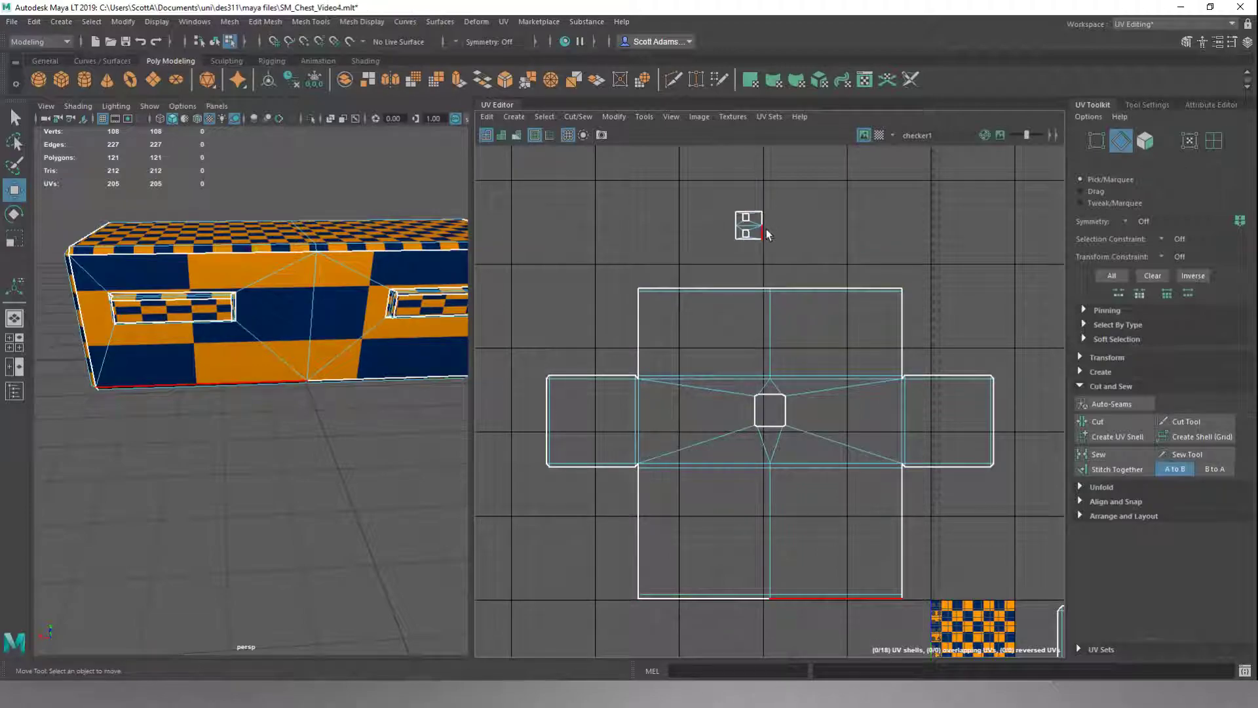
- Select the UV shell of the chest's back face
right_click_drag(827, 214, 794, 195)
left_click(749, 226)
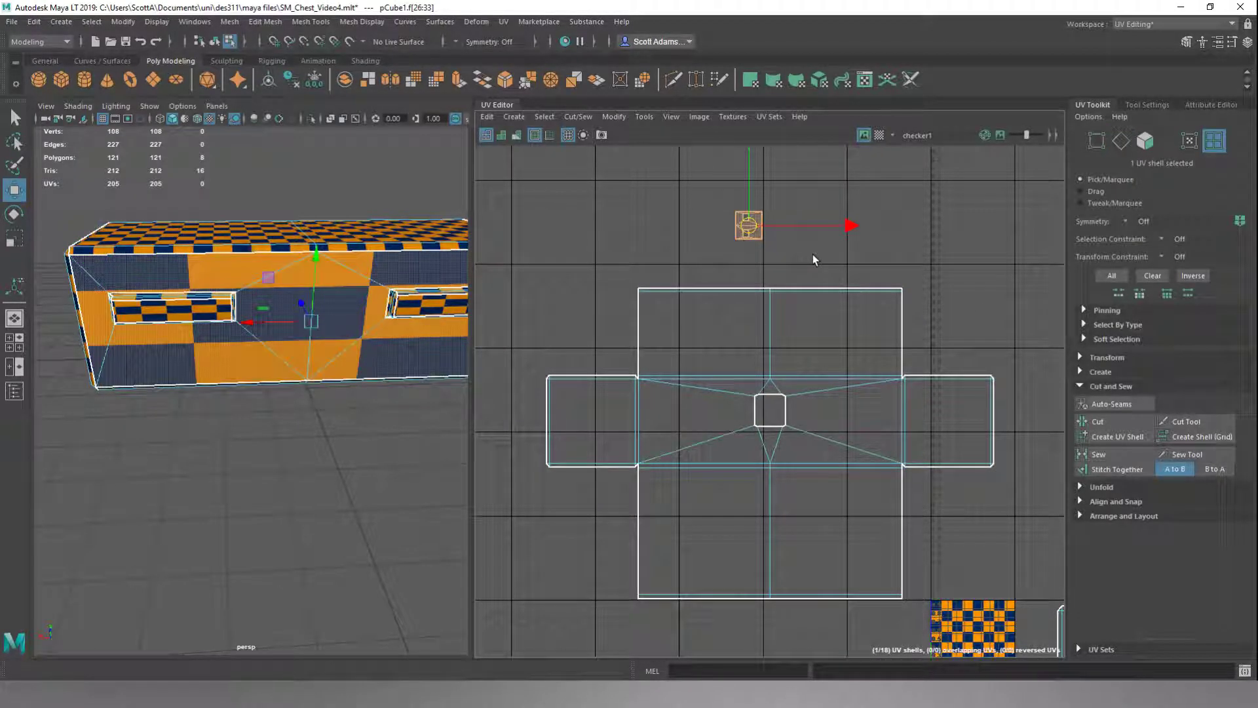
key("e")
left_click_drag(847, 222, 793, 294)
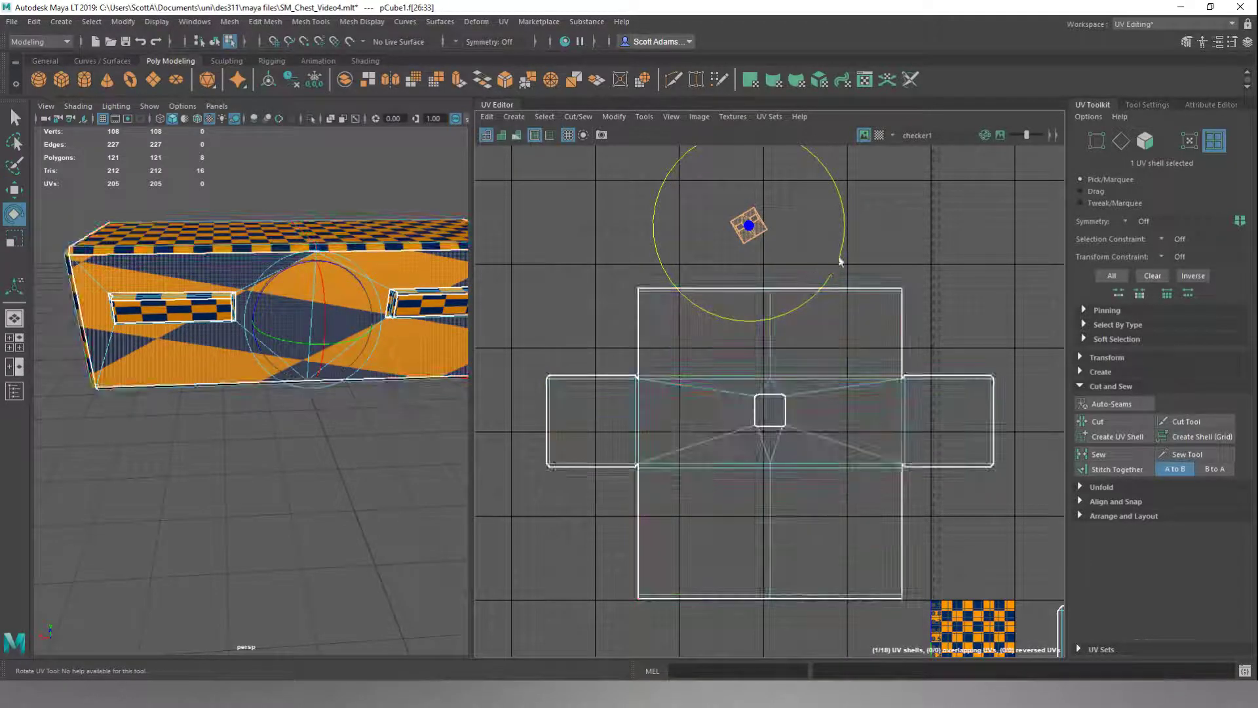
key("ctrl+z")
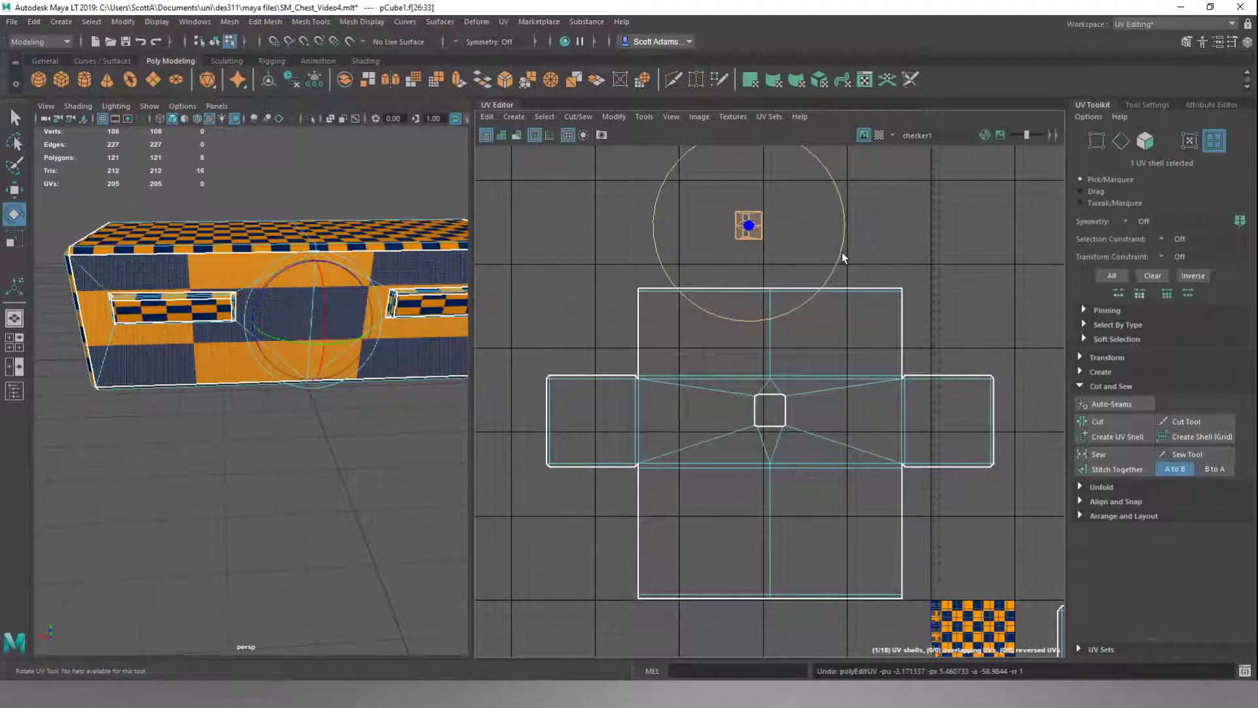
- Rotate the back shell 90 degrees counterclockwise and check which of its border edges match the body shell
left_click(1080, 356)
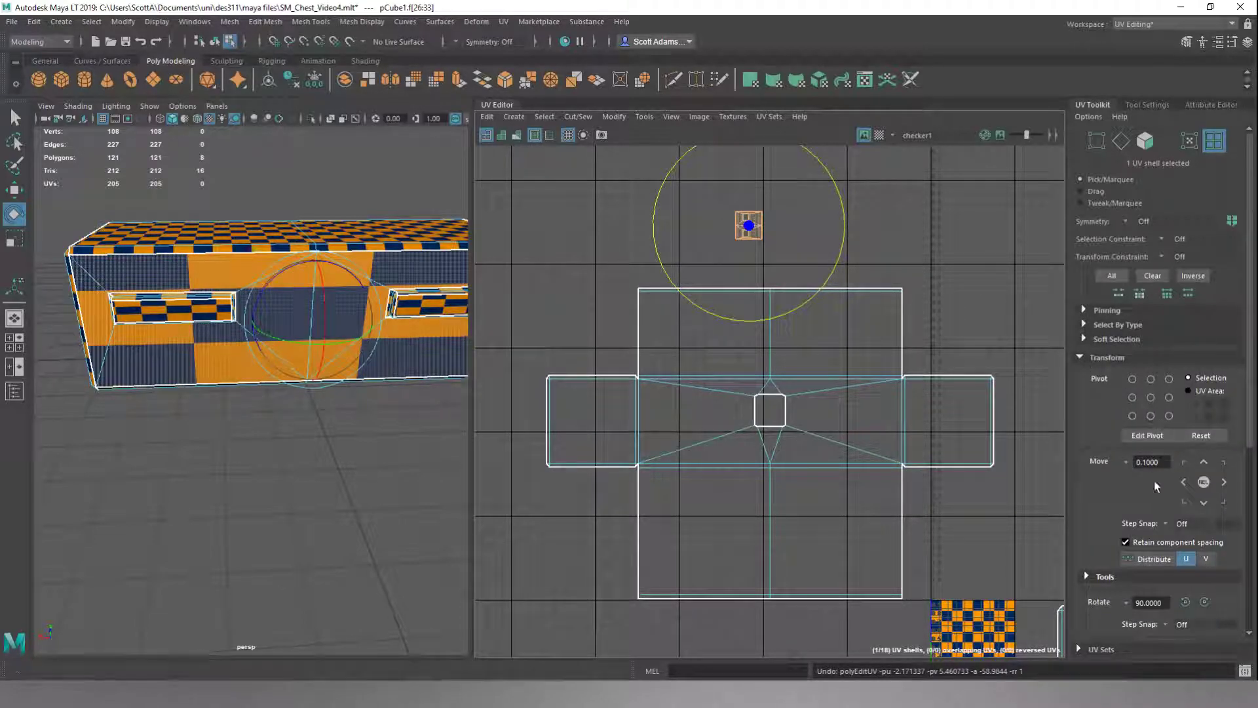
scroll(1173, 537, "down", 5)
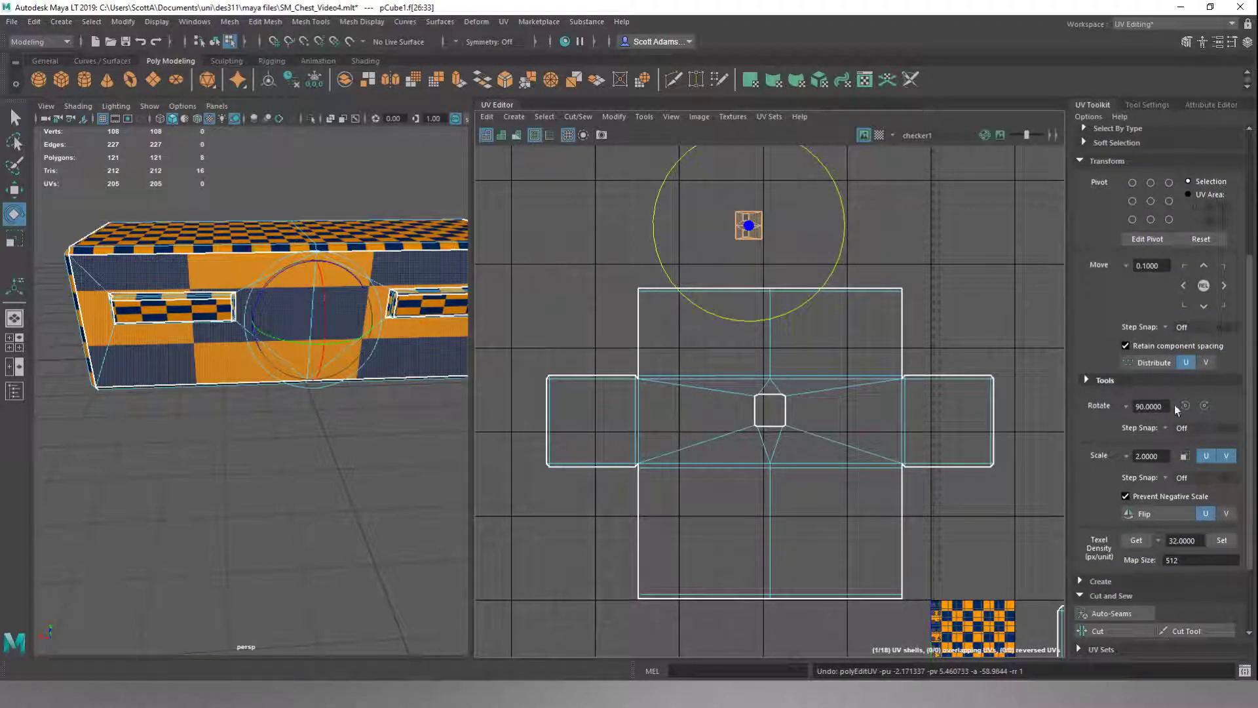
left_click(1185, 405)
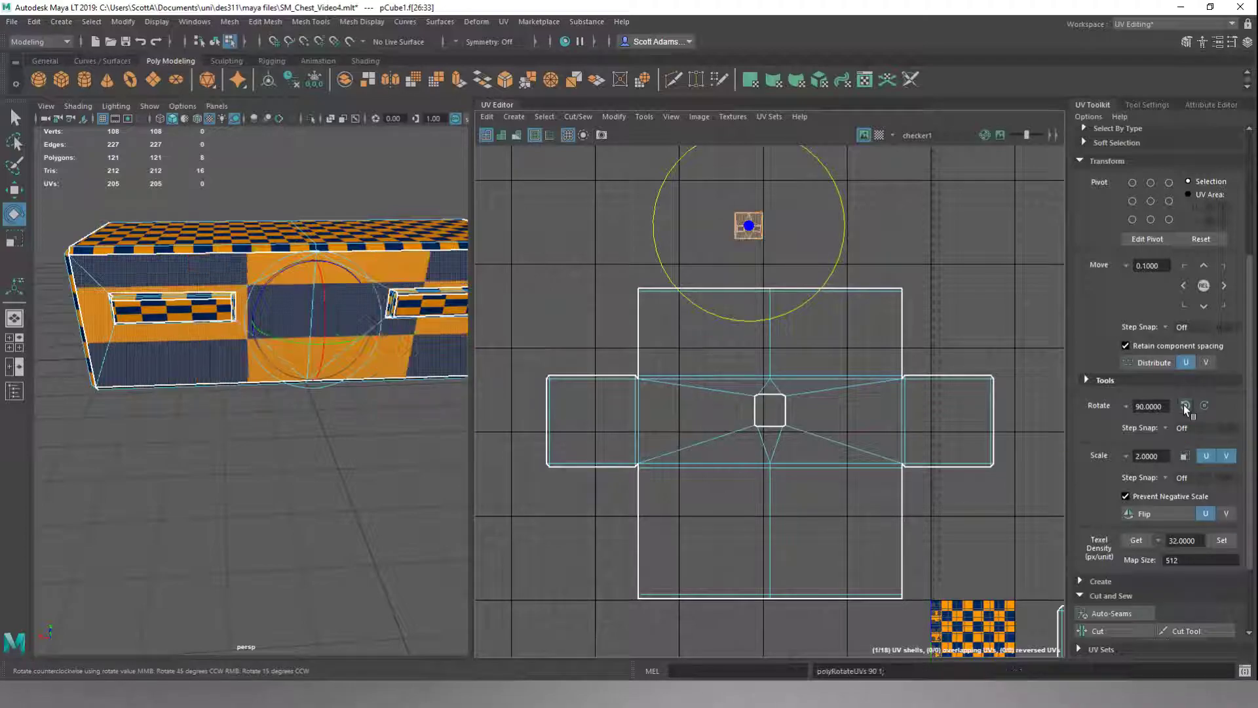
scroll(764, 204, "up", 3)
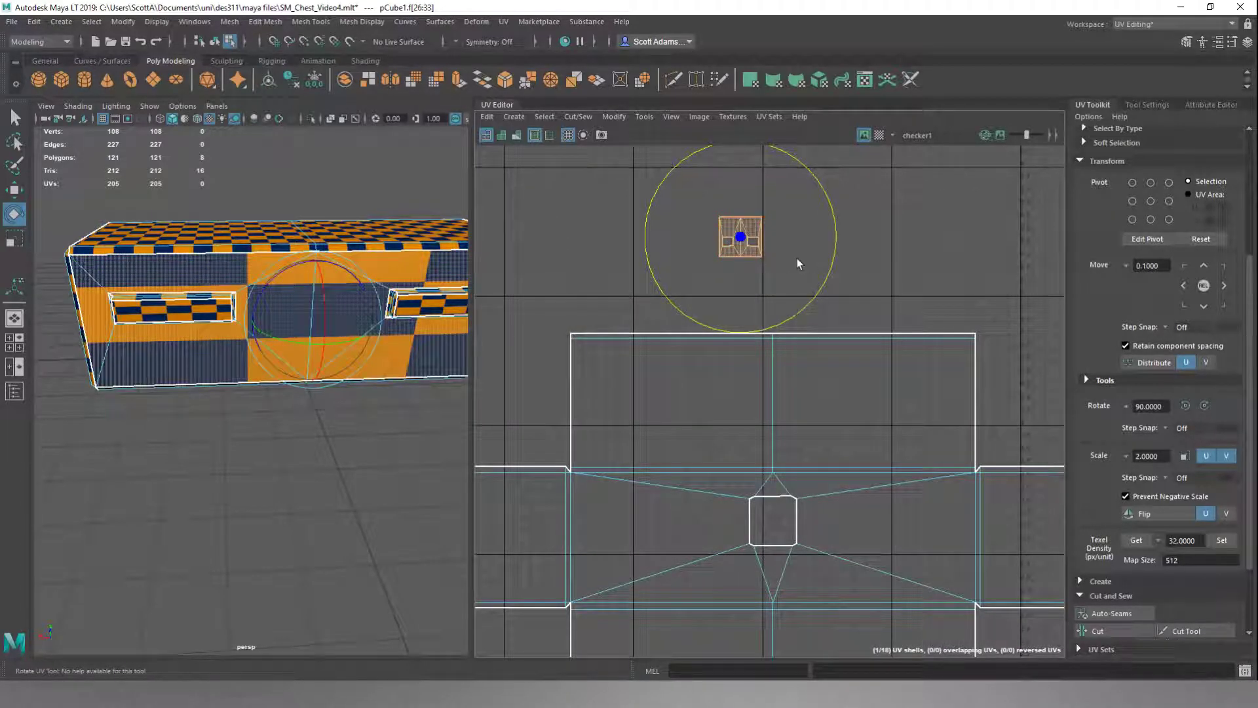
right_click_drag(908, 263, 899, 235)
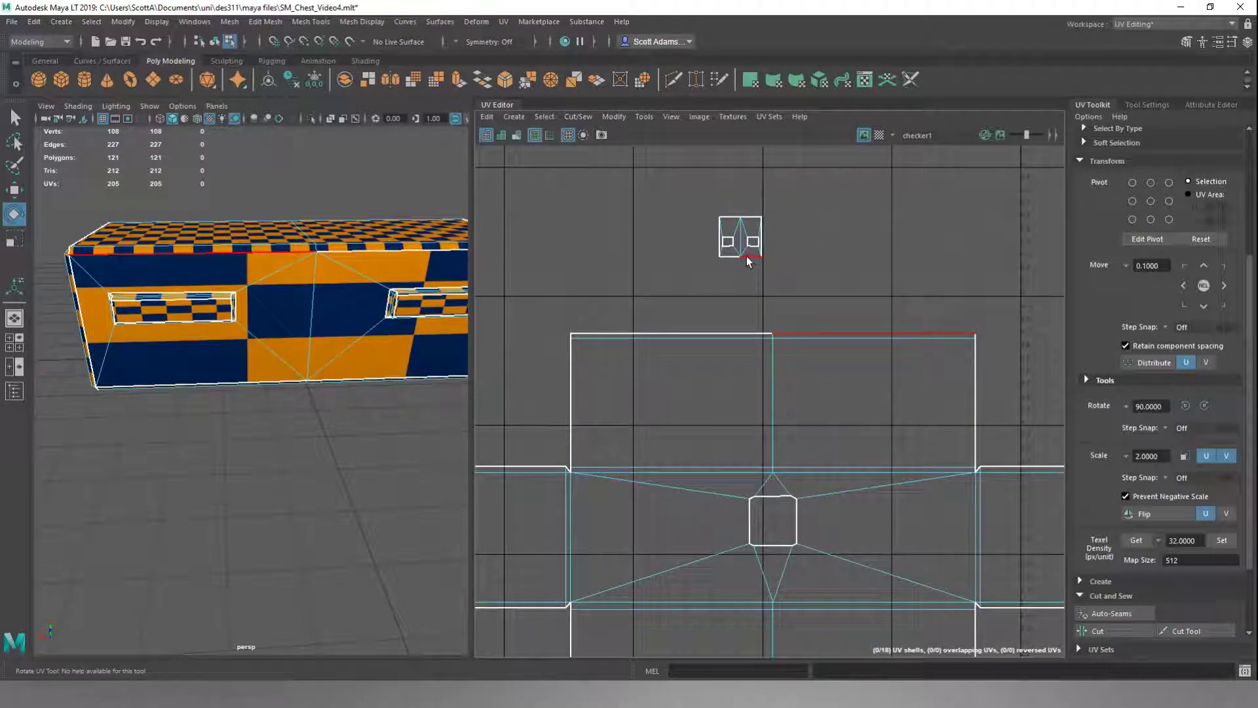
- Move the back shell below the joined body shell, and shift both shells together up and away from the checker tile
right_click(795, 213)
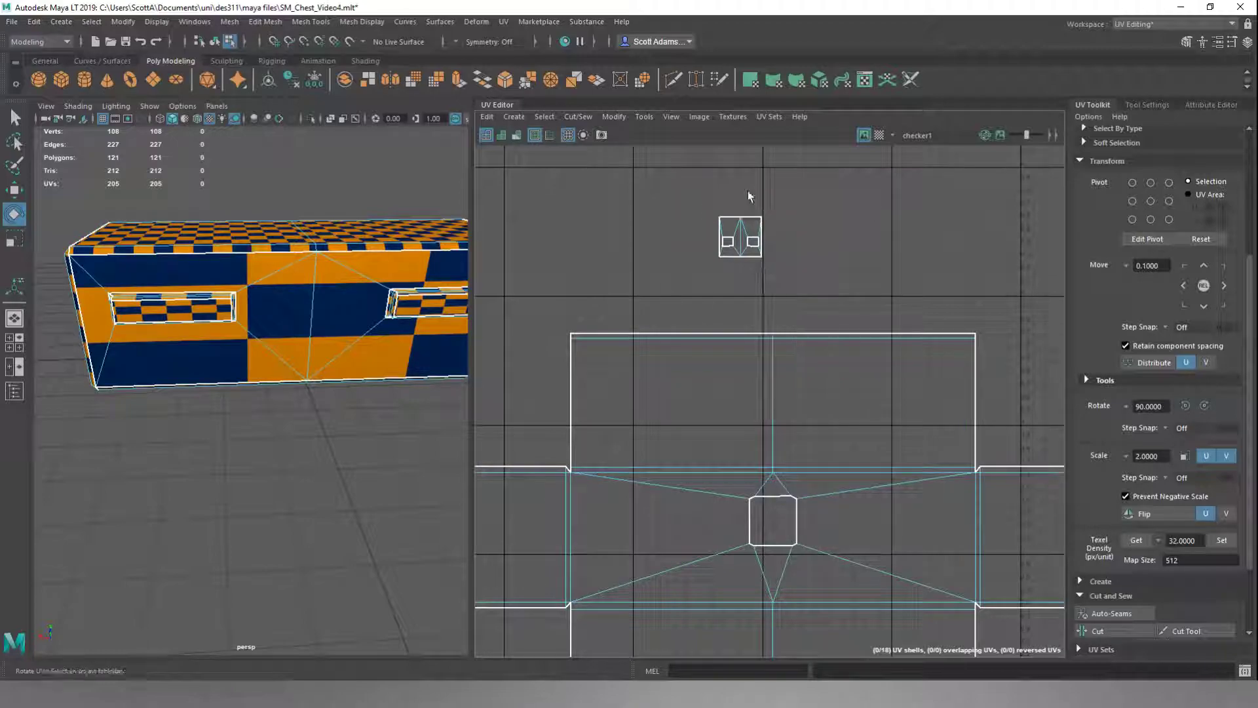
left_click(739, 238)
scroll(775, 261, "down", 5)
key("w")
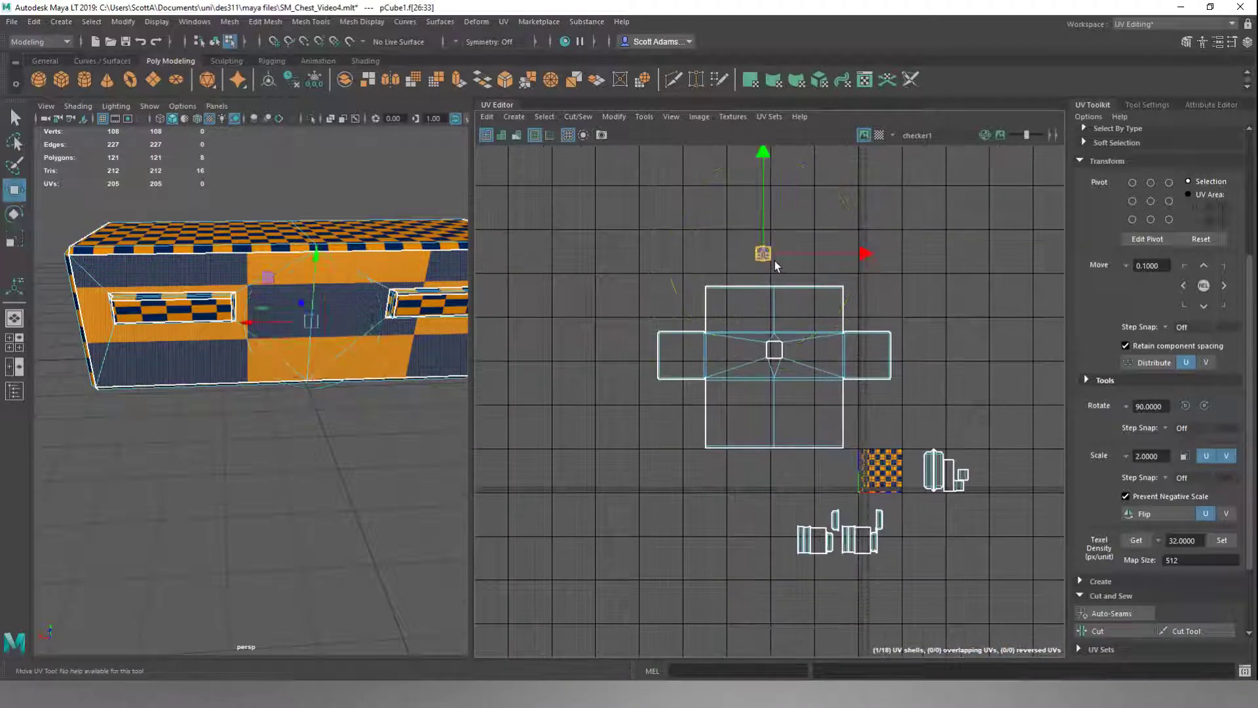
left_click_drag(764, 204, 787, 434)
left_click_drag(652, 378, 766, 493)
left_click_drag(775, 385, 638, 286)
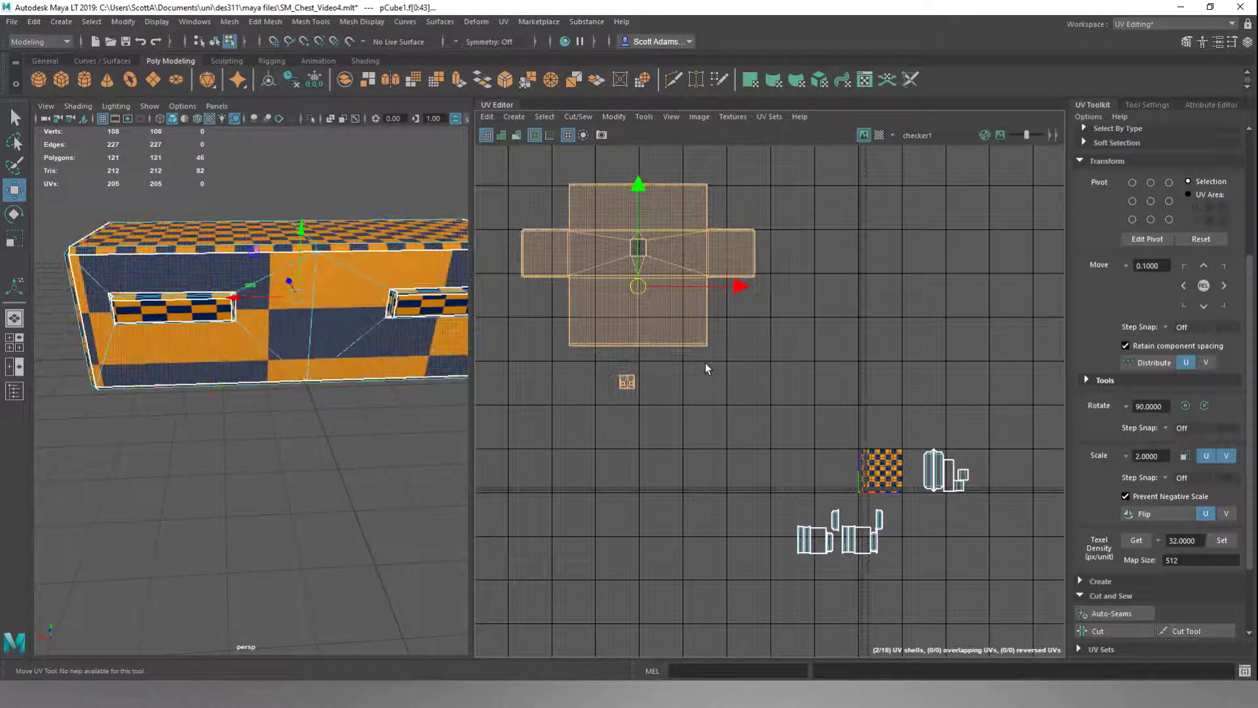
- Scale the back shell horizontally to the body shell's width and centre it beneath the bottom shell
scroll(734, 386, "up", 5)
left_click(760, 474)
left_click(761, 473)
key("r")
left_click_drag(823, 473, 896, 417)
key("w")
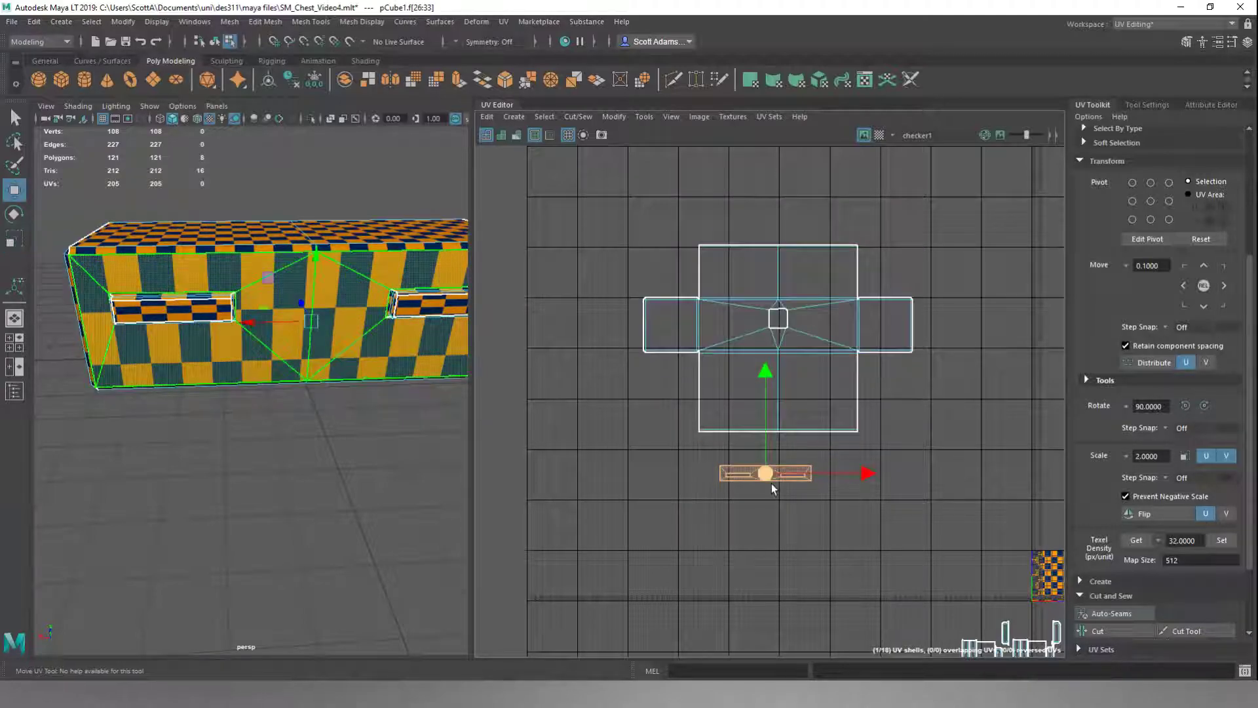
left_click_drag(819, 470, 935, 469)
- Stretch the back shell vertically and refine its height until its checkers are square on the chest
key("r")
left_click_drag(780, 388, 777, 237)
left_click_drag(776, 387, 780, 333)
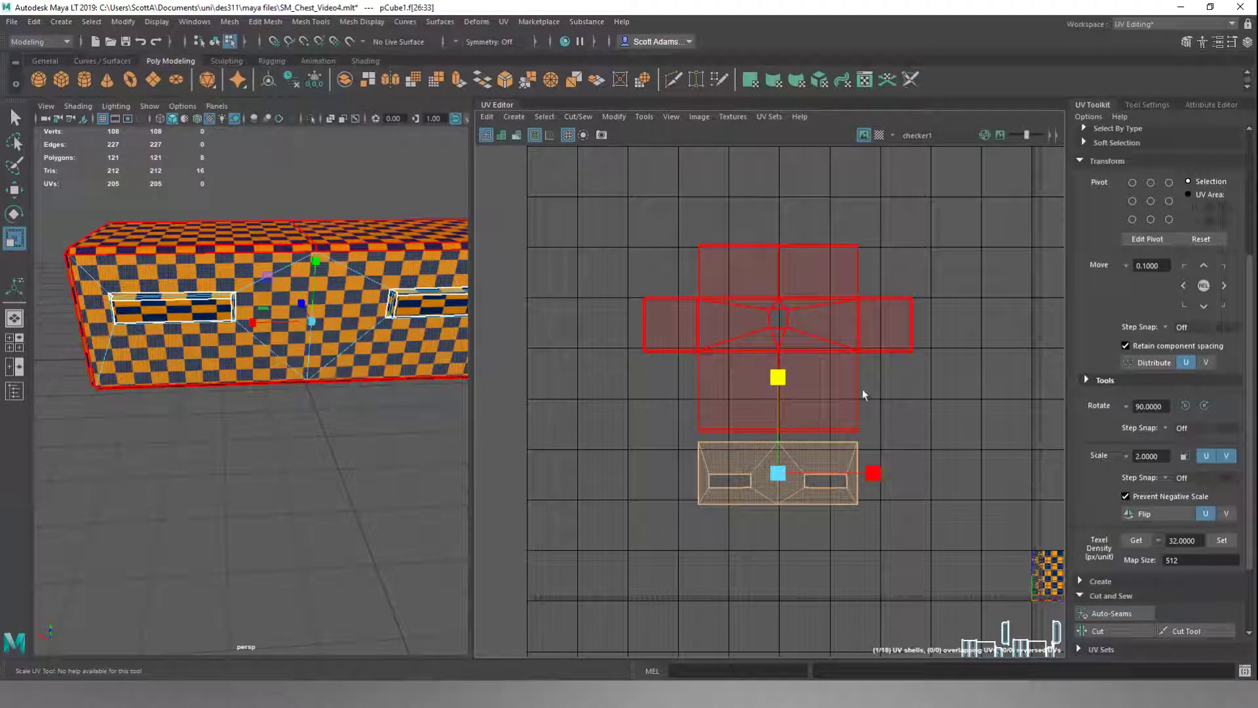
scroll(464, 298, "up", 5)
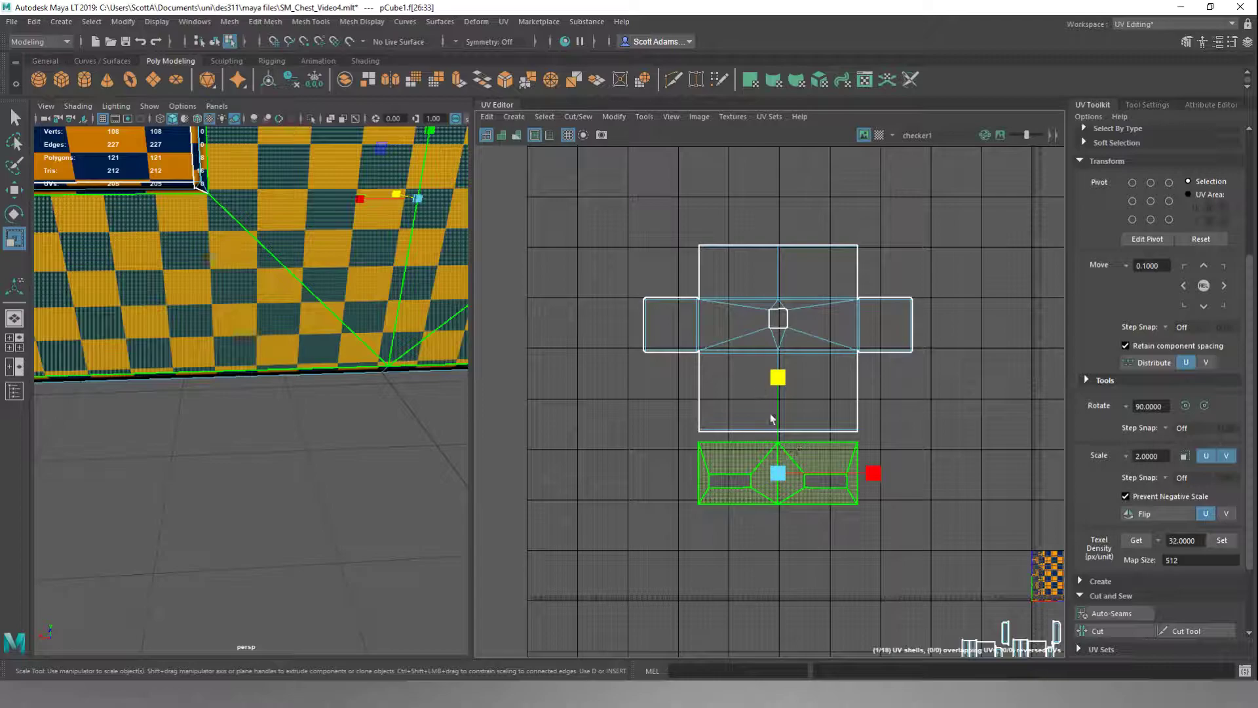
left_click_drag(775, 371, 775, 380)
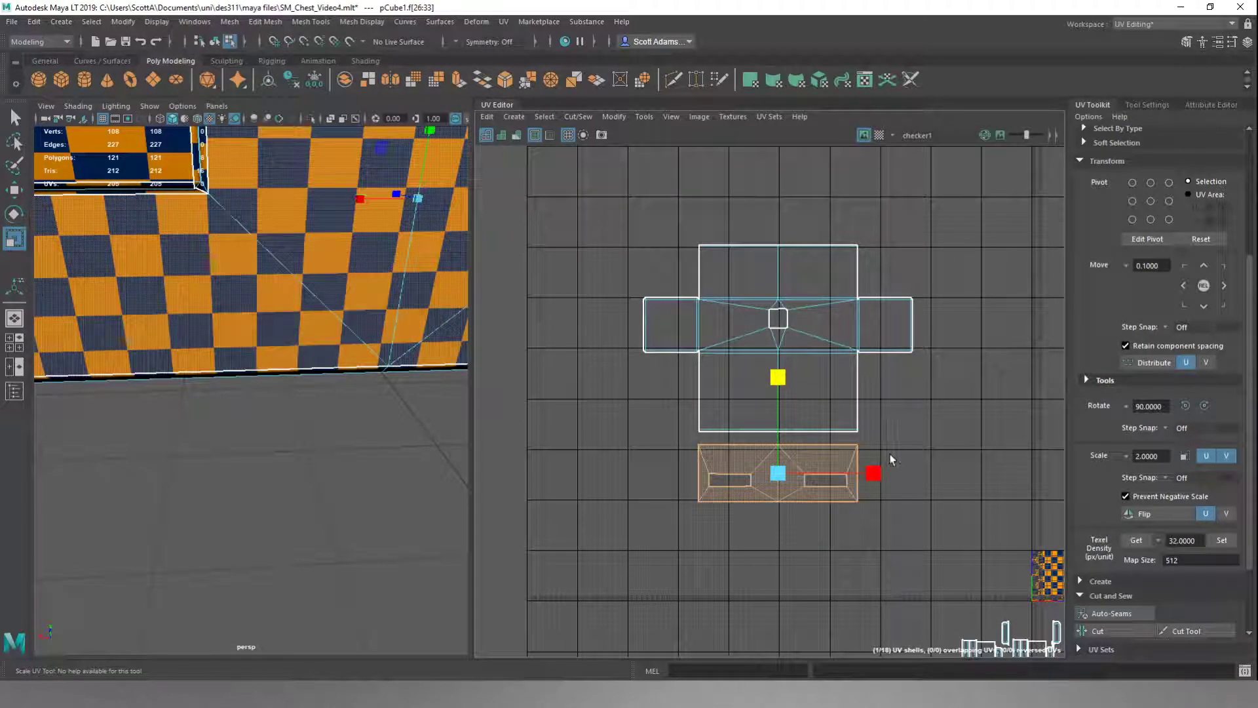
- Stitch the back shell to the bottom shell along their two shared border edges and clear the selection
right_click_drag(900, 420, 902, 390)
left_click(833, 435)
left_click(716, 441, "shift")
scroll(1087, 354, "up", 3)
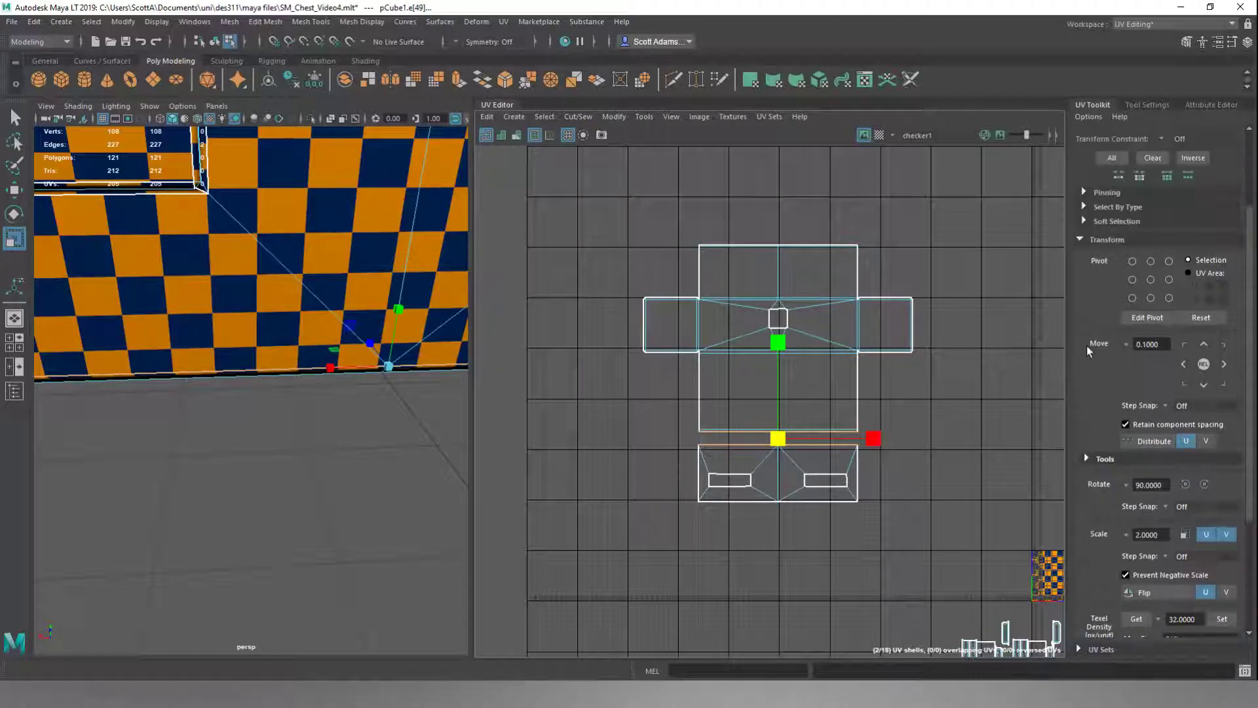
left_click(1080, 240)
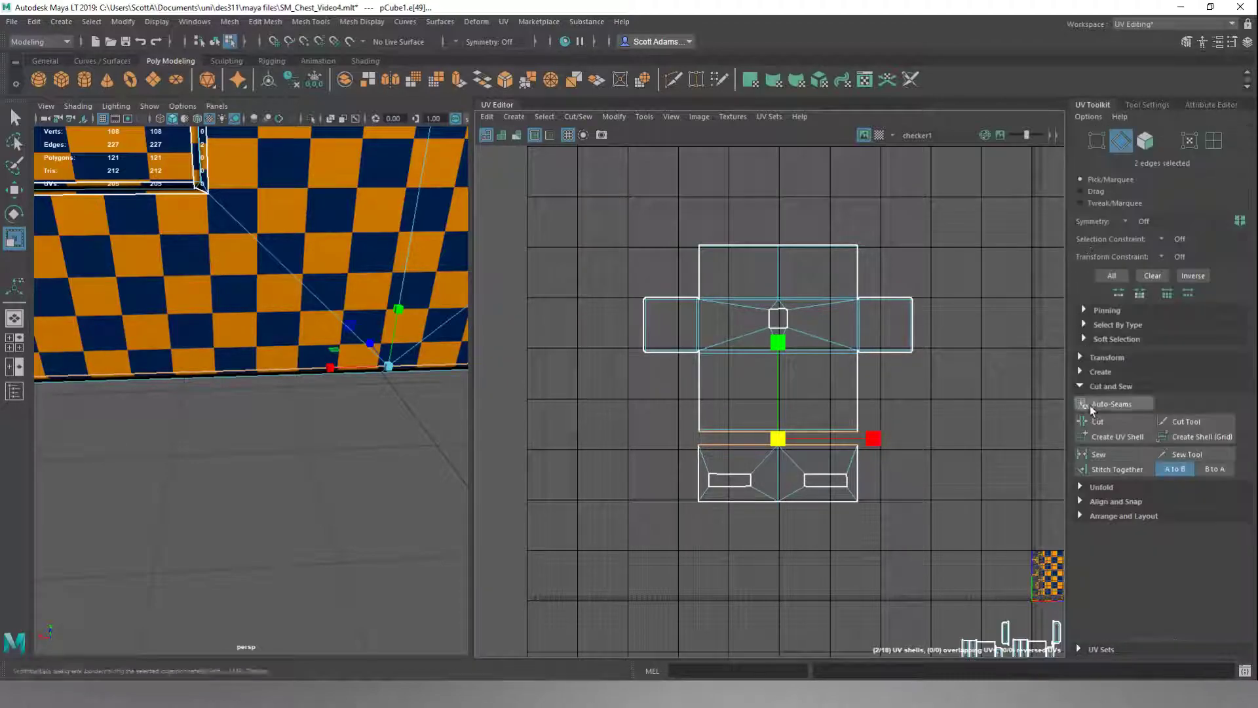
left_click(1097, 469)
left_click(926, 391)
- Select the fully joined body shell and move it to the right, above the checker tile
scroll(917, 393, "up", 3)
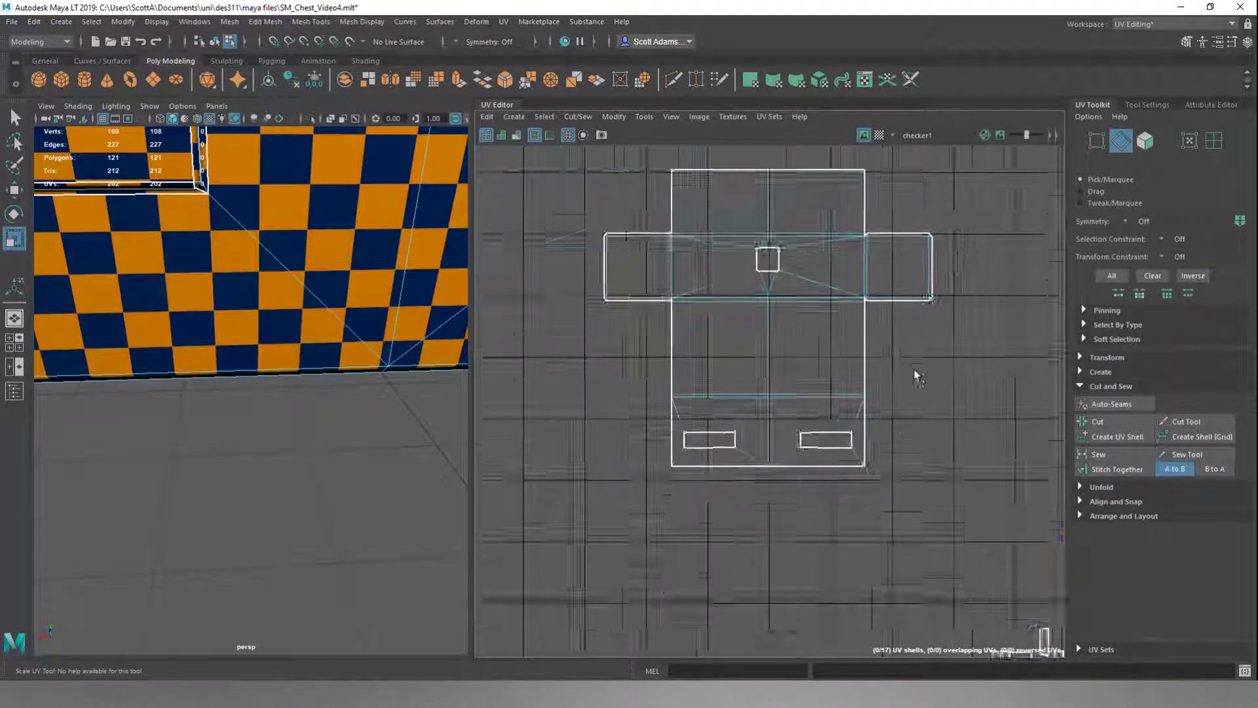
right_click_drag(916, 375, 852, 348)
left_click(801, 343)
middle_click_drag(975, 428, 711, 413, "alt")
key("w")
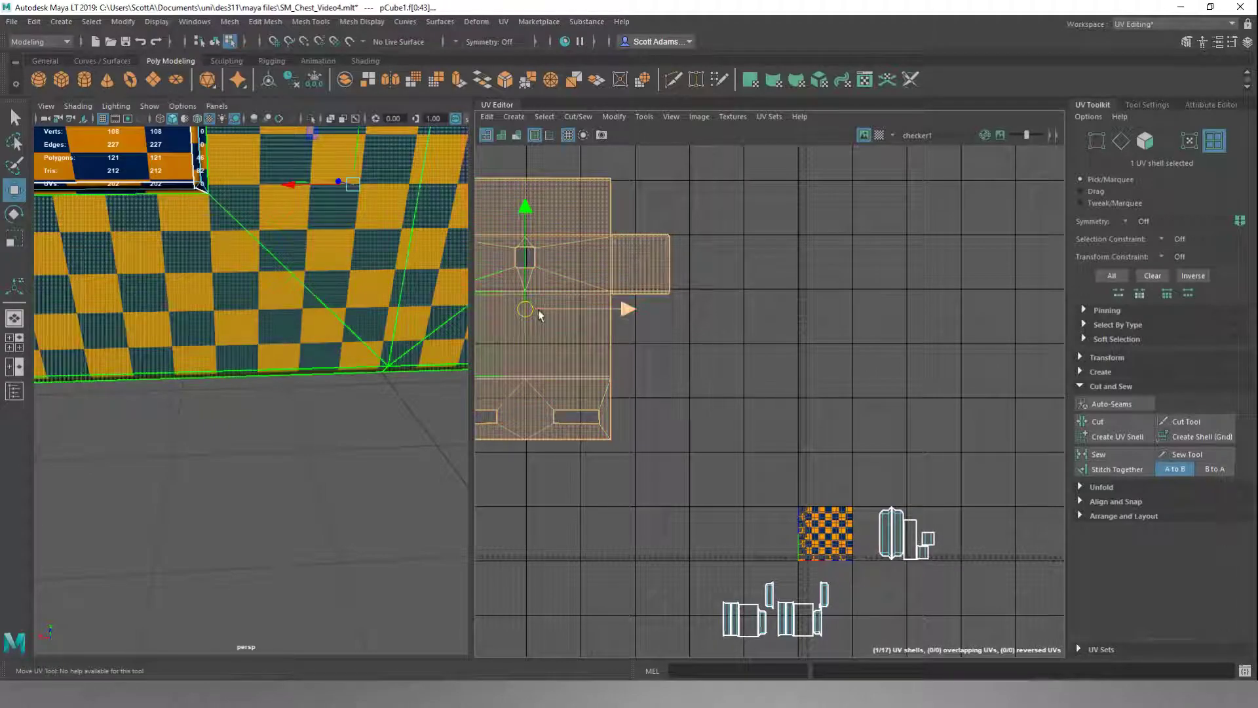
left_click_drag(527, 310, 965, 340)
- Select the five latch shells beside the checker tile and move them to the empty area above and left of it
middle_click_drag(743, 429, 685, 302, "alt")
left_click_drag(804, 382, 914, 451)
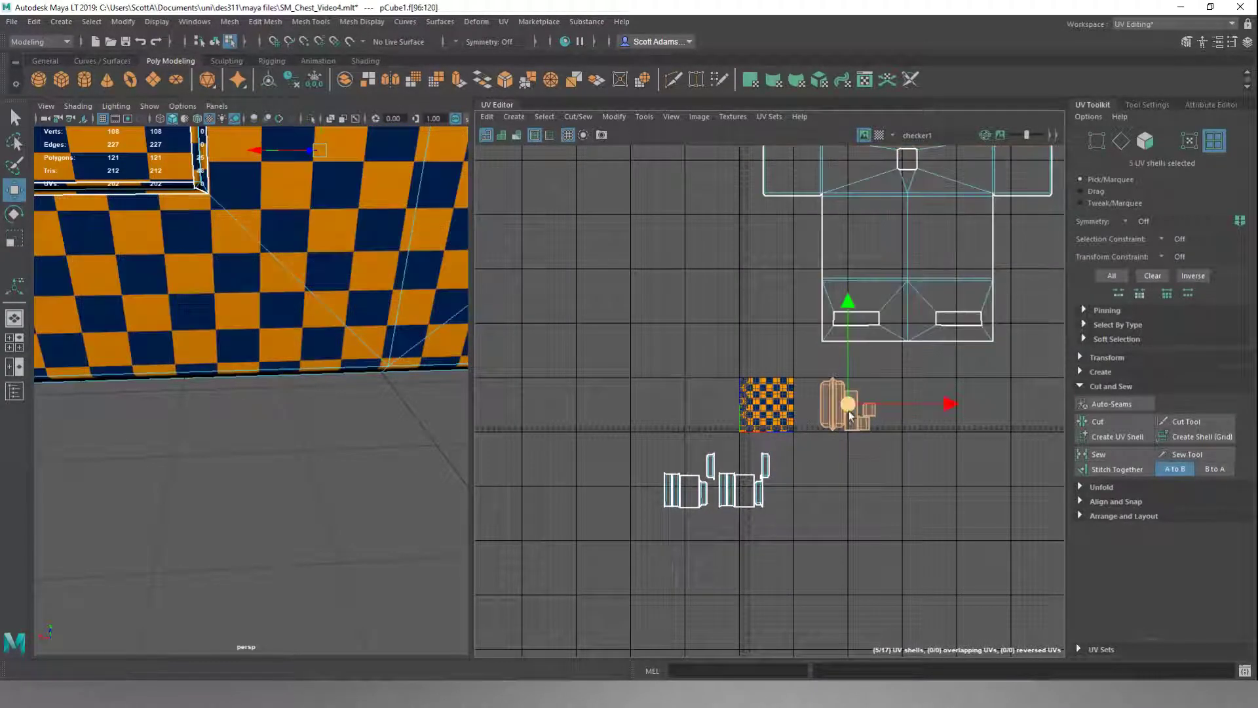
left_click_drag(269, 242, 477, 283, "alt")
right_click_drag(477, 283, 329, 384, "alt")
left_click_drag(284, 397, 354, 359, "alt")
middle_click_drag(261, 411, 388, 387, "alt")
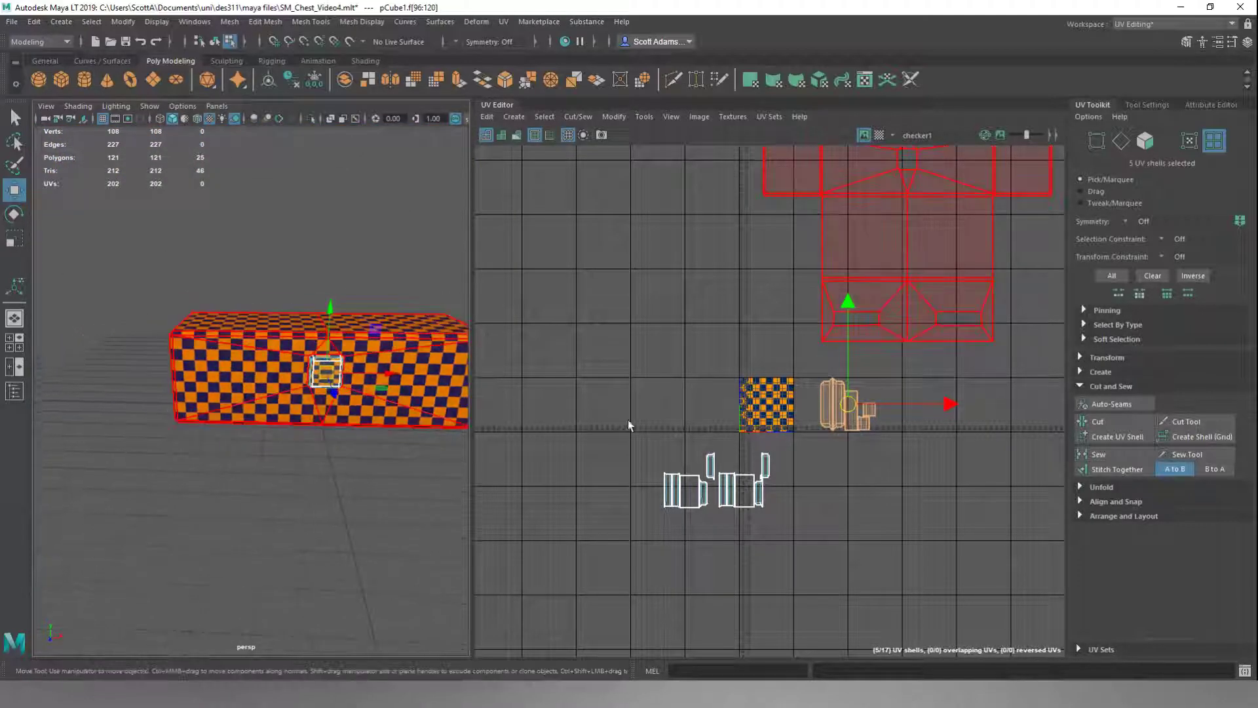
left_click_drag(852, 406, 633, 308)
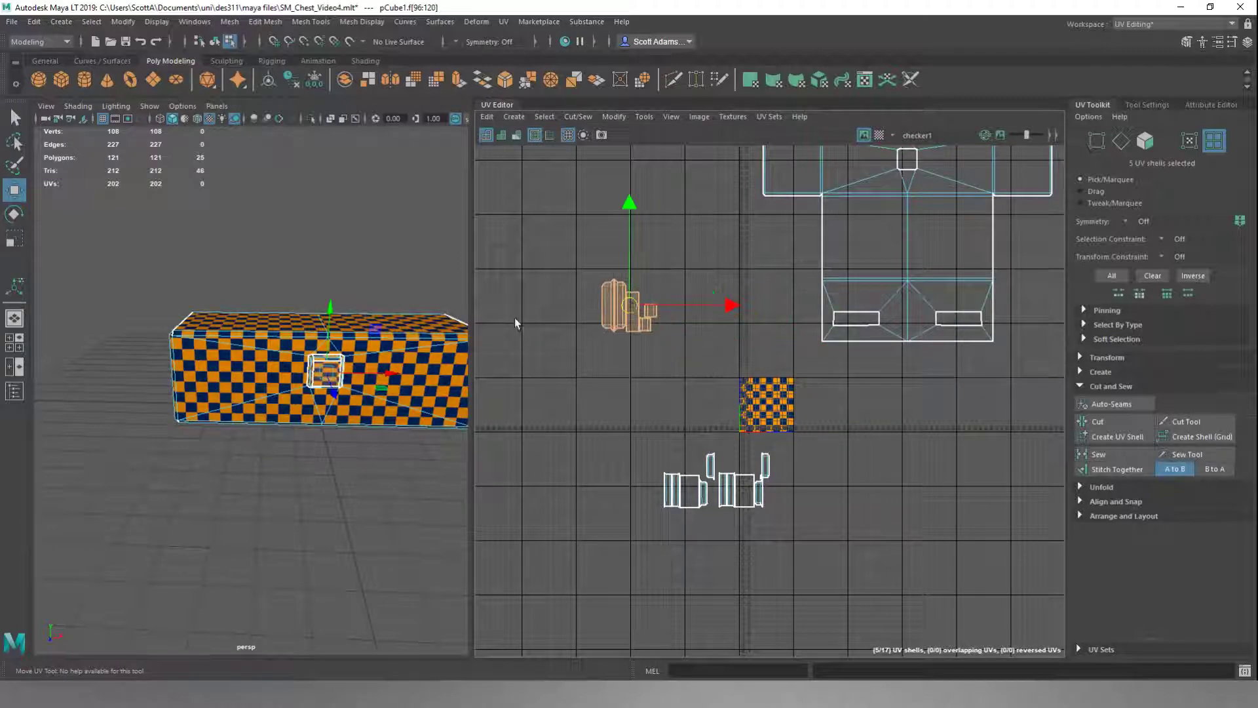
- Frame the latch on the chest's front and select its front face to locate its UV shell
left_click_drag(391, 365, 221, 348, "alt")
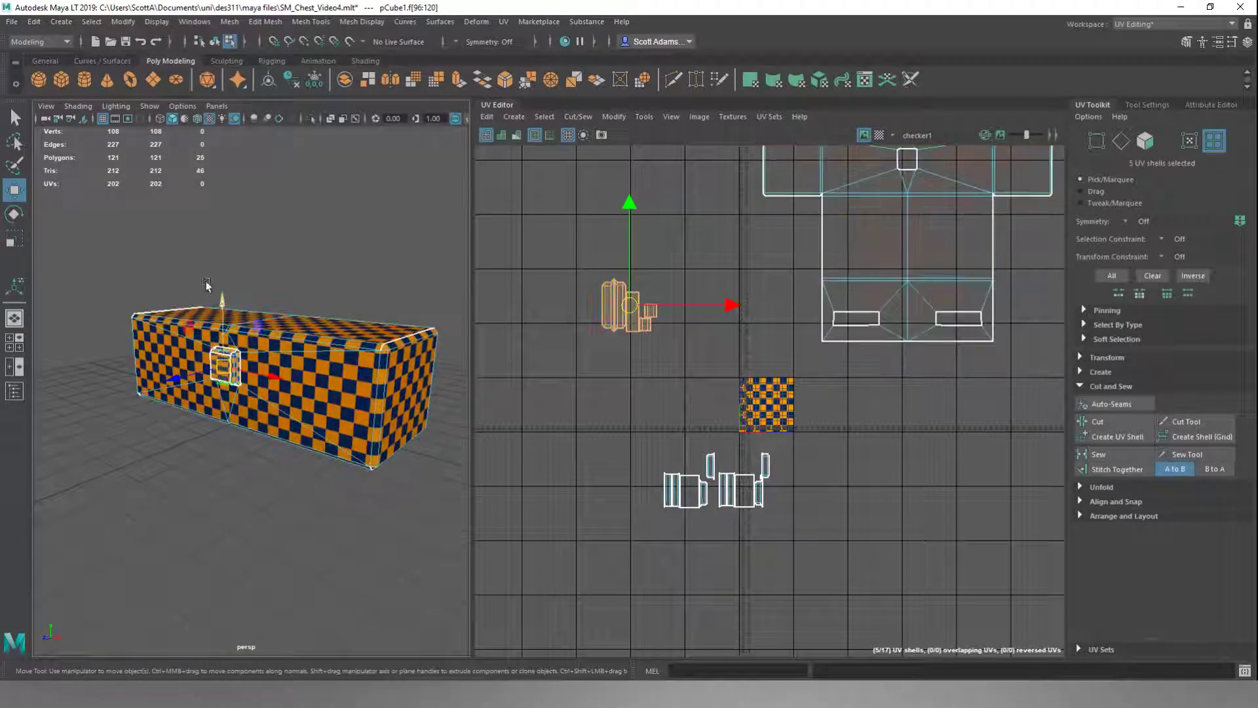
key("f")
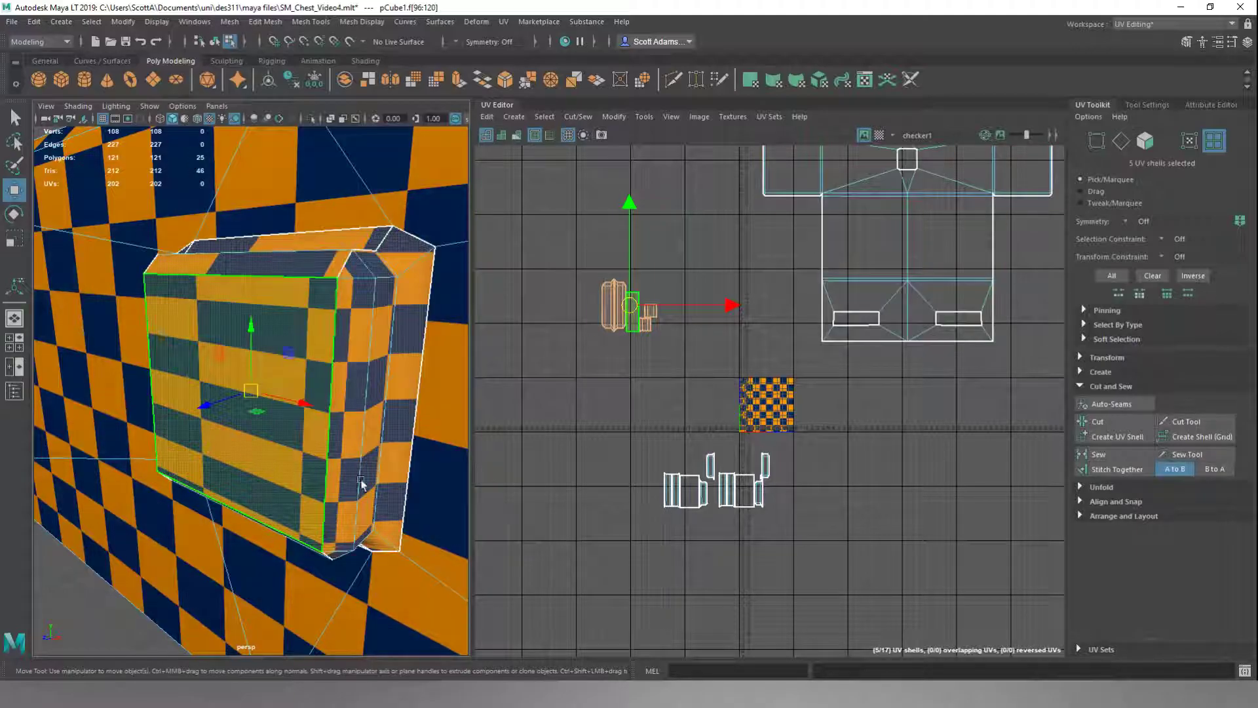
left_click_drag(284, 351, 318, 425, "alt")
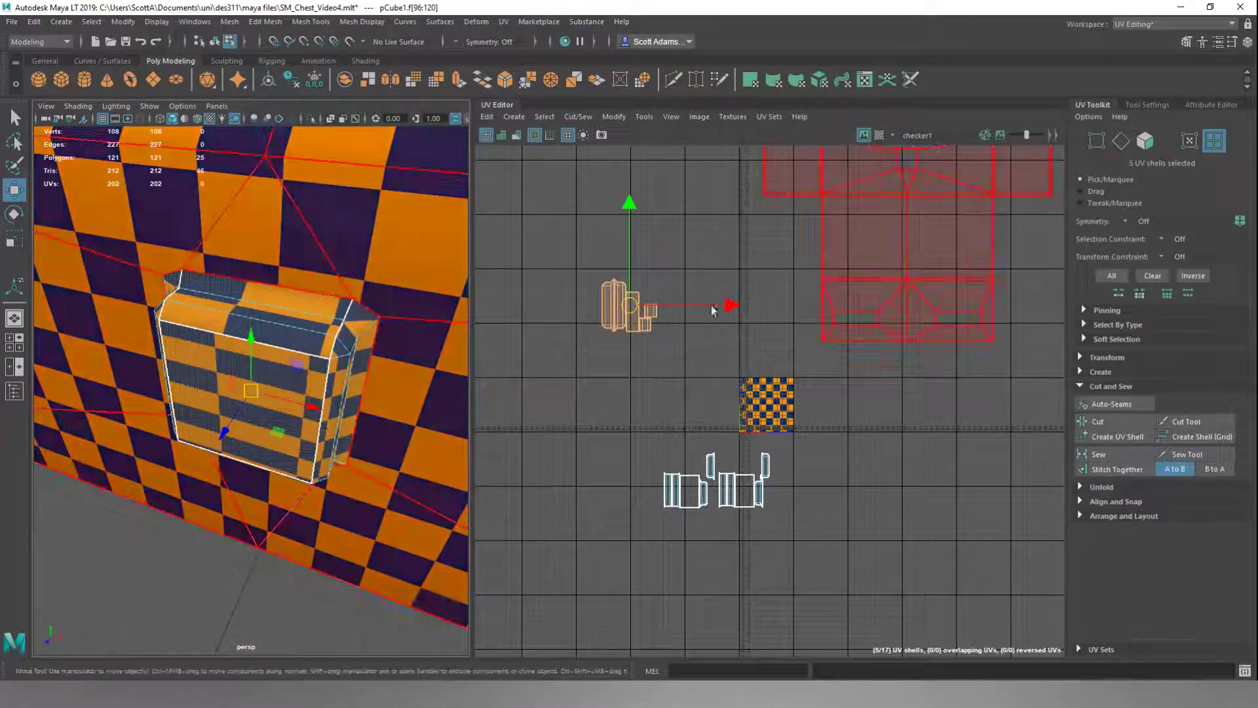
scroll(683, 291, "up", 5)
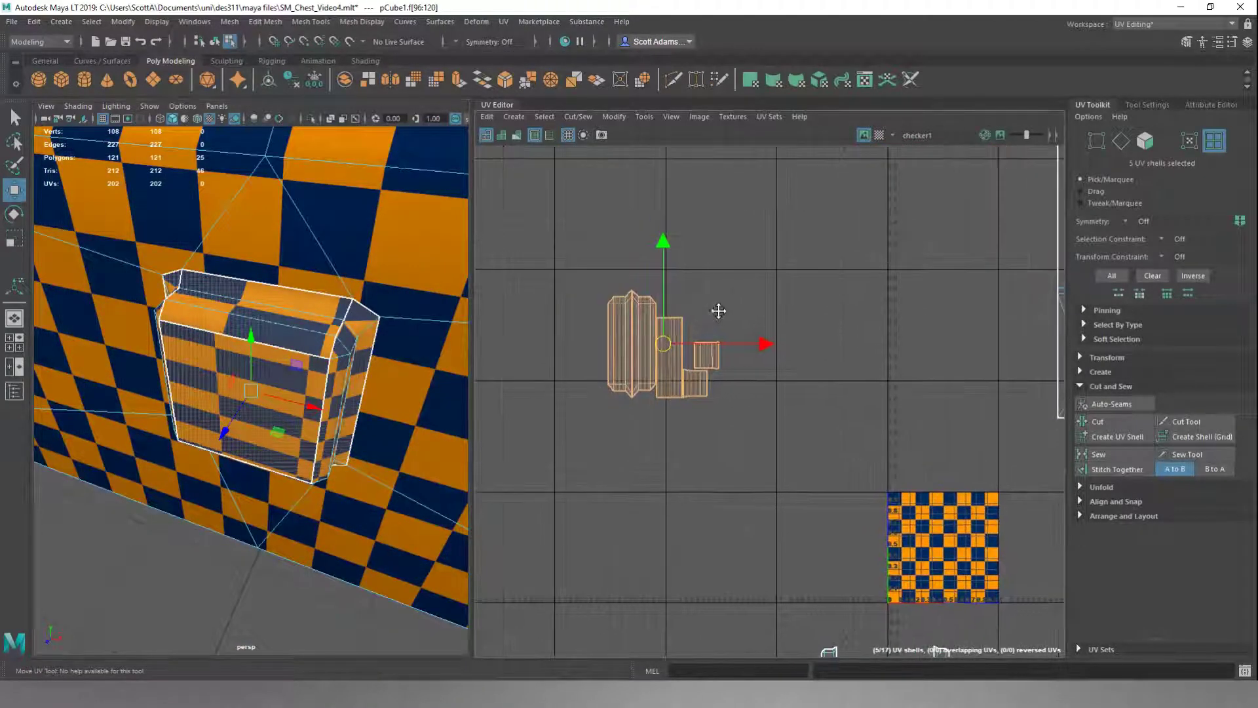
left_click(727, 301)
right_click_drag(778, 215, 778, 251)
left_click(221, 395)
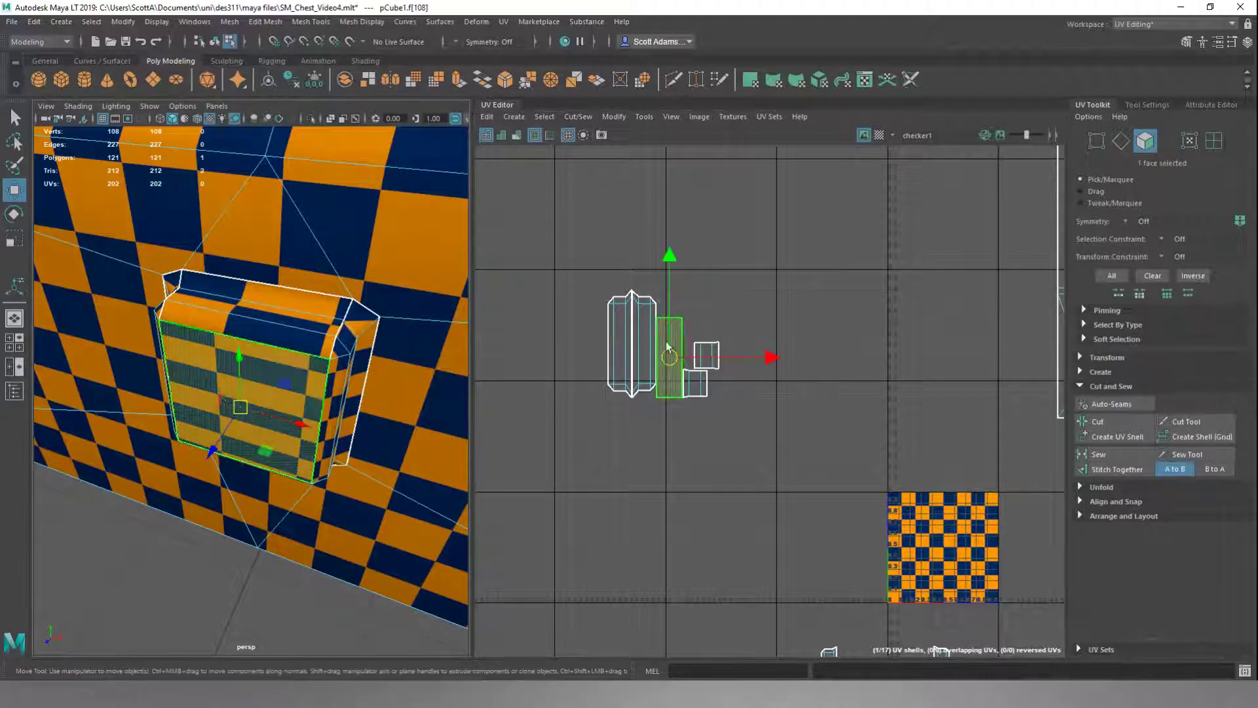
- Move the latch's front shell above the other latch shells and scale it in width and height until its checkers are square
left_click_drag(671, 357, 688, 219)
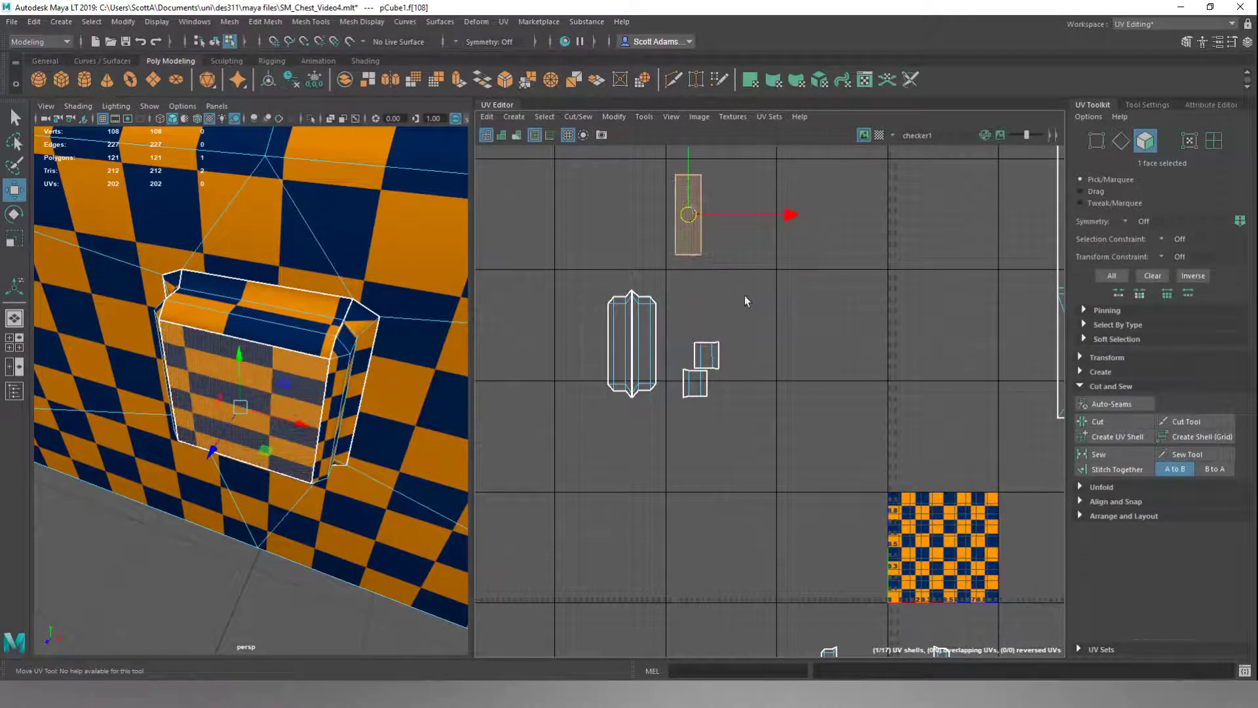
middle_click_drag(745, 293, 746, 380, "alt")
key("r")
left_click_drag(791, 299, 963, 300)
left_click_drag(380, 422, 430, 385, "alt")
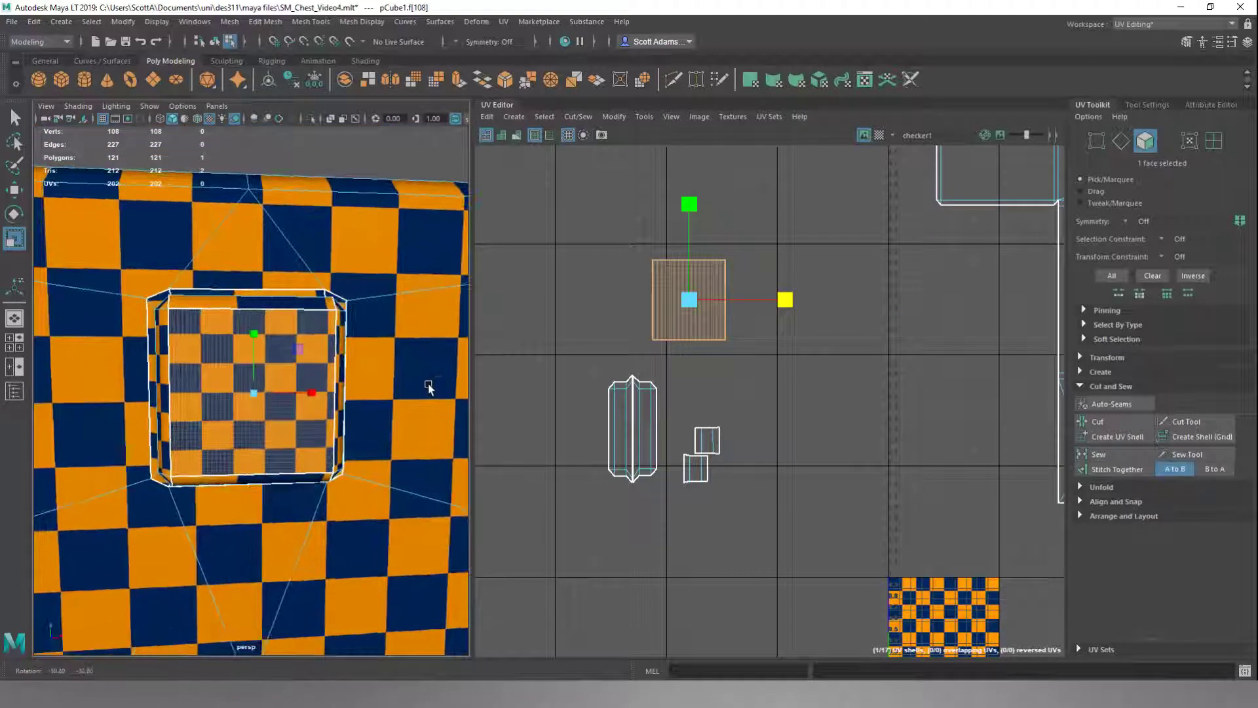
left_click_drag(785, 297, 772, 304)
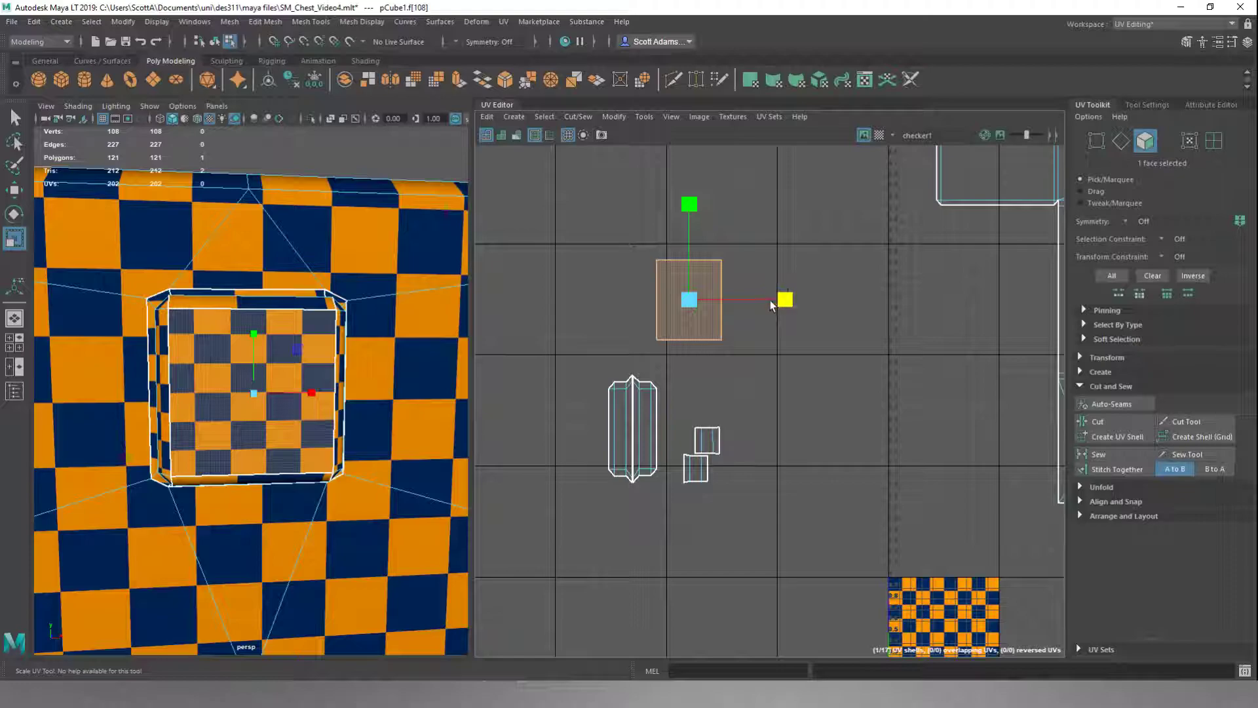
left_click_drag(688, 204, 690, 225)
scroll(327, 379, "down", 5)
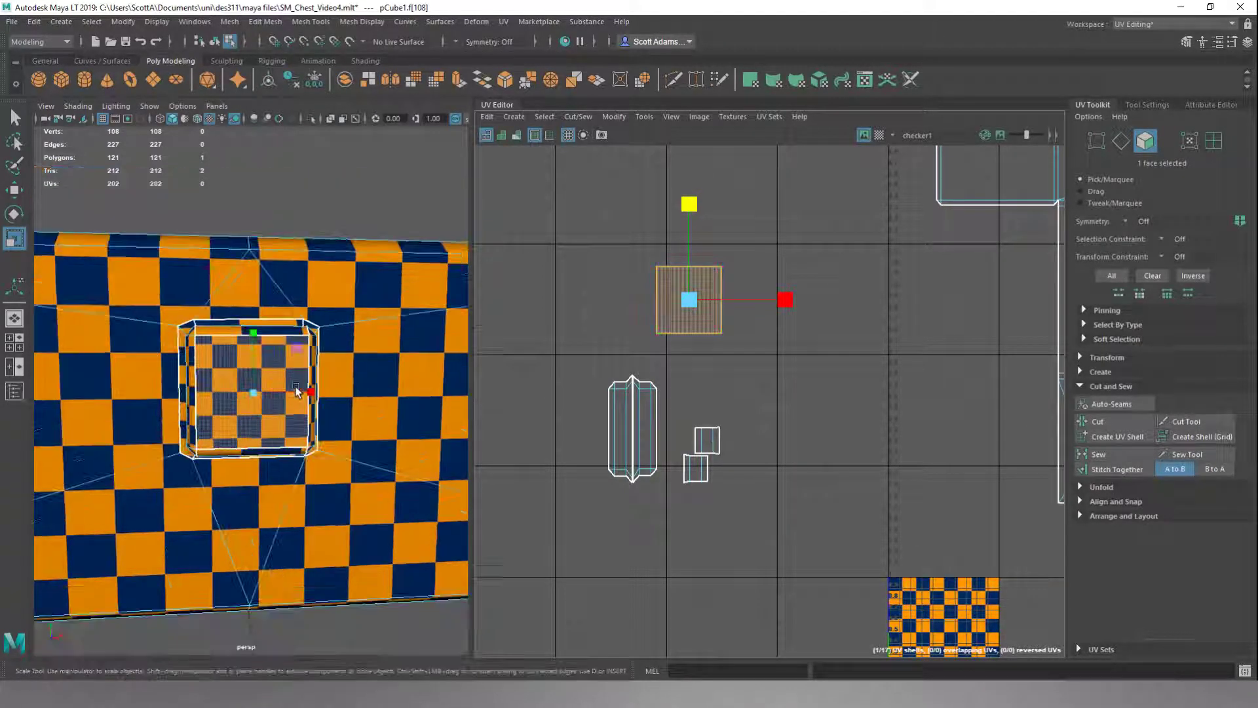
left_click_drag(326, 378, 393, 420, "alt")
scroll(289, 386, "up", 5)
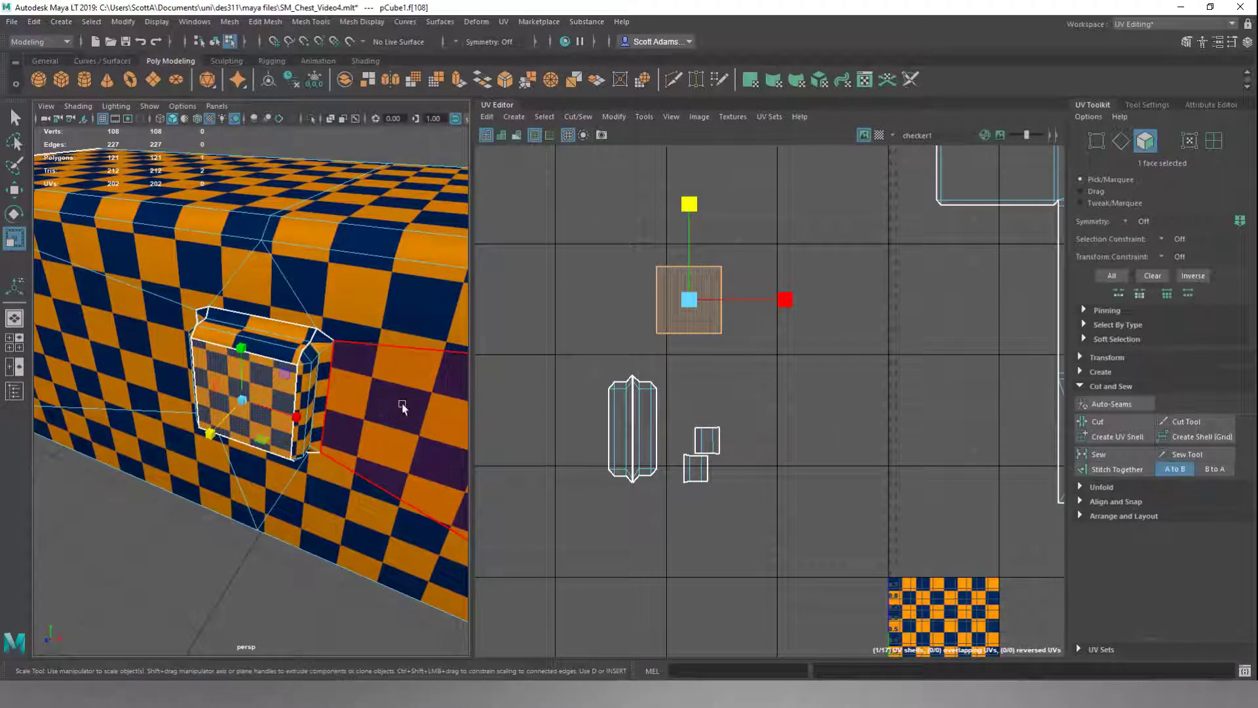
- Try to stitch the four surrounding latch shells to the front shell along its four border edges, and undo it
left_click(741, 354)
right_click_drag(780, 297, 780, 269)
left_click(668, 267)
left_click(657, 290, "shift")
left_click(675, 333, "shift")
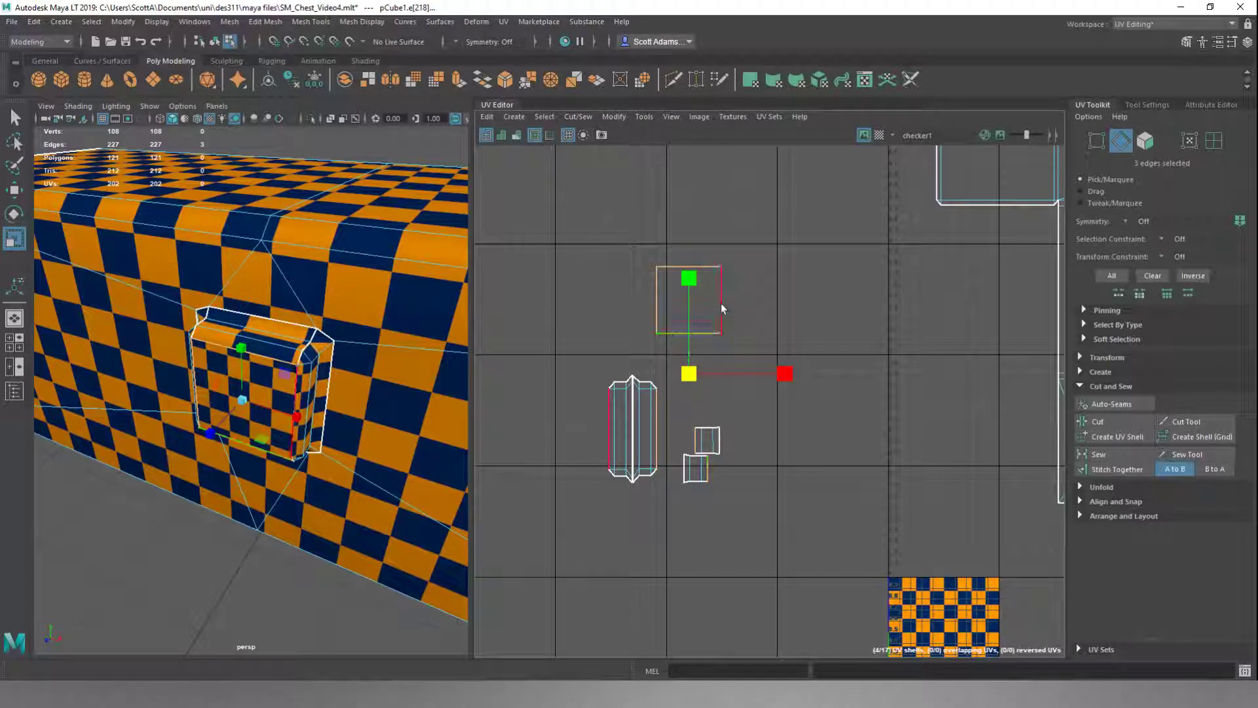
left_click(721, 307, "shift")
left_click(1099, 469)
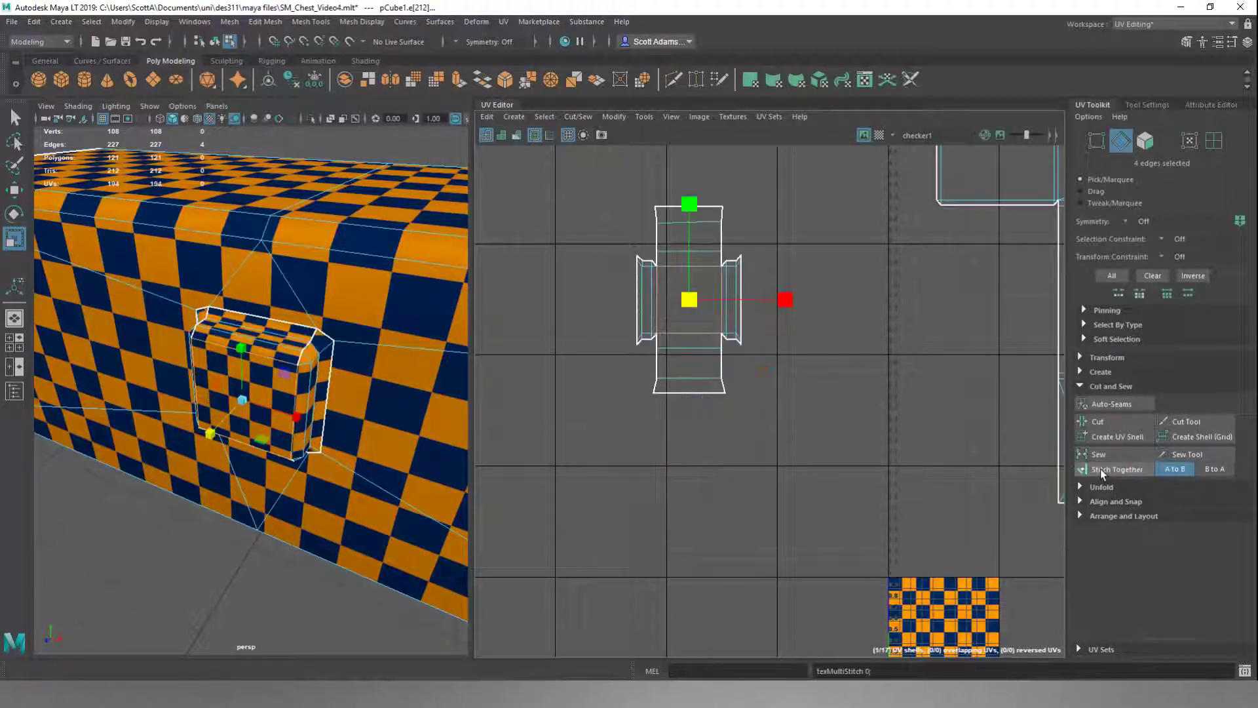
left_click_drag(352, 346, 308, 365, "alt")
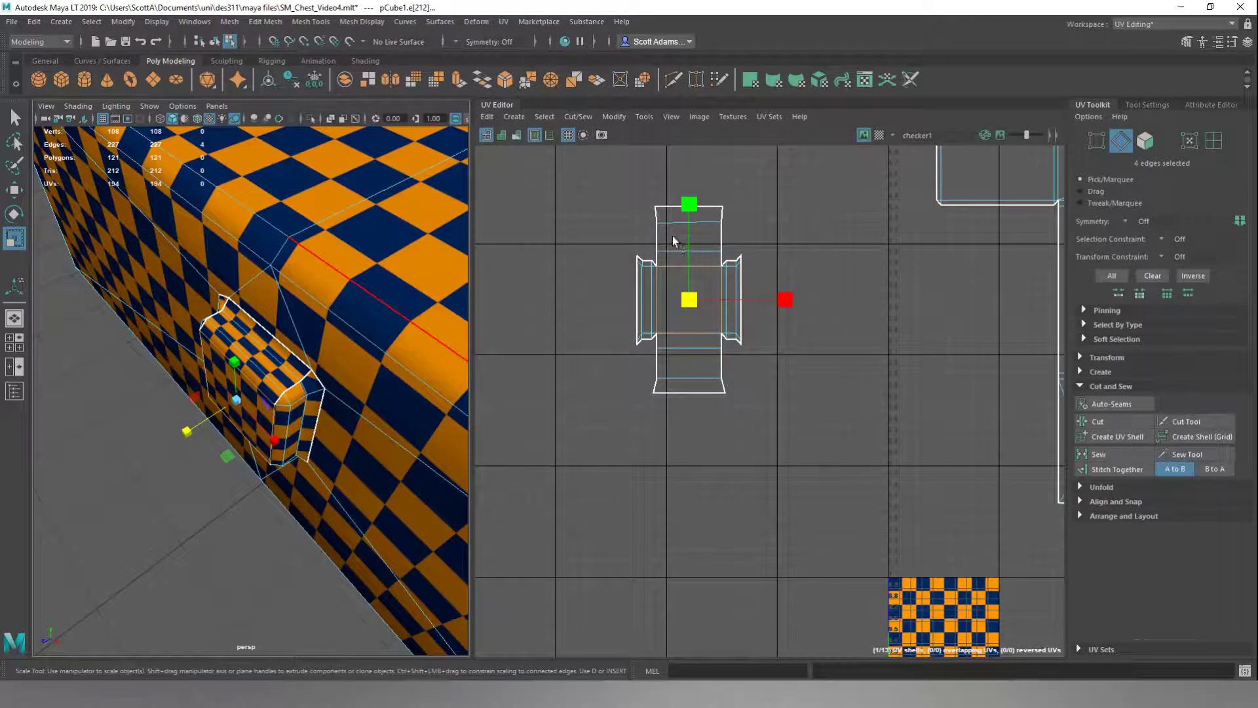
left_click(748, 220)
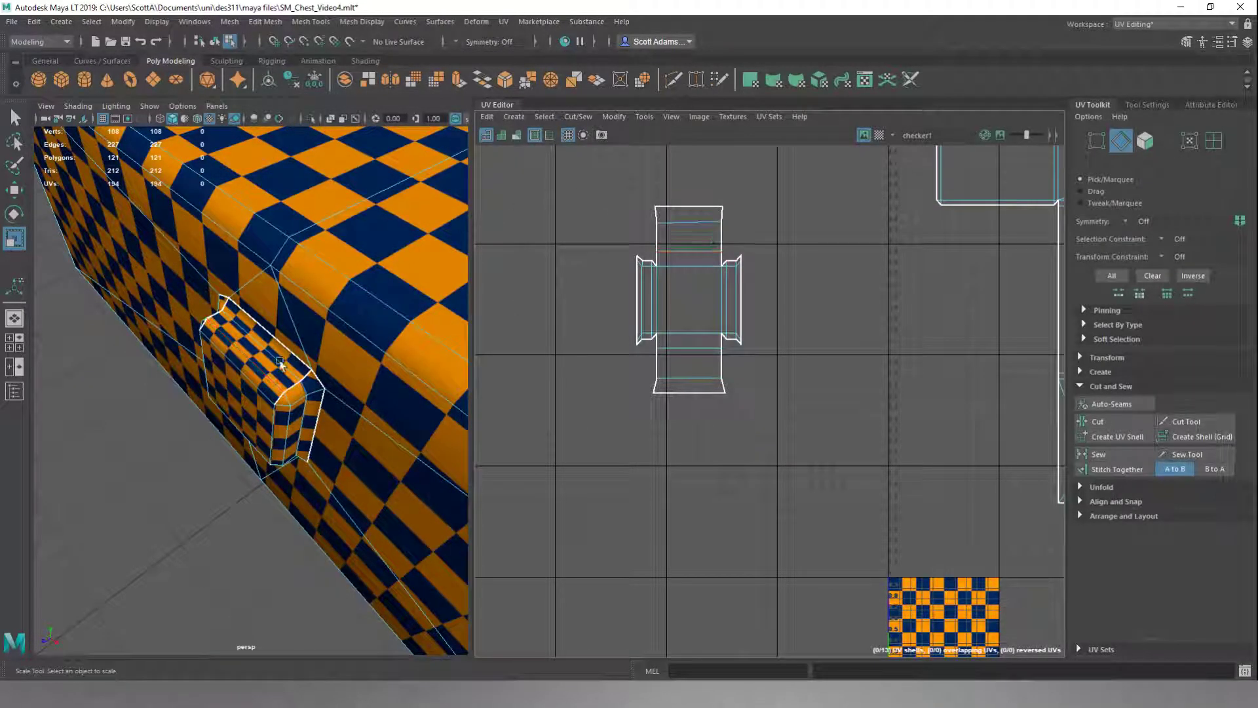
key("ctrl+z")
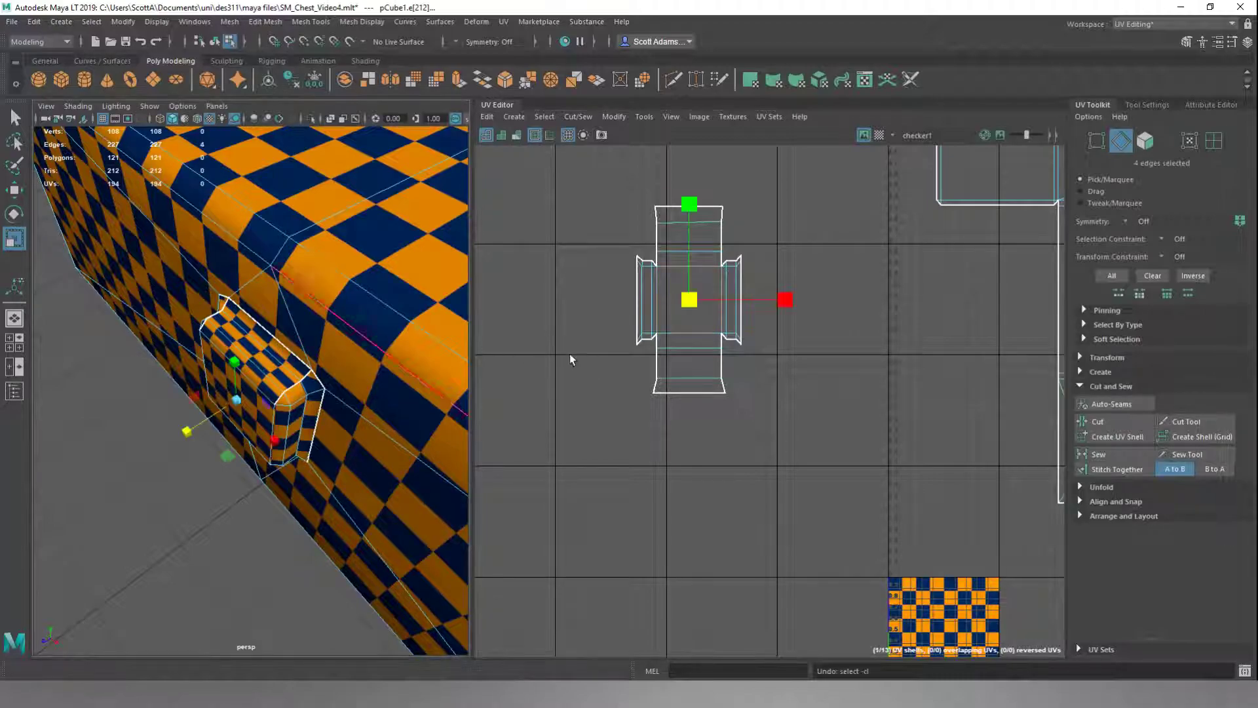
key("ctrl+z")
- Select the latch's two tall side shells one at a time and place them on either side of the square front shell
left_click(585, 301)
right_click_drag(584, 301, 519, 282)
left_click(642, 423)
key("w")
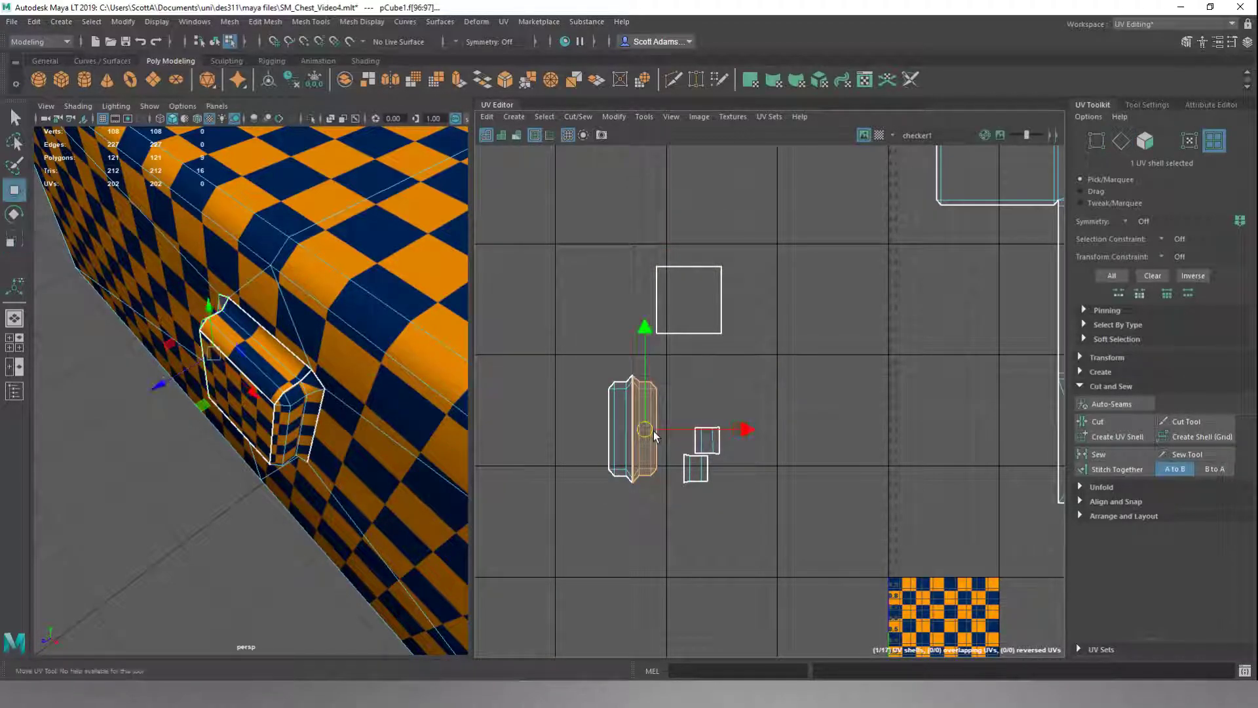
left_click_drag(643, 429, 636, 302)
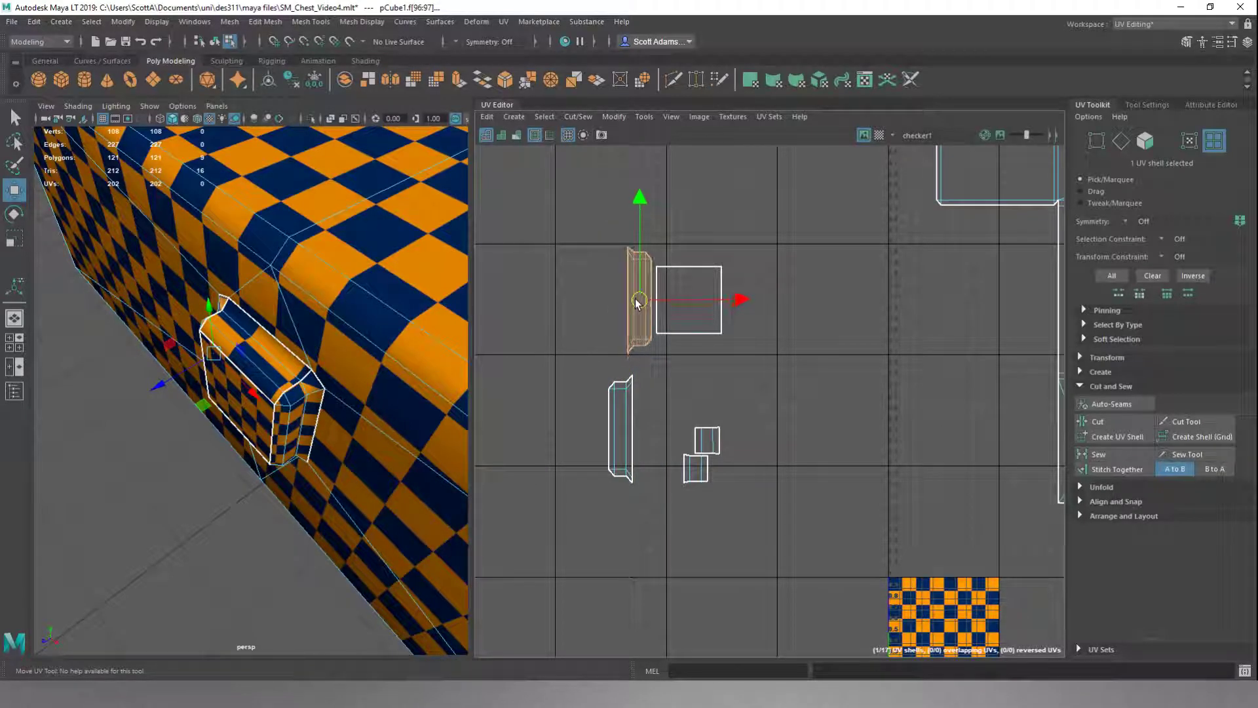
left_click(620, 427)
left_click_drag(620, 429, 744, 299)
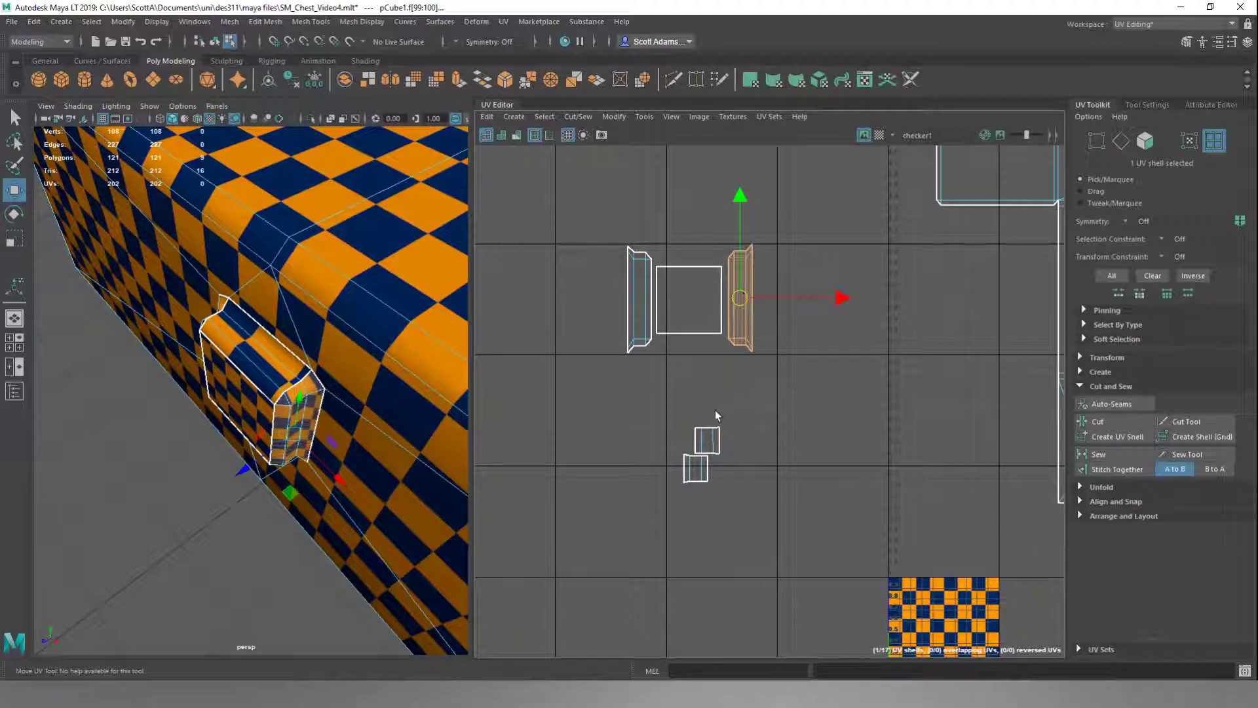
- Rotate the latch's small top and bottom shells 90 degrees counterclockwise
left_click(707, 439)
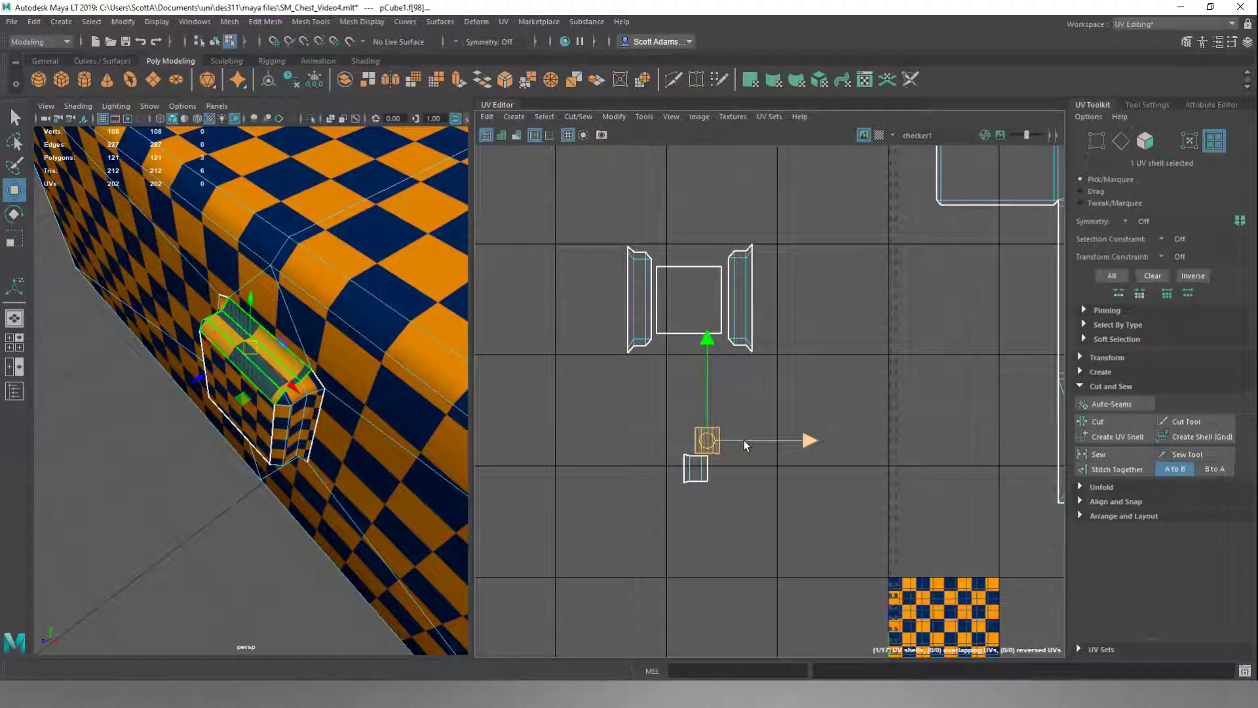
right_click_drag(650, 405, 656, 354)
right_click_drag(733, 363, 711, 365)
left_click(707, 439)
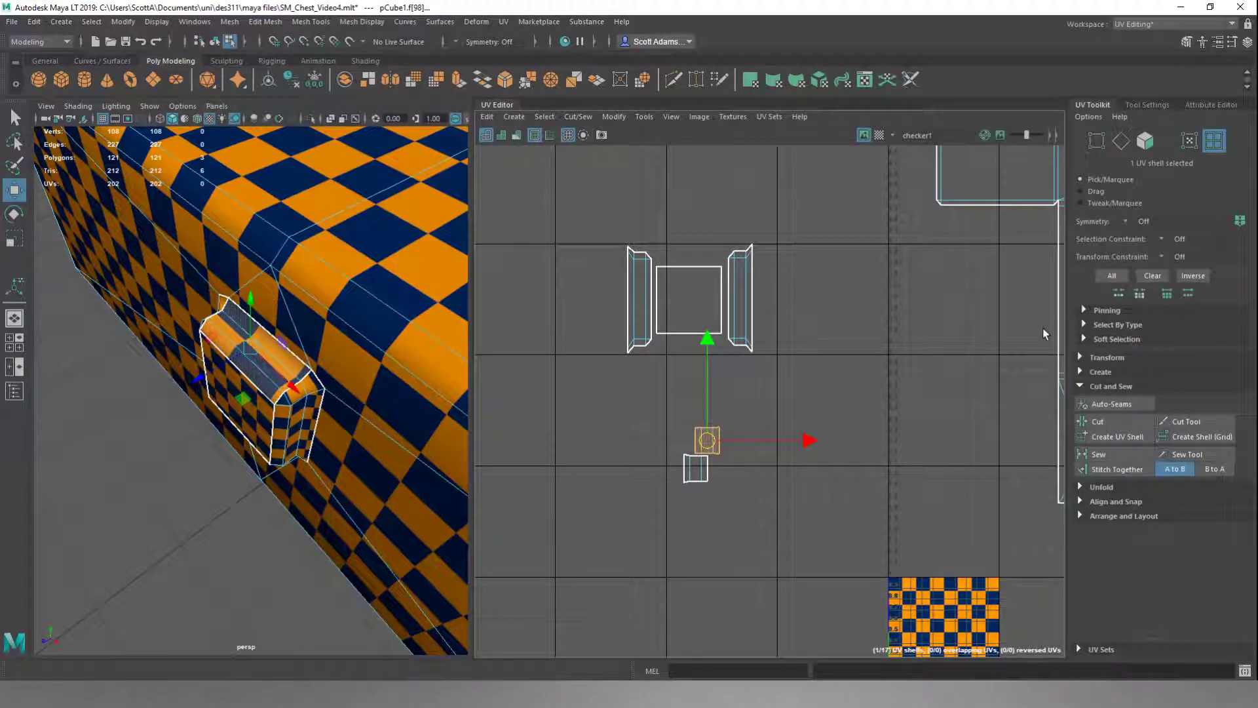
left_click(1080, 357)
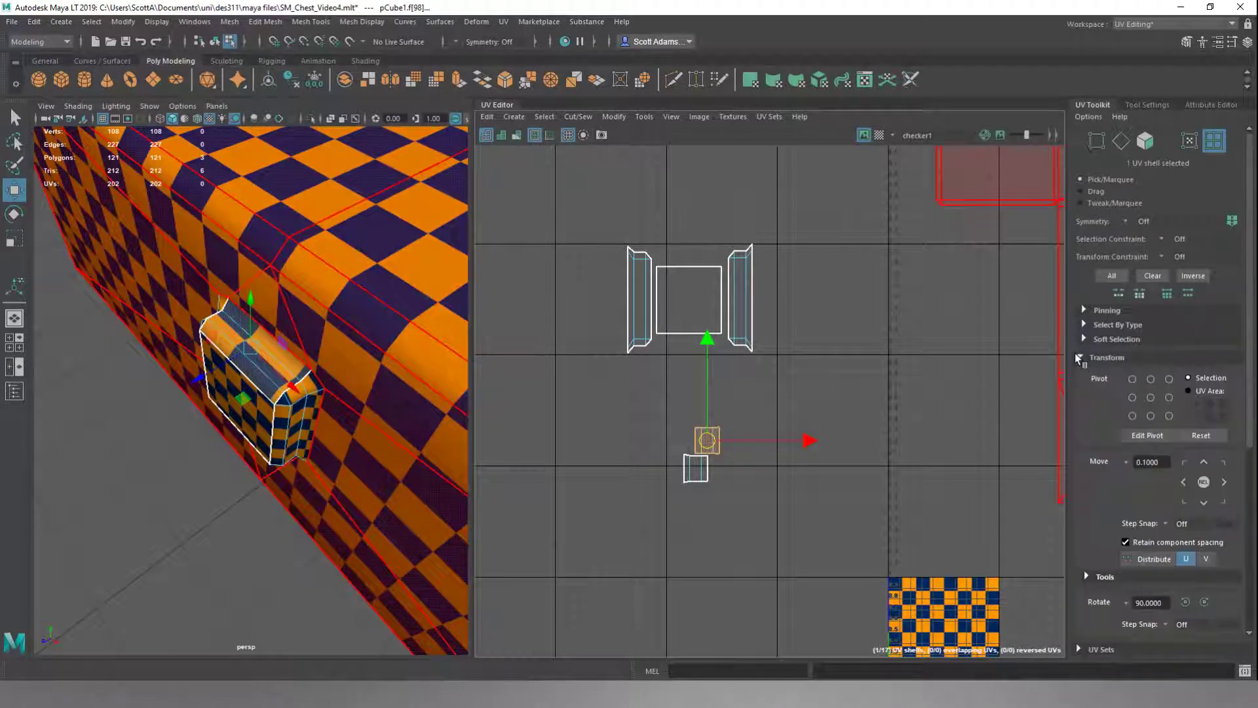
left_click(1186, 602)
left_click(692, 479)
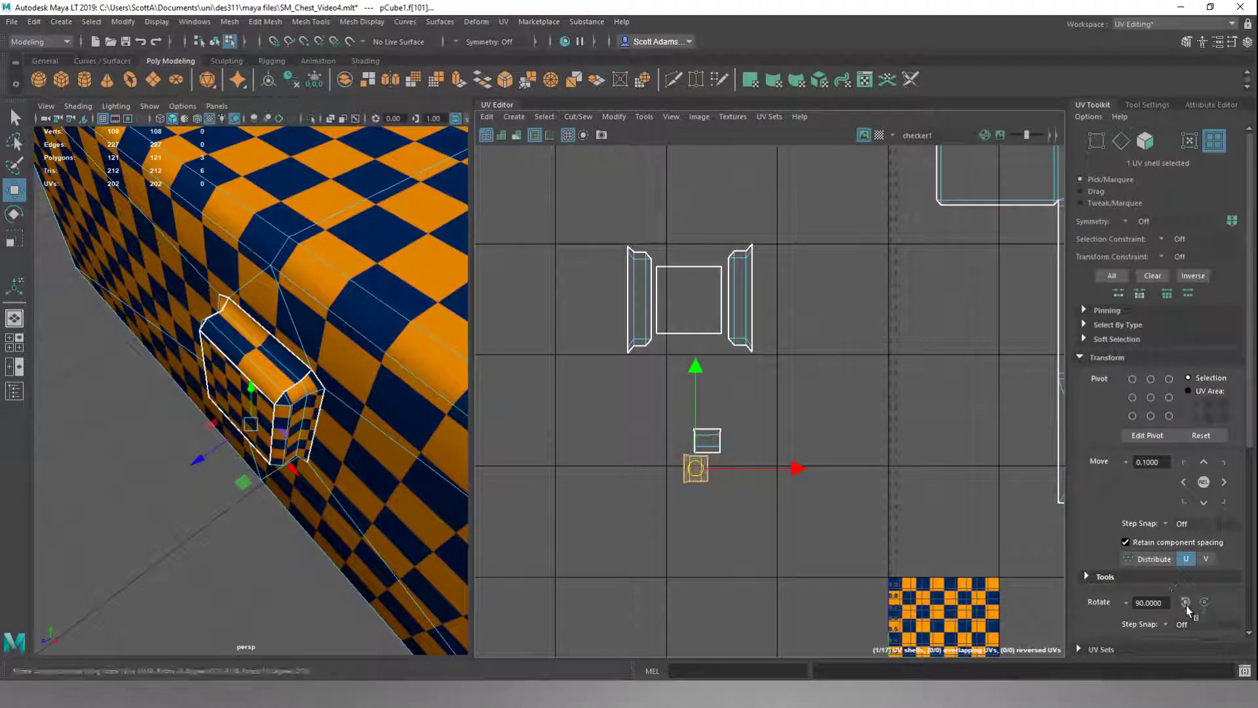
left_click(1185, 602)
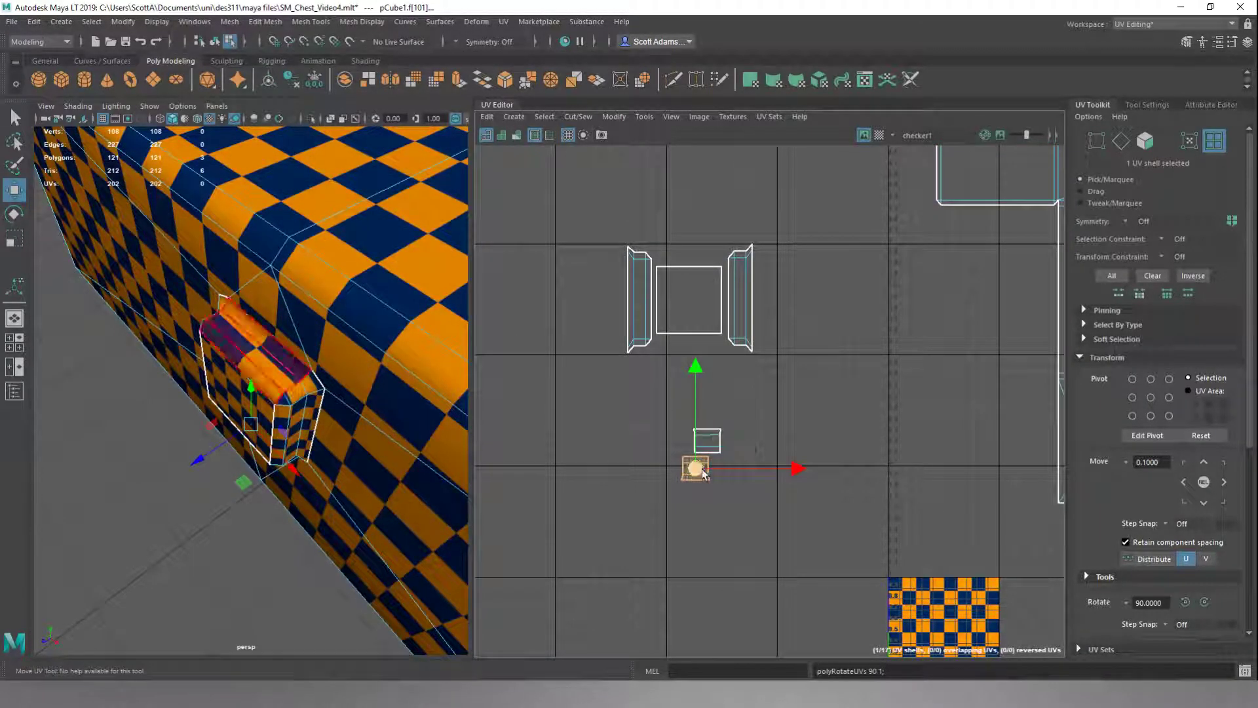
- Place the small bottom shell below the latch's front shell and the small top shell above it
left_click_drag(700, 471, 695, 373)
left_click(708, 441)
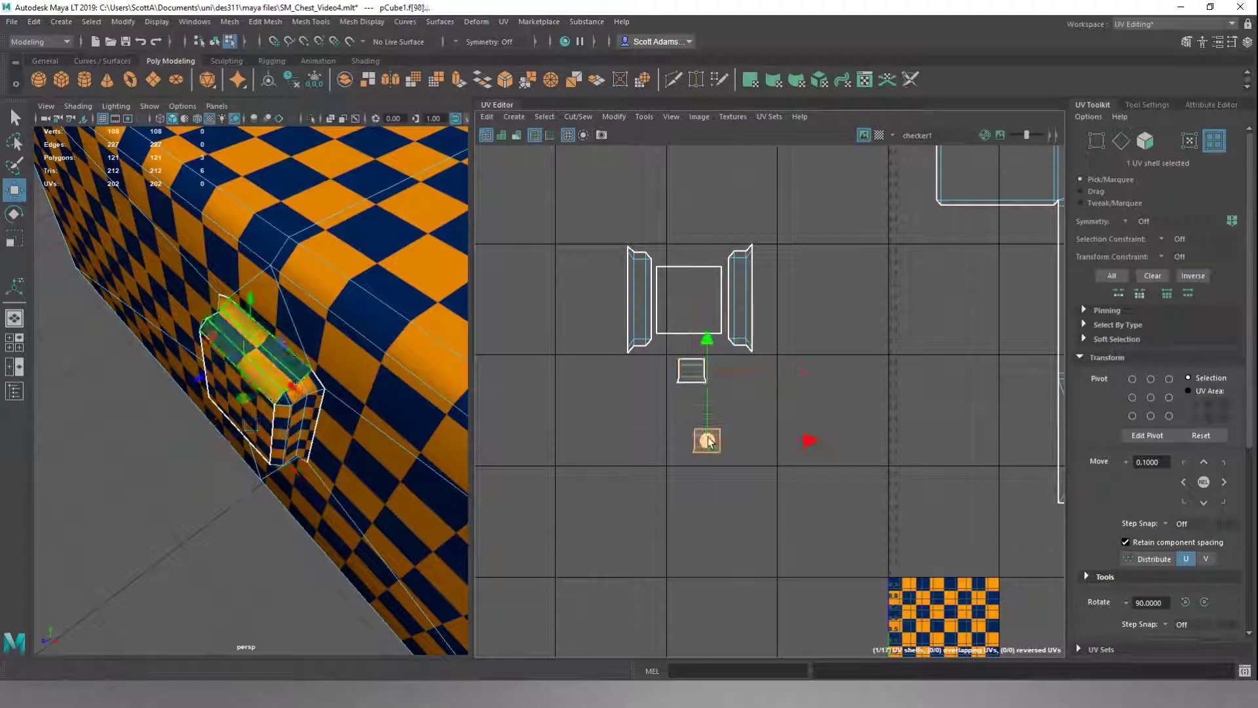
left_click_drag(707, 447, 690, 249)
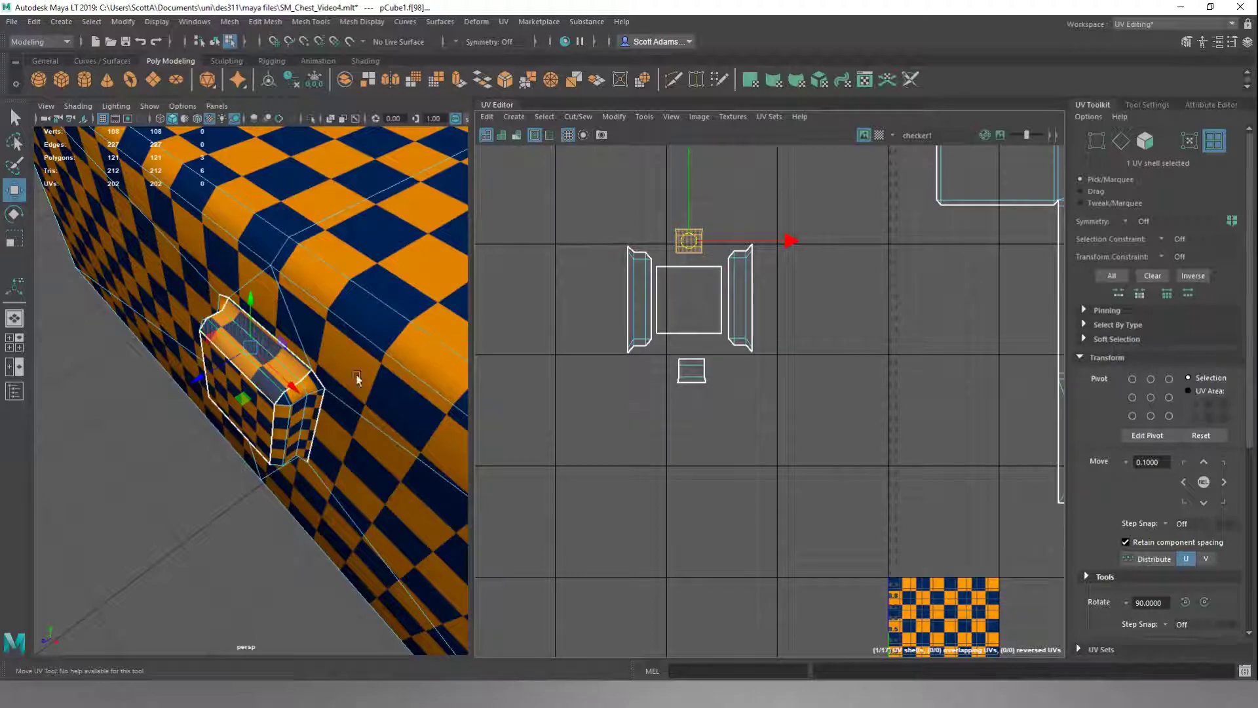
- Enlarge the latch's top shell uniformly and move it up clear of the front and side shells
key("r")
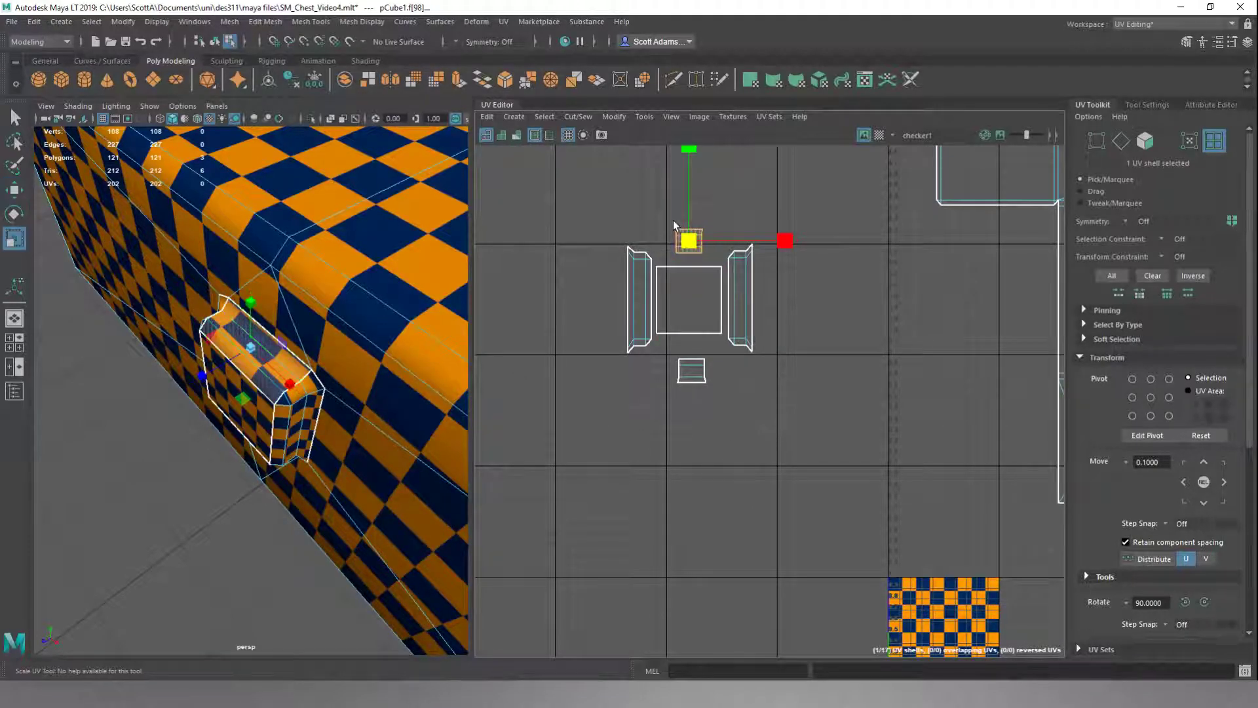
left_click_drag(689, 240, 1021, 97)
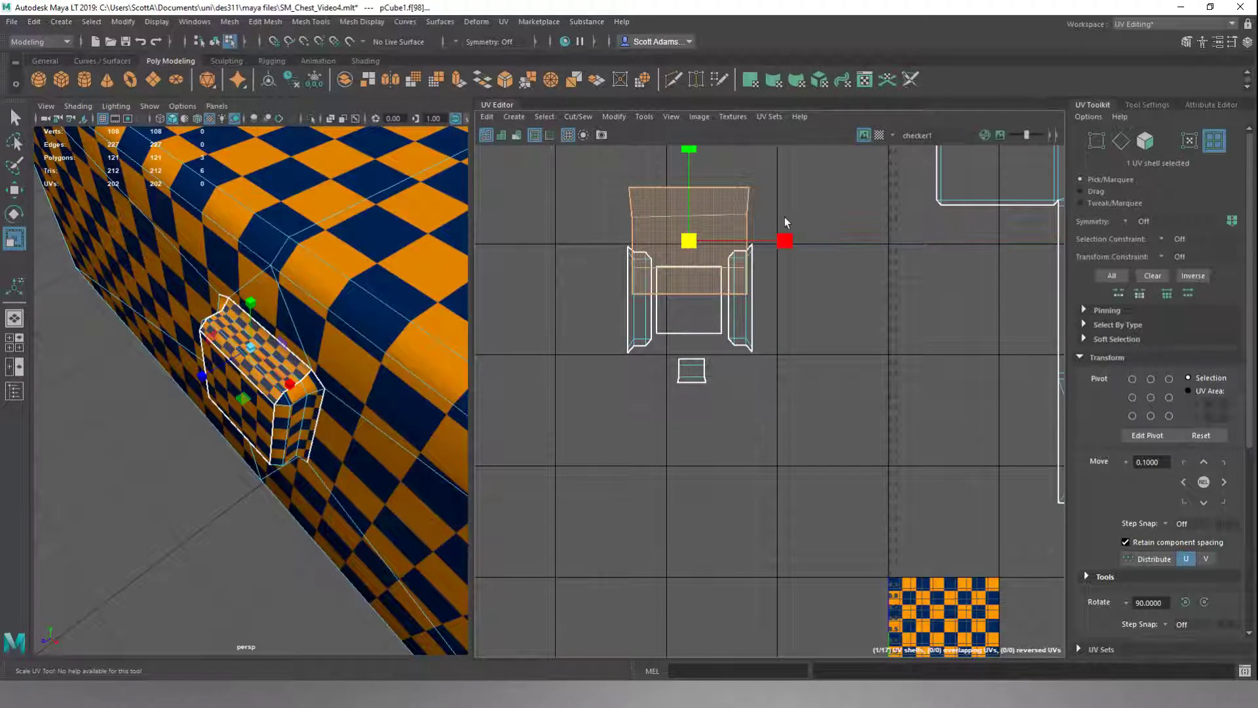
key("w")
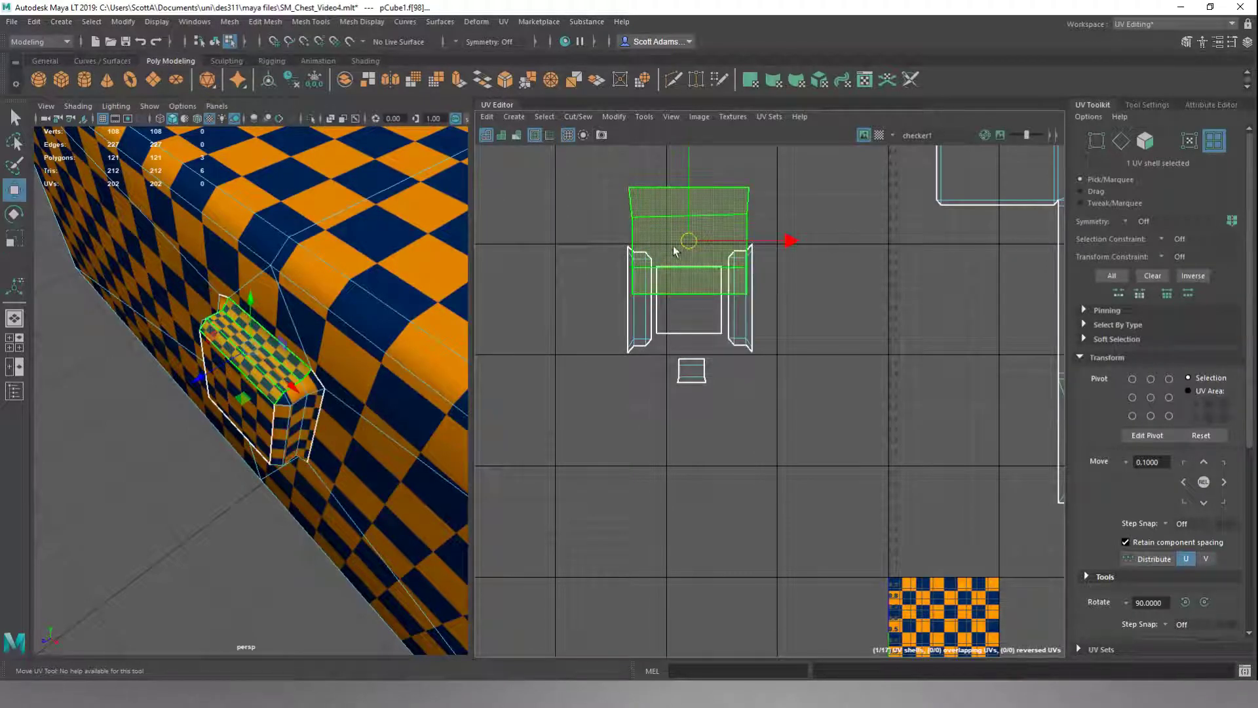
left_click_drag(690, 241, 691, 162)
left_click_drag(709, 254, 713, 384, "alt")
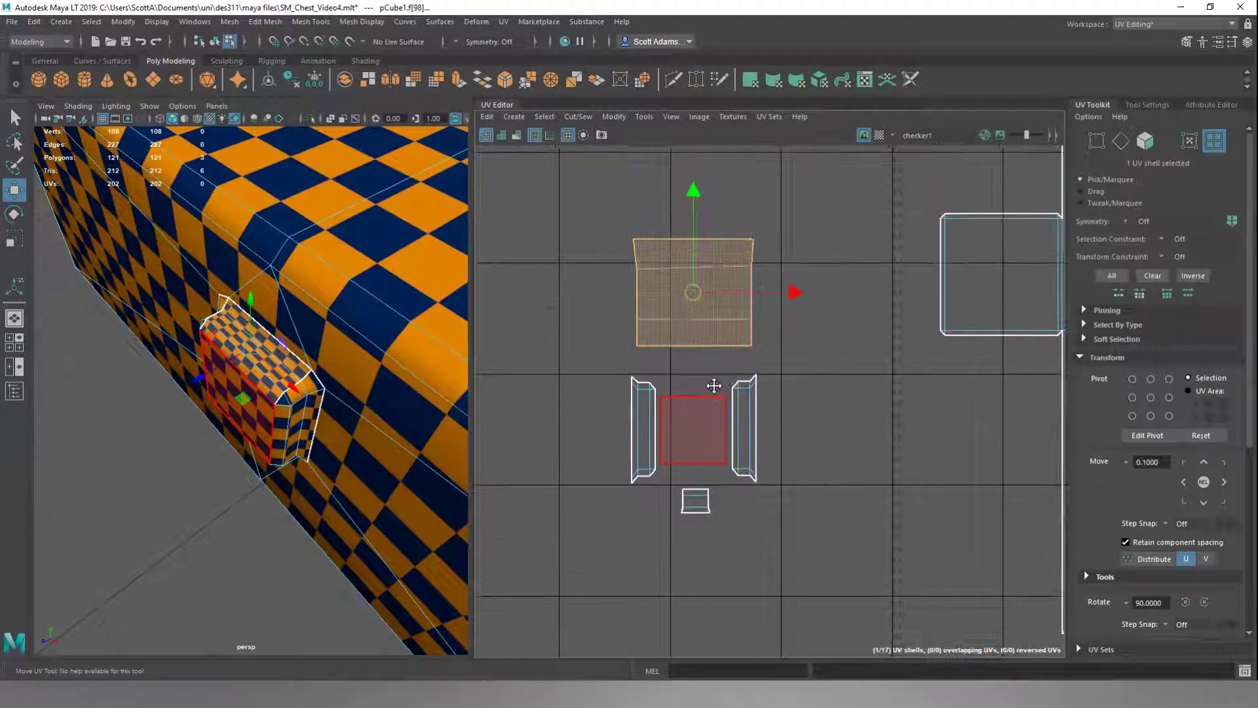
- Stretch the latch's top shell to more than double its width and slightly increase its height to even out the checkers
scroll(311, 366, "up", 3)
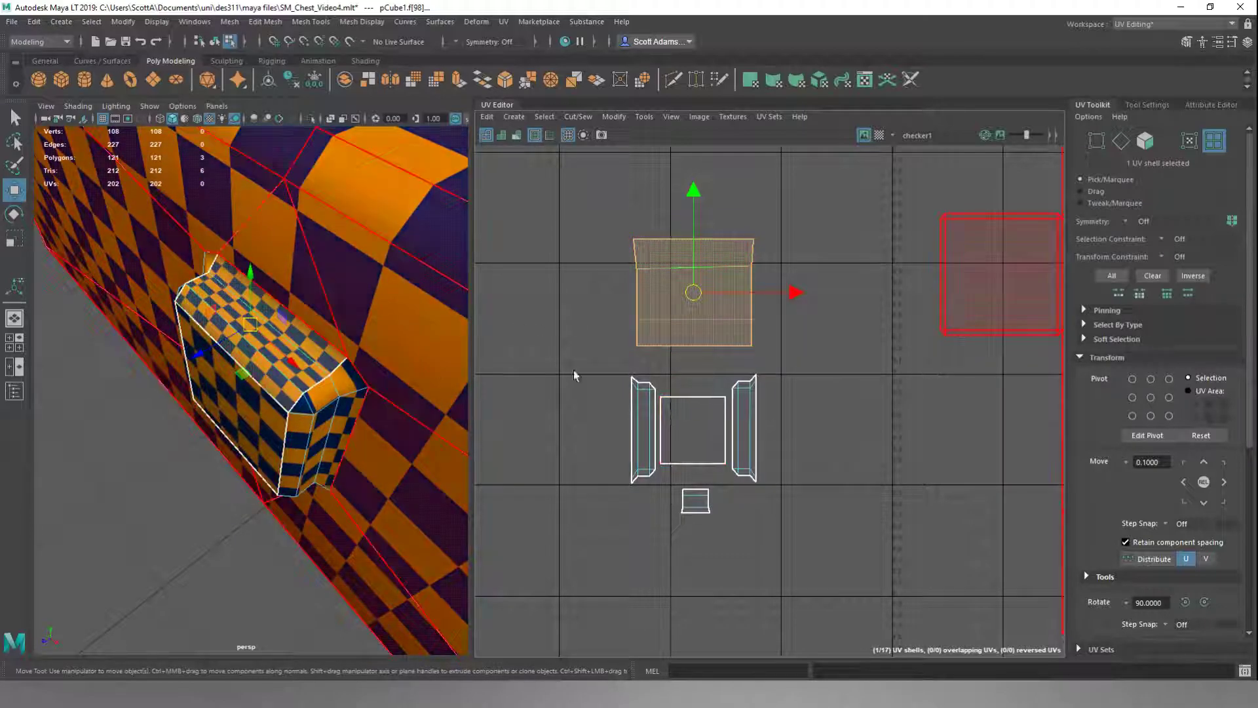
key("r")
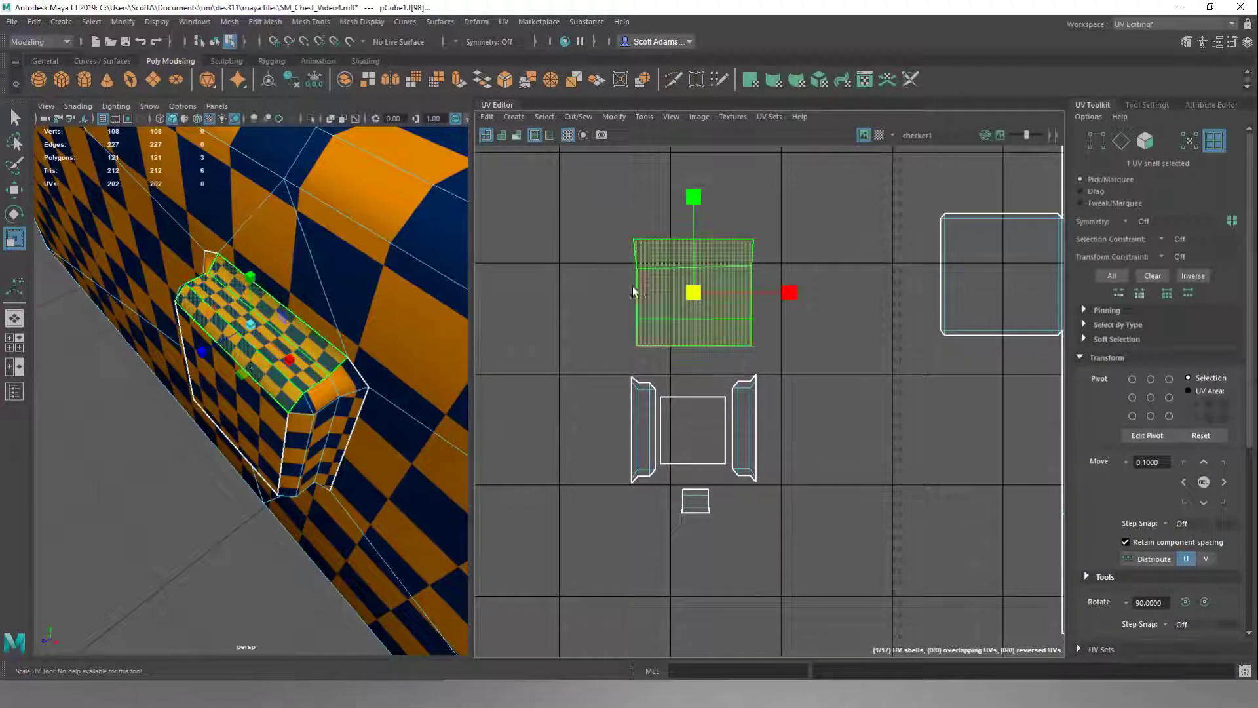
left_click_drag(787, 294, 926, 295)
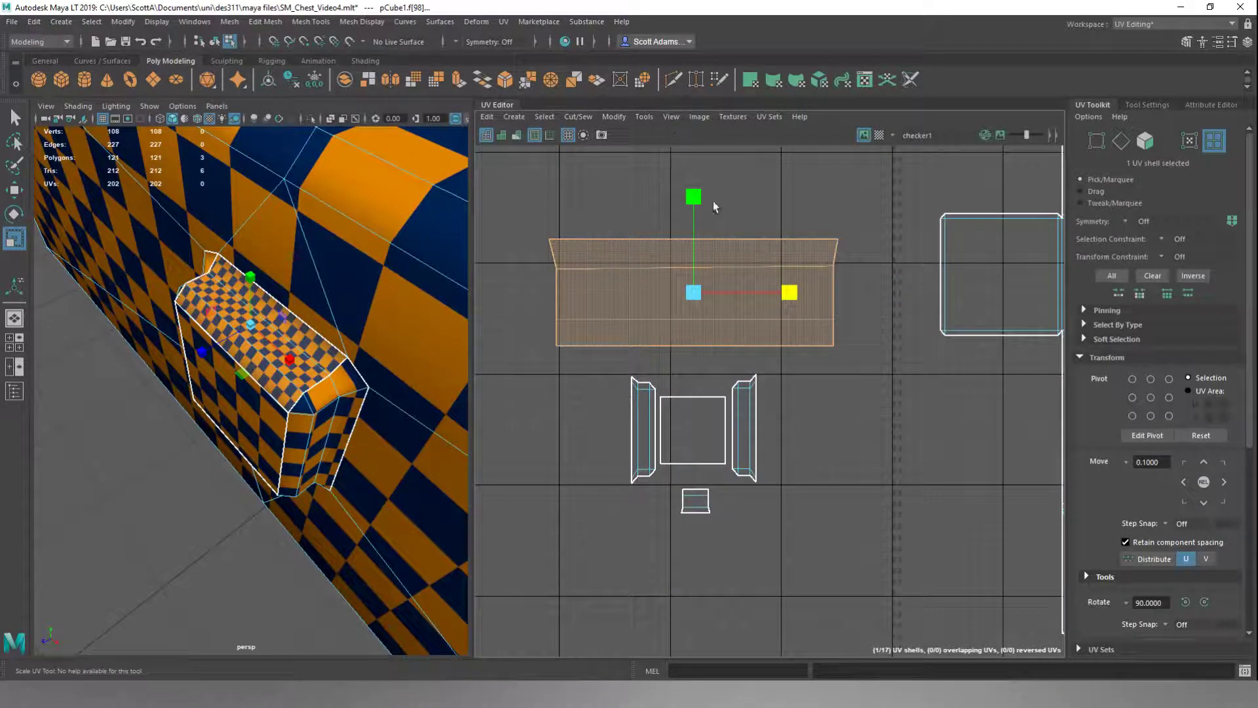
left_click_drag(698, 202, 696, 185)
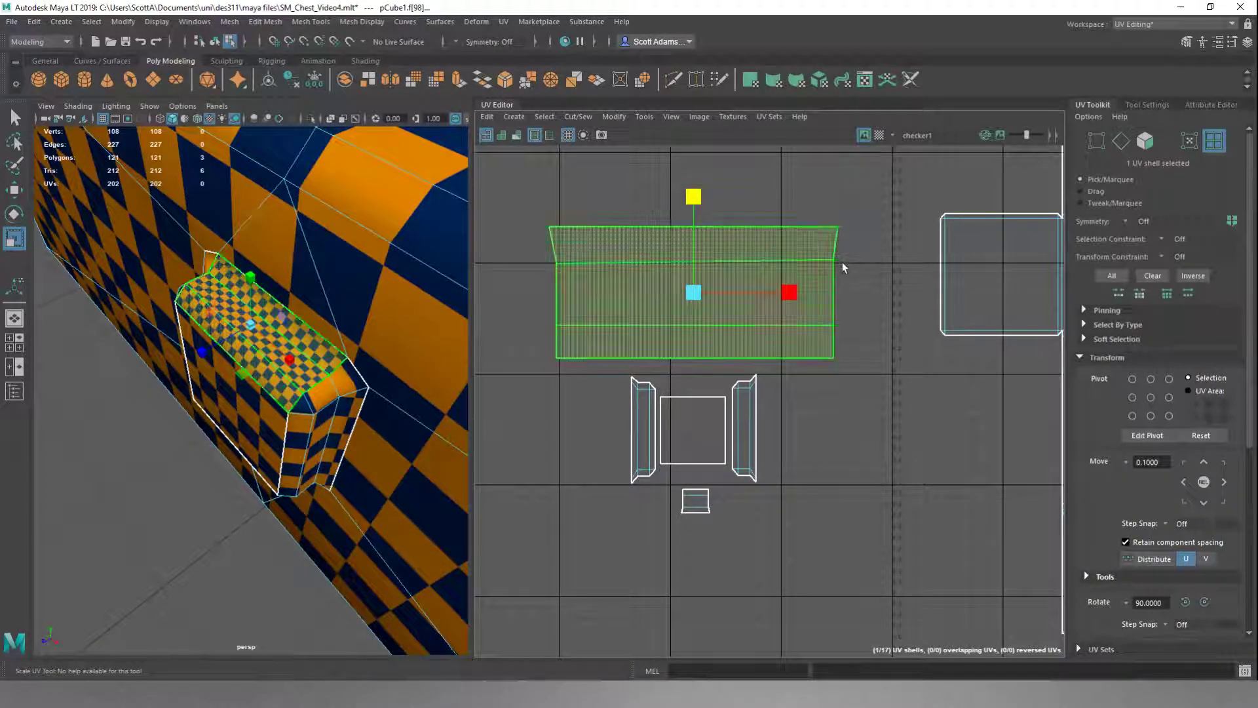
- Level the upper inner edge of the latch's top shell by aligning its two end UVs vertically to their middle
right_click_drag(888, 268, 932, 271)
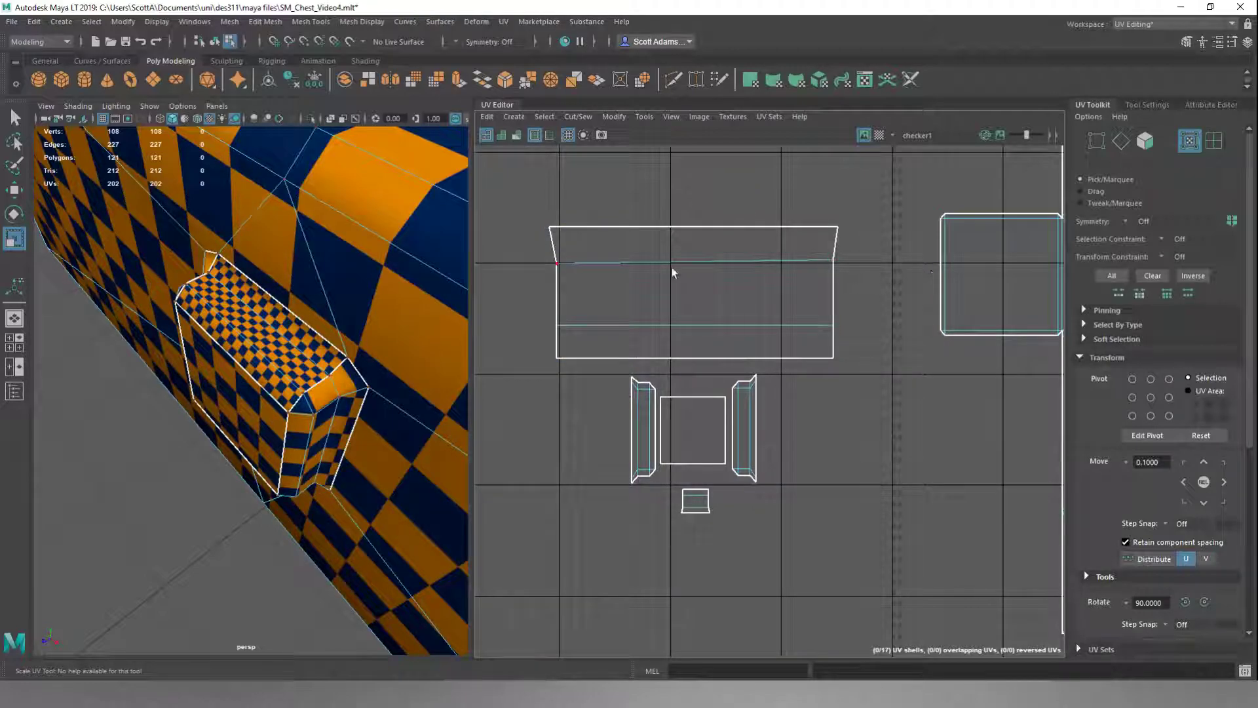
left_click(558, 270)
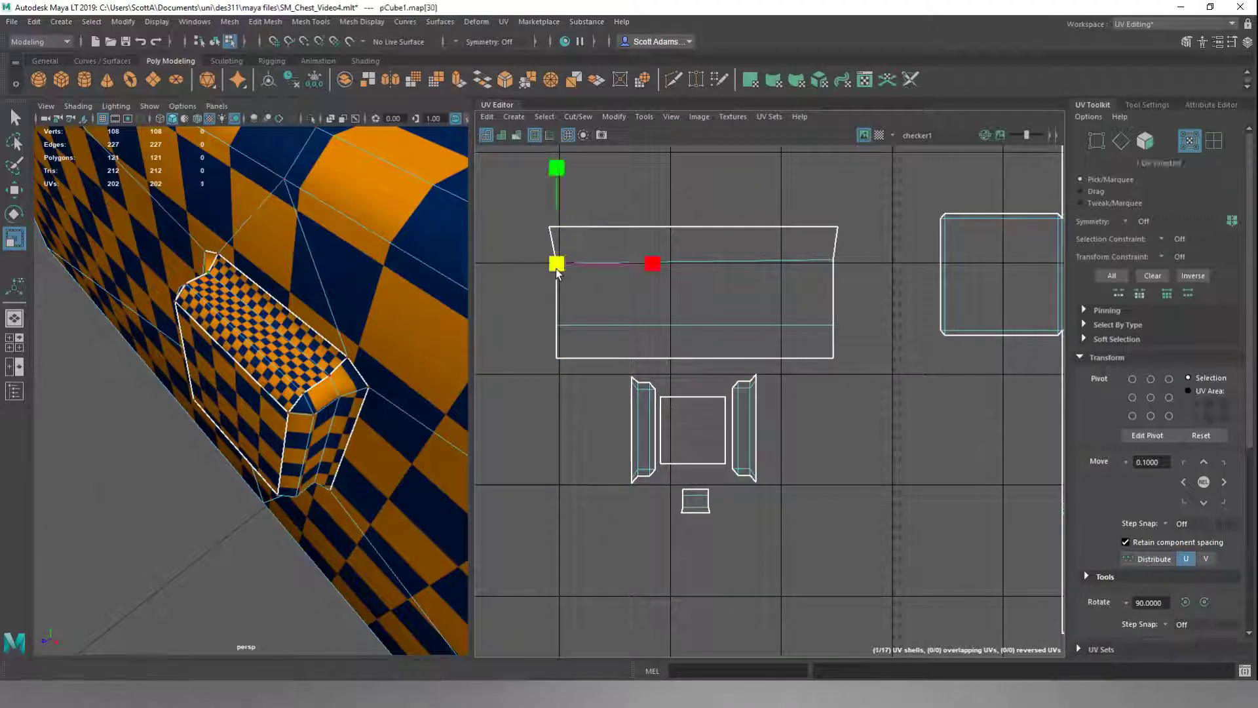
left_click(835, 260, "shift")
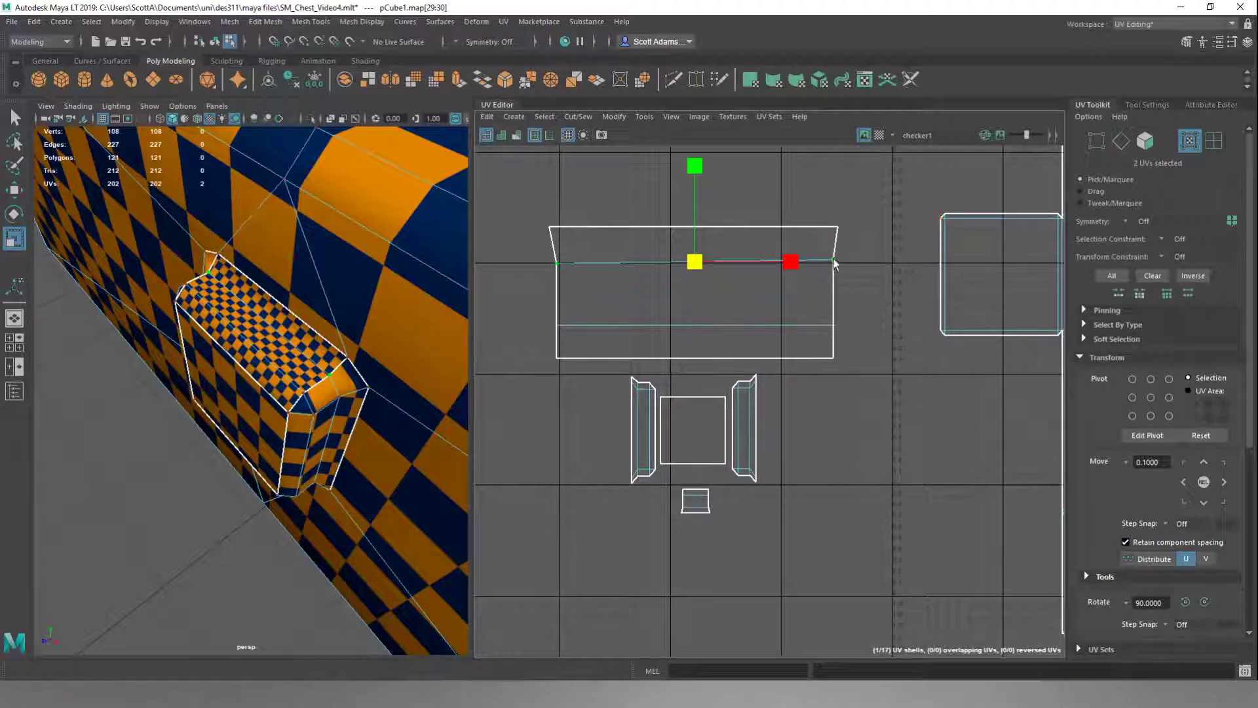
scroll(1173, 479, "down", 2)
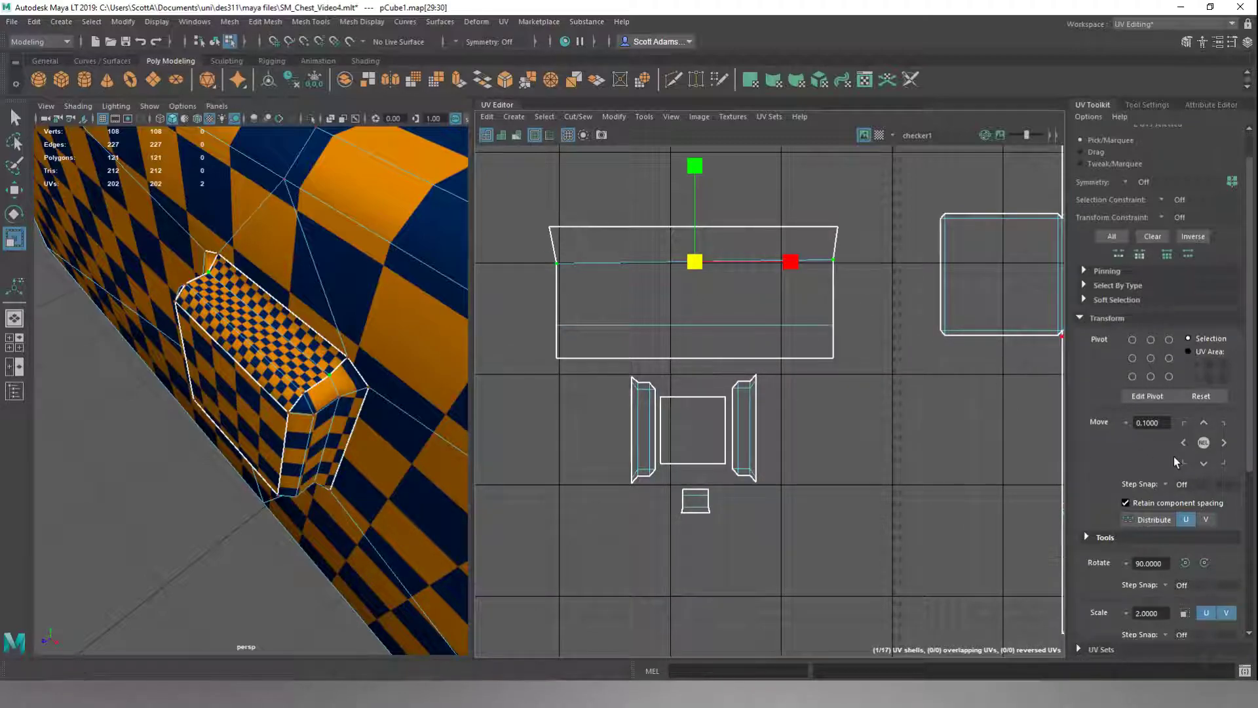
left_click(1081, 319)
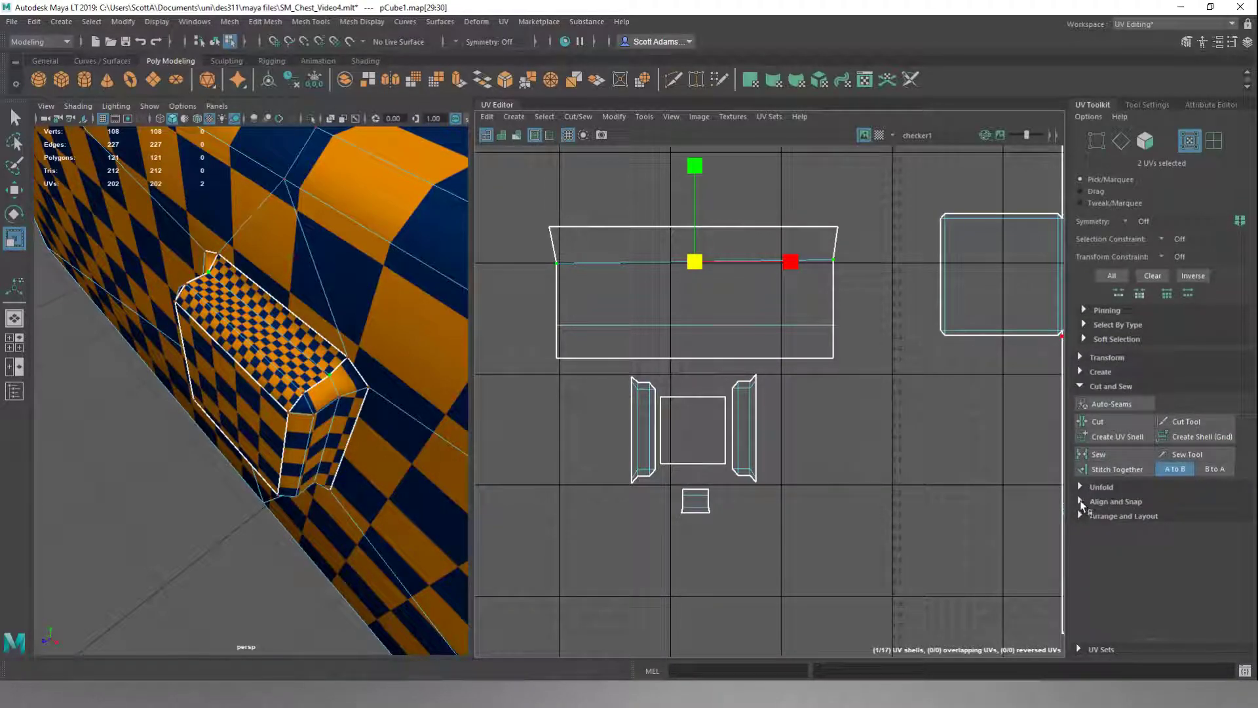
left_click(1080, 500)
scroll(1164, 411, "down", 2)
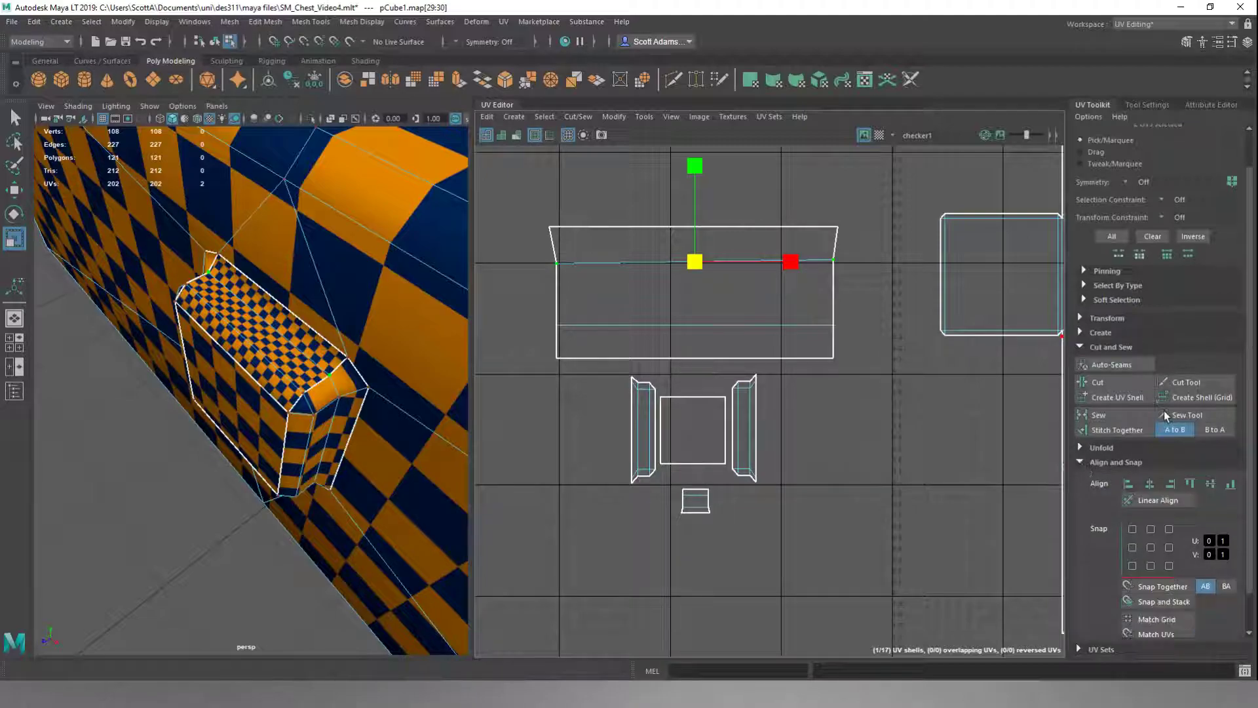
scroll(1164, 411, "down", 2)
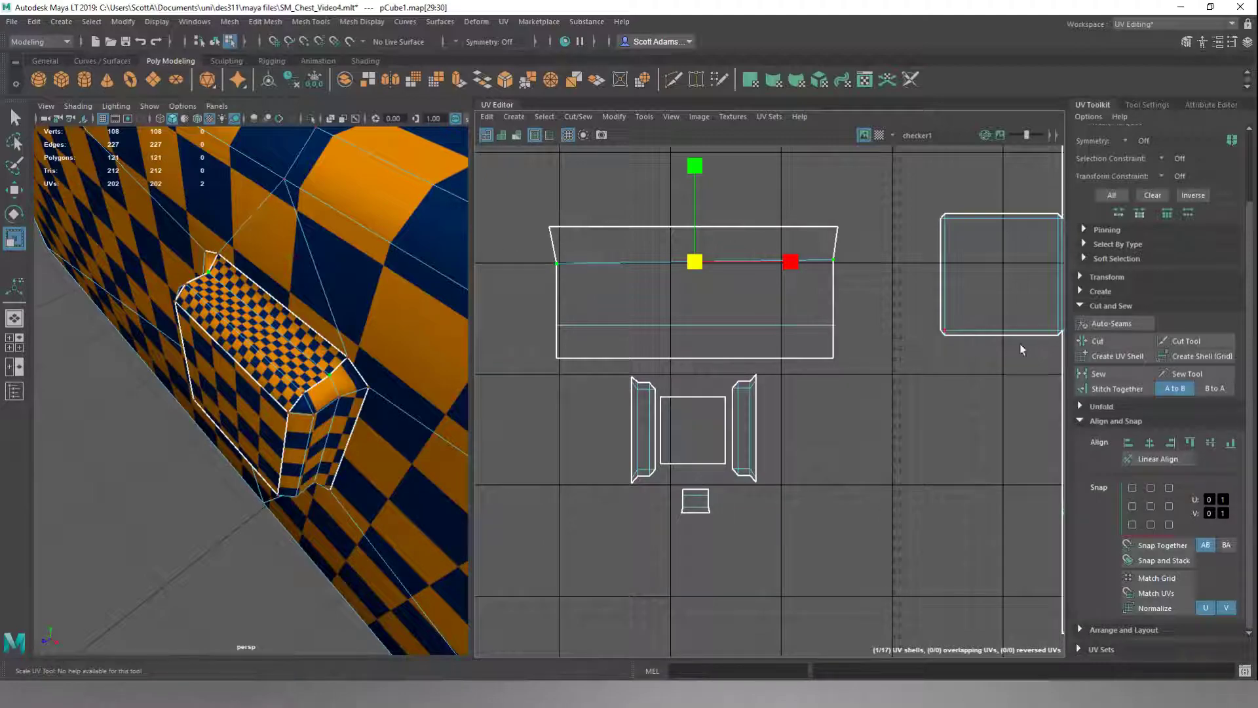
left_click(1208, 444)
left_click(854, 229)
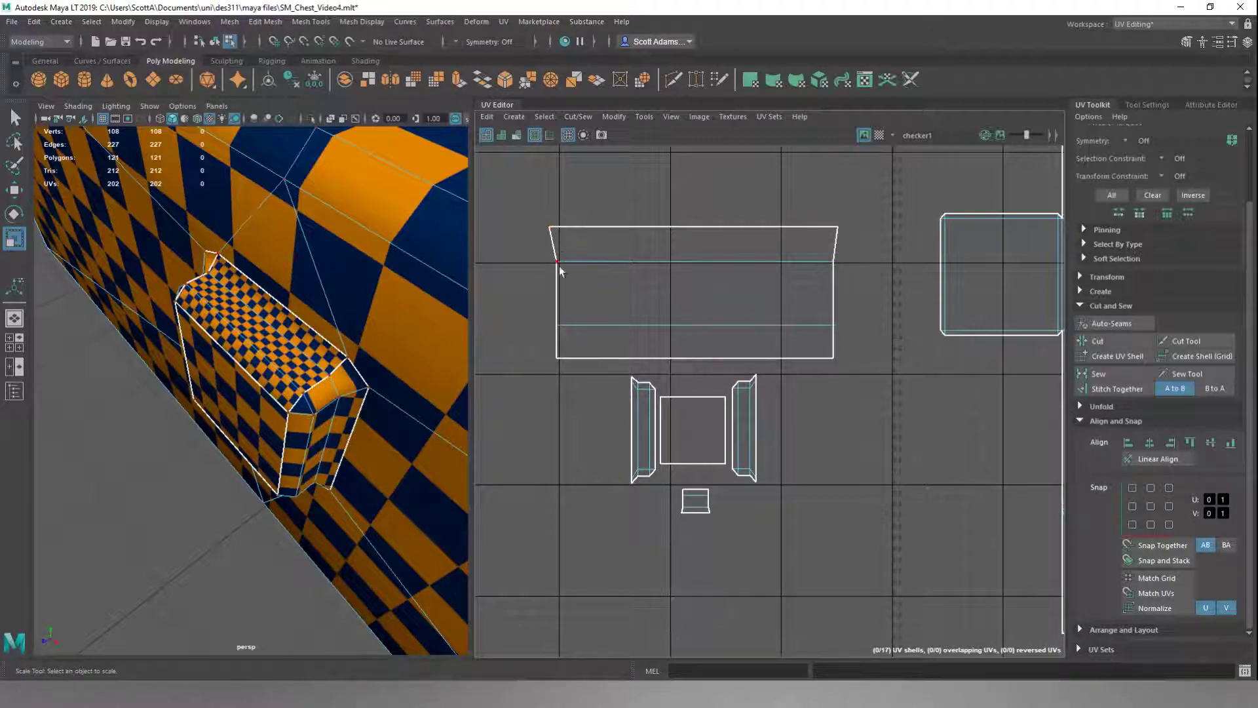
- Square off the two upper corners of the latch's top shell by aligning each horizontally with the UV directly below it
left_click(838, 227)
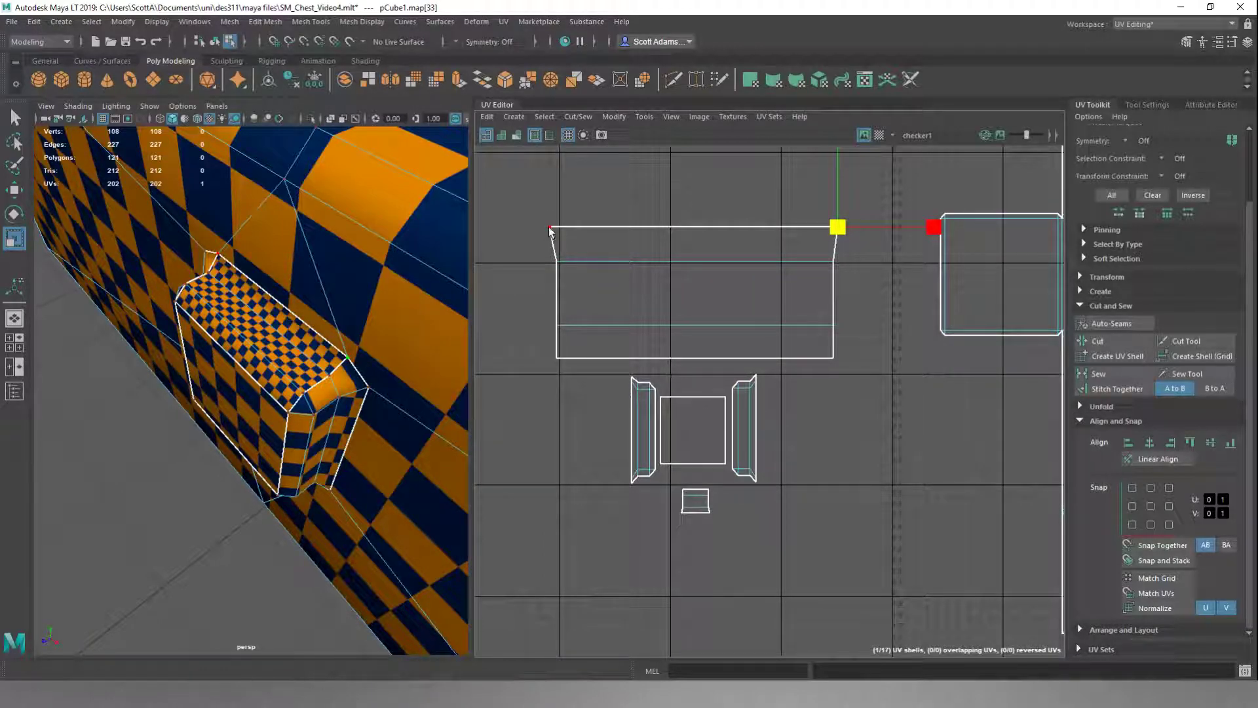
left_click(856, 278)
left_click(842, 230)
key("q")
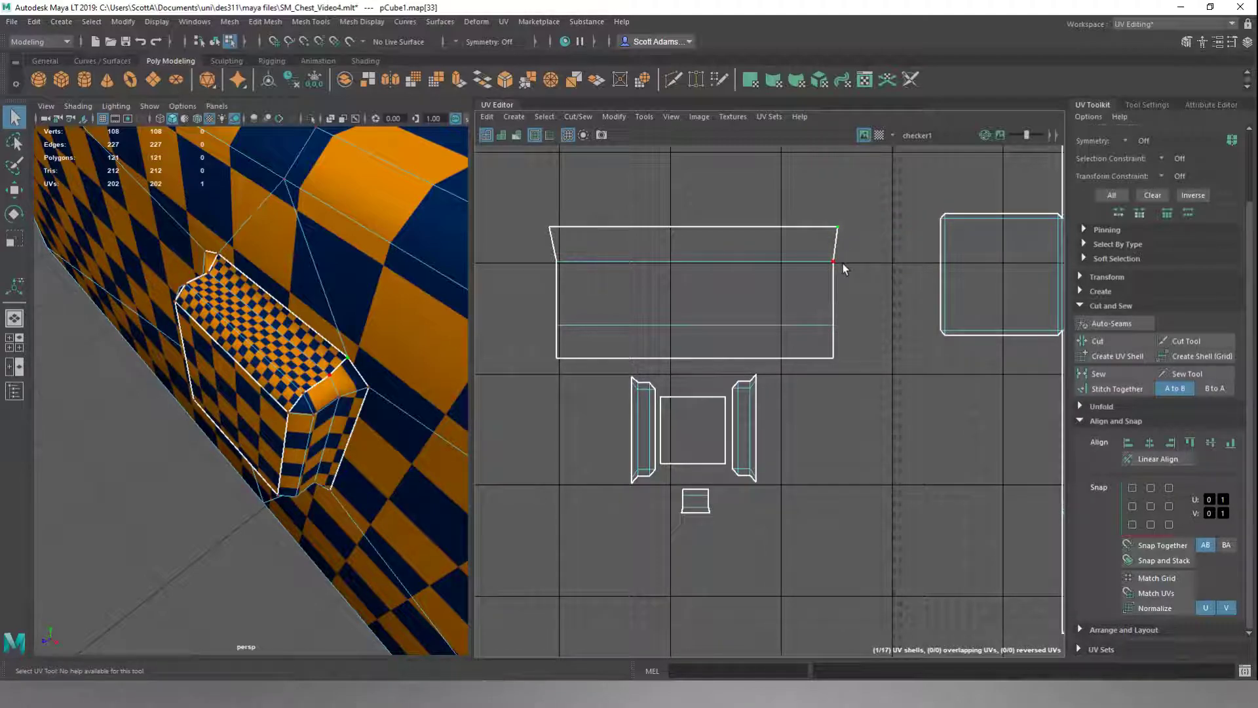
left_click(1061, 335)
left_click(1128, 444)
left_click(1171, 443)
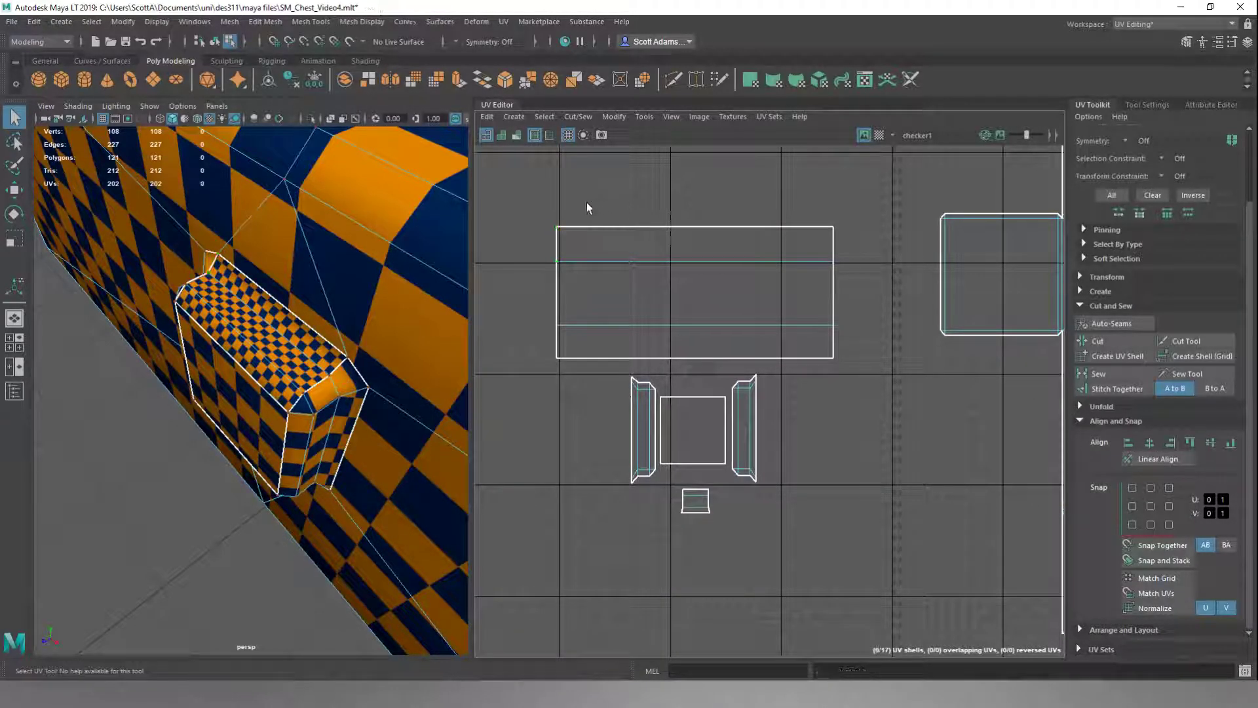
left_click(557, 227)
scroll(893, 290, "down", 1)
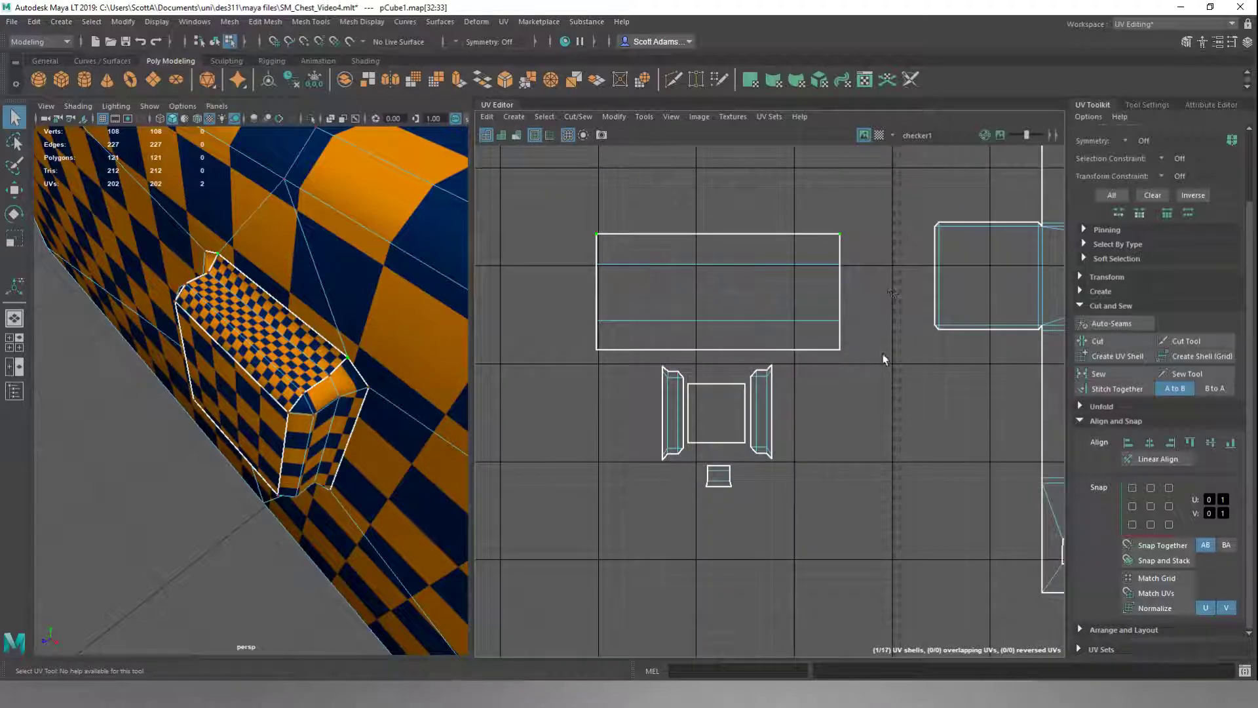
- Move the latch's small bottom shell onto the top shell and stretch it to match the top shell's height and main width
right_click_drag(867, 397, 788, 374)
left_click(721, 476)
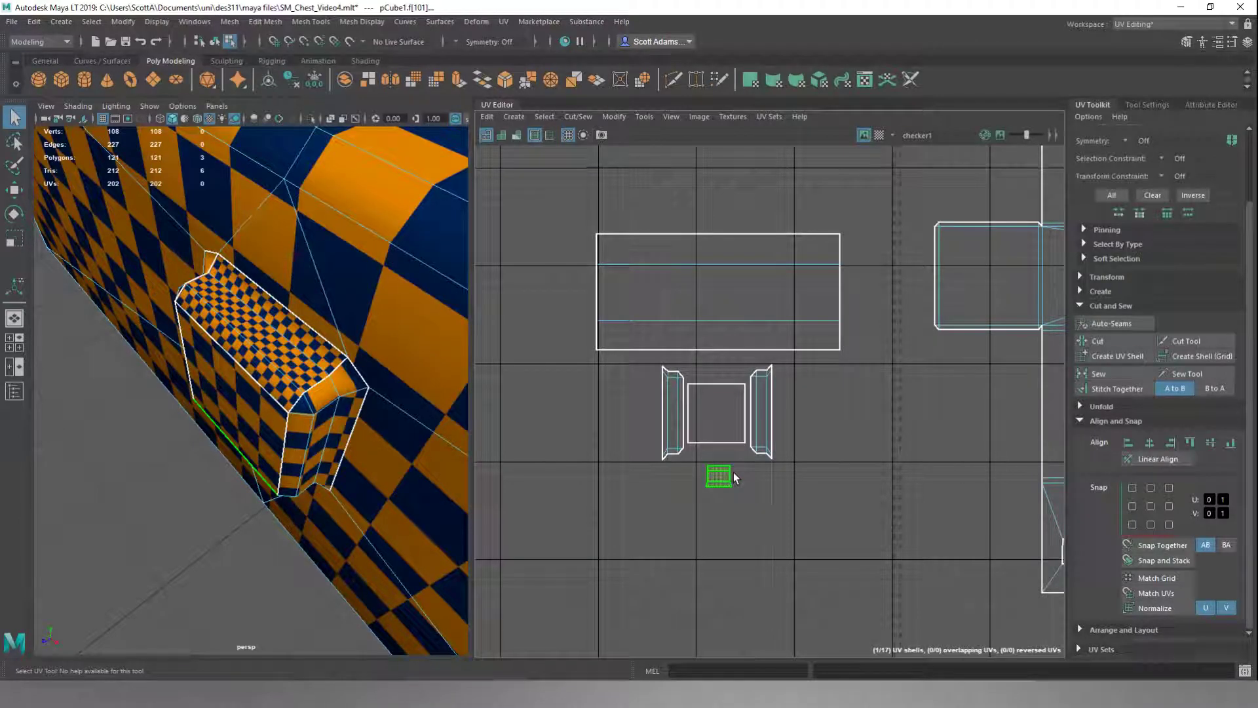
key("w")
left_click_drag(730, 386, 732, 197)
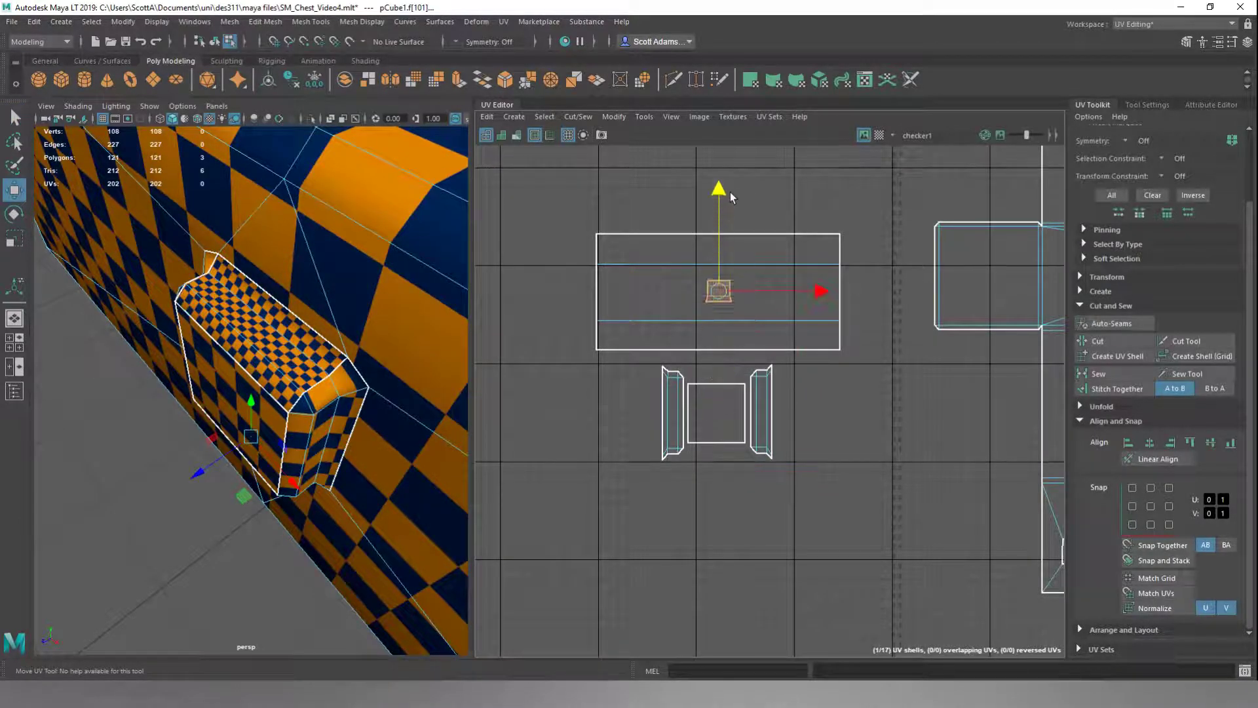
key("r")
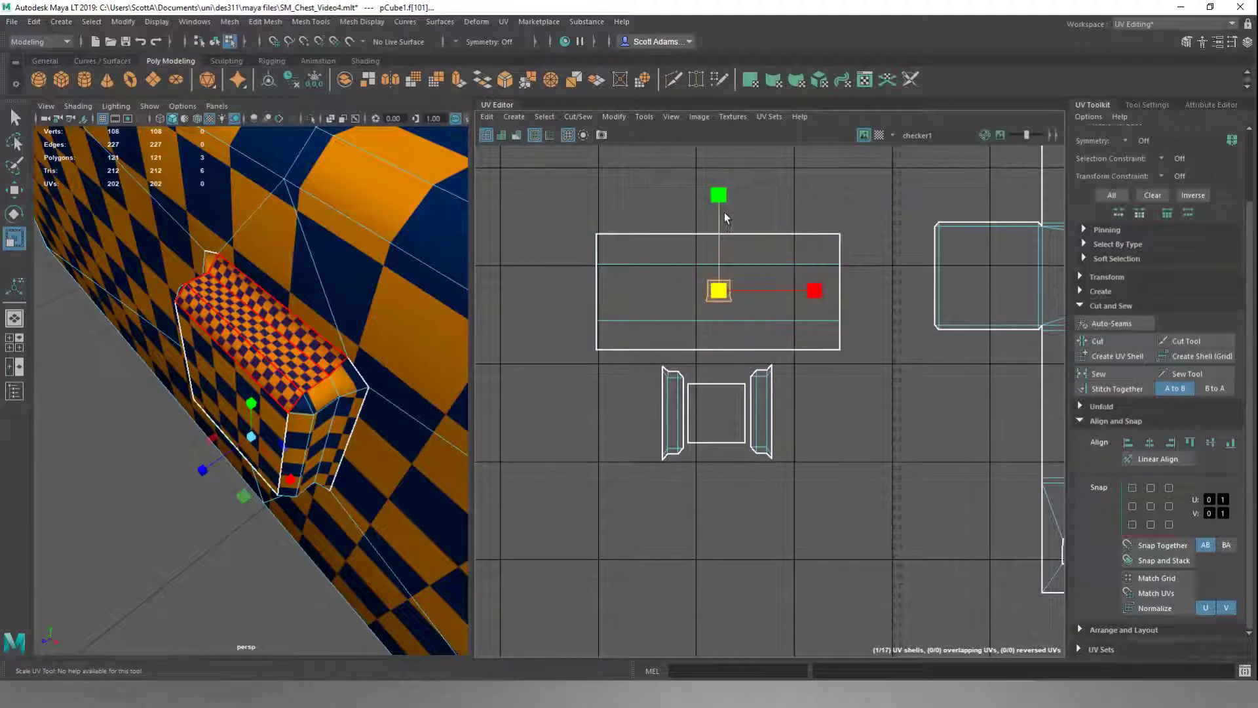
left_click_drag(719, 197, 716, 150)
key("w")
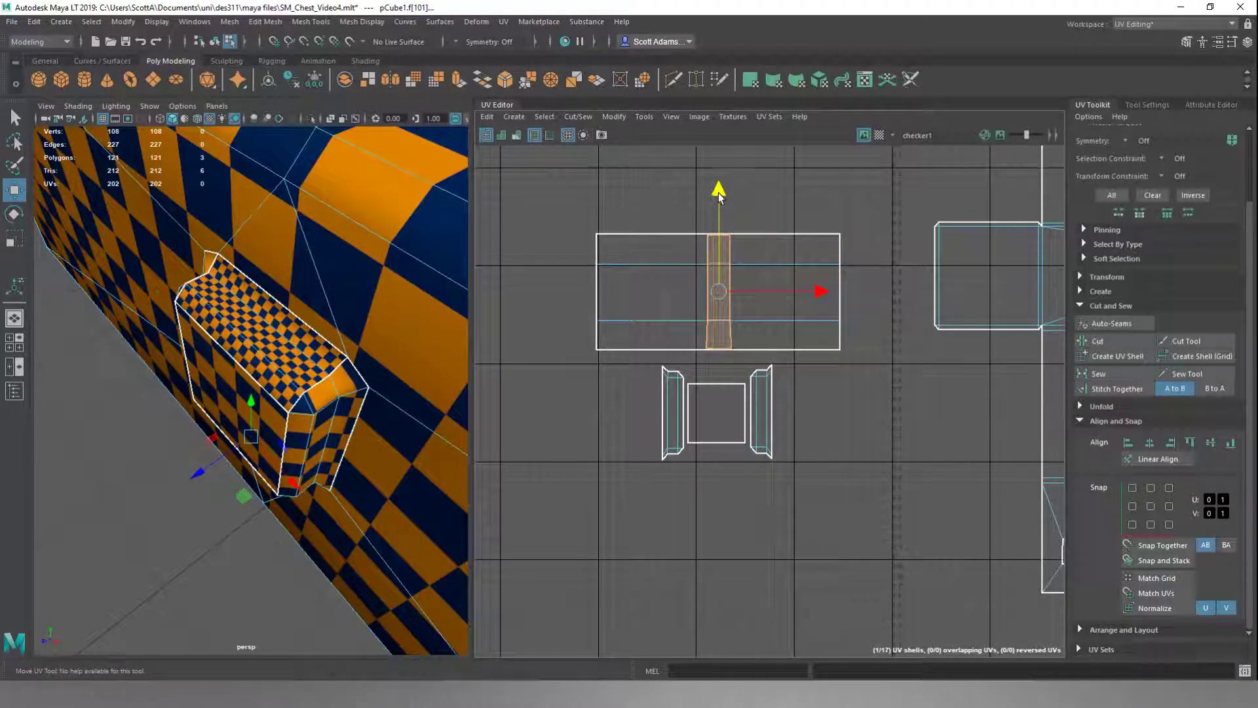
key("r")
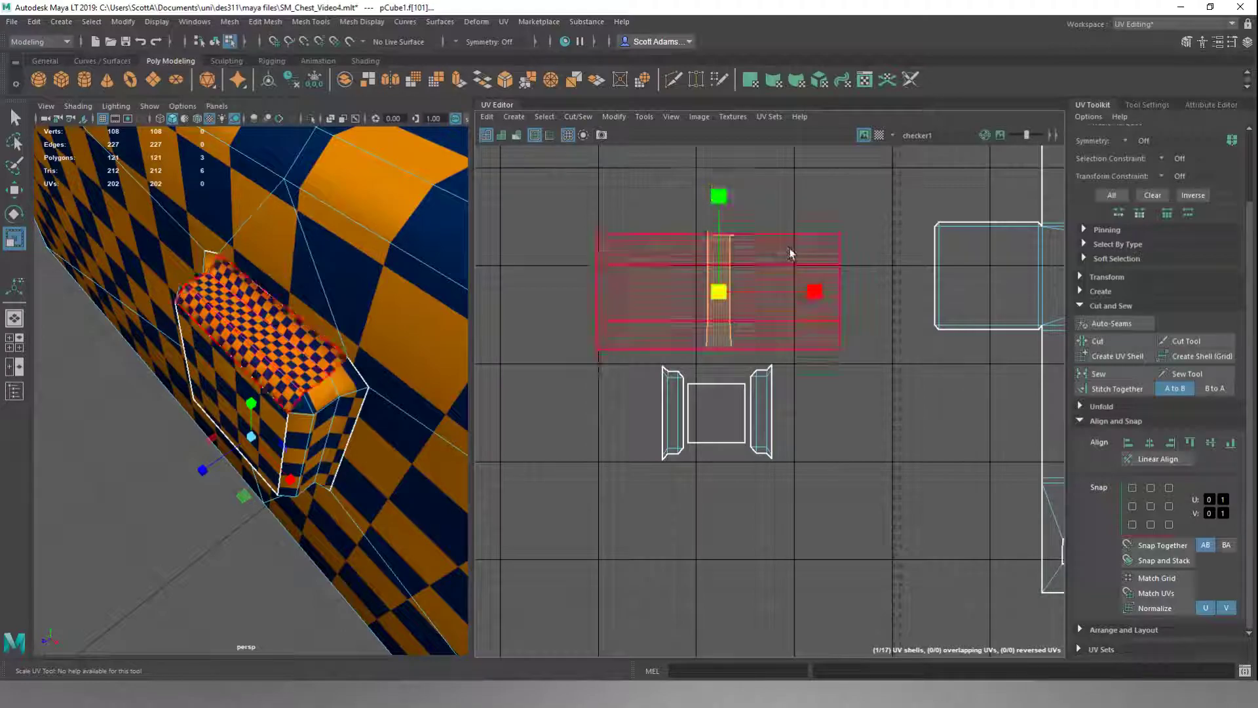
left_click_drag(817, 292, 1041, 308)
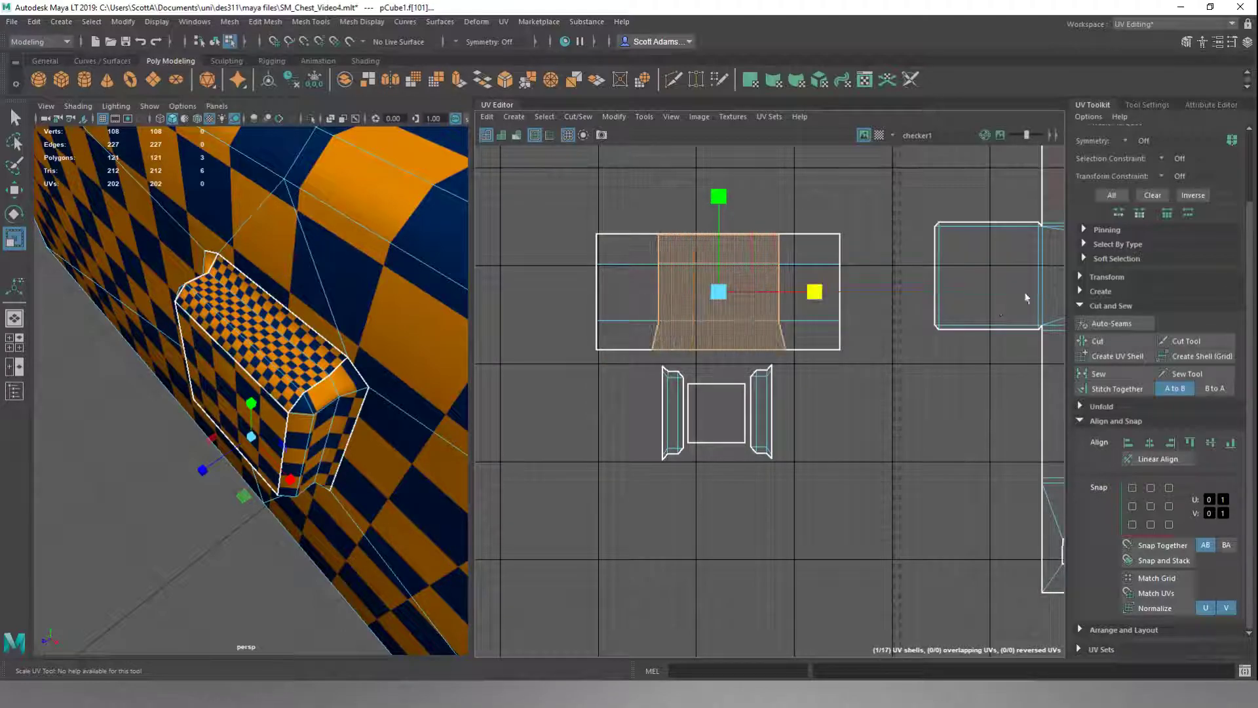
left_click_drag(817, 292, 915, 294)
- Move the stretched bottom shell straight down until it sits clear below the latch's front and side shells
key("w")
left_click_drag(720, 196, 717, 233)
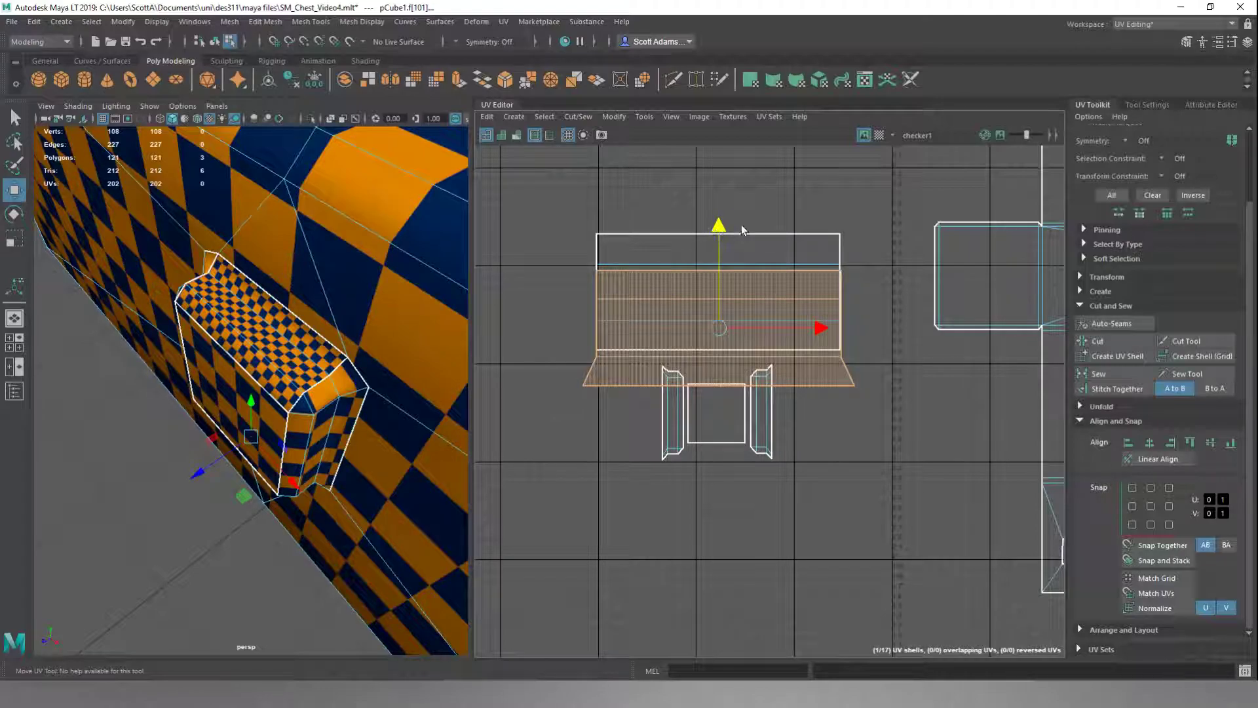
left_click(812, 195)
right_click_drag(812, 195, 858, 196)
left_click(842, 234)
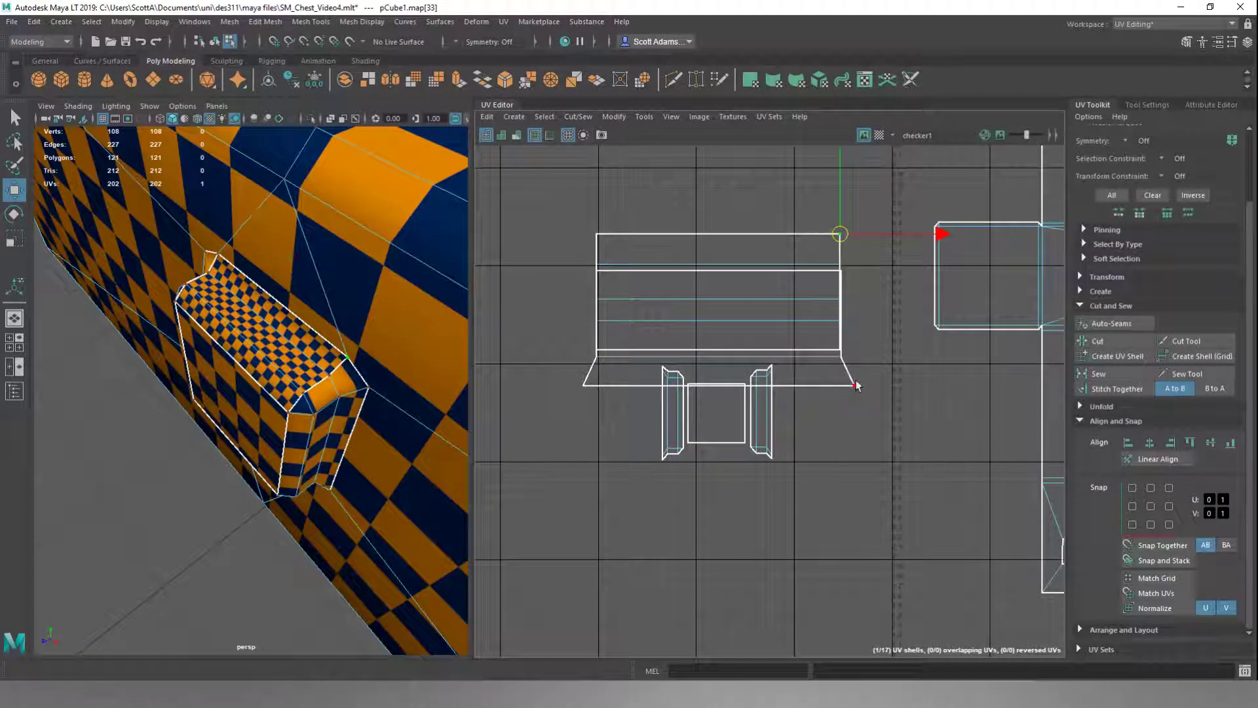
right_click_drag(863, 289, 839, 280)
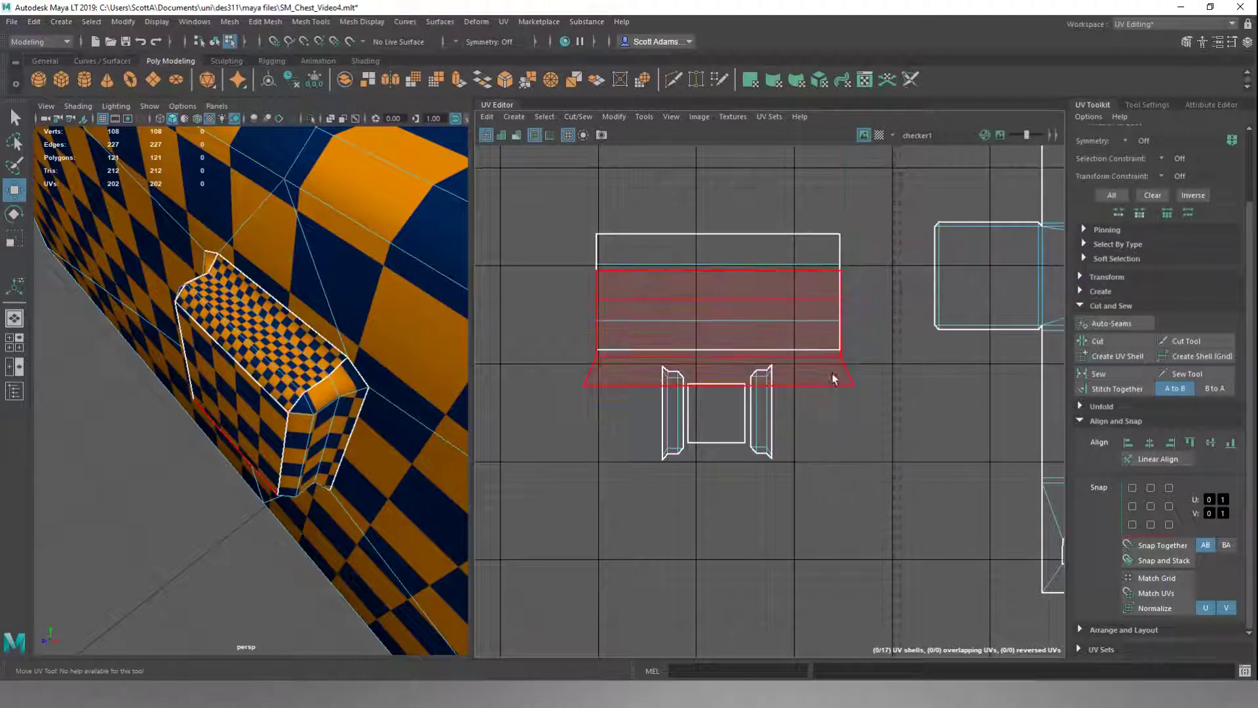
left_click(832, 377)
left_click_drag(732, 247, 732, 489)
left_click(797, 393)
left_click(758, 289)
left_click(778, 492)
left_click(832, 436)
right_click_drag(866, 276, 876, 255)
- Align the top shell's two upper corner UVs horizontally with the bottom shell's flared lower corners
left_click(839, 236)
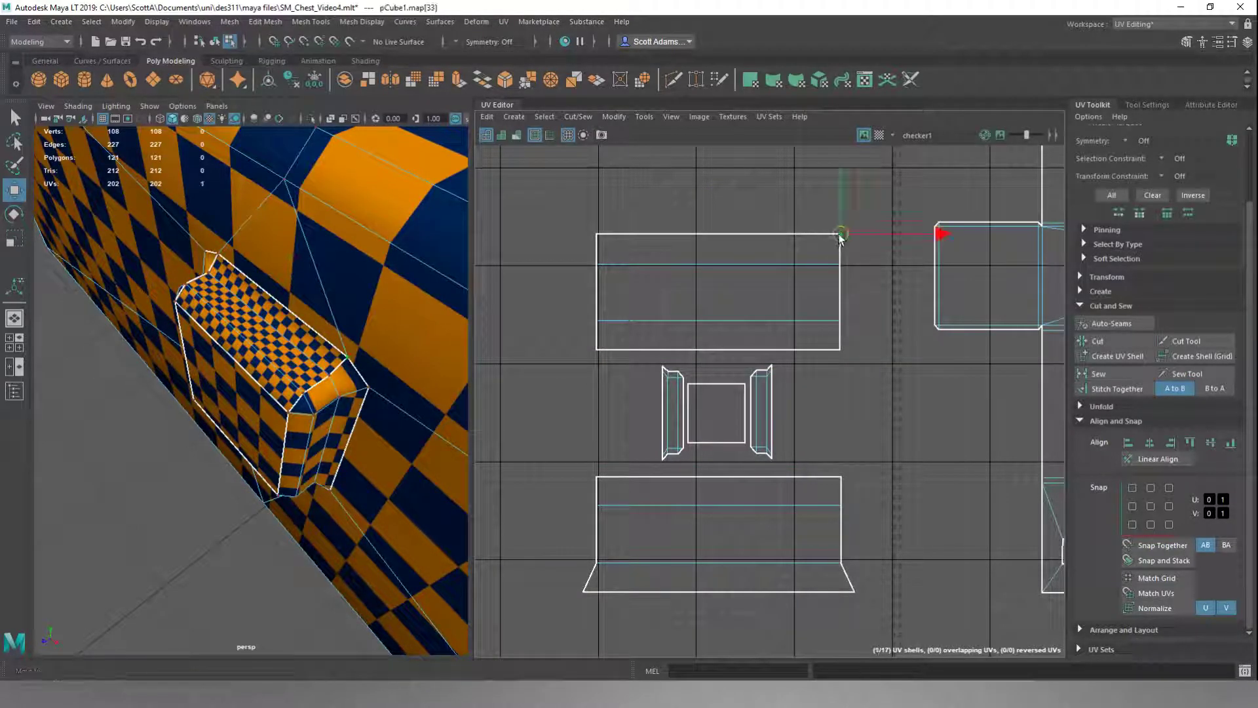
left_click(855, 592, "shift")
left_click(1171, 443)
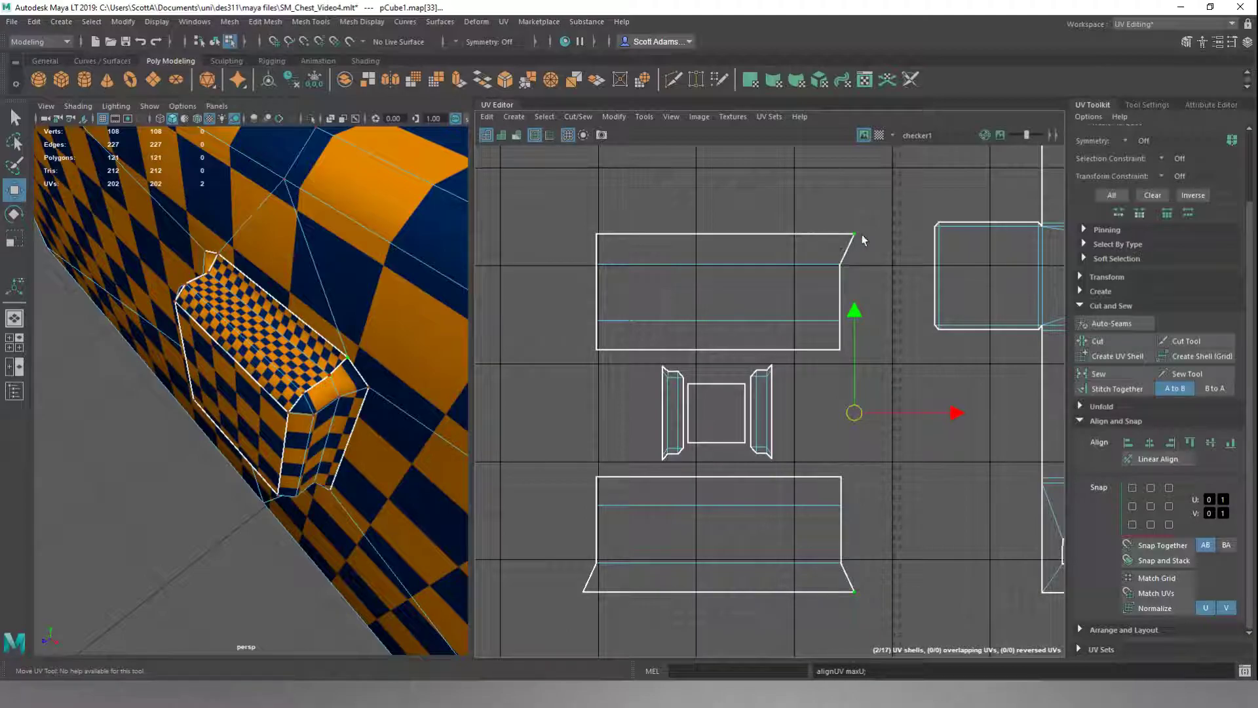
left_click(593, 233)
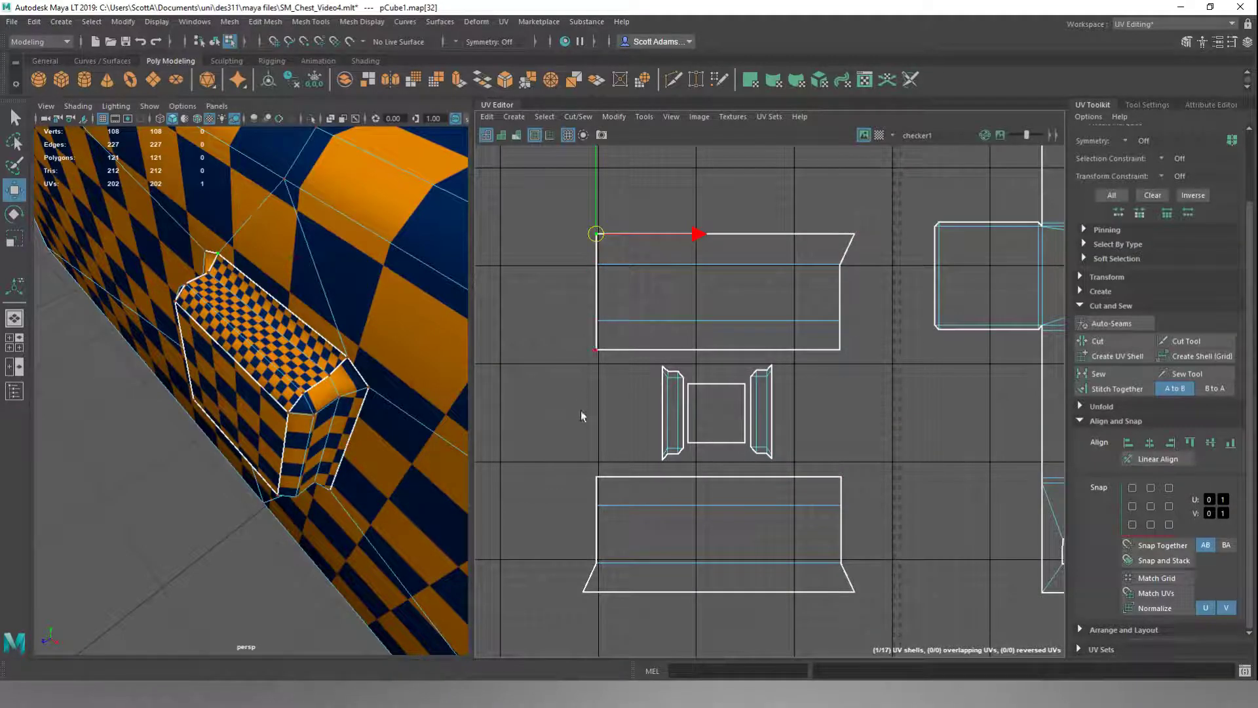
left_click(583, 590, "shift")
left_click(1128, 444)
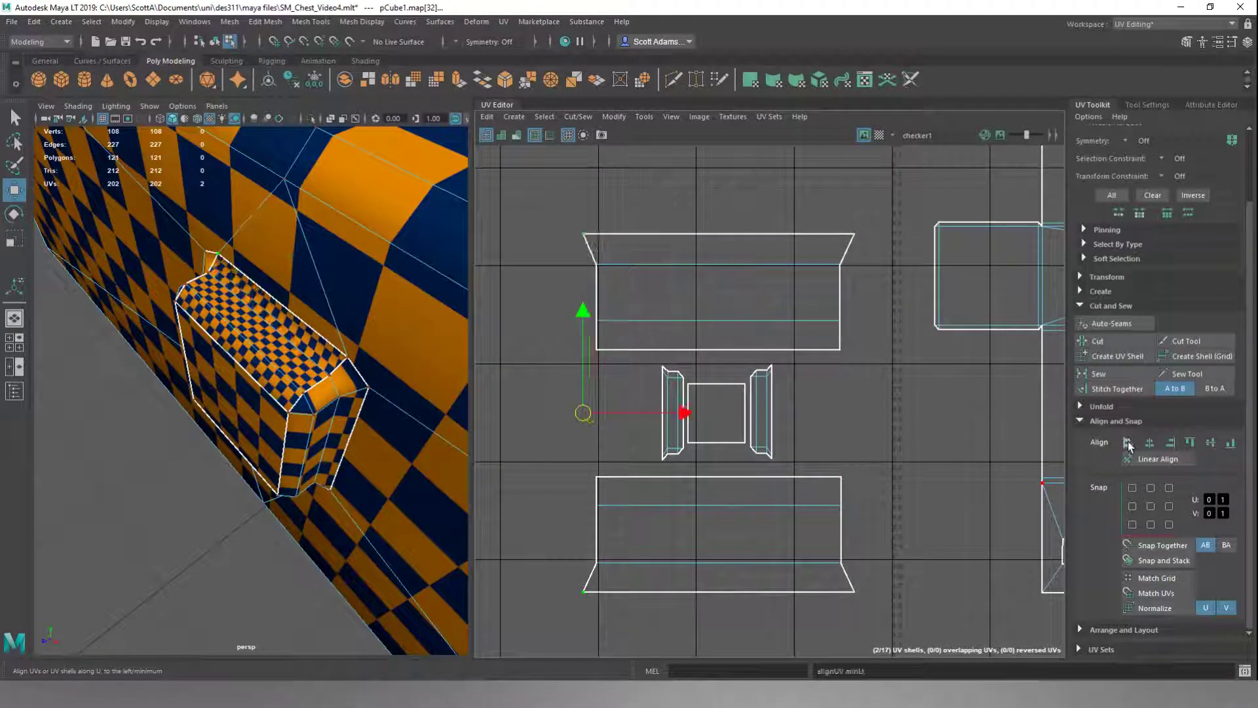
left_click(720, 316)
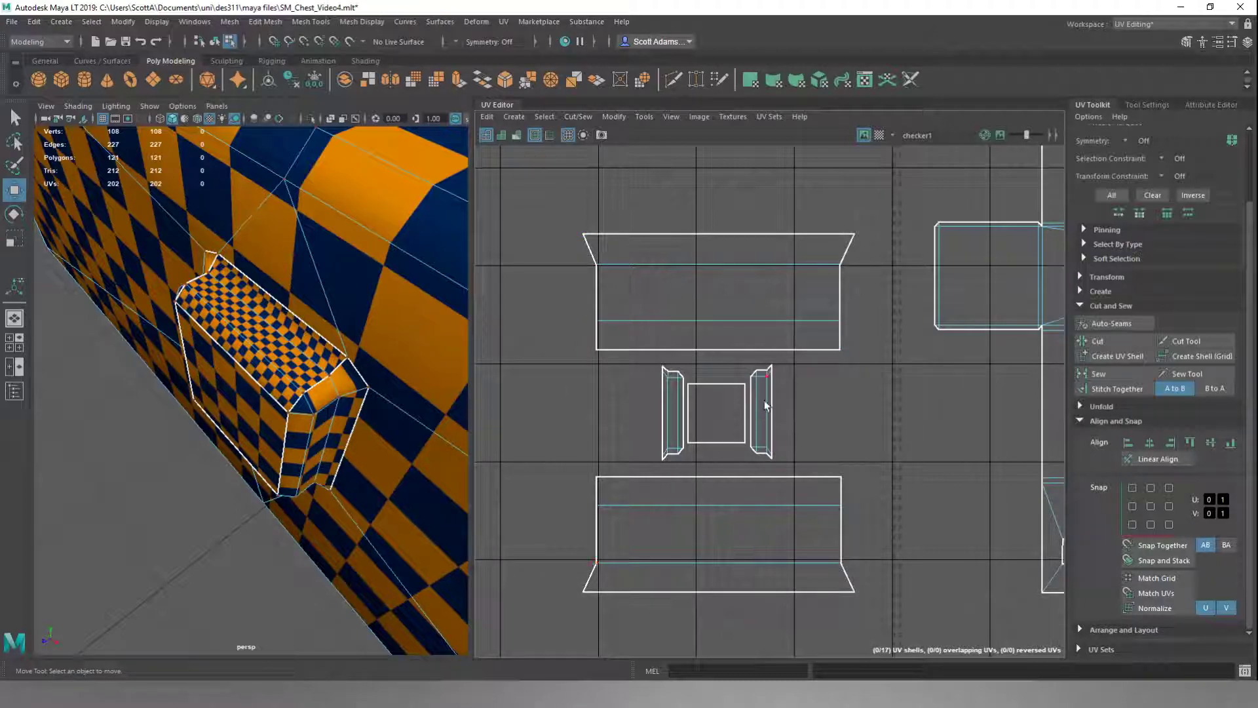
- Shrink the latch's top shell uniformly to about the front shell's width and place it directly above the front shell
right_click(844, 415)
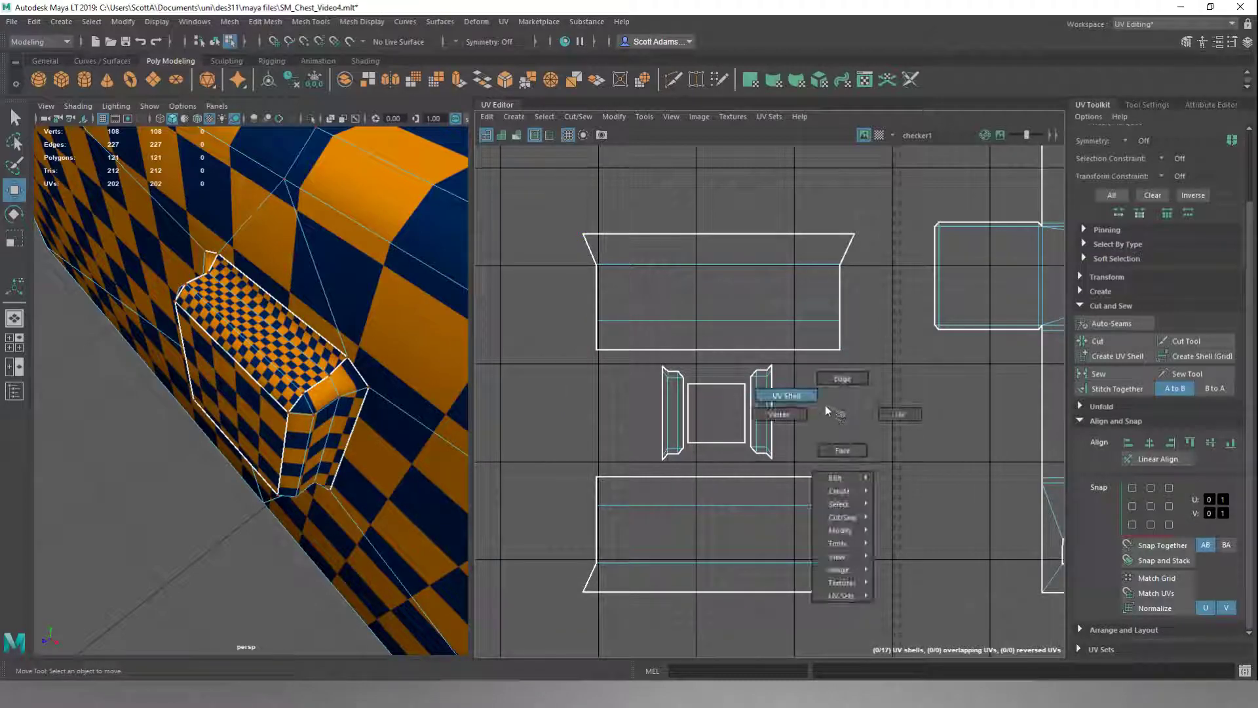
left_click(750, 324)
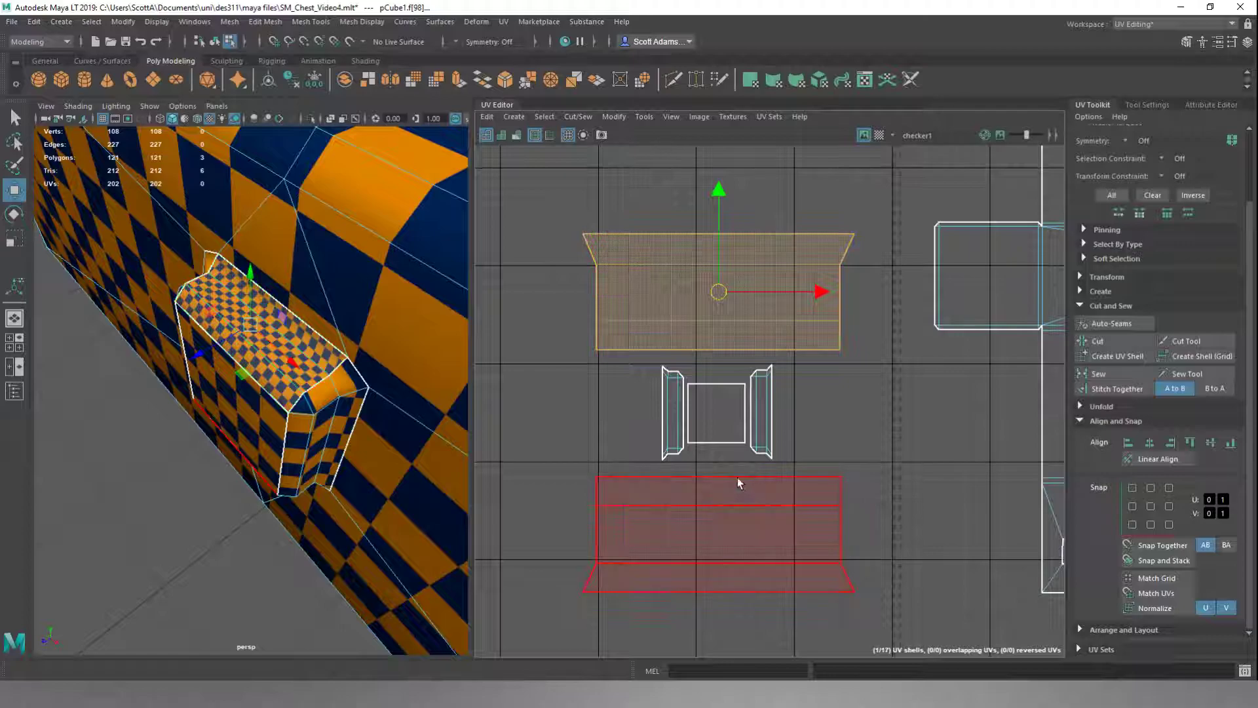
key("r")
left_click_drag(749, 307, 651, 320)
key("w")
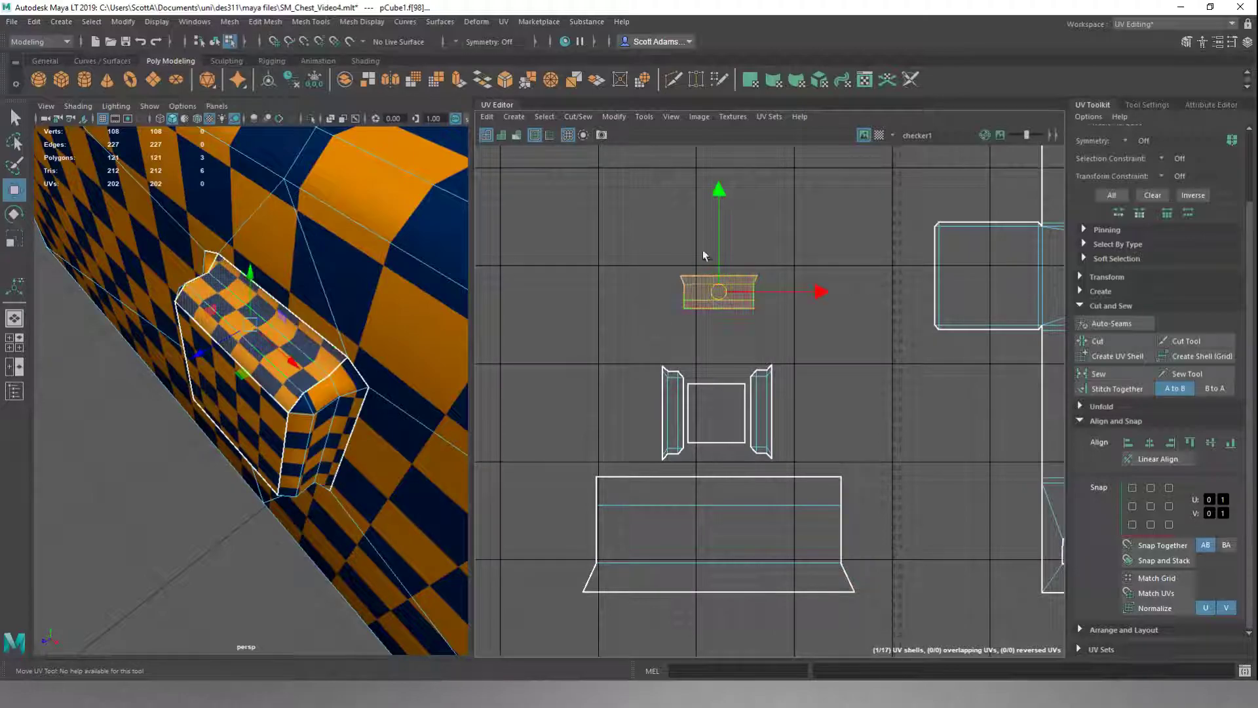
left_click_drag(719, 239, 718, 310)
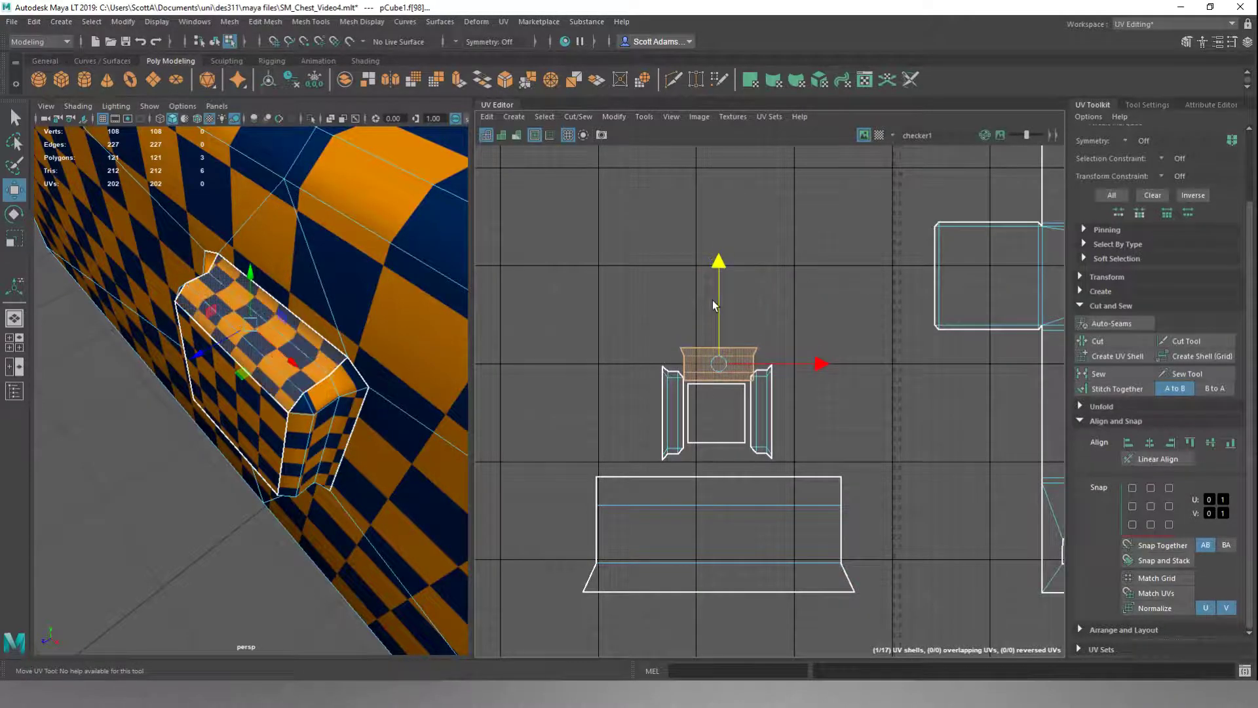
key("r")
left_click_drag(718, 372, 716, 366)
key("w")
- Shrink the latch's bottom shell uniformly to about the front shell's width and move it up against the front shell's lower edge
left_click(717, 485)
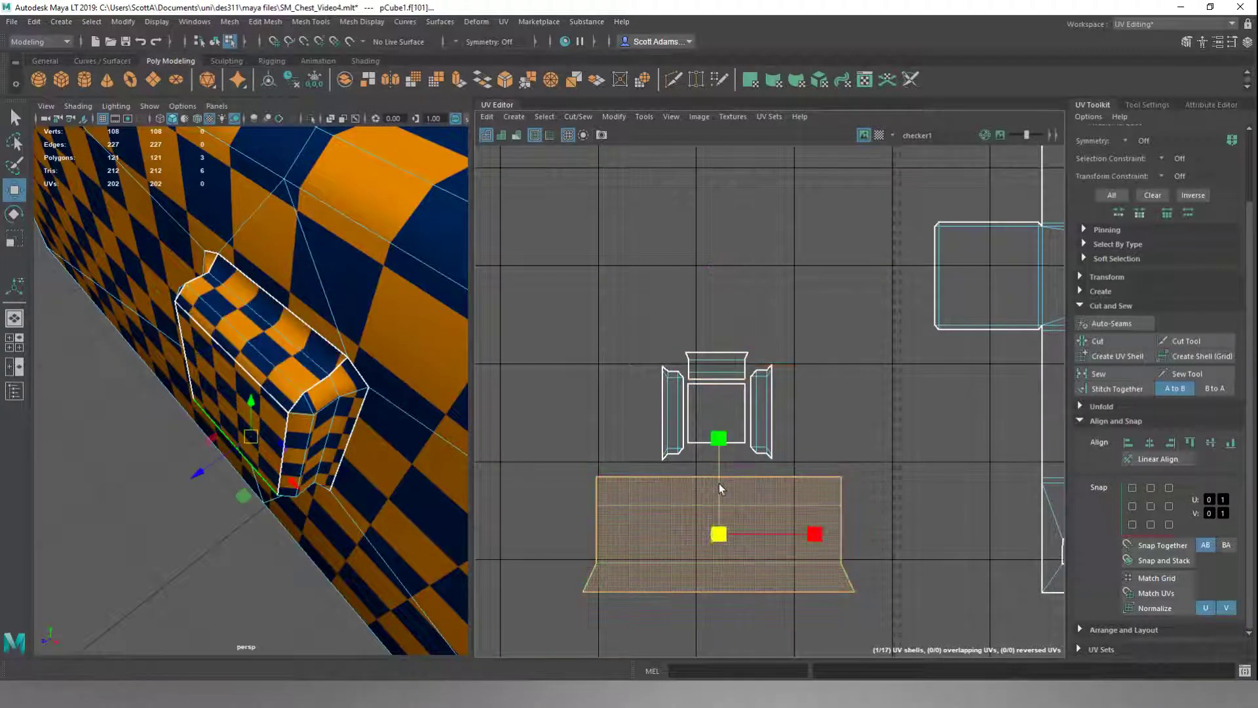
key("r")
left_click_drag(719, 534, 659, 569)
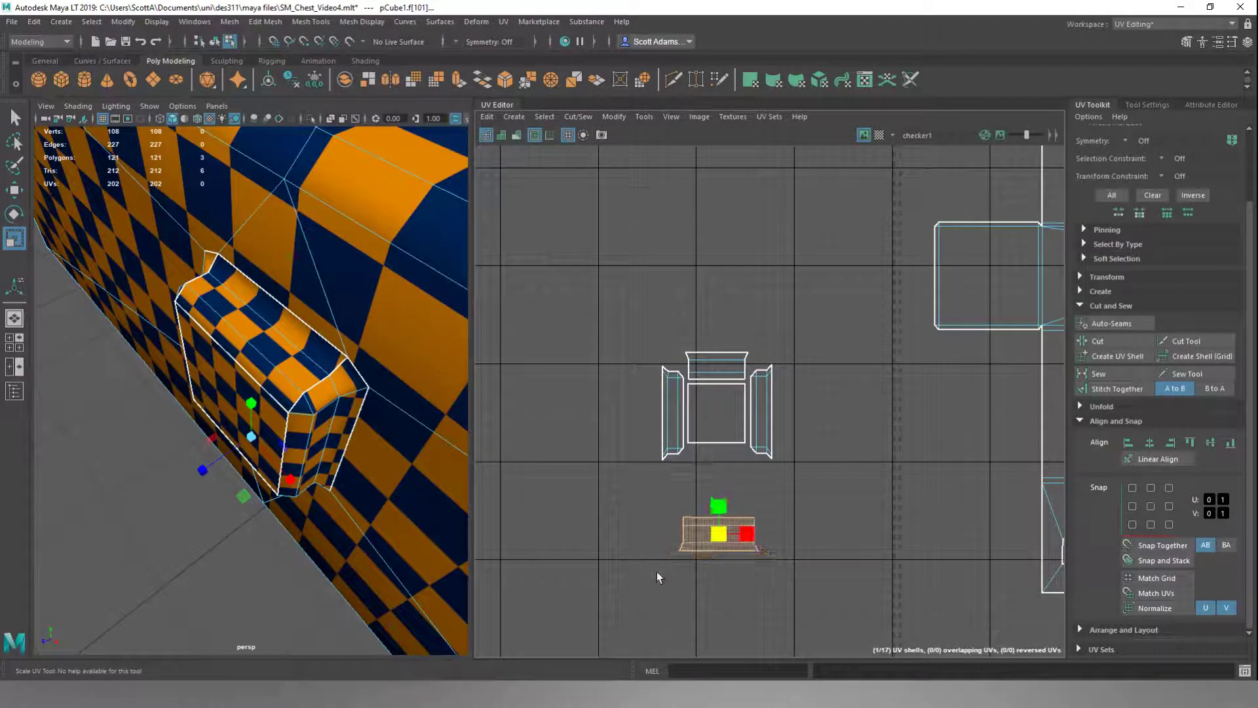
key("w")
left_click_drag(719, 493, 715, 467)
key("r")
key("w")
key("r")
key("w")
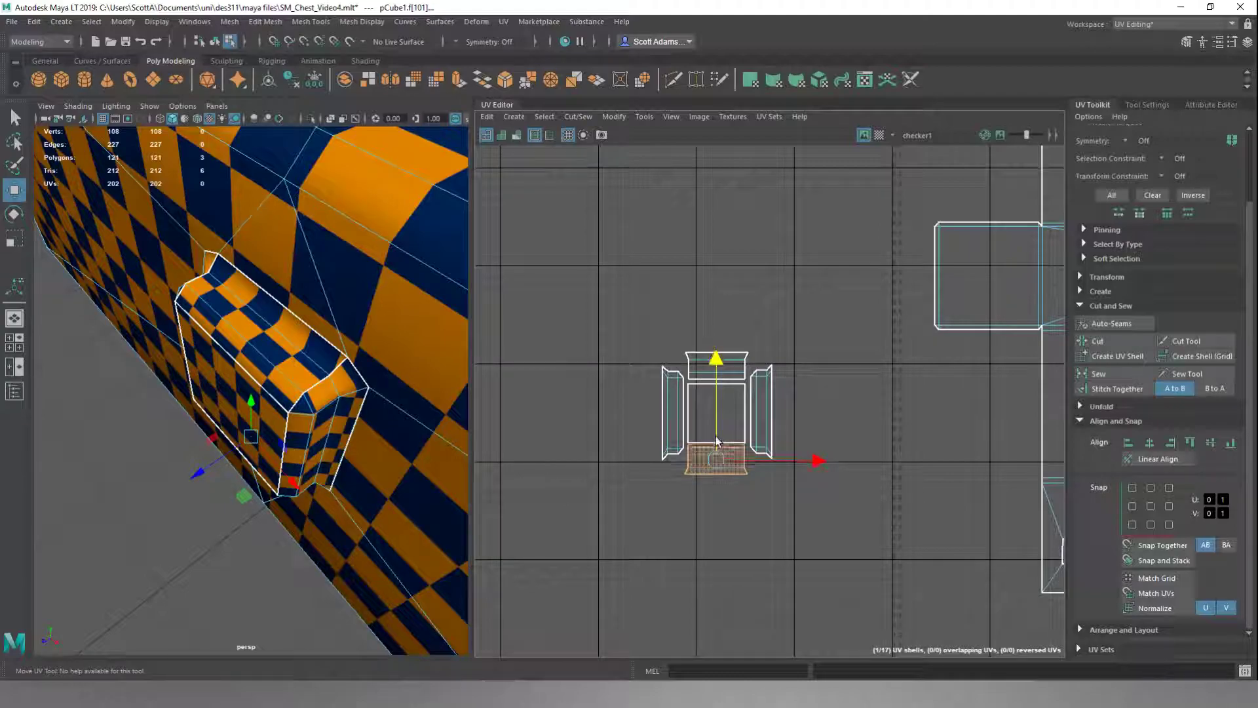
- Shrink the latch's right side shell uniformly, widen it slightly horizontally, and place it against the front shell's right edge
left_click(758, 403)
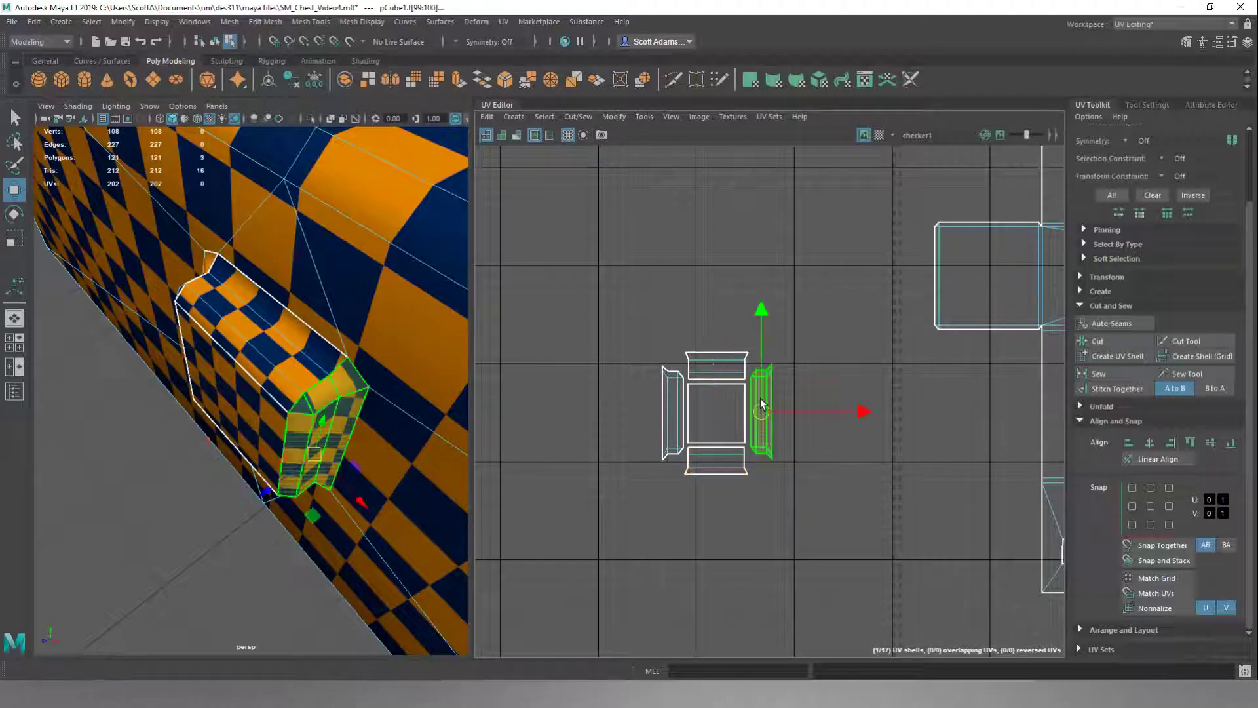
left_click_drag(459, 445, 451, 406, "alt")
key("r")
left_click_drag(765, 411, 788, 427)
scroll(747, 419, "up", 4)
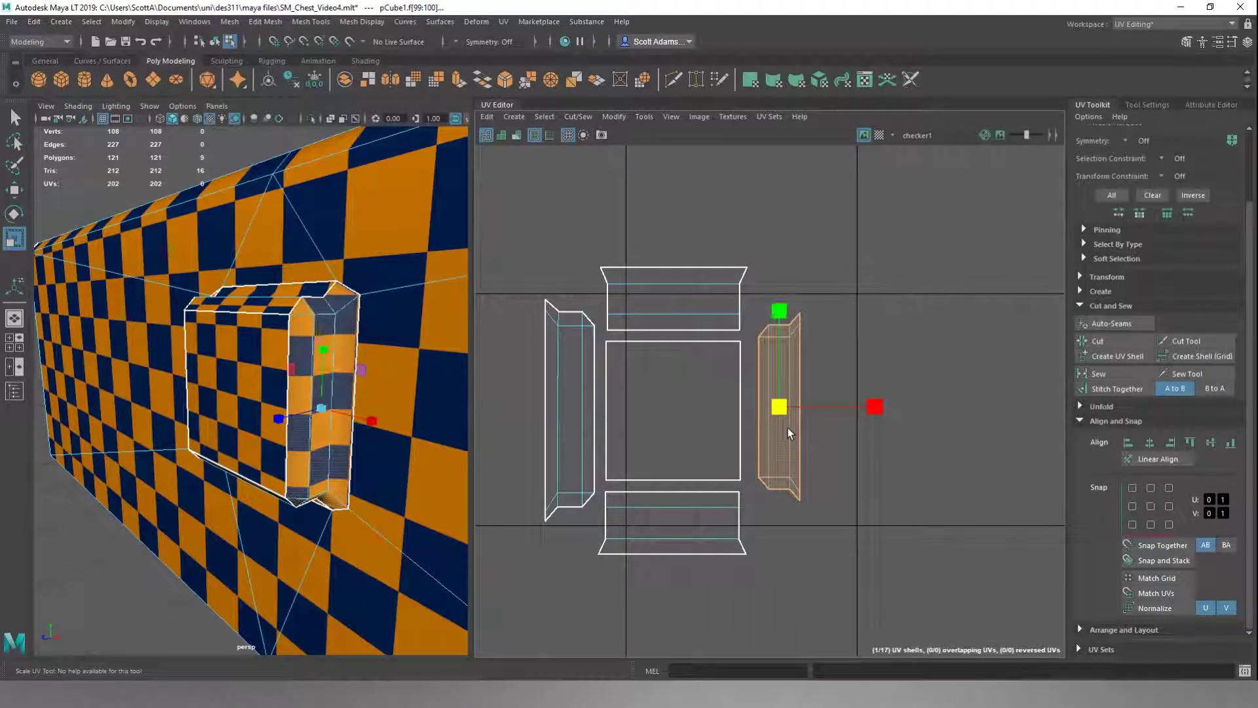
left_click_drag(874, 407, 905, 407)
key("w")
left_click_drag(782, 406, 776, 410)
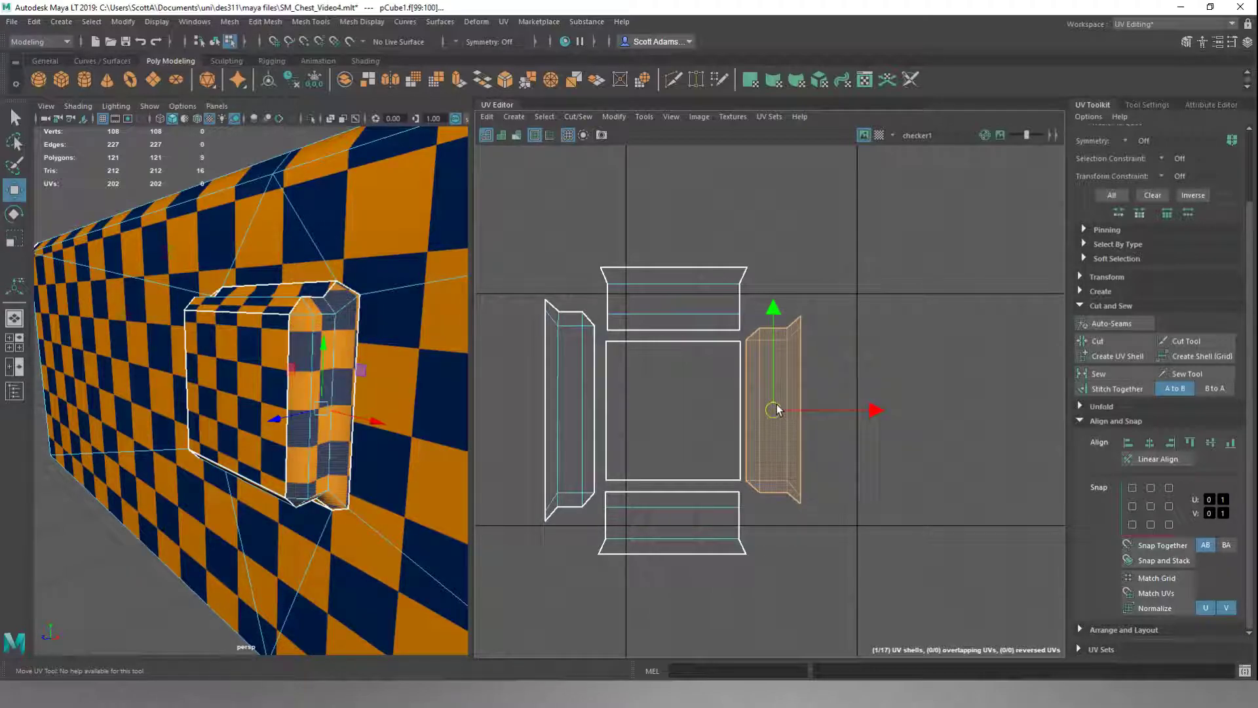
- Scale the latch's left side shell down vertically to about the height of the right side shell
left_click(553, 391)
key("r")
left_click_drag(365, 423, 669, 410, "alt")
key("w")
key("r")
key("w")
key("r")
left_click_drag(575, 319, 557, 408)
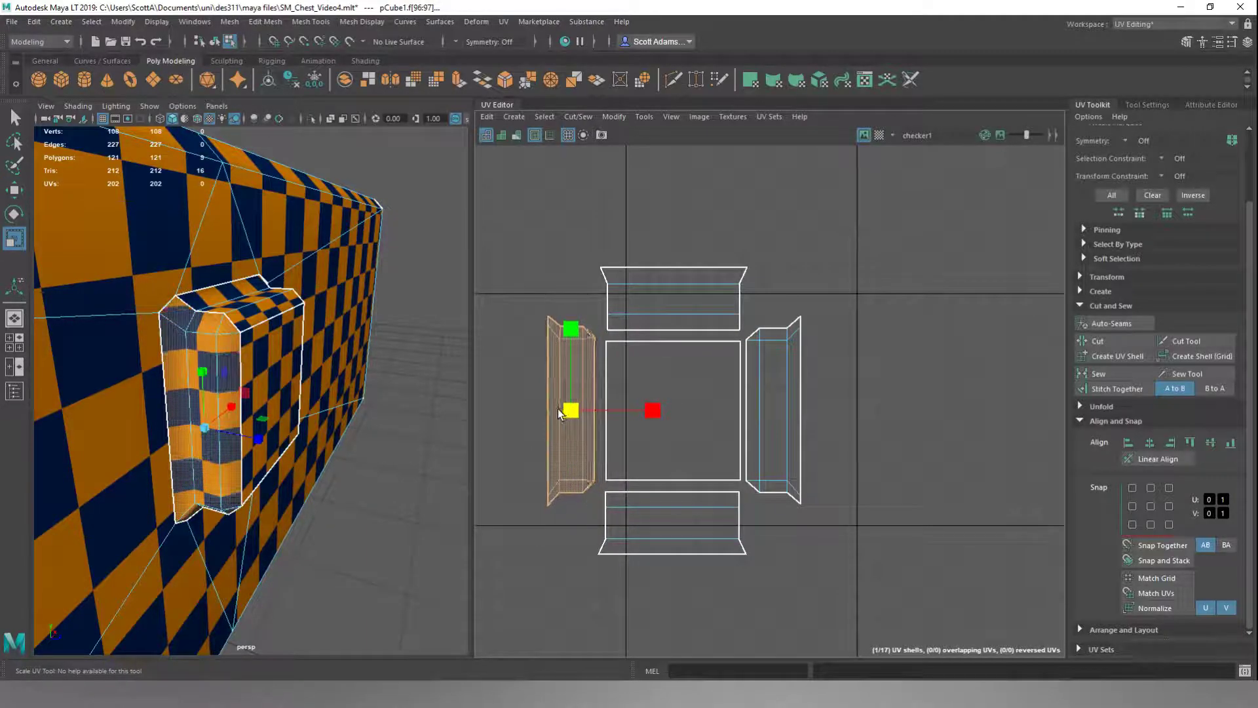
- Compare the two side shells and move the left one slightly closer to the front shell
left_click(784, 375)
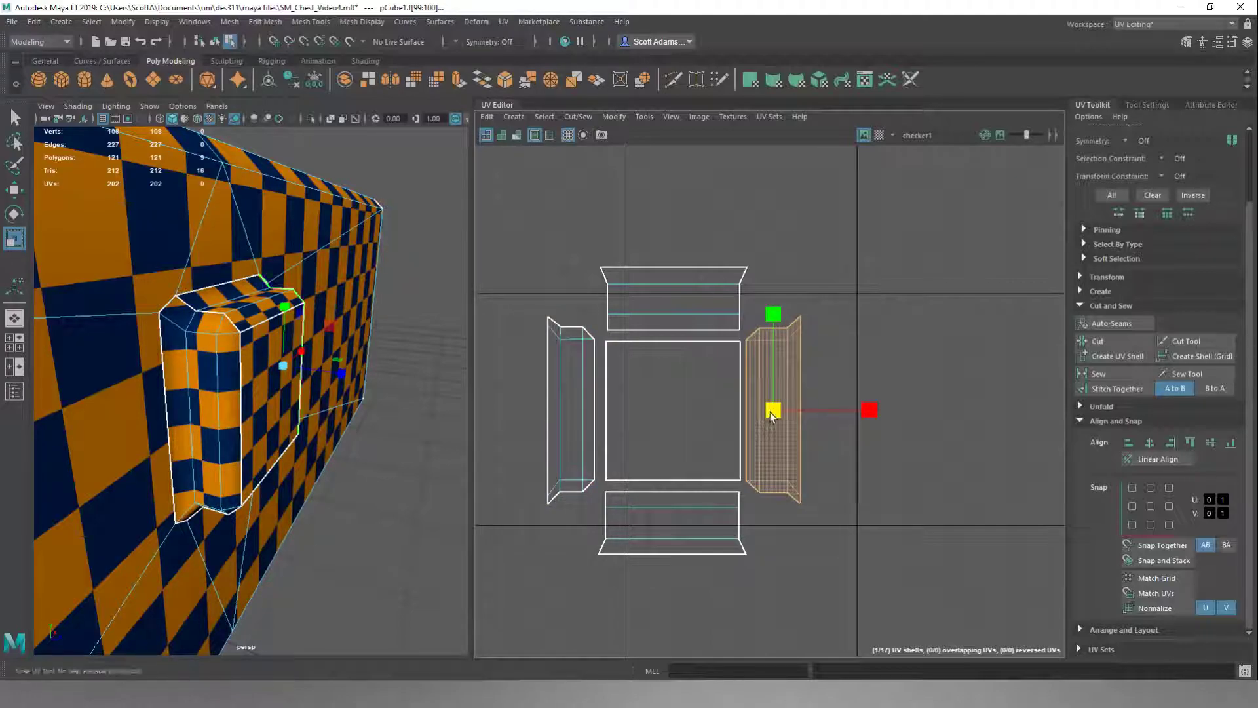
left_click(574, 417)
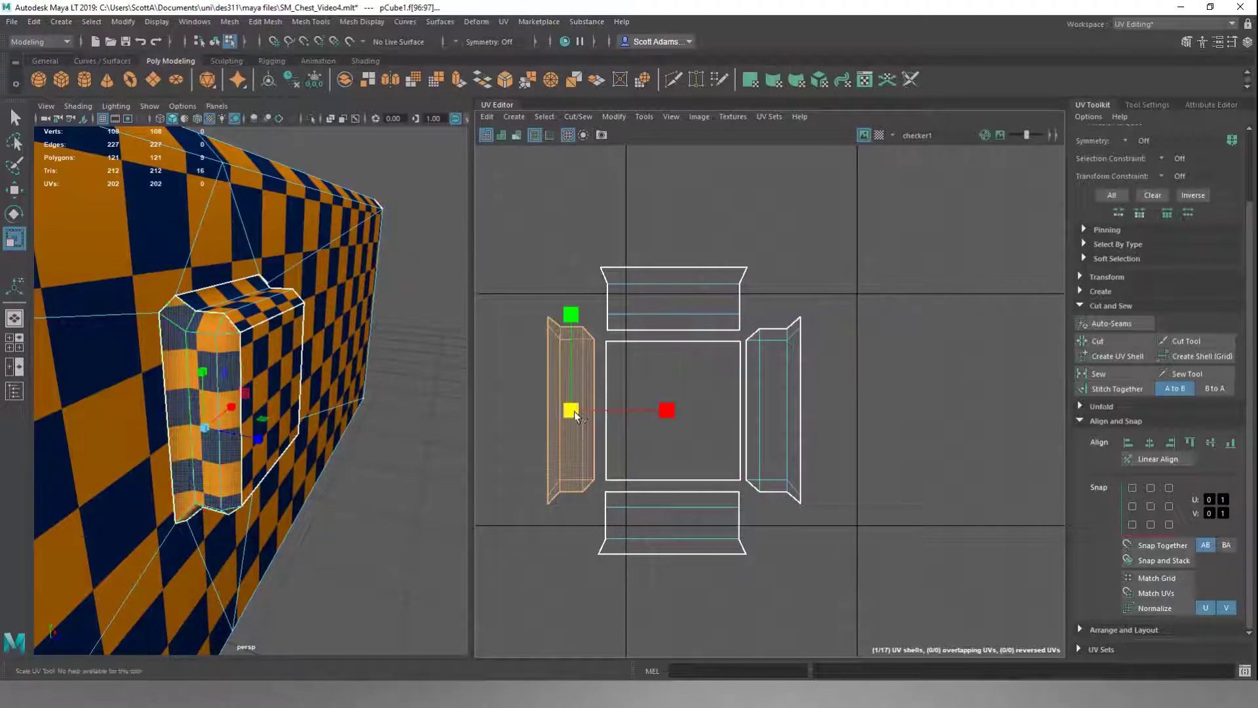
key("w")
left_click_drag(570, 412, 573, 411)
key("r")
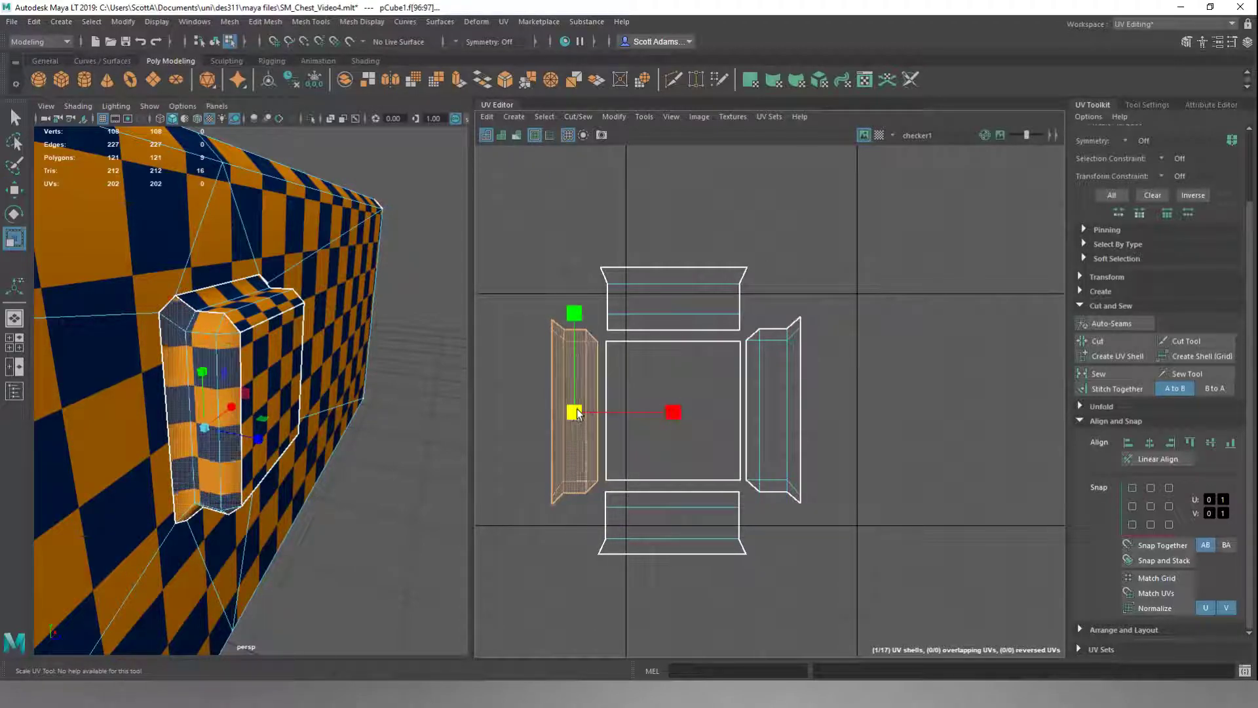
- Select the latch front shell's four border edges and stitch the surrounding shells to it
right_click_drag(549, 243, 549, 230)
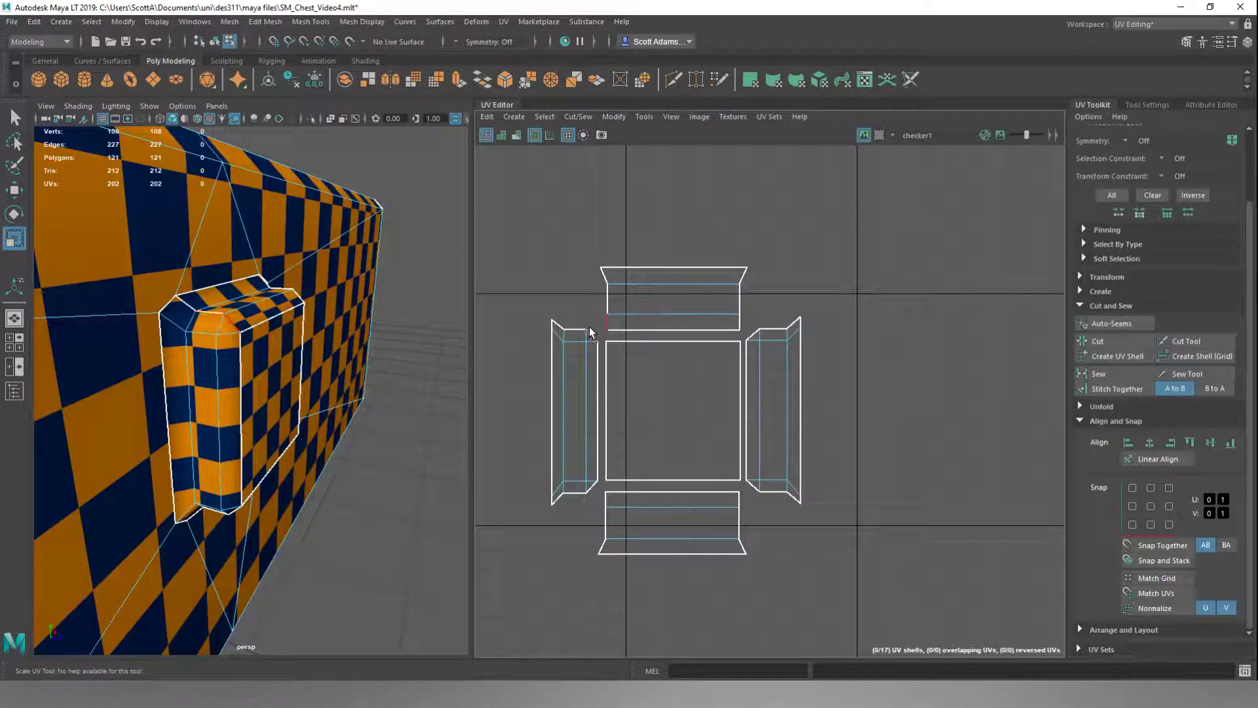
left_click(629, 339)
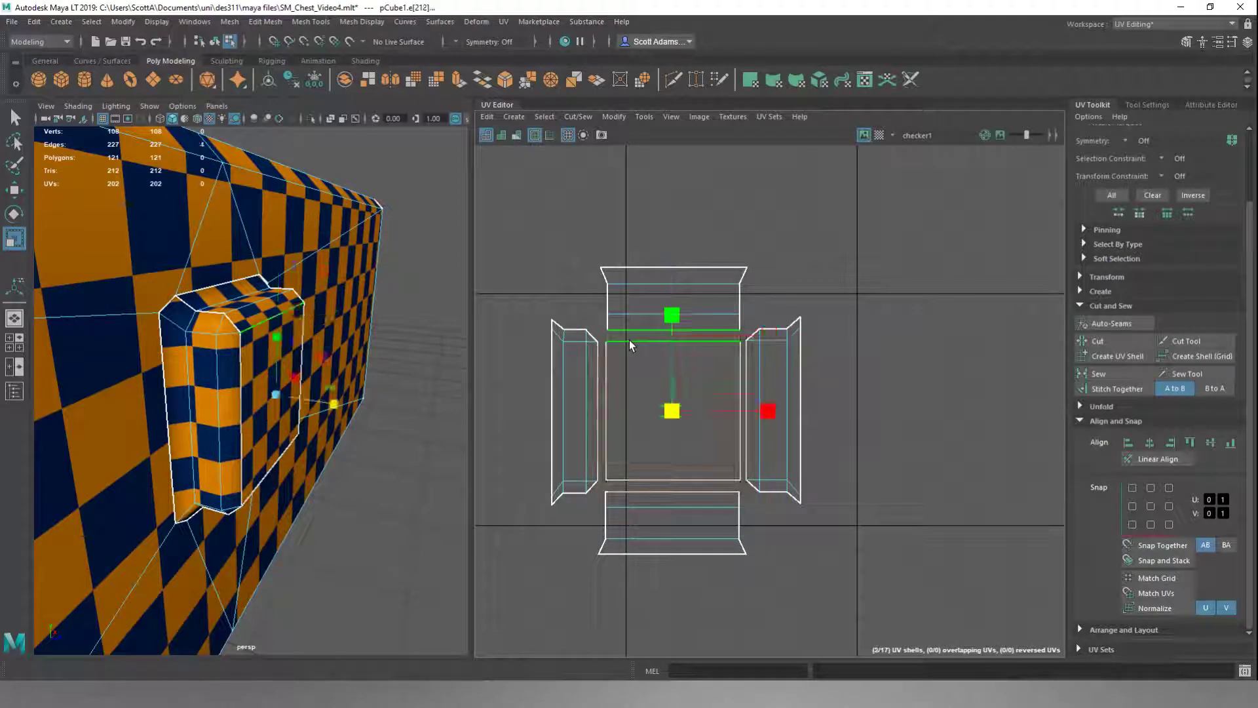
left_click(1119, 387)
- Select the stitched latch shell and shrink it uniformly to enlarge its checker squares
left_click_drag(285, 336, 189, 344, "alt")
right_click_drag(872, 262, 689, 397)
left_click(689, 398)
left_click_drag(272, 367, 218, 375, "alt")
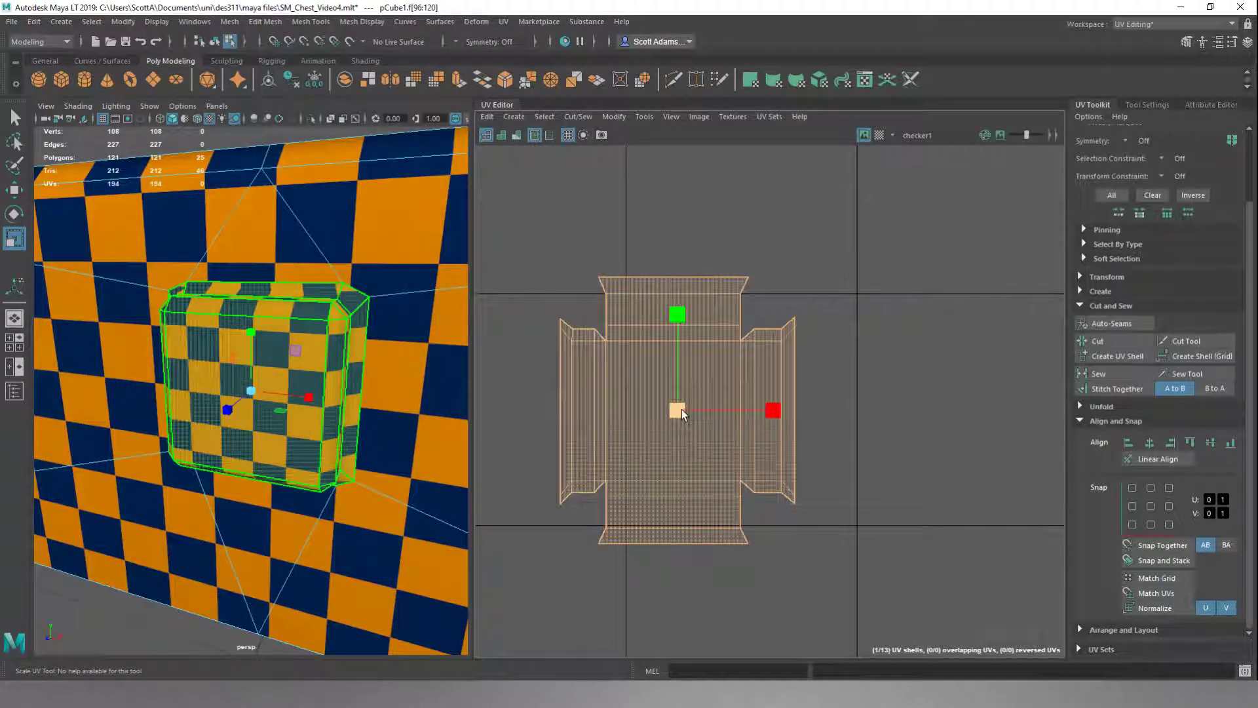
left_click_drag(682, 409, 639, 430)
left_click_drag(342, 433, 352, 458, "alt")
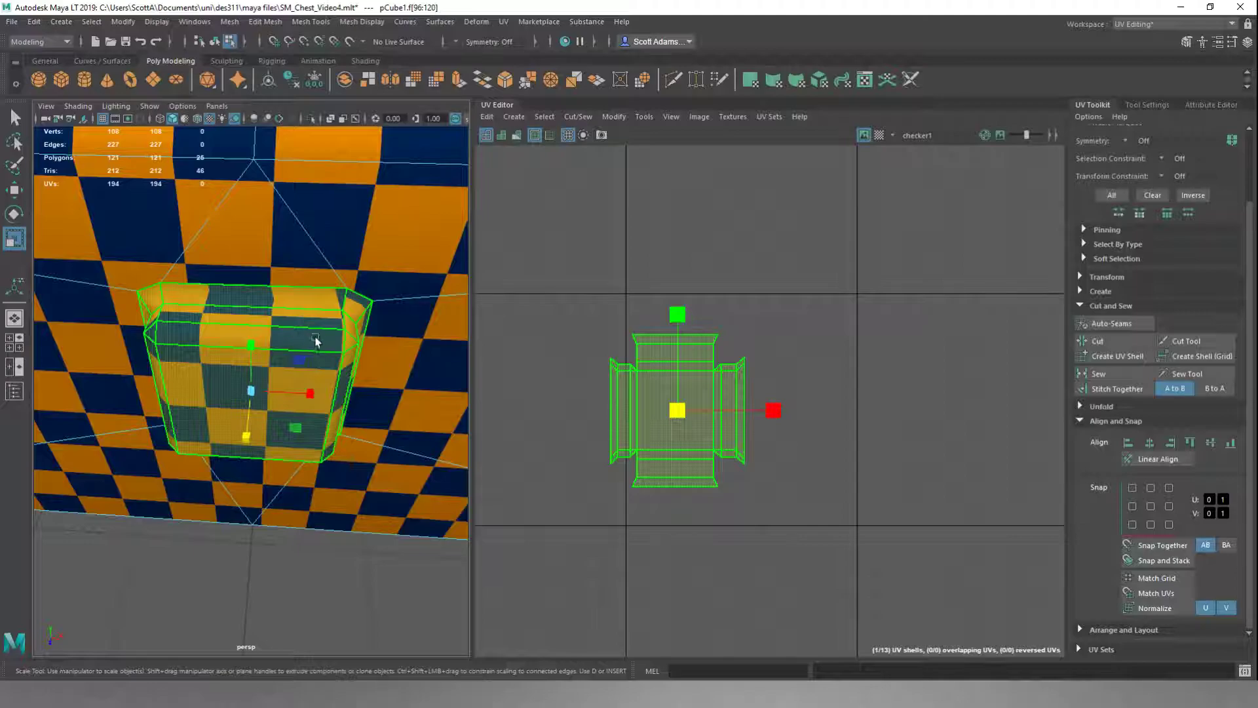
- Shrink the latch shell further to match the chest's checker size, and move it up and to the right
key("F8")
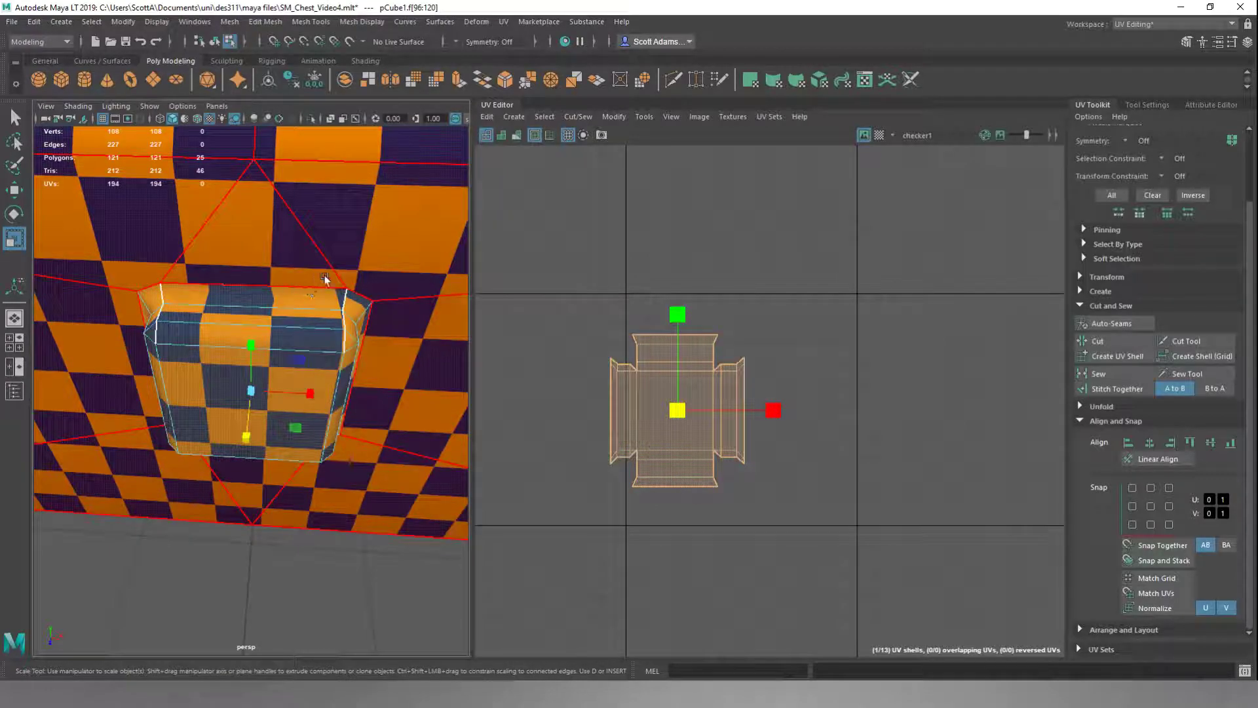
left_click_drag(678, 414, 663, 418)
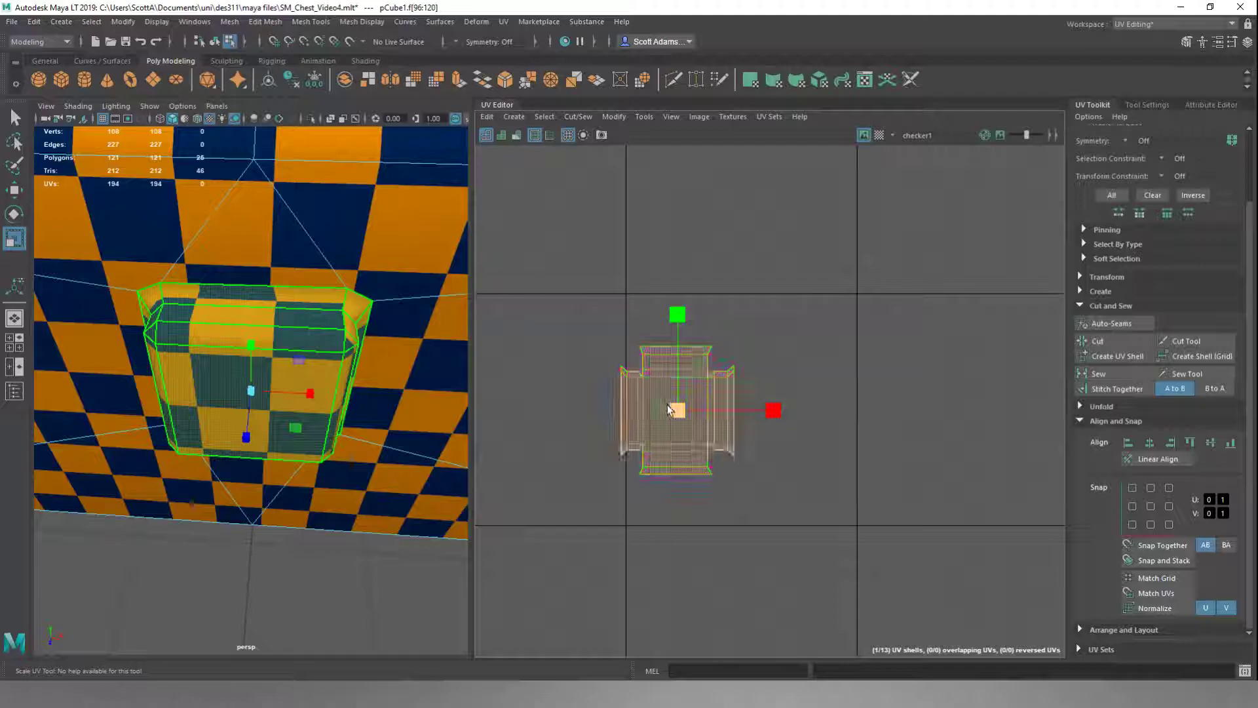
mouse_move(669, 408)
left_mouse_down()
mouse_move(721, 412)
mouse_move(681, 413)
left_mouse_up()
key("w")
key("r")
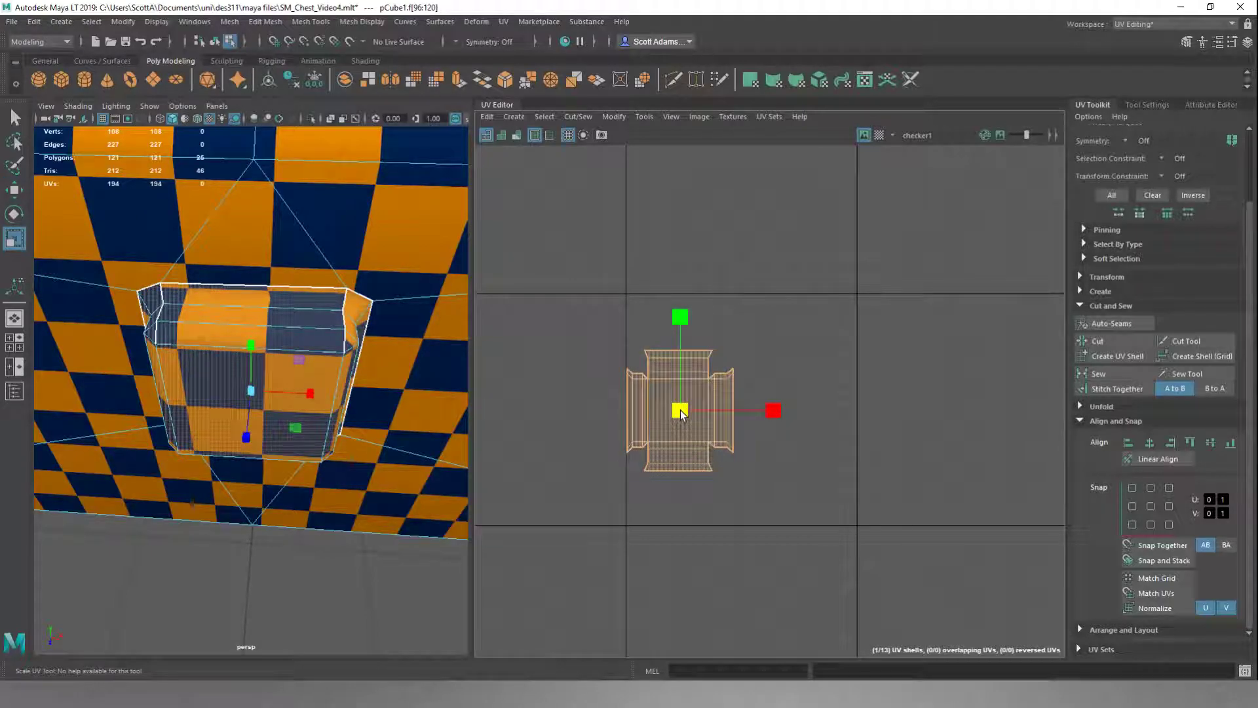
scroll(700, 406, "down", 2)
left_click_drag(698, 410, 814, 303)
left_click(813, 397)
middle_click_drag(805, 473, 661, 259, "alt")
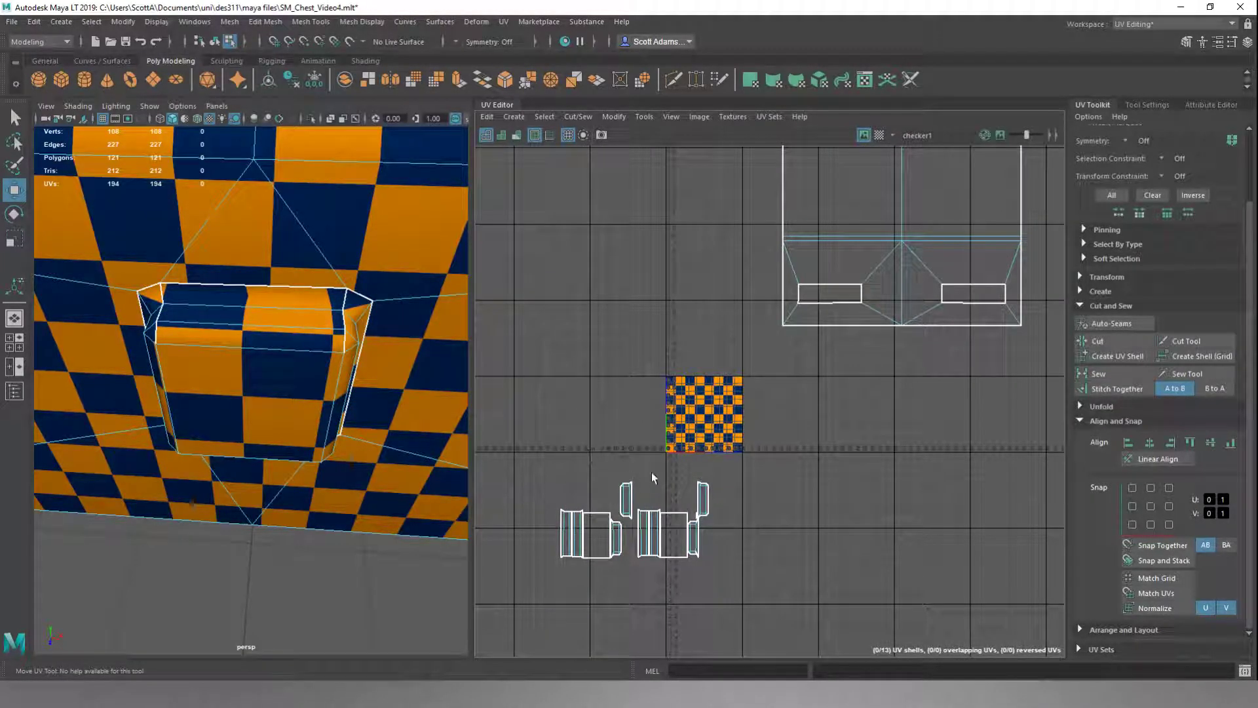
- Move the right-hand group of six bar shells up and to the left, clear of the matching group, and locate the bar on the chest
left_click_drag(649, 469, 719, 567)
left_click_drag(679, 522, 540, 311)
middle_click_drag(534, 409, 589, 434, "alt")
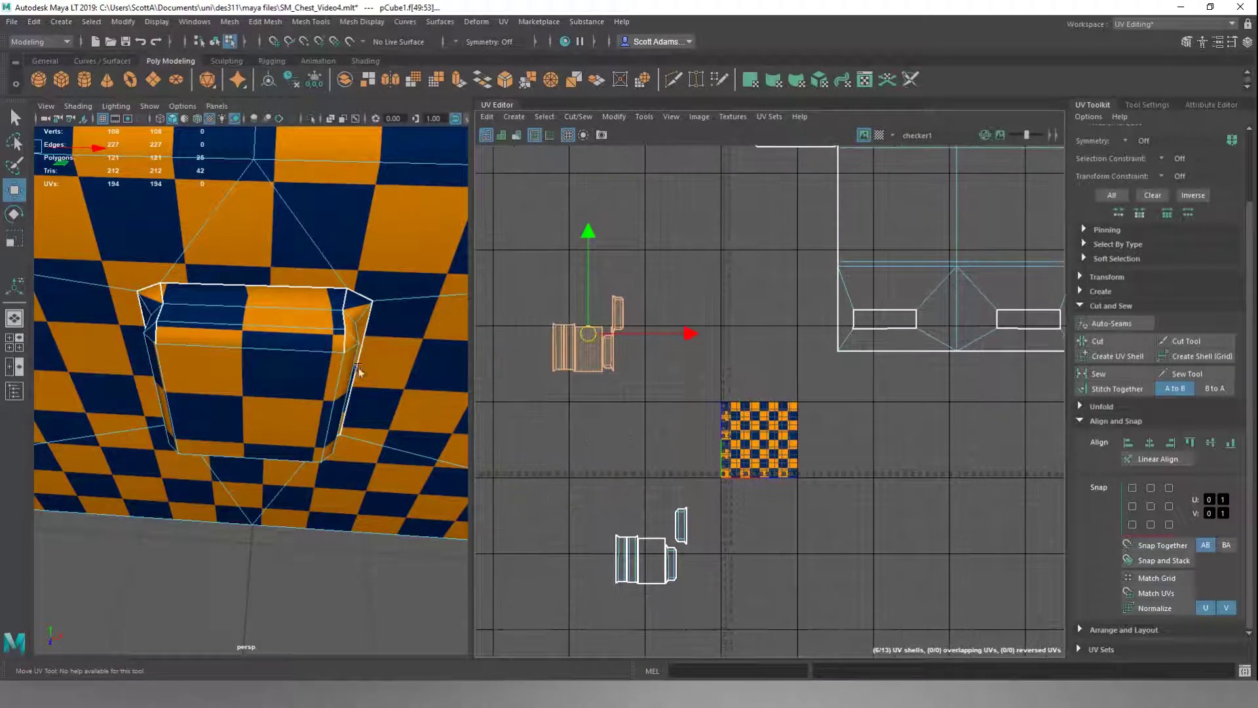
scroll(277, 329, "down", 8)
left_click_drag(320, 348, 467, 300, "alt")
scroll(357, 414, "up", 5)
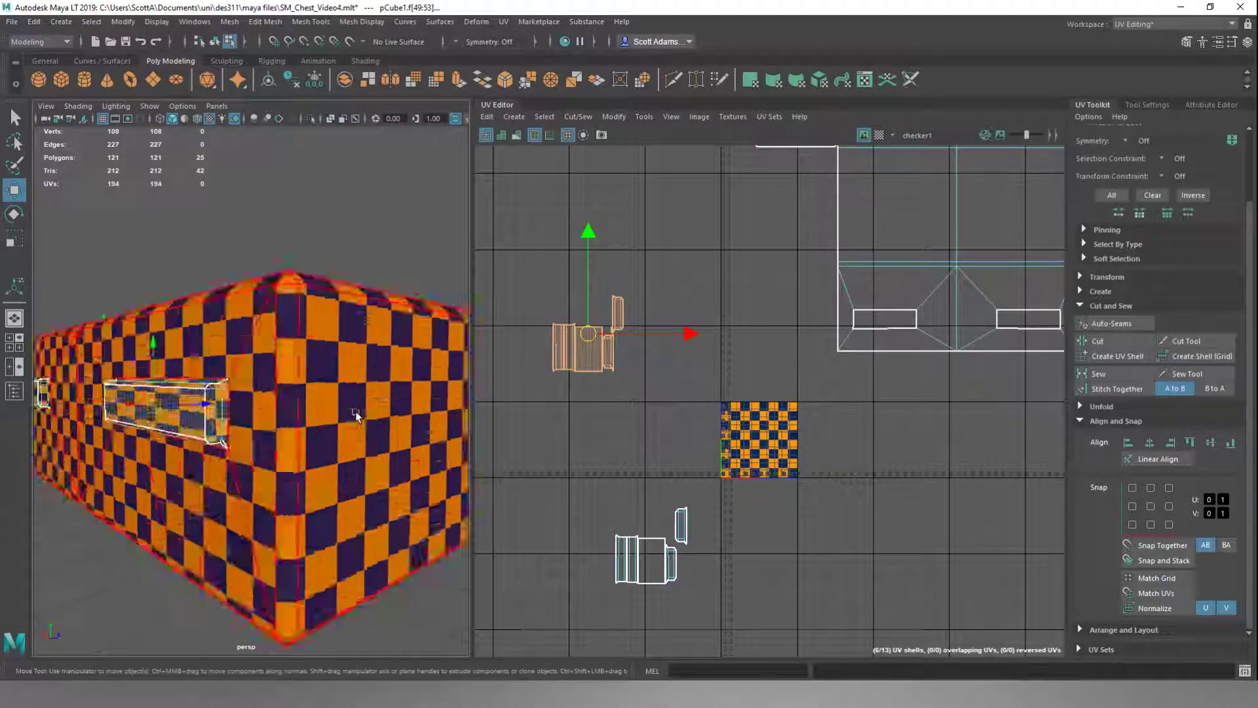
left_click_drag(356, 415, 394, 427, "alt")
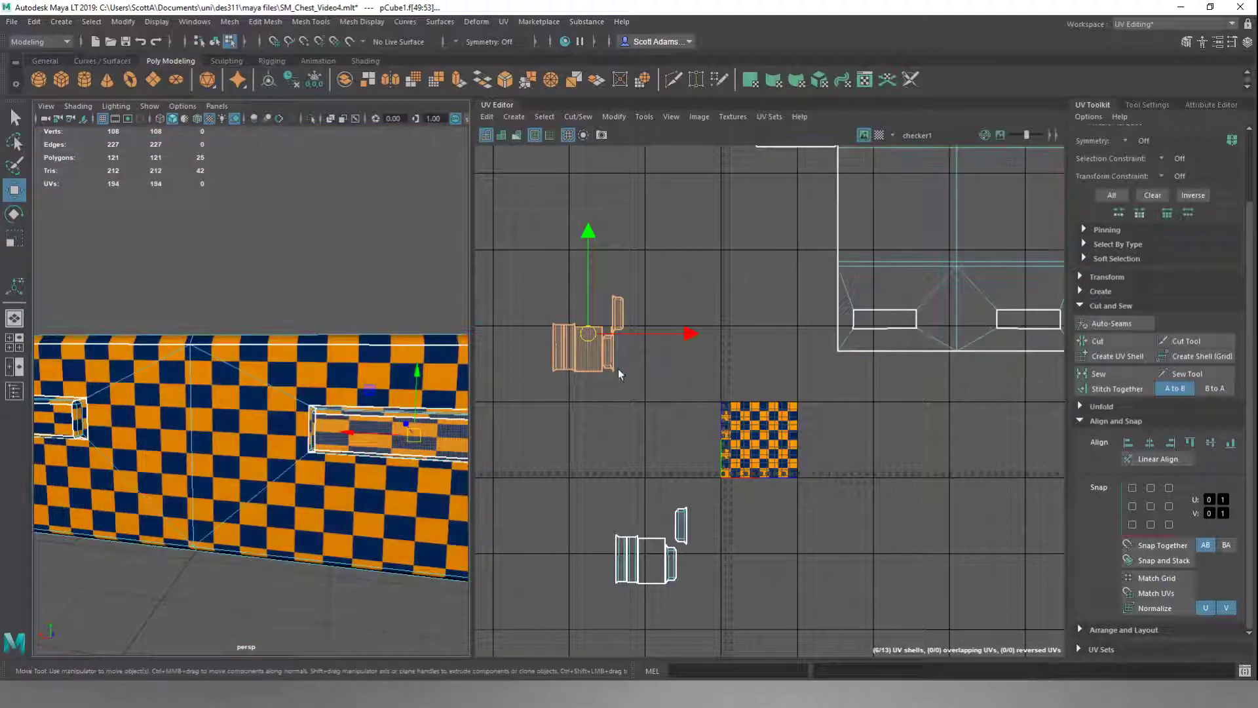
- Rotate the bar's front shell by 90 degrees and move it above the other shells of its group
left_click(592, 356)
right_click_drag(628, 406, 622, 374)
double_click(602, 354)
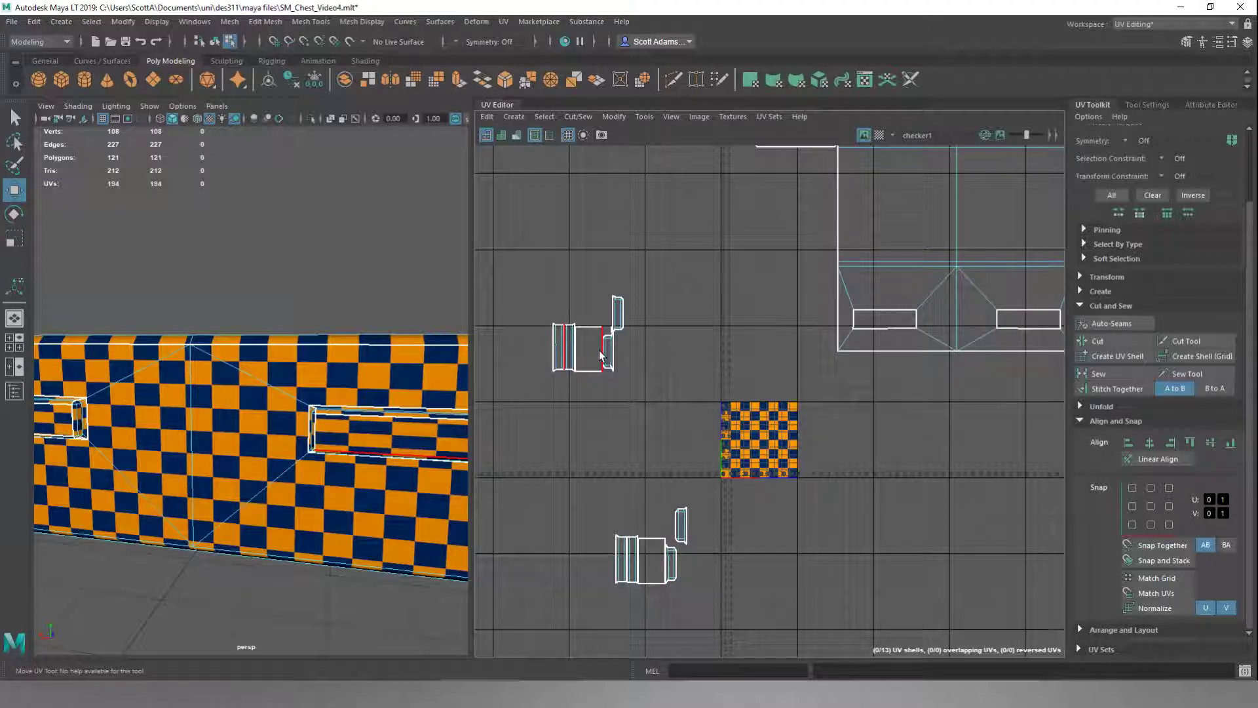
left_click(586, 348)
right_click_drag(714, 377, 689, 370)
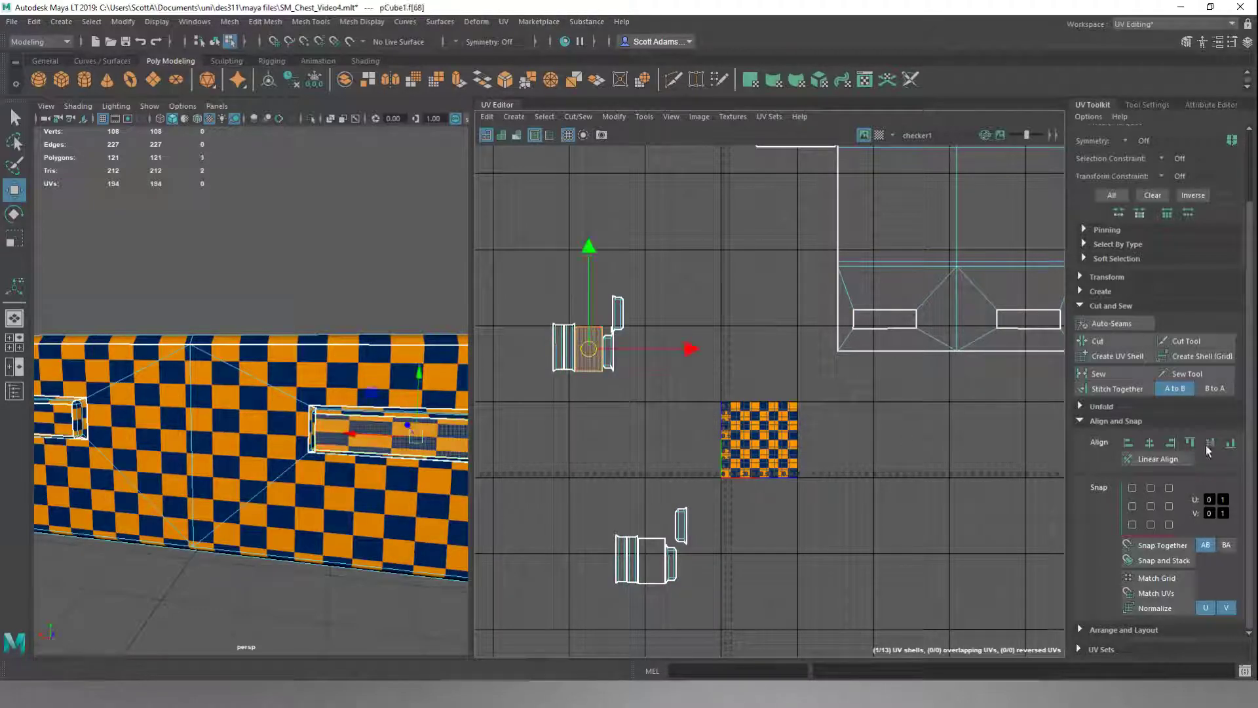
left_click(1110, 420)
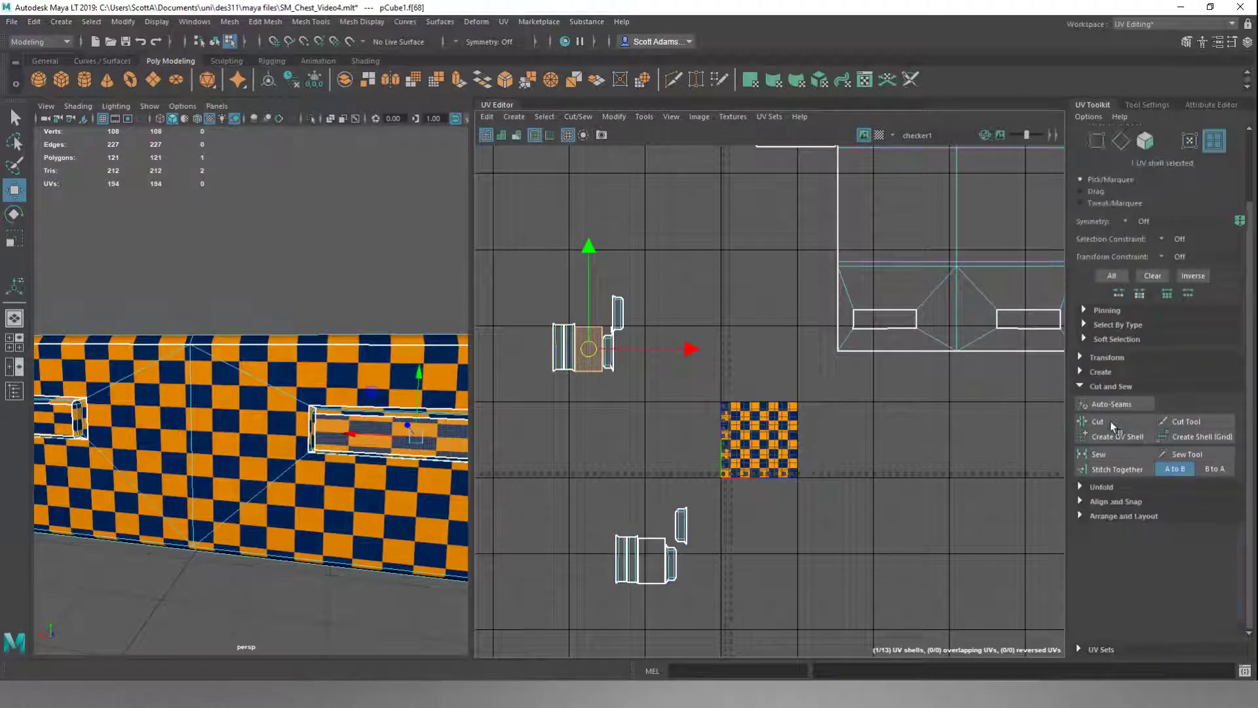
left_click(1118, 355)
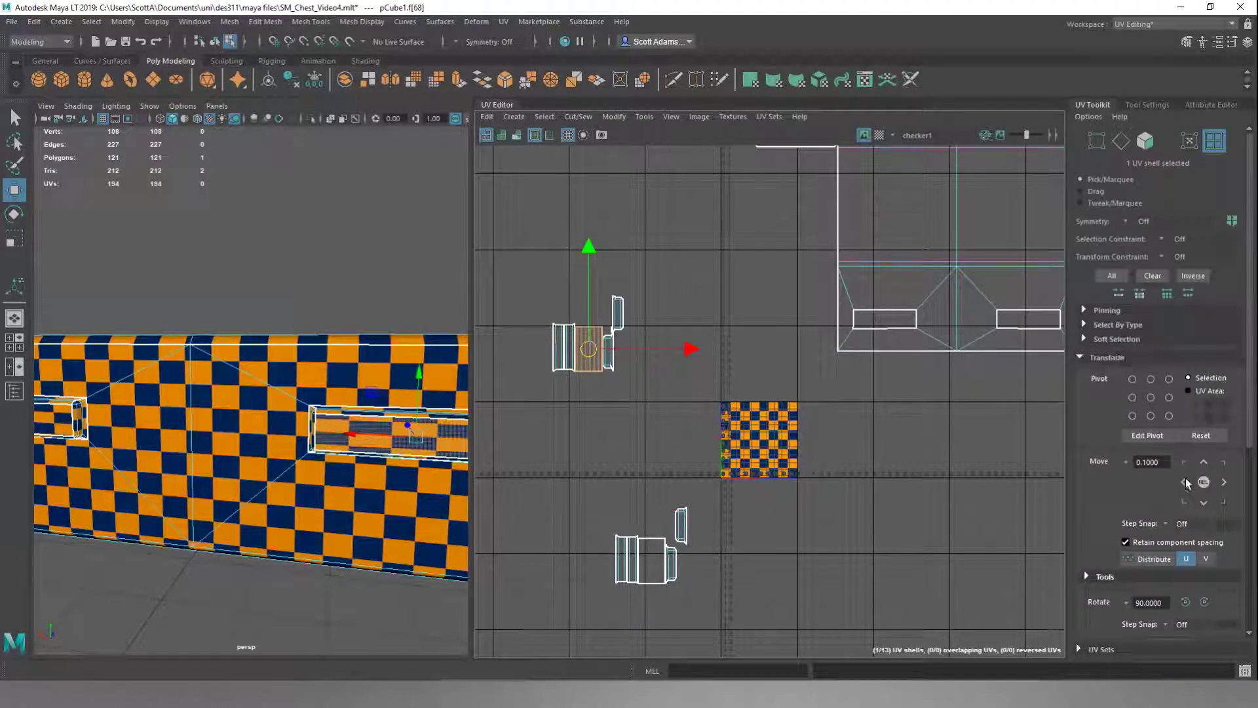
left_click(1203, 601)
left_click_drag(588, 348, 593, 233)
- Stretch the bar's rotated front shell horizontally until its checker squares look even
key("r")
middle_click_drag(658, 231, 855, 237)
scroll(444, 438, "up", 4)
middle_click_drag(445, 438, 326, 395, "alt")
left_click(719, 299)
right_click_drag(707, 293, 661, 282)
- Place the bar's two narrow end shells at the left and right ends of its front shell
left_click(610, 317)
key("w")
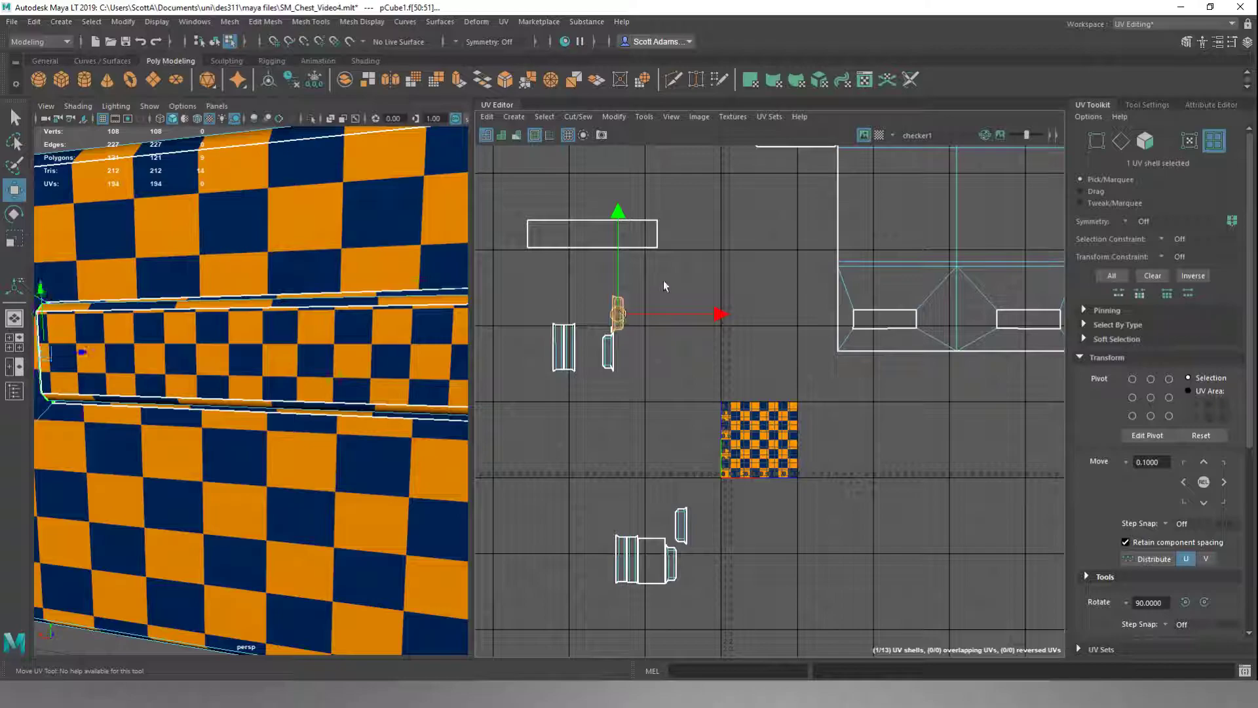
left_click_drag(616, 313, 522, 242)
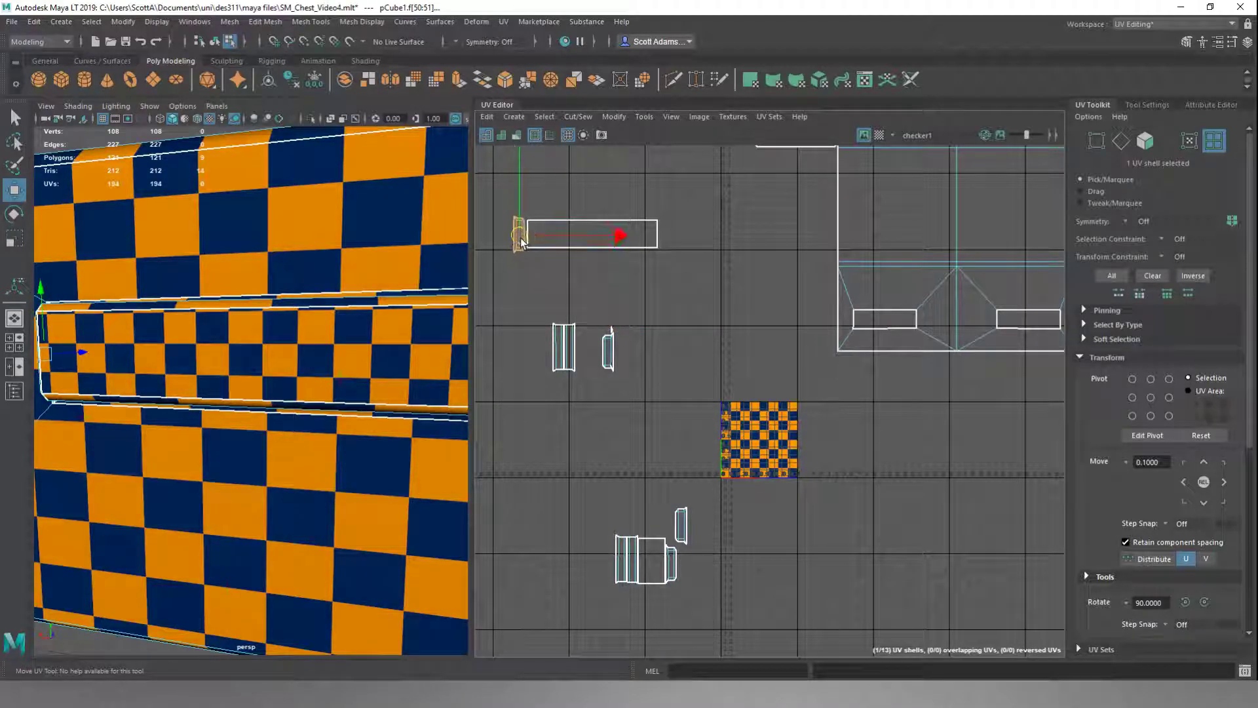
right_click_drag(545, 294, 546, 270)
left_click(575, 295)
right_click_drag(638, 304, 630, 297)
left_click(608, 351)
left_click_drag(619, 335, 675, 214)
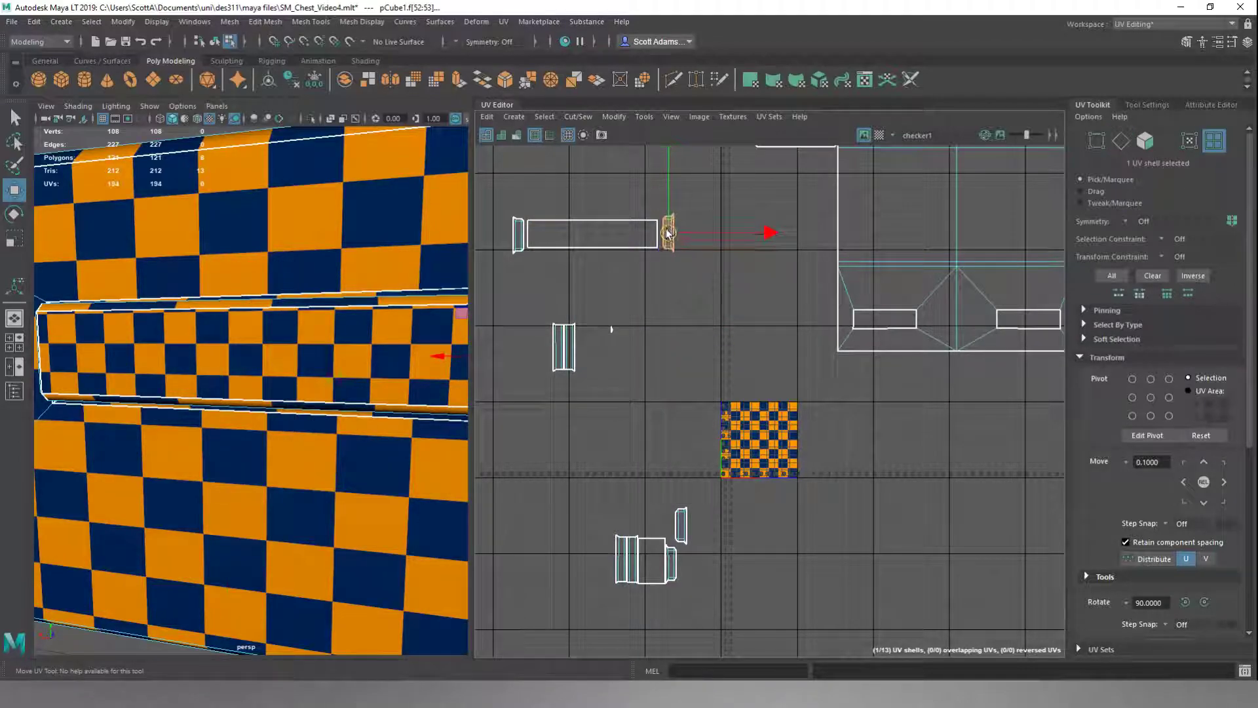
- Rotate the bar's bottom and top shells by 90 degrees and place them below and above the front shell
left_click(574, 341)
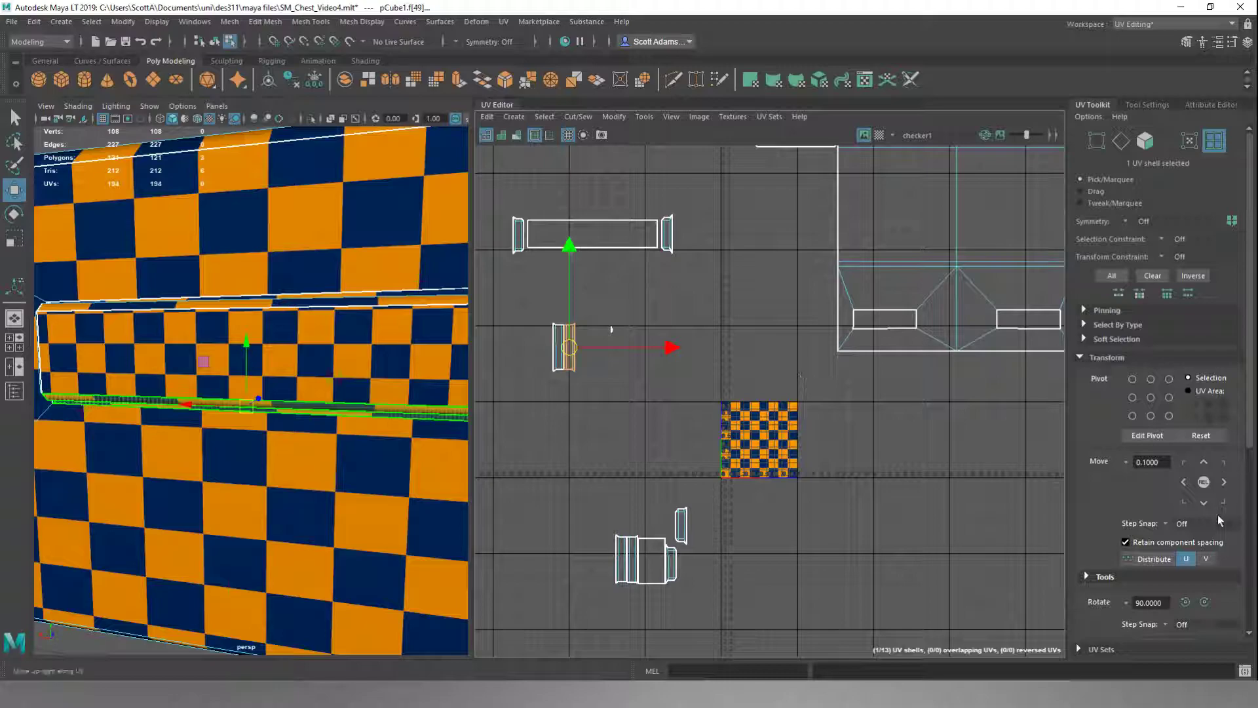
left_click(1204, 602)
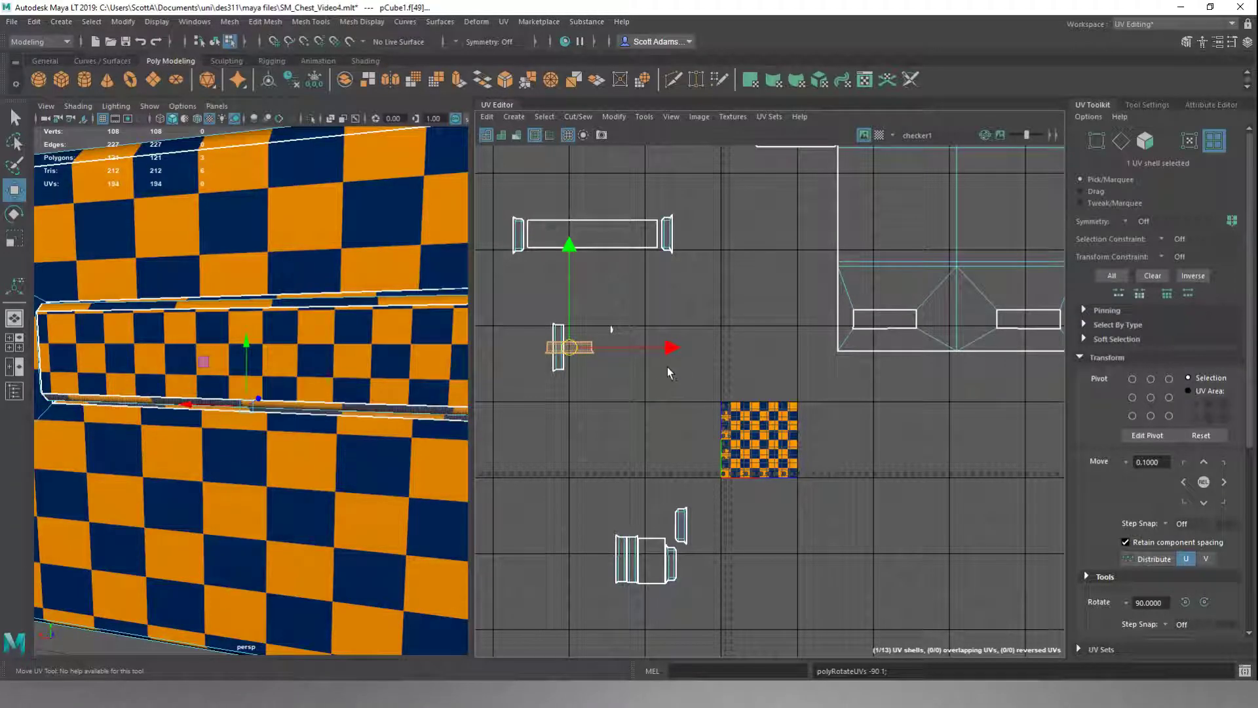
left_click_drag(577, 352, 598, 277)
left_click(558, 344)
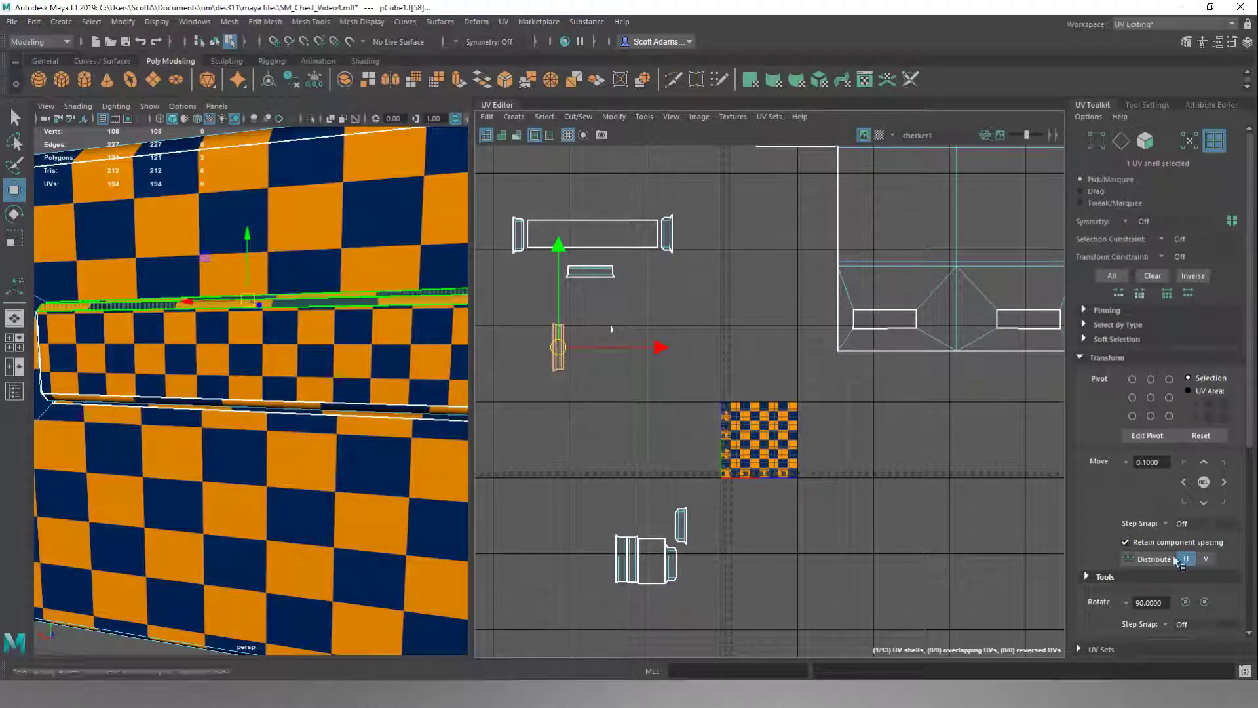
left_click(1205, 601)
left_click_drag(557, 346, 594, 200)
- Select the tiny leftover shell and examine the bar's end on the model to find where it belongs
left_click(613, 328)
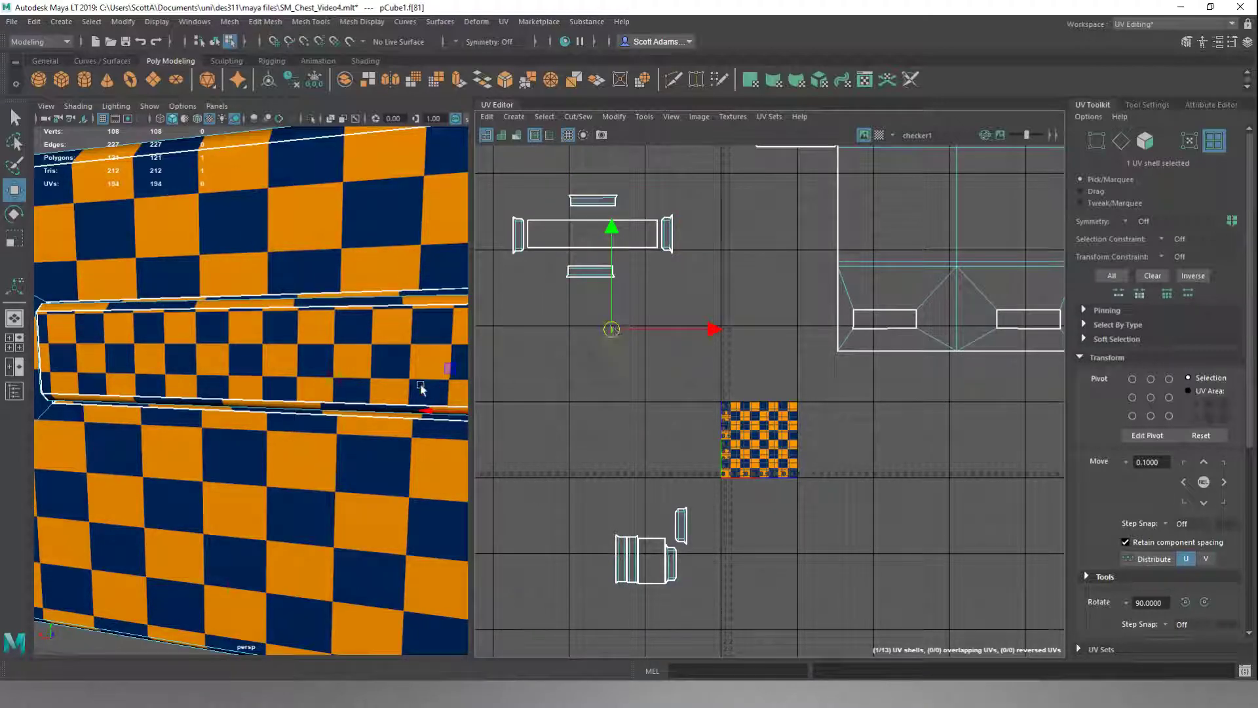
left_click_drag(421, 388, 384, 380, "alt")
scroll(273, 333, "up", 5)
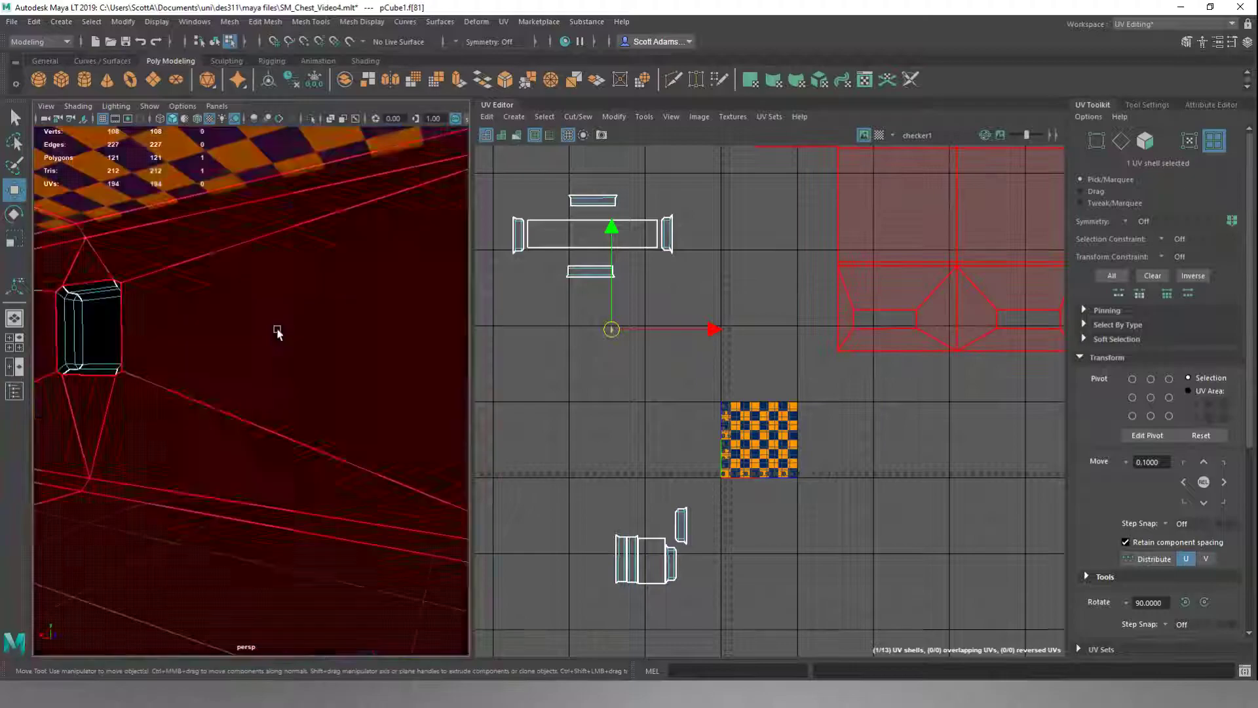
scroll(243, 332, "down", 5)
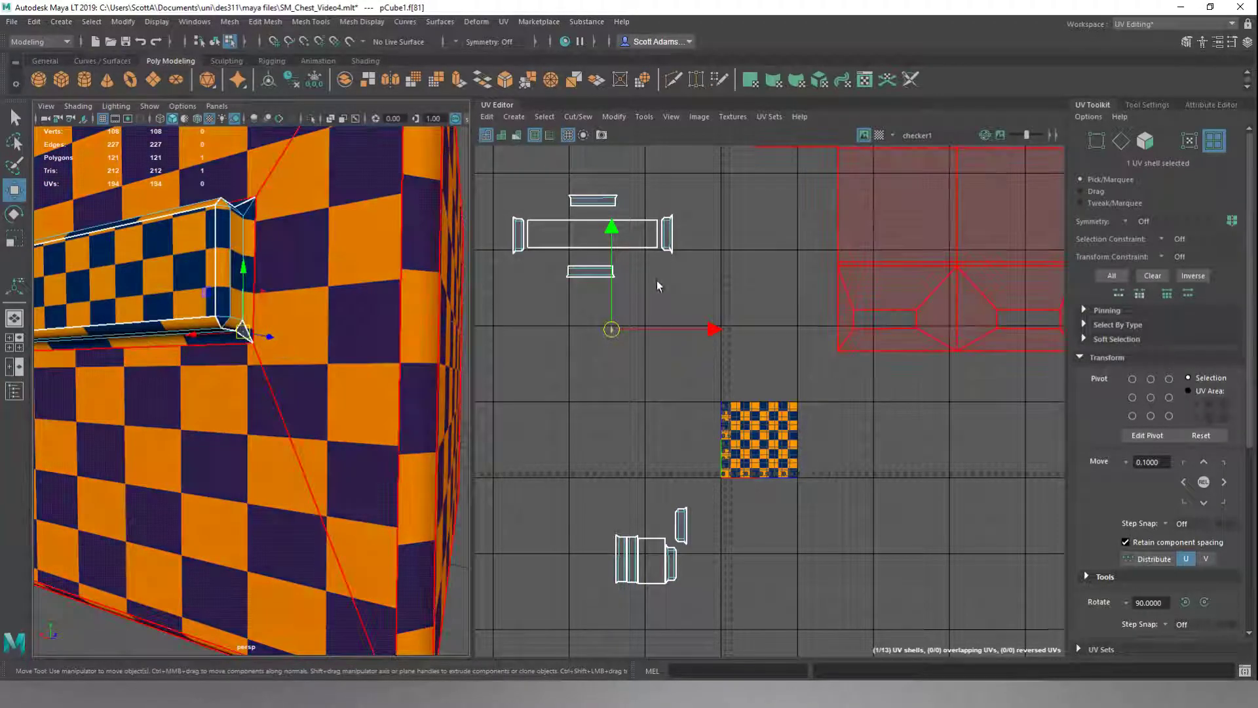
scroll(657, 281, "up", 2)
scroll(658, 275, "up", 2)
left_click(652, 283)
- Stitch the tiny leftover shell onto the bar's right end shell along the short slanted edge at its lower outer corner
scroll(652, 285, "up", 3)
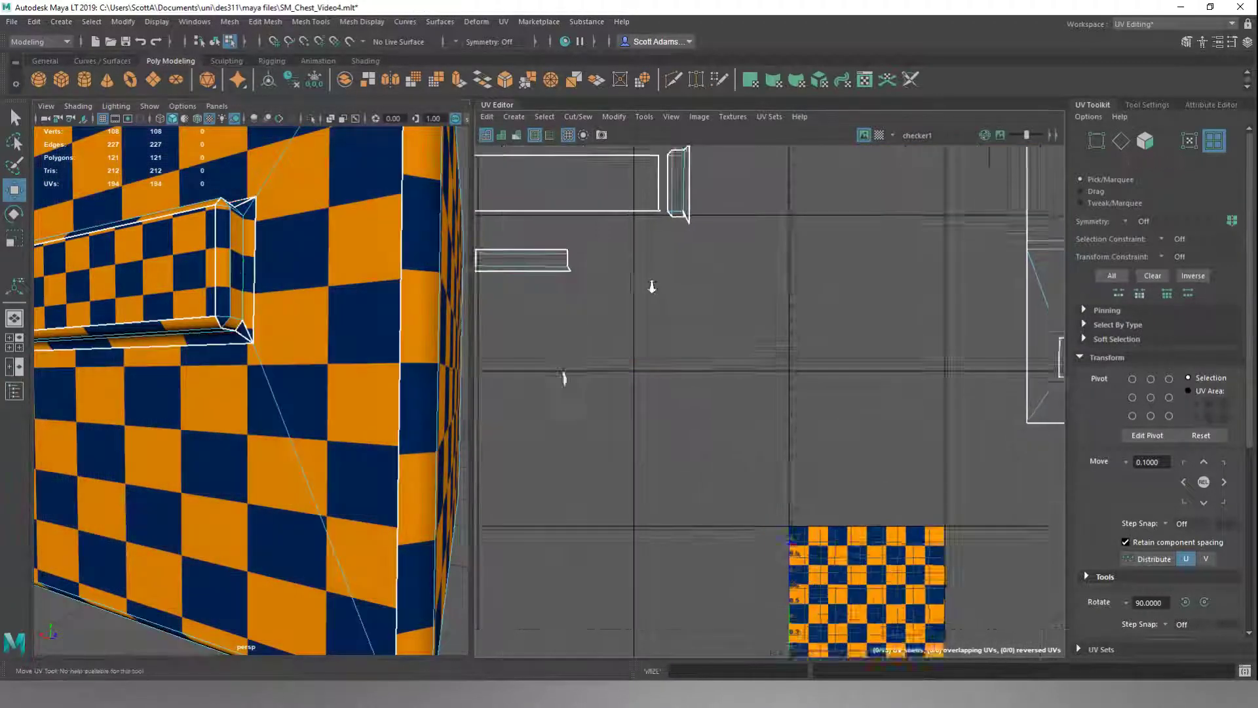
middle_click_drag(643, 297, 805, 447, "alt")
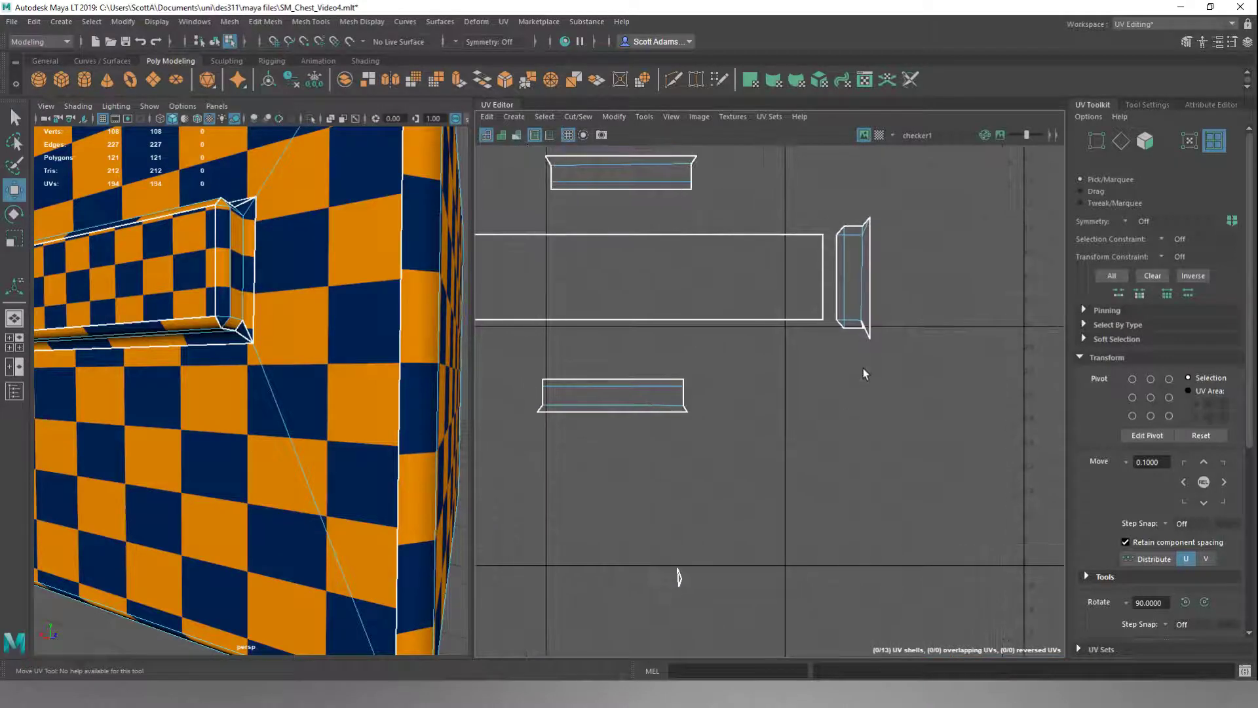
scroll(864, 348, "up", 1)
left_click(863, 305)
scroll(863, 308, "up", 2)
left_click(836, 357)
middle_click_drag(822, 369, 751, 421, "alt")
scroll(794, 373, "up", 2)
right_click(794, 373)
right_click_drag(793, 372, 794, 336)
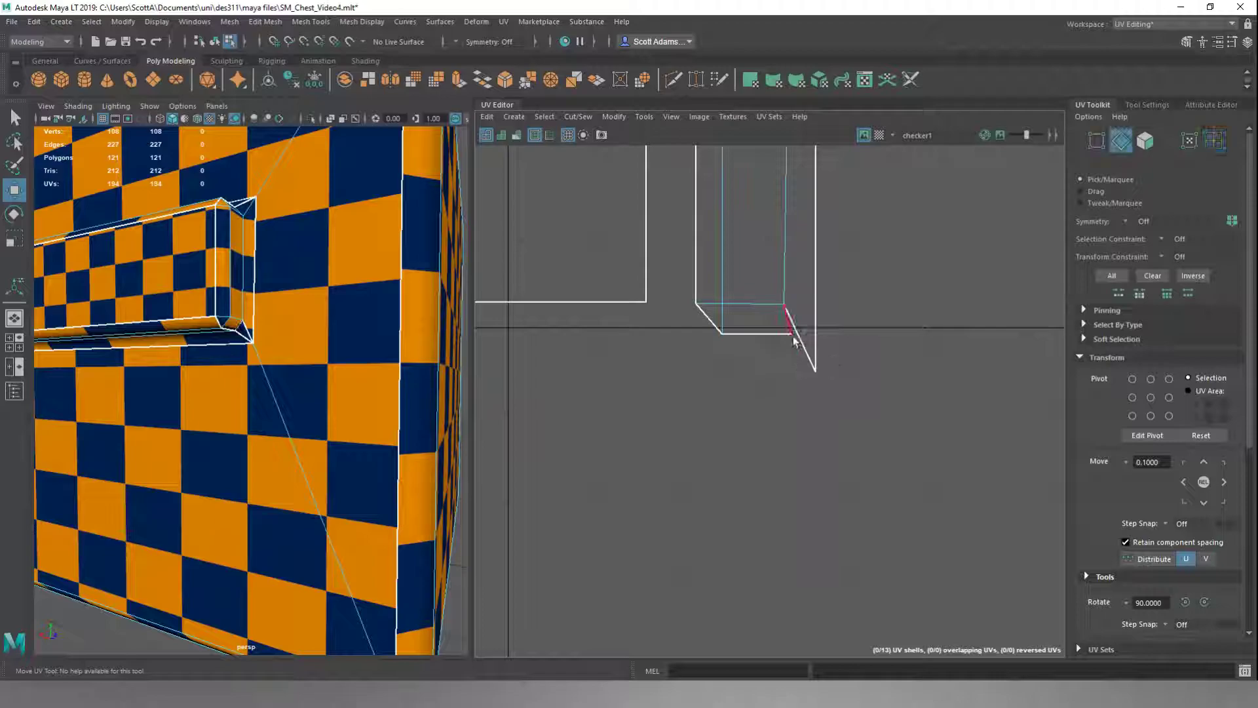
left_click(797, 333)
left_click(816, 344, "shift")
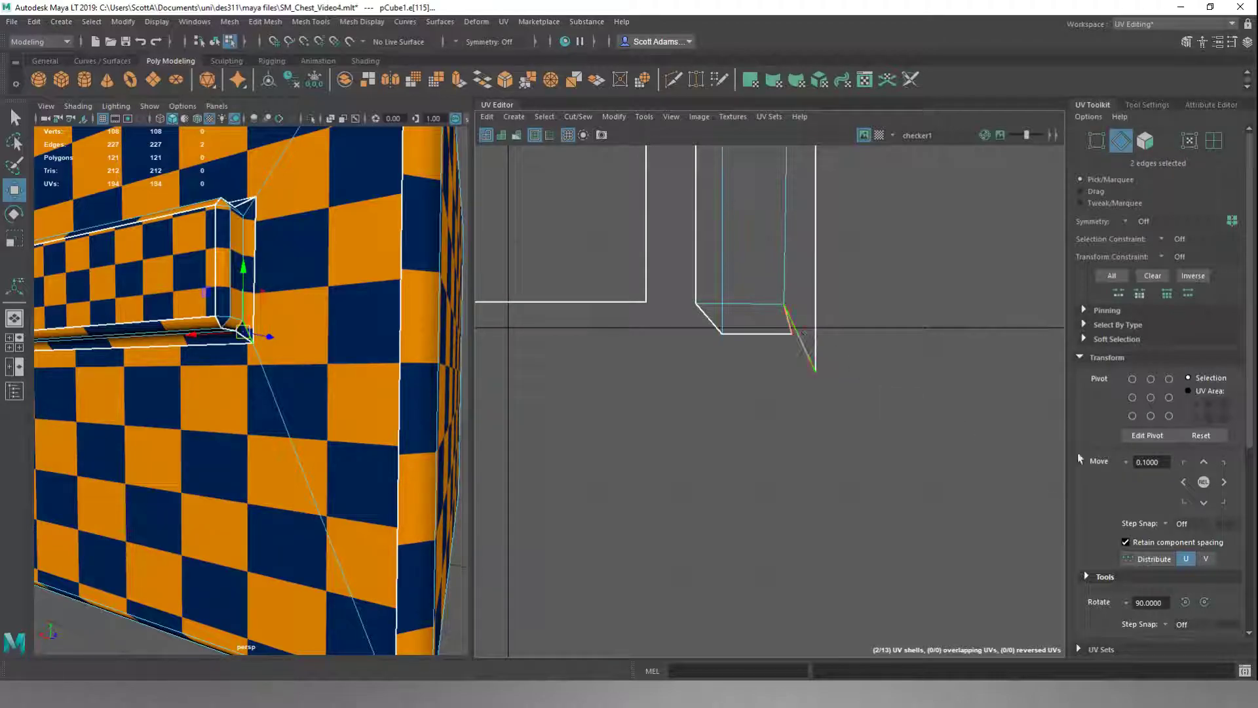
left_click(1091, 355)
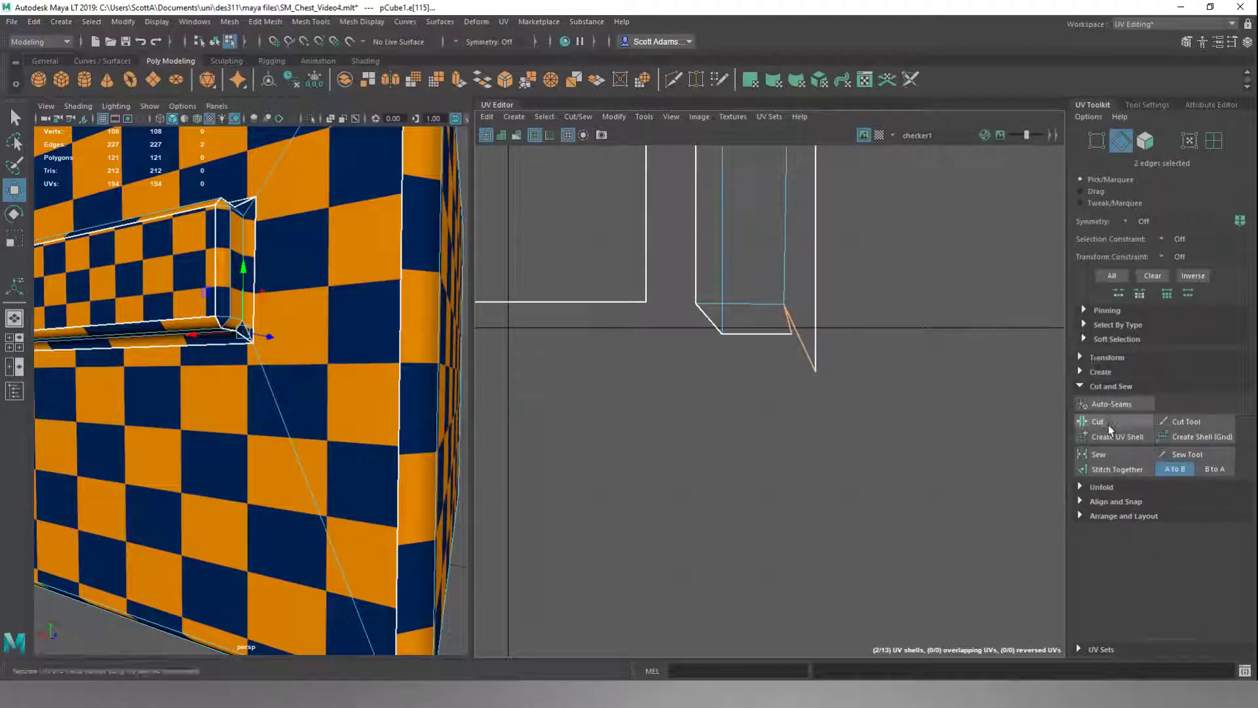
left_click(1114, 467)
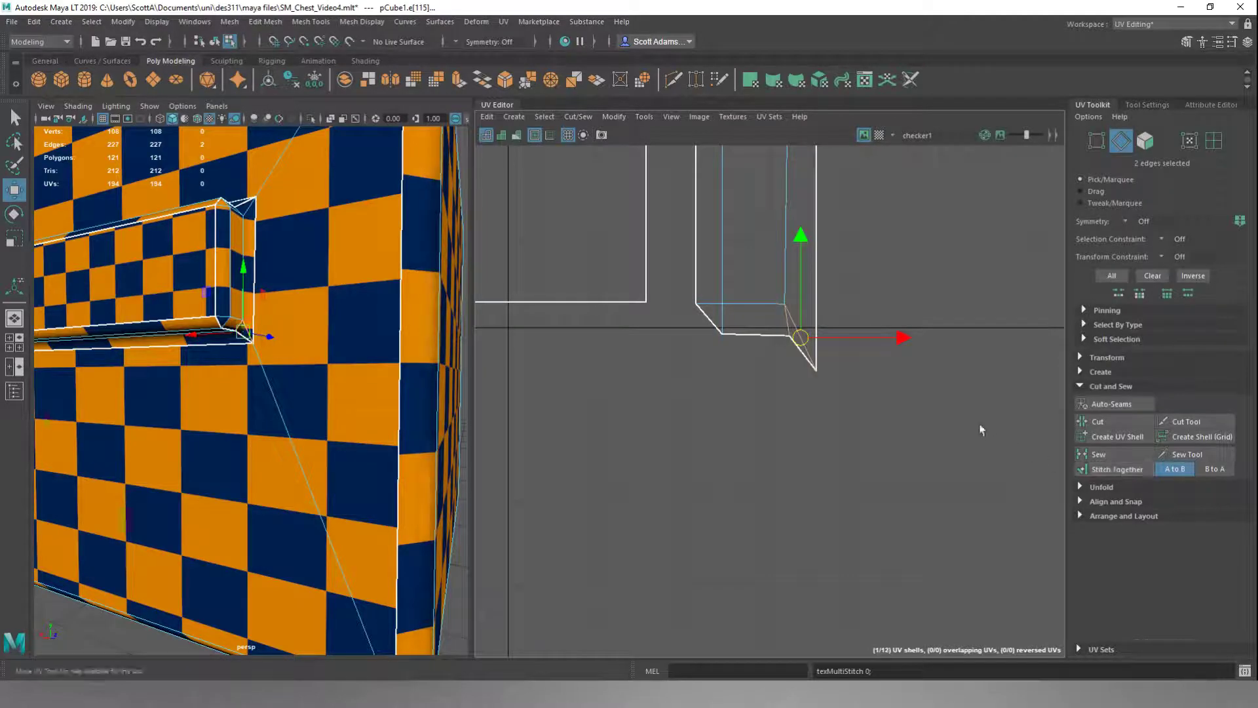
- Align the two lower corner UVs on the right end shell's inner vertical line to the minimum U
middle_click_drag(887, 180, 879, 429, "alt")
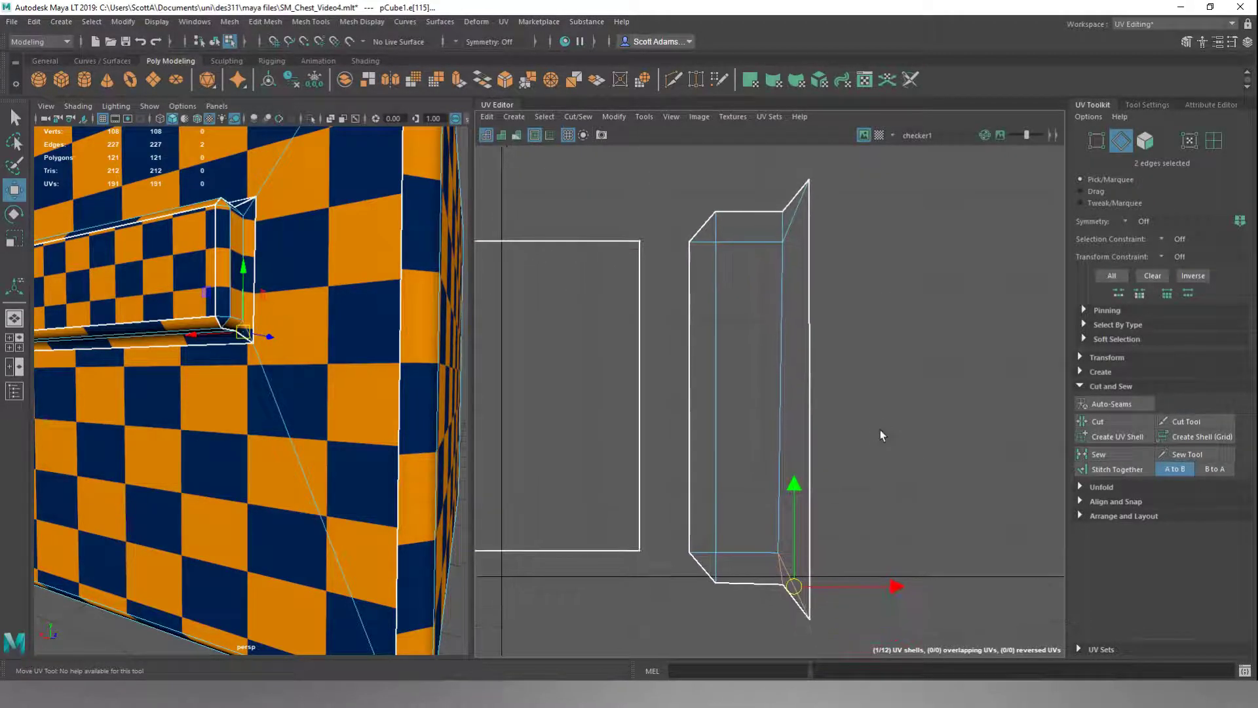
left_click(879, 430)
right_click_drag(931, 407, 957, 409)
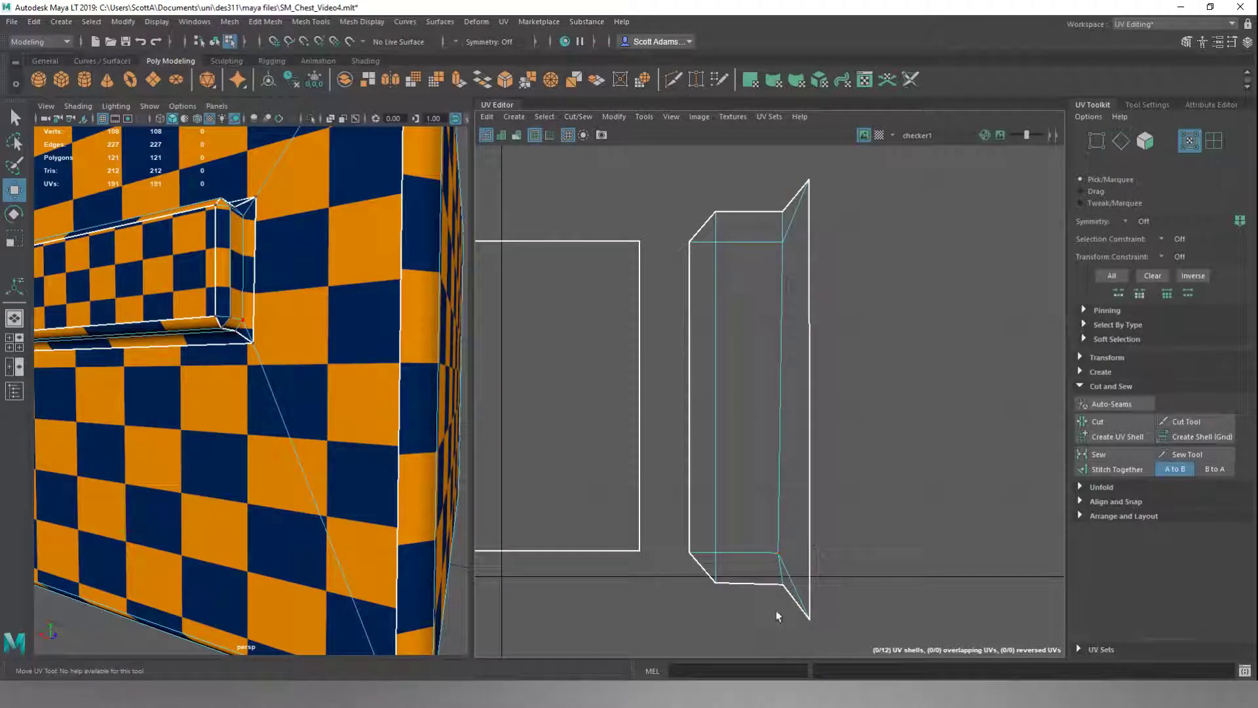
left_click(783, 584)
left_click(774, 555, "shift")
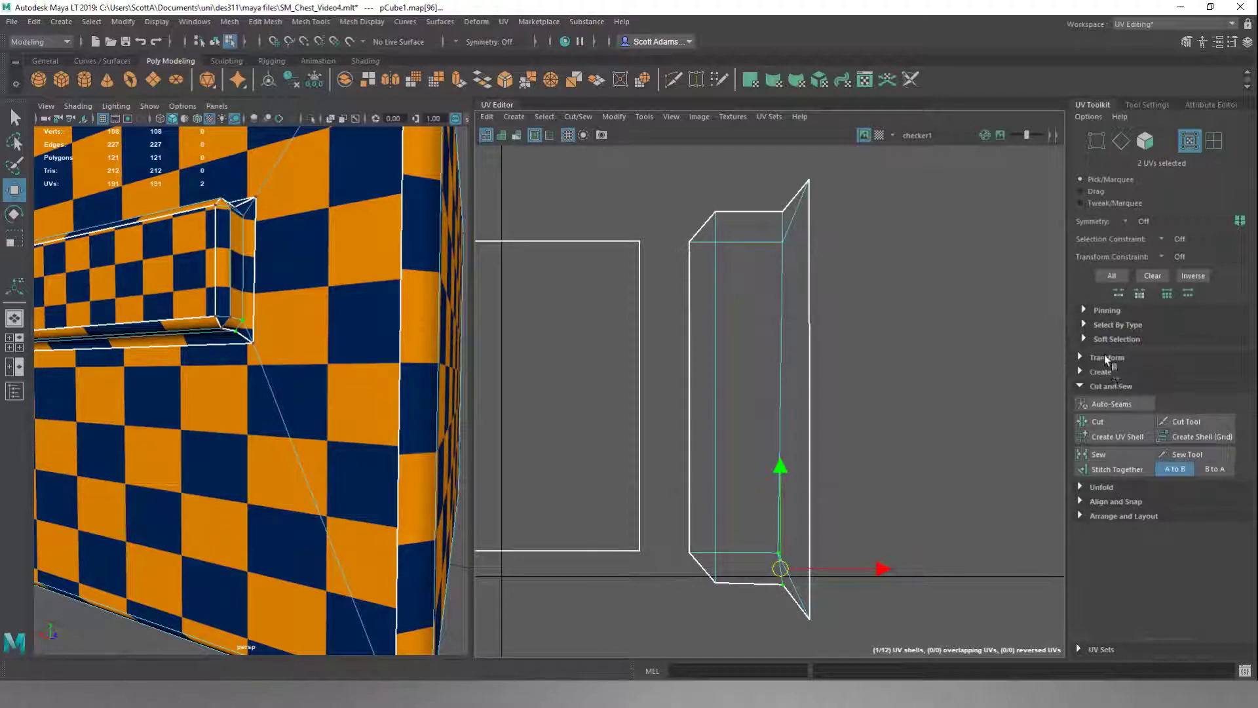
left_click(1105, 504)
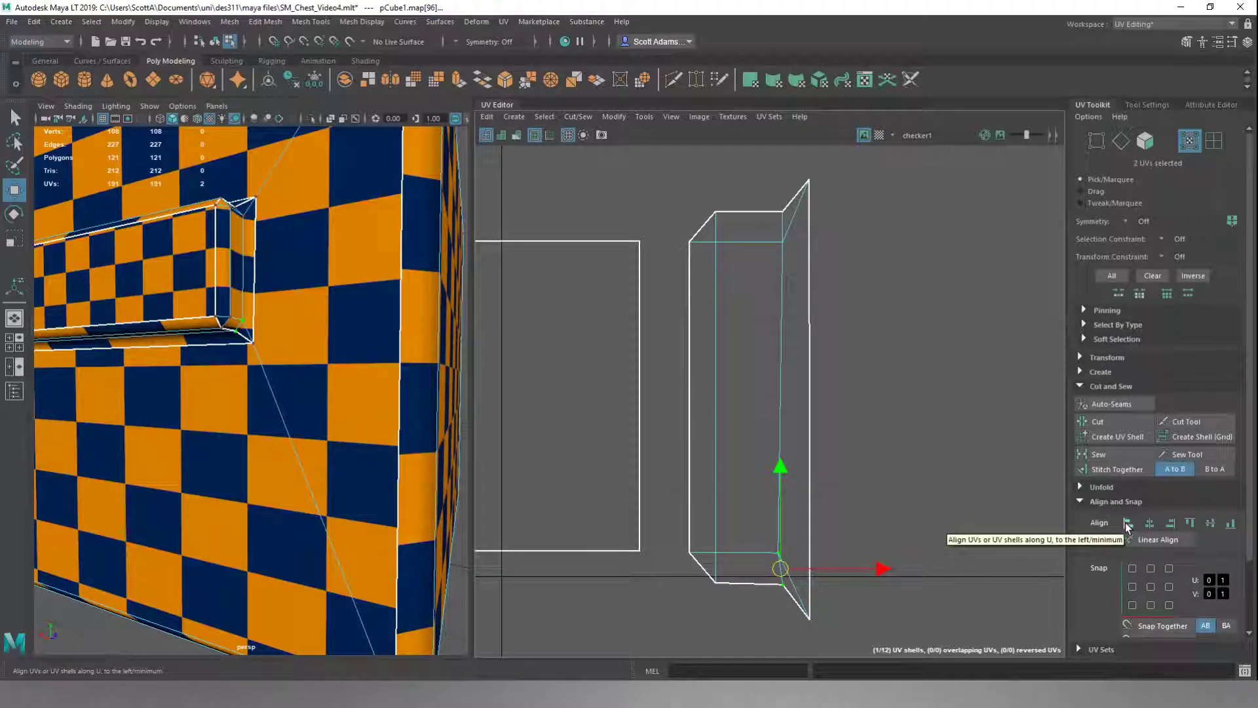
left_click(1127, 524)
left_click(869, 391)
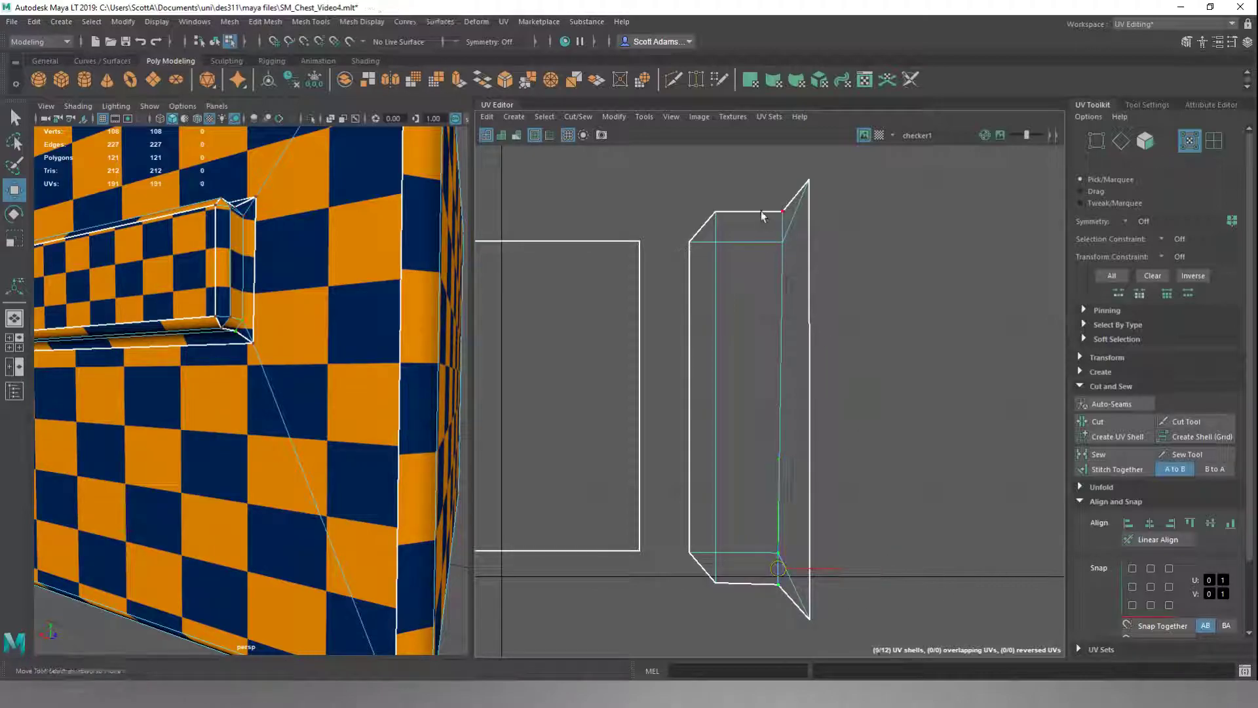
- Align all four UVs along the right end shell's inner vertical line to the maximum U
left_click_drag(756, 200, 789, 619)
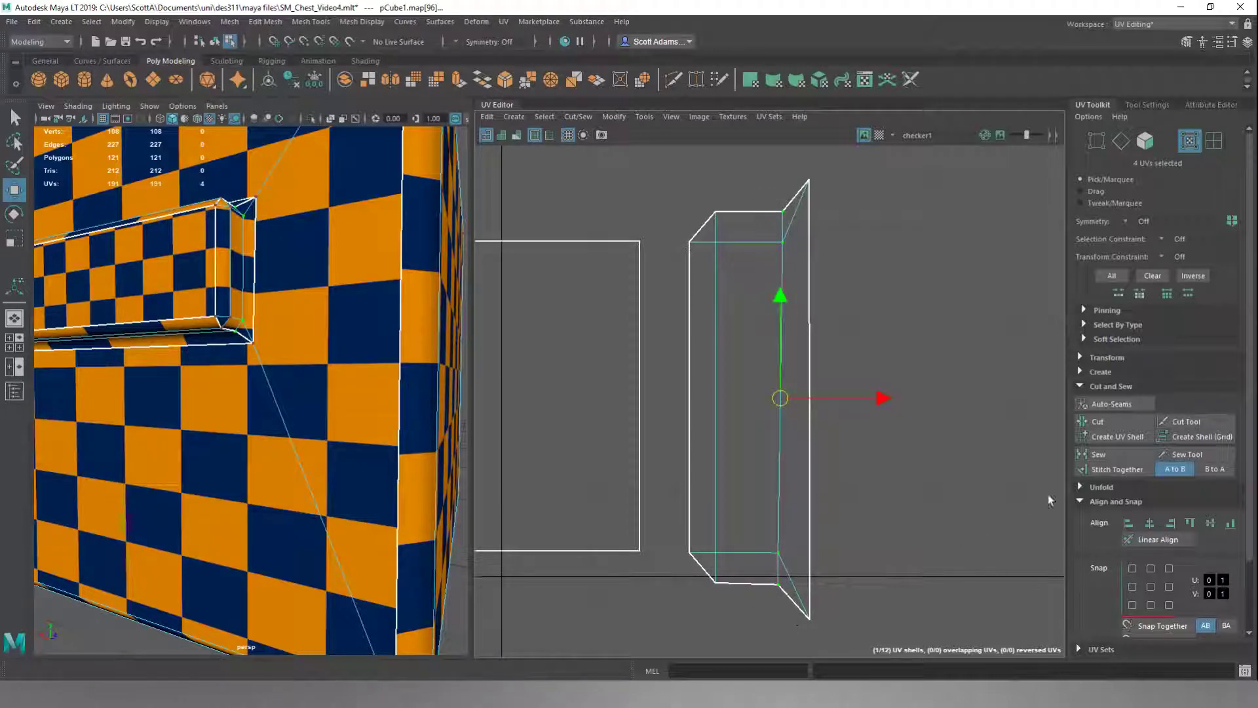
left_click(1171, 524)
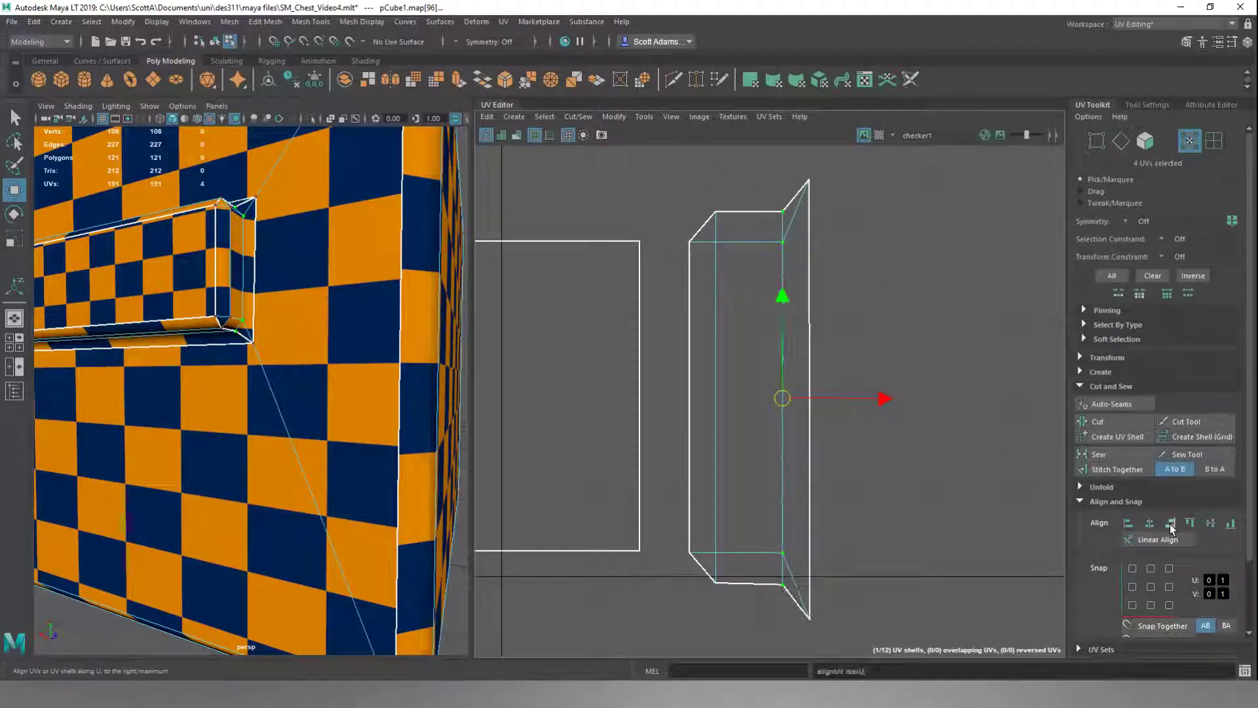
left_click(893, 458)
- Align the two UVs on the right end shell's short bottom edge to the maximum V
scroll(894, 461, "down", 1)
scroll(700, 472, "down", 3)
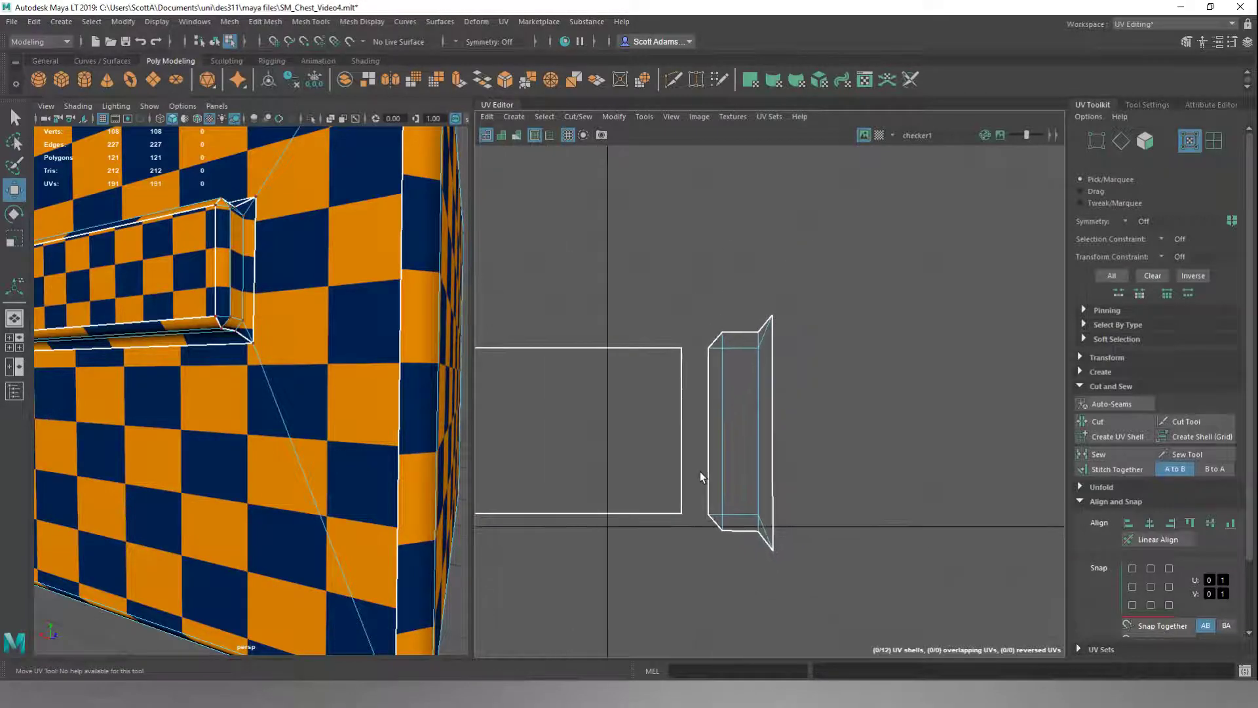
middle_click_drag(719, 538, 741, 457, "alt")
scroll(742, 454, "up", 4)
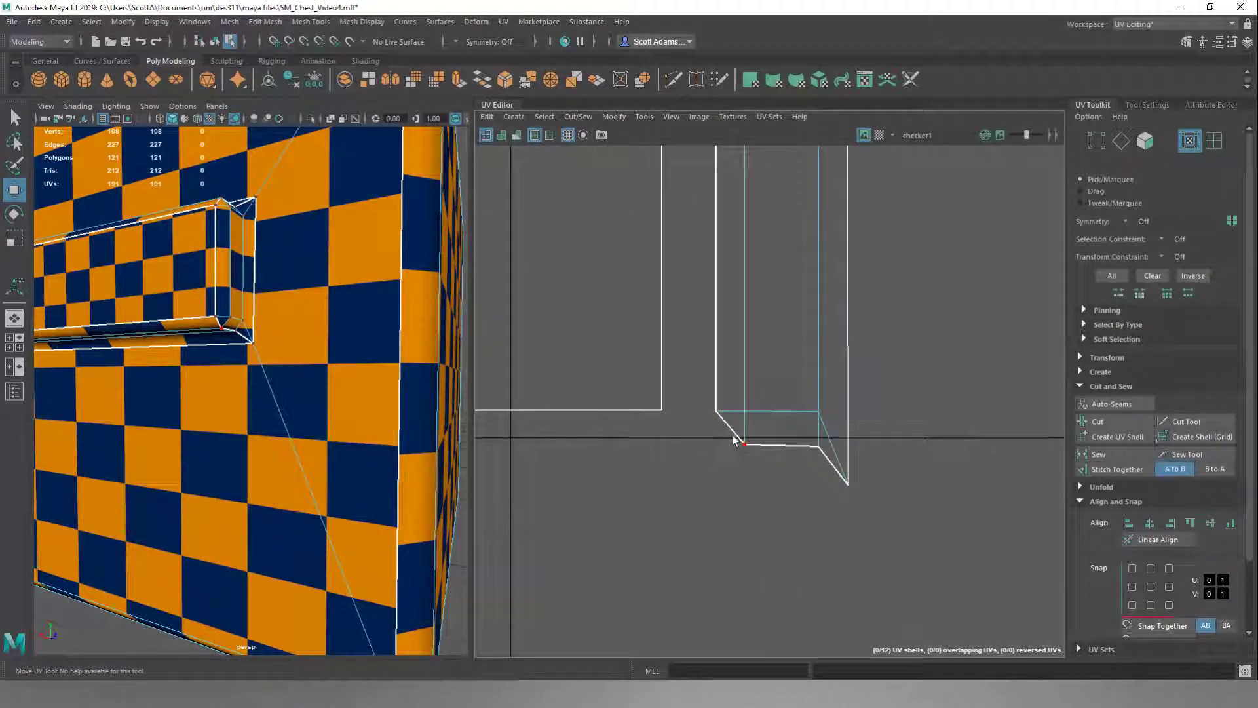
left_click_drag(803, 461, 824, 464)
middle_click_drag(874, 330, 861, 451, "alt")
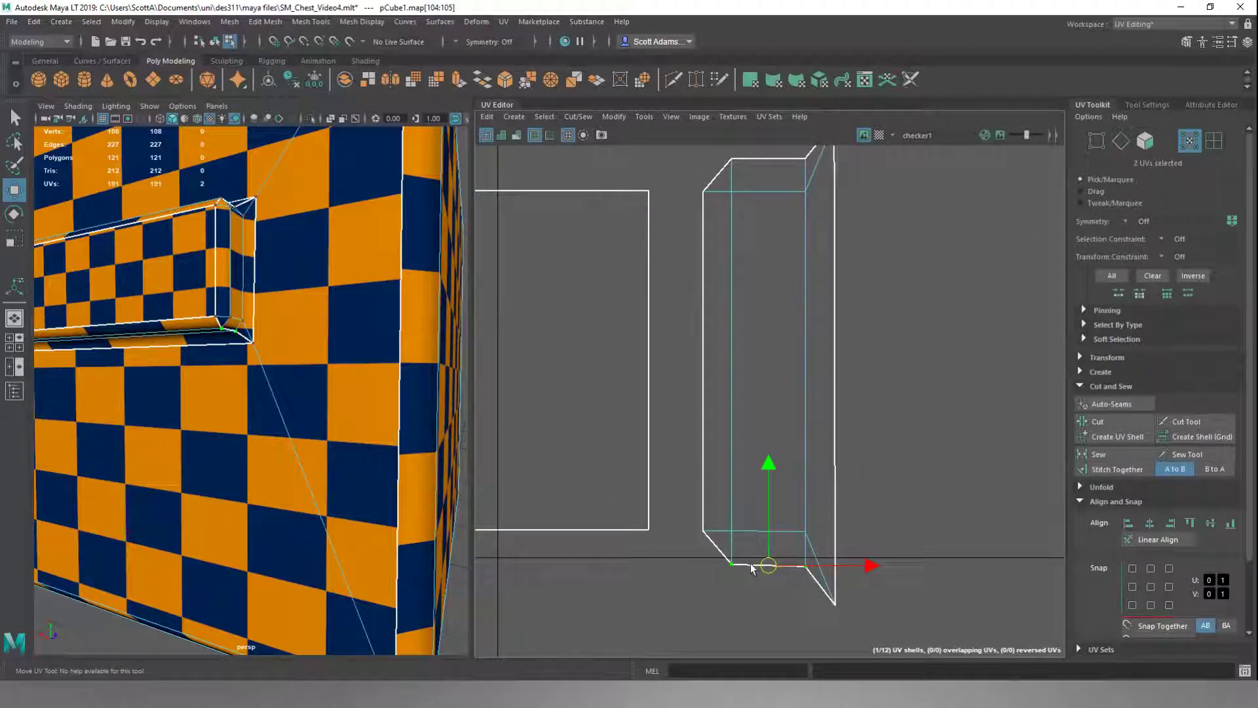
left_click(1190, 525)
left_click(967, 453)
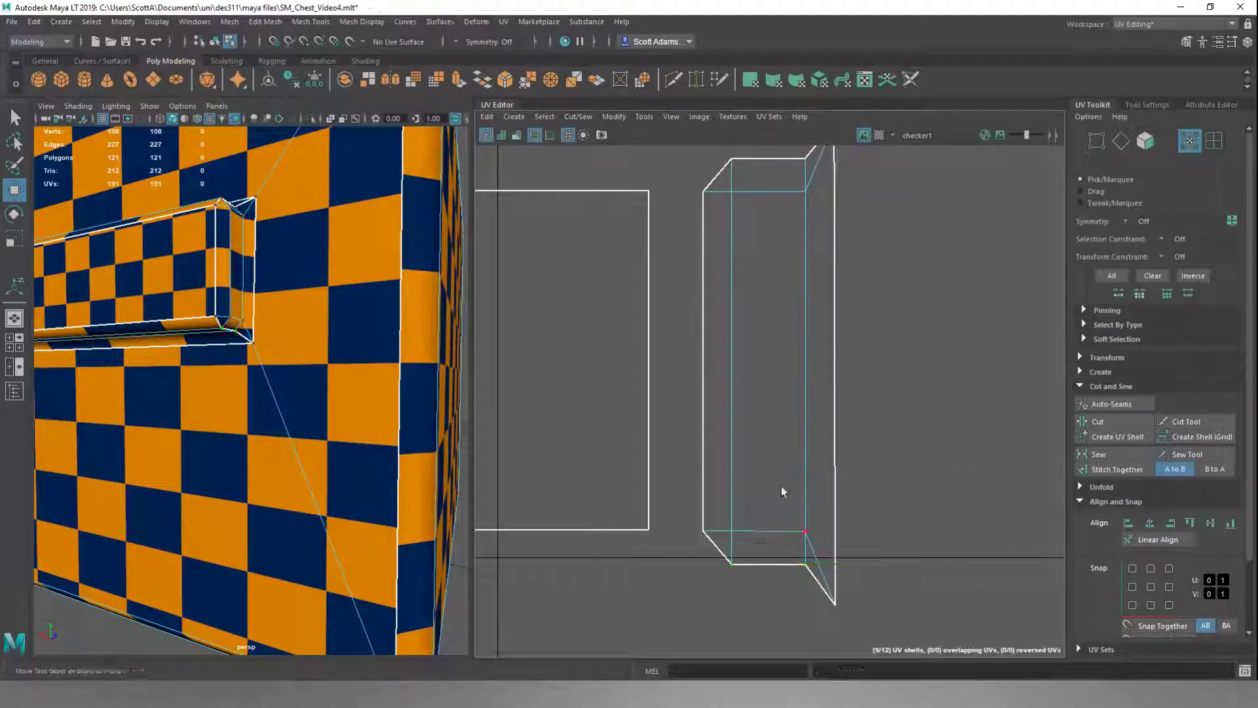
- Align the four UVs along the left end shell's inner vertical line, next to its outer edge, to the minimum U
left_click_drag(690, 512, 819, 540)
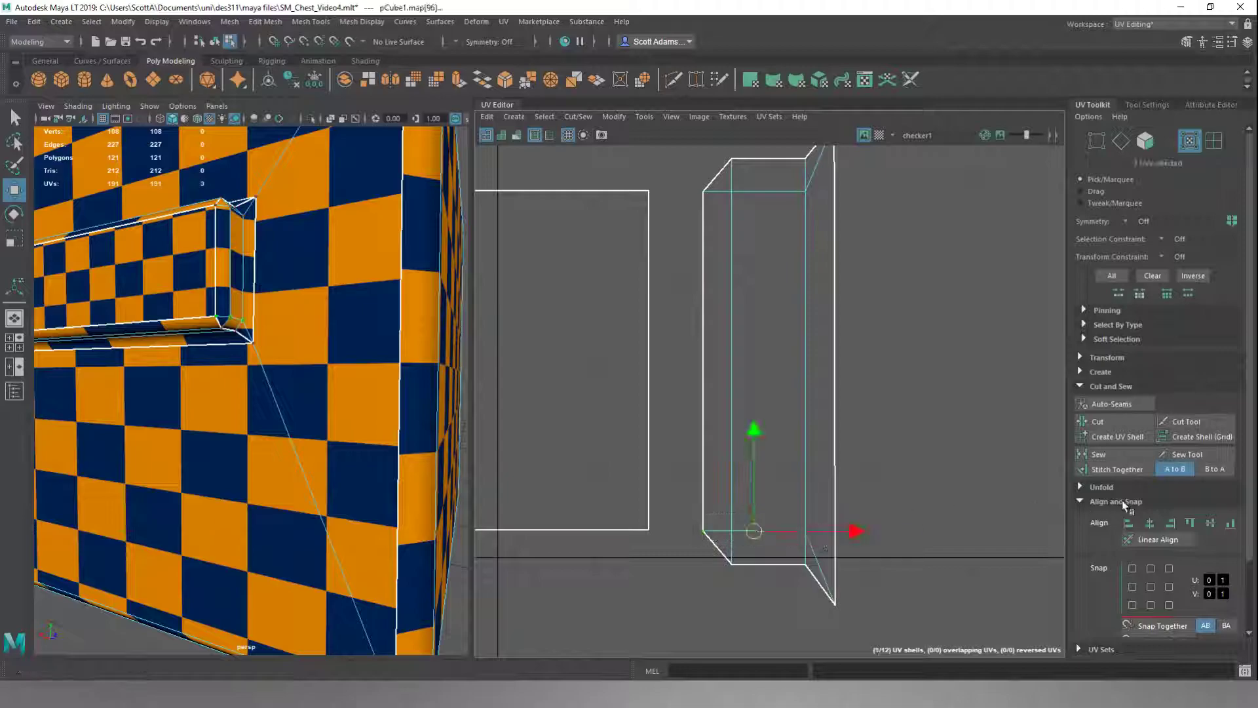
left_click(949, 476)
scroll(949, 476, "down", 3)
scroll(949, 476, "down", 1)
middle_click_drag(709, 463, 1154, 437, "alt")
middle_click_drag(634, 407, 854, 412, "alt")
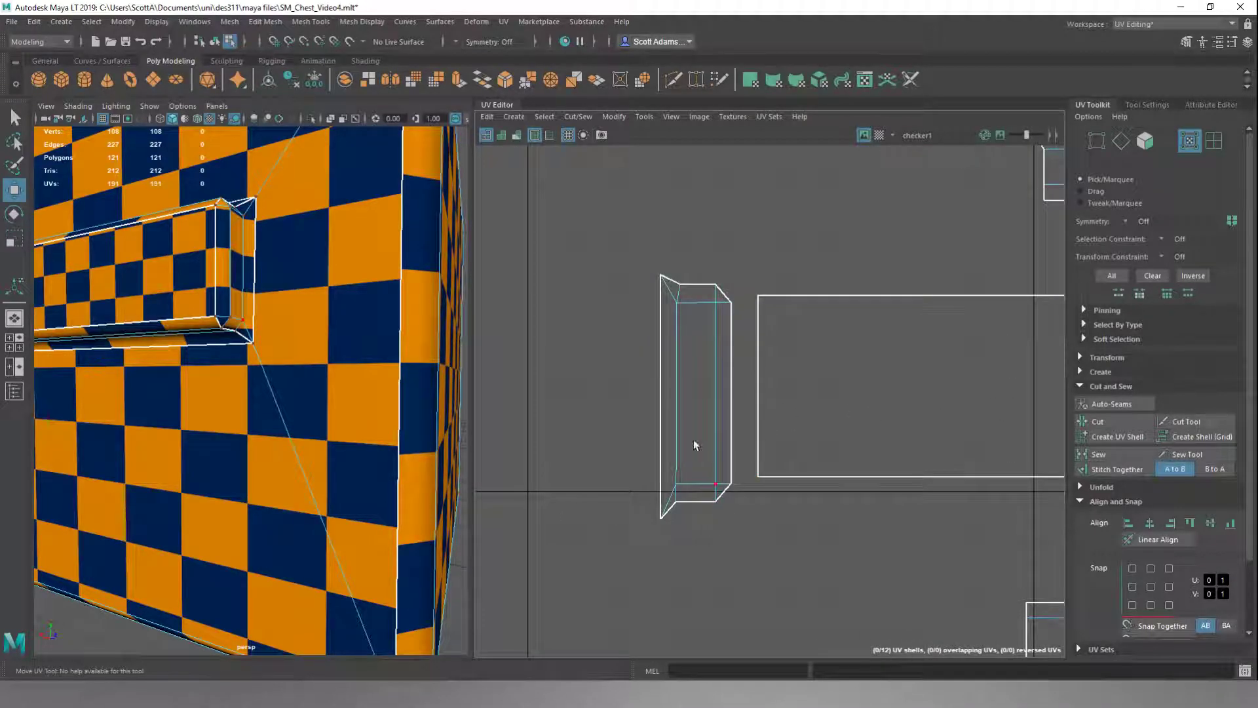
left_click_drag(691, 276, 671, 519)
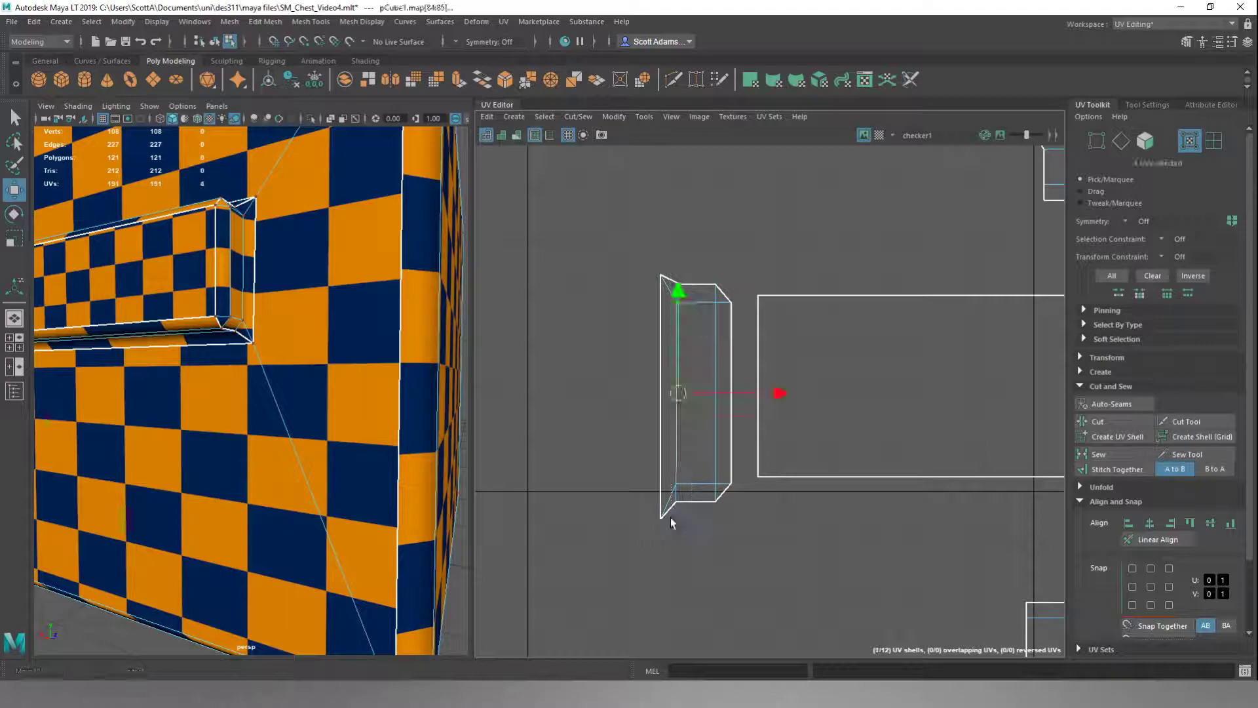
left_click(1128, 523)
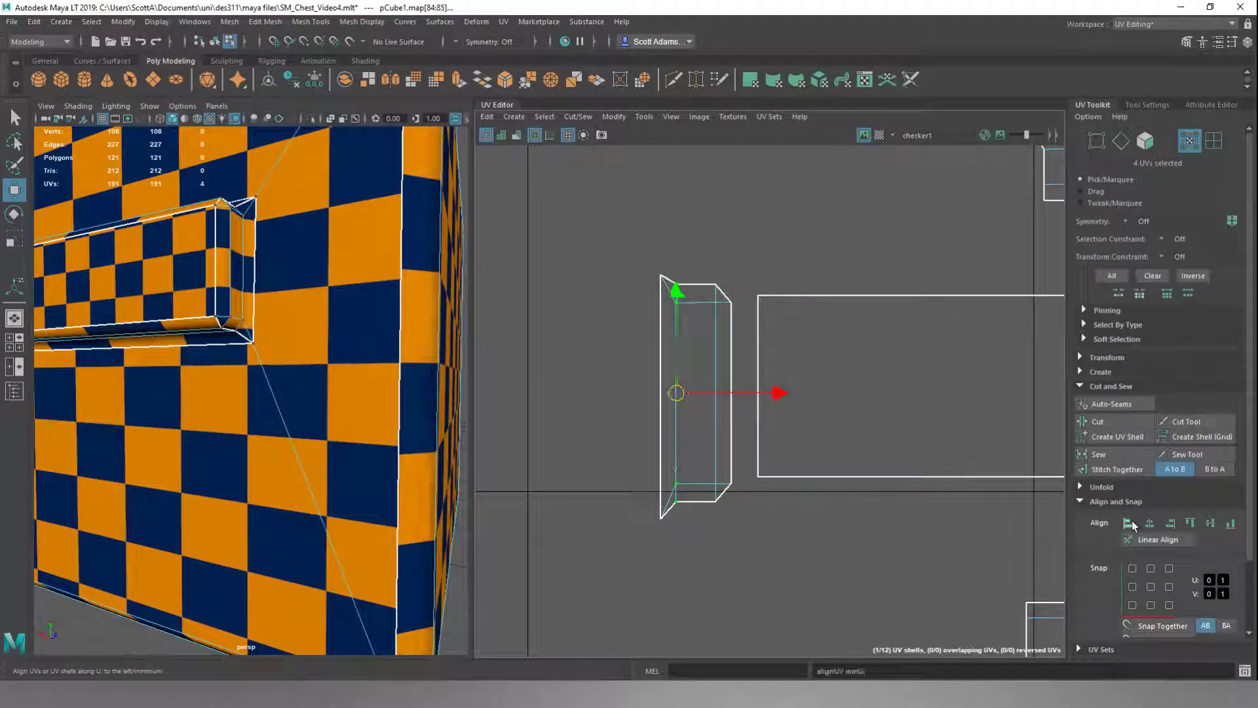
left_click(796, 523)
- Align the row of UVs just below the left end shell's top edge to the maximum V
left_click_drag(646, 289, 744, 320)
left_click(1190, 523)
left_click(787, 502)
- Enlarge the bar's top shell and squash it vertically until its checker squares look even and match the front shell's
middle_click_drag(809, 522, 550, 488, "alt")
scroll(682, 489, "down", 3)
middle_click_drag(770, 468, 611, 464, "alt")
scroll(664, 459, "down", 2)
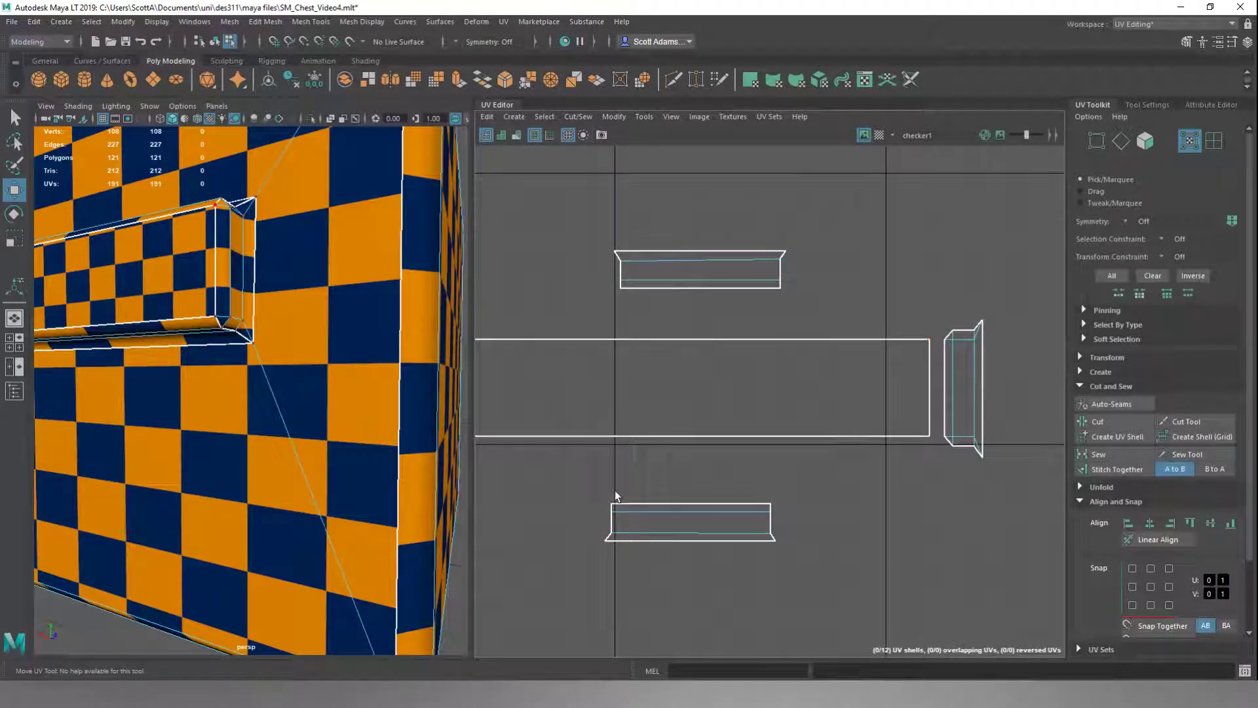
right_click_drag(662, 304, 632, 291)
left_click(646, 263)
key("r")
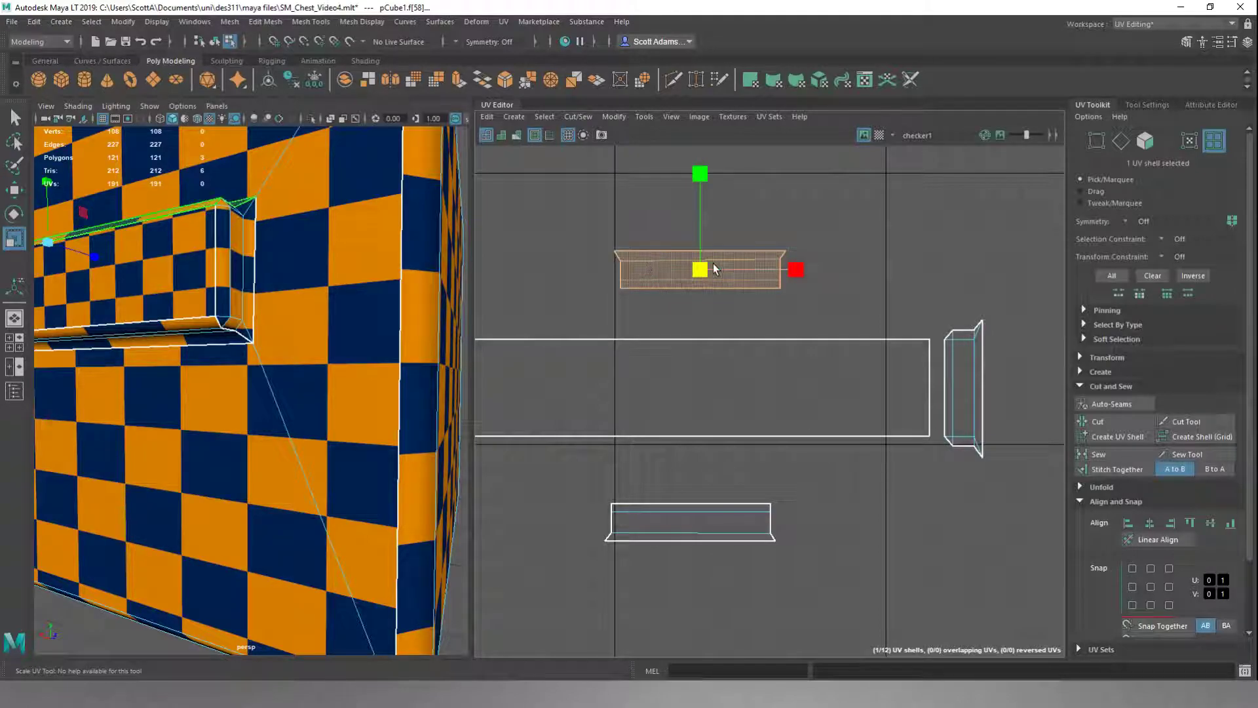
left_click_drag(702, 273, 889, 198)
left_click_drag(343, 279, 340, 367, "alt")
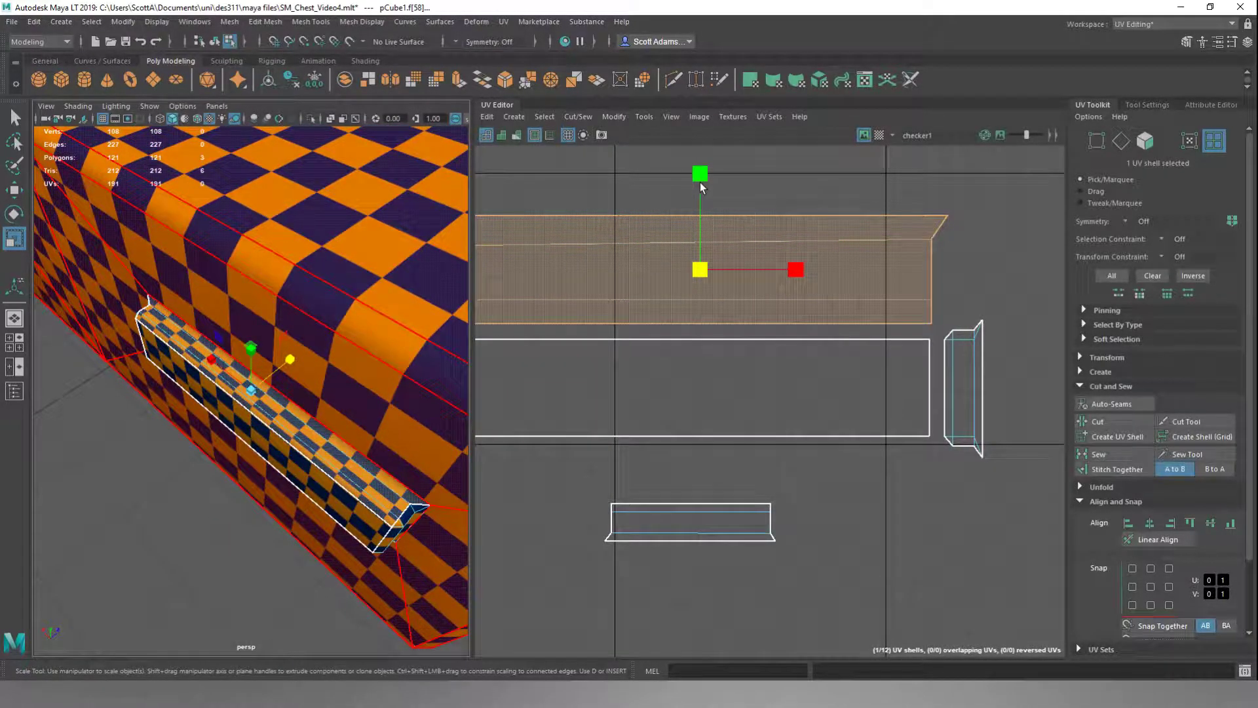
left_click_drag(704, 173, 695, 209)
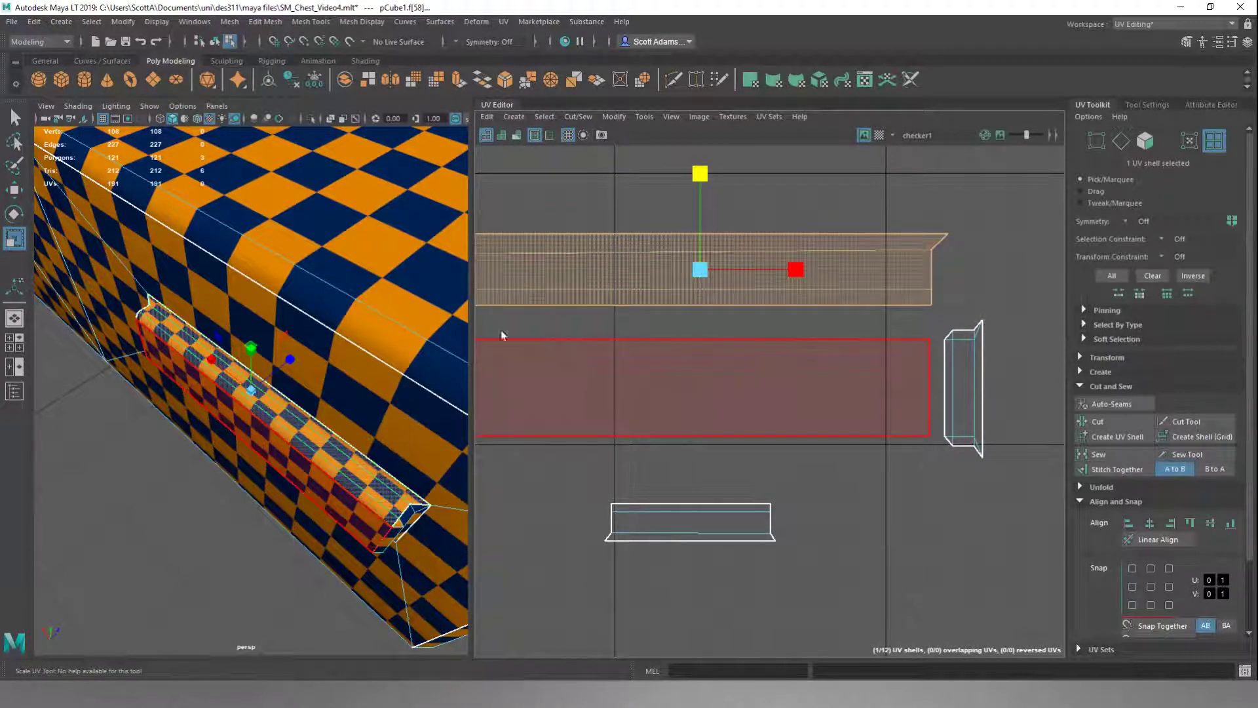
left_click_drag(702, 271, 892, 165)
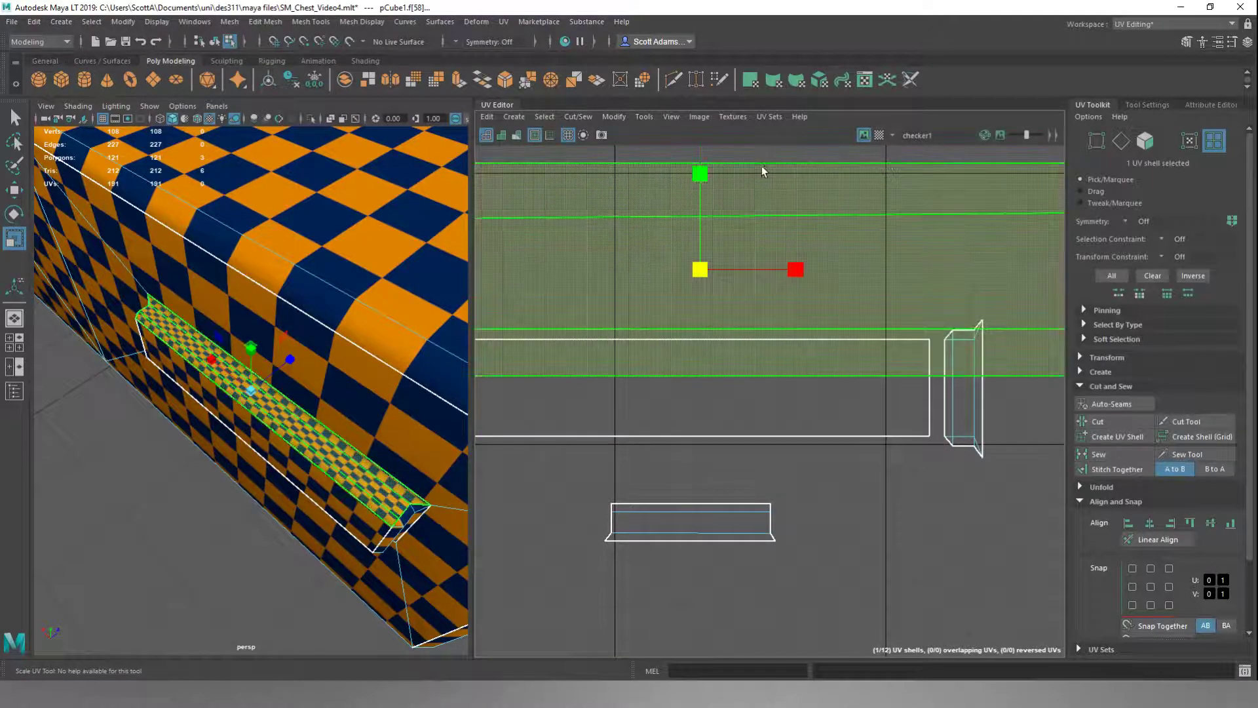
left_click_drag(699, 174, 693, 226)
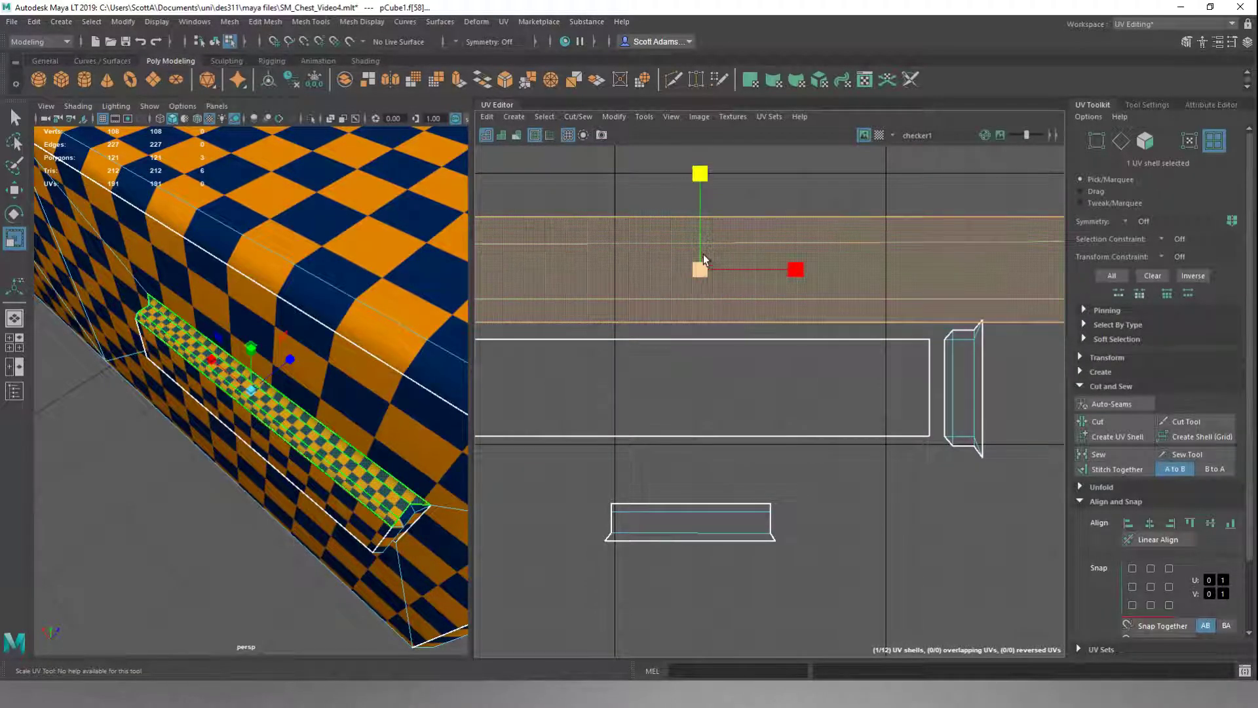
left_click_drag(700, 269, 636, 287)
- Place the bar's top shell just above its front shell and scale it down slightly to match the front shell's width
middle_click_drag(644, 353, 734, 337, "alt")
key("w")
left_click_drag(792, 170, 788, 220)
key("r")
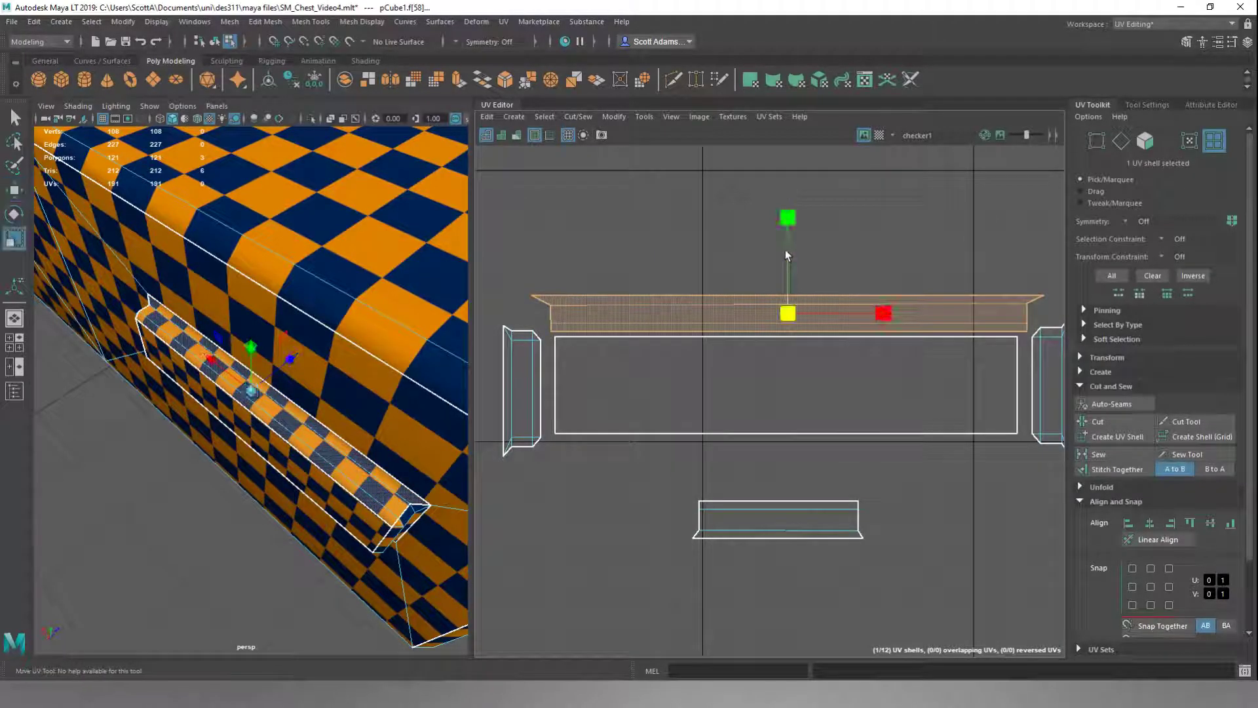
left_click_drag(786, 313, 785, 315)
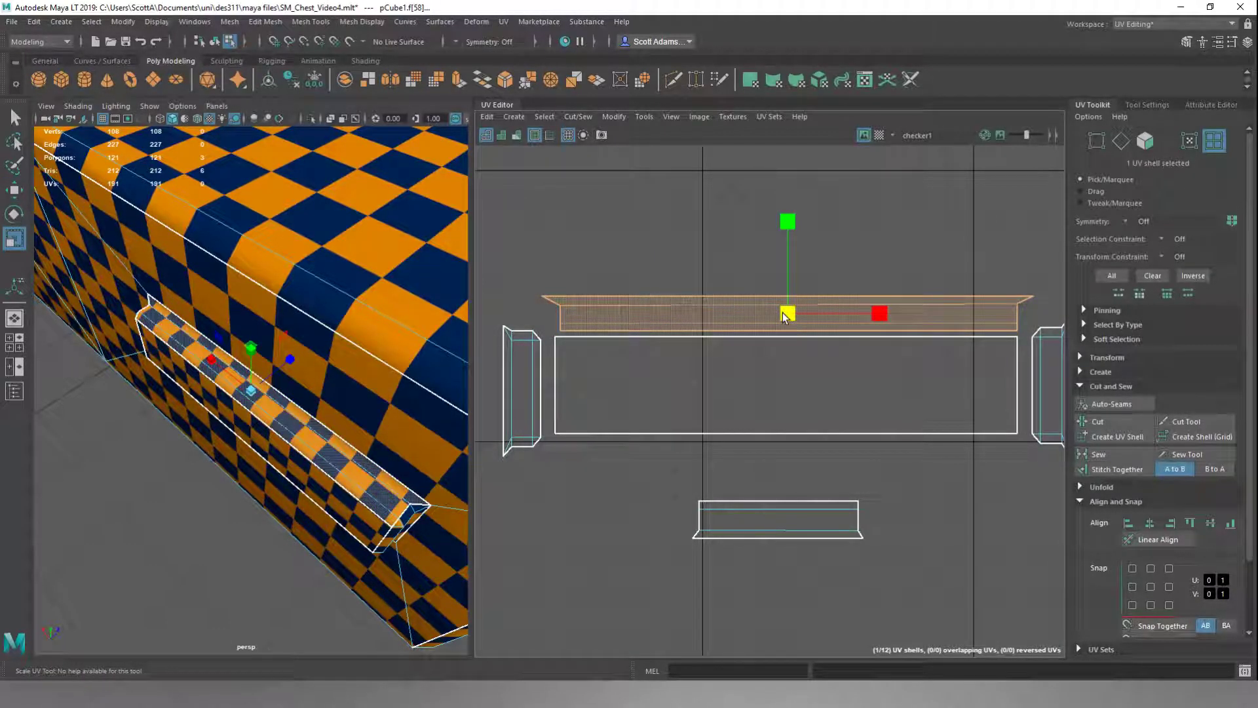
- Level the top shell's two inner horizontal lines by aligning each line's end UVs to their V centre
right_click_drag(735, 246, 721, 234)
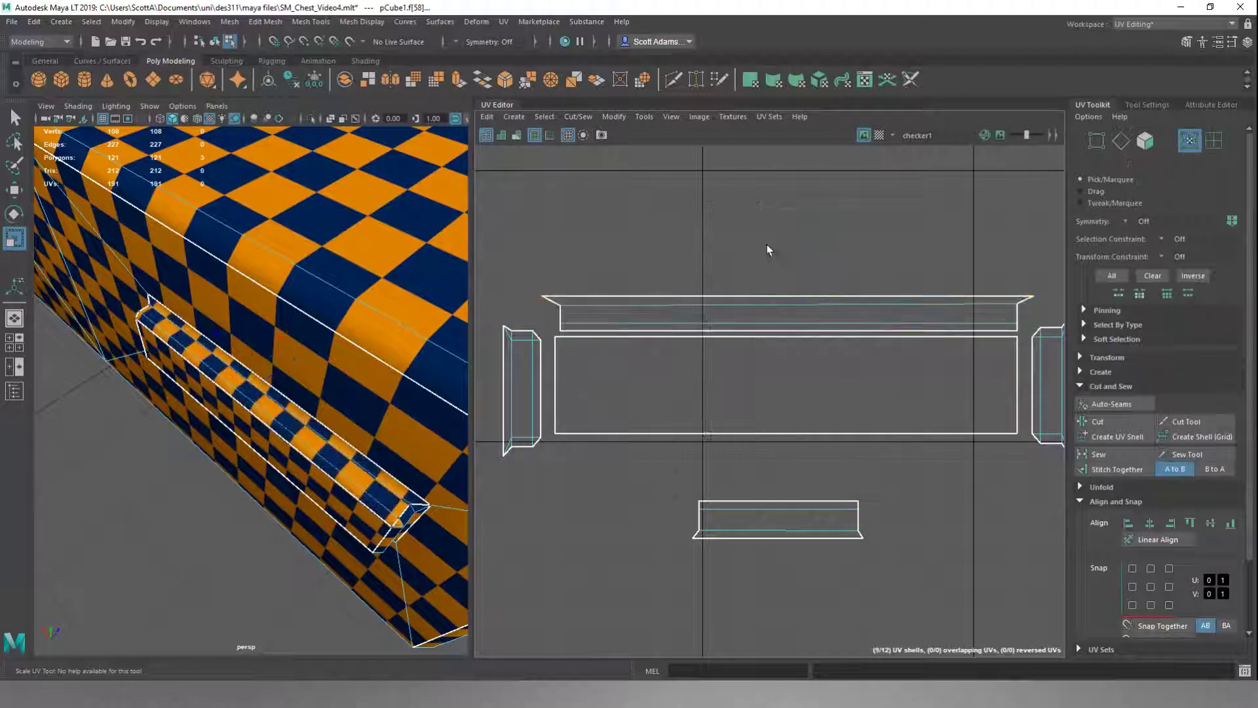
left_click_drag(1027, 296, 990, 311)
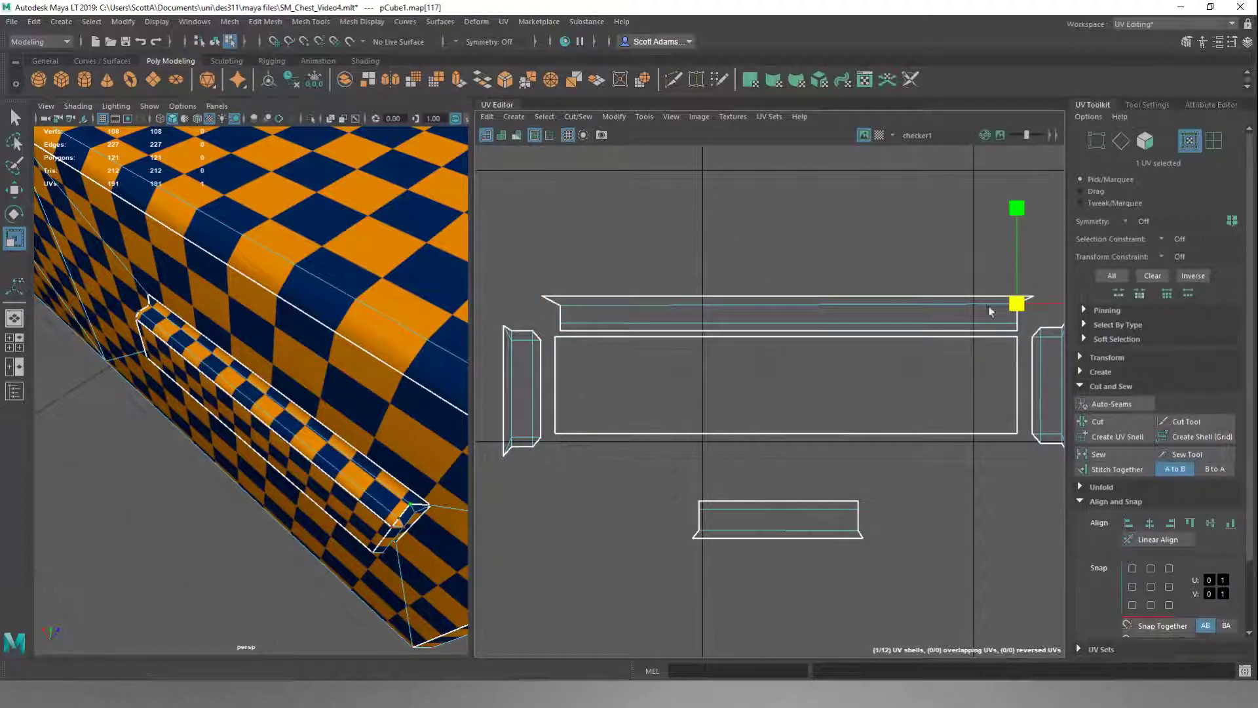
left_click(575, 309, "shift")
left_click(1211, 523)
left_click(1018, 325)
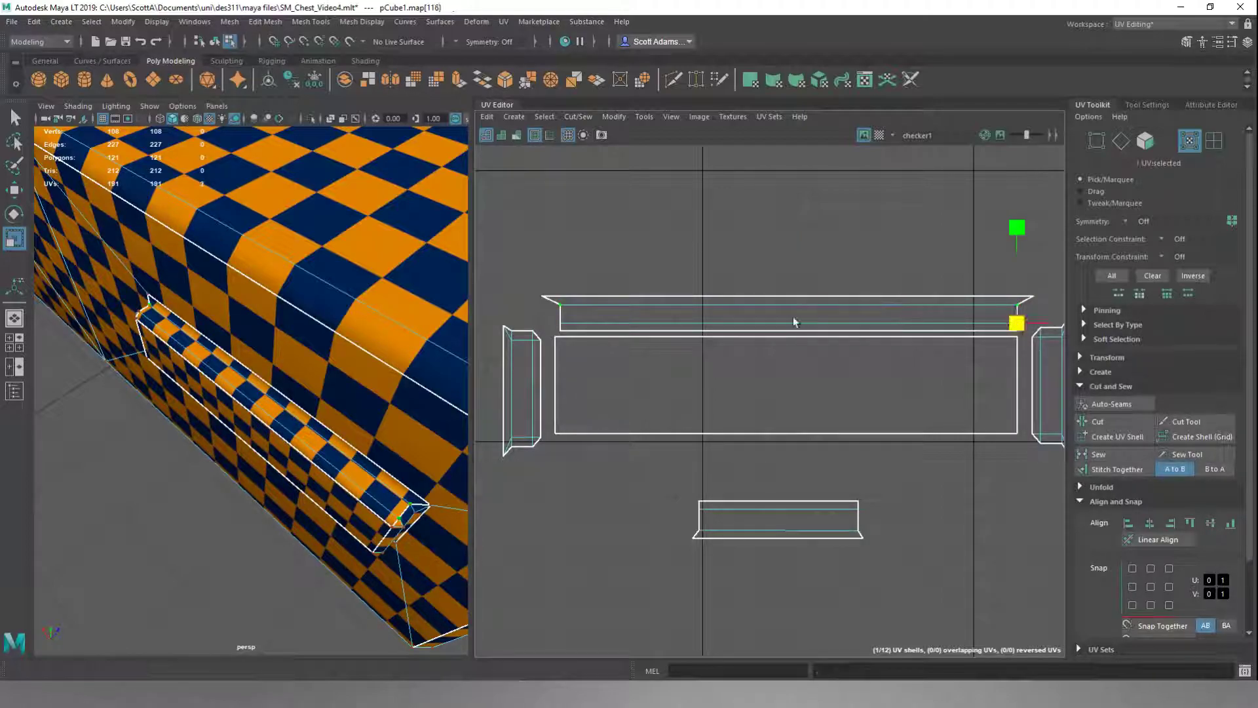
left_click(574, 327, "shift")
left_click(1211, 523)
- Enlarge the bar's bottom shell and squash it vertically until its checker squares look even and match the front shell's
right_click_drag(927, 456, 908, 444)
left_click(788, 541)
left_click(784, 532)
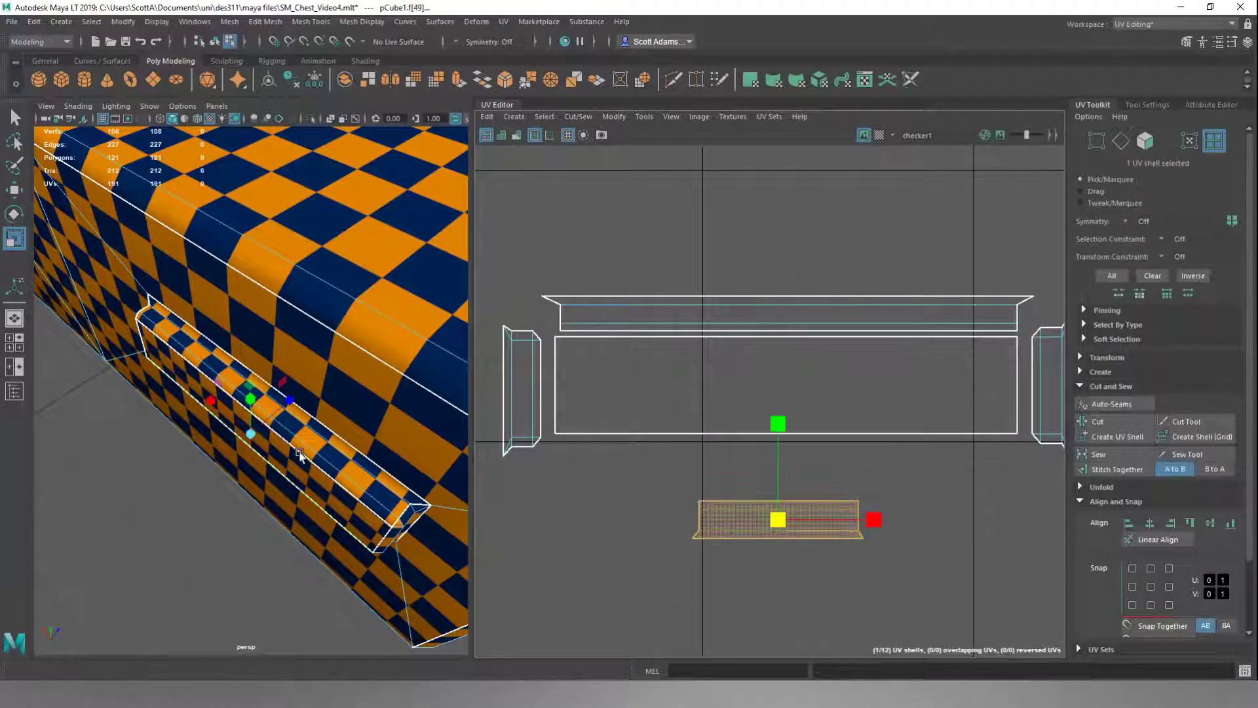
key("f")
key("r")
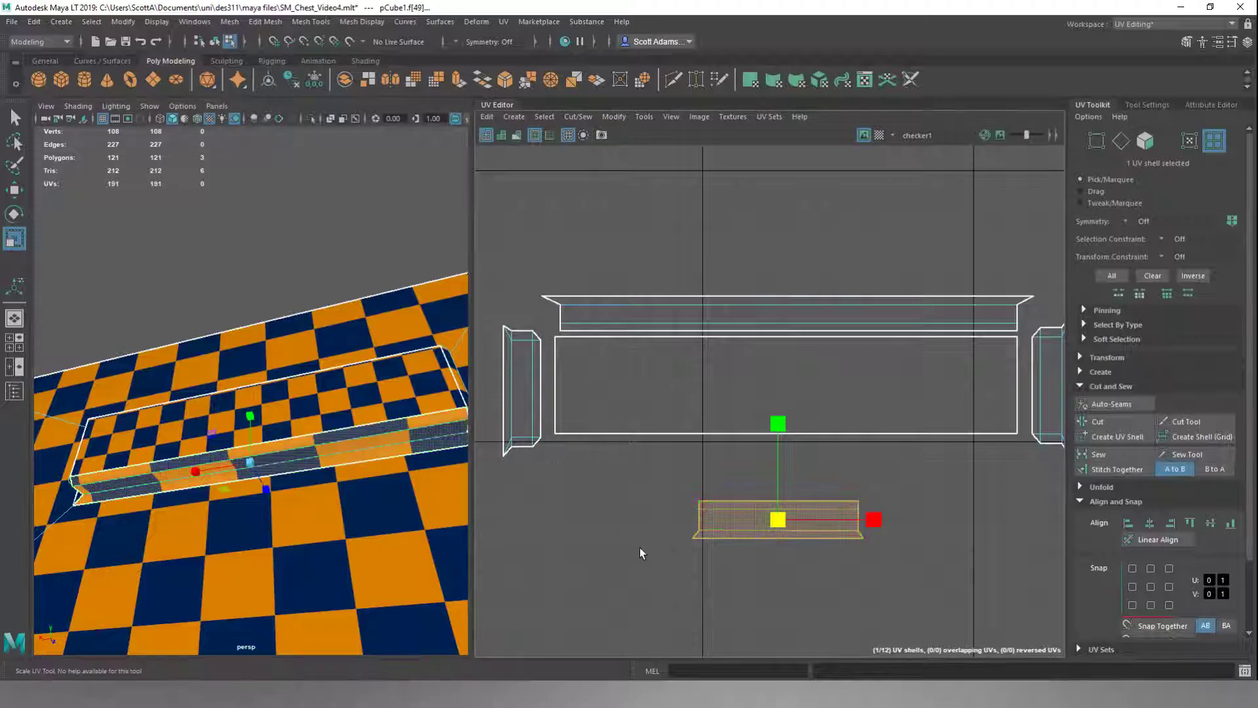
left_click_drag(776, 522, 779, 232)
key("w")
key("r")
left_click_drag(781, 258, 781, 266)
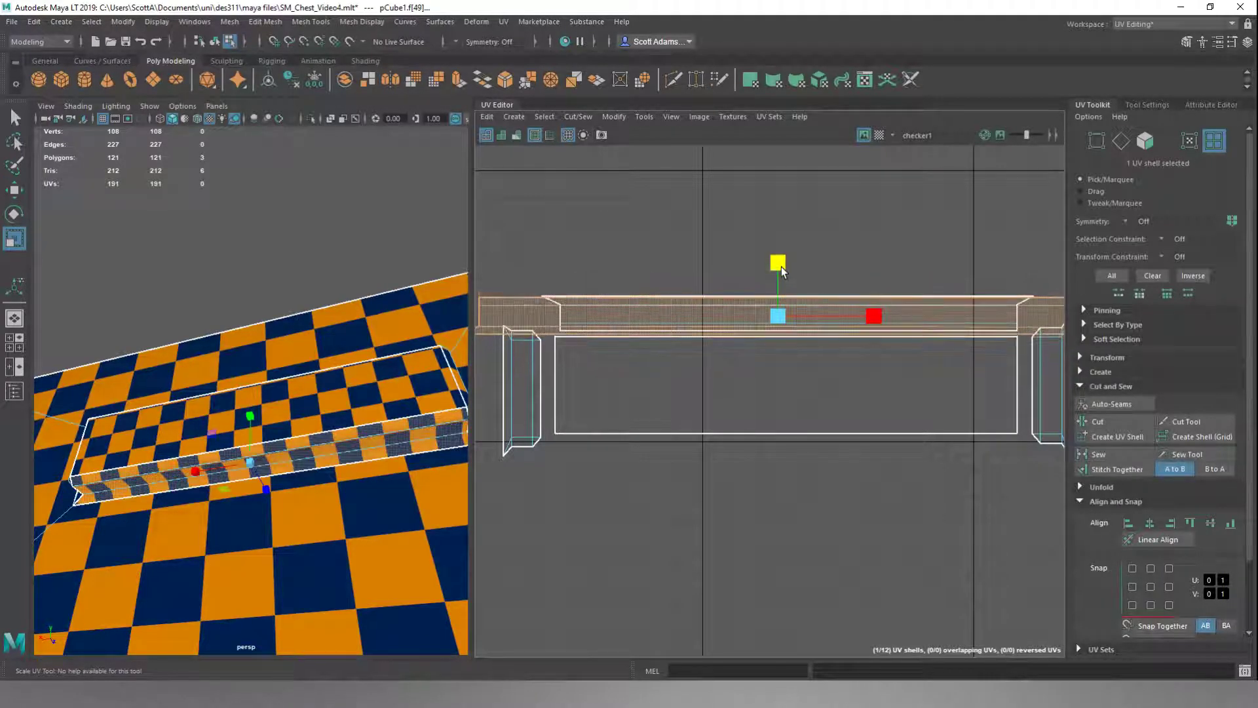
- Narrow the bar's bottom shell to match the top shell's width, then centre it just below the front shell
key("w")
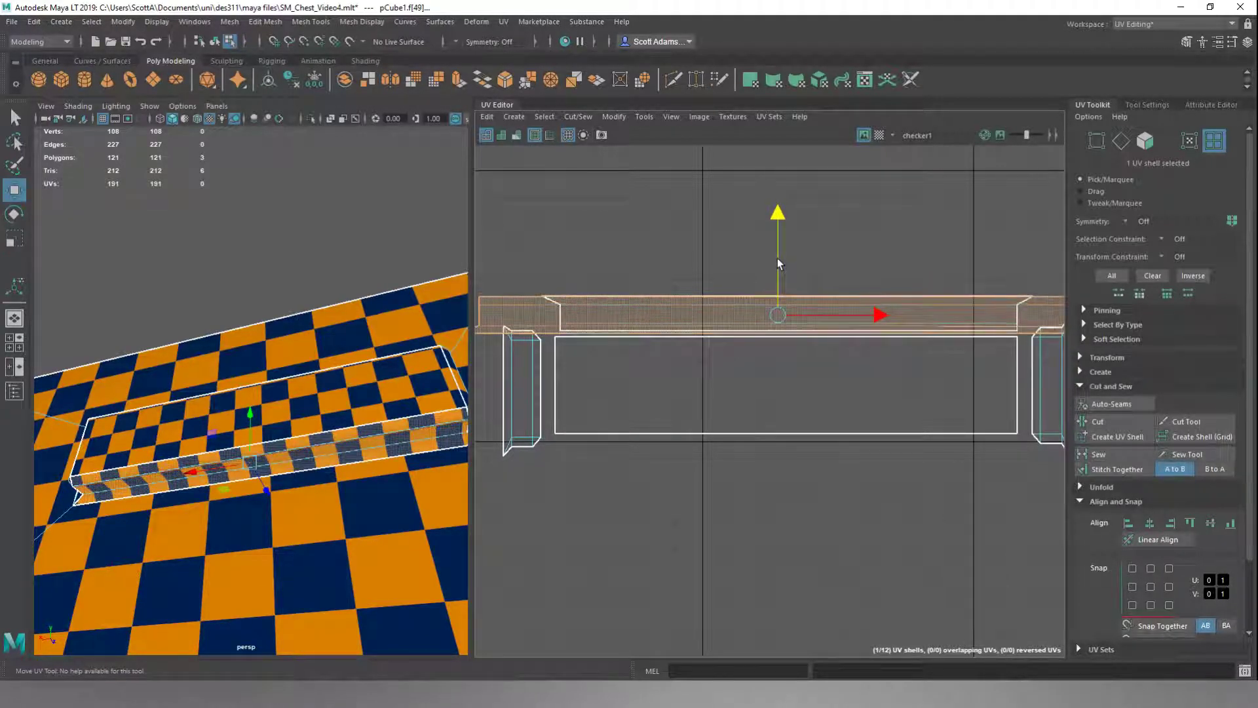
scroll(774, 275, "down", 2)
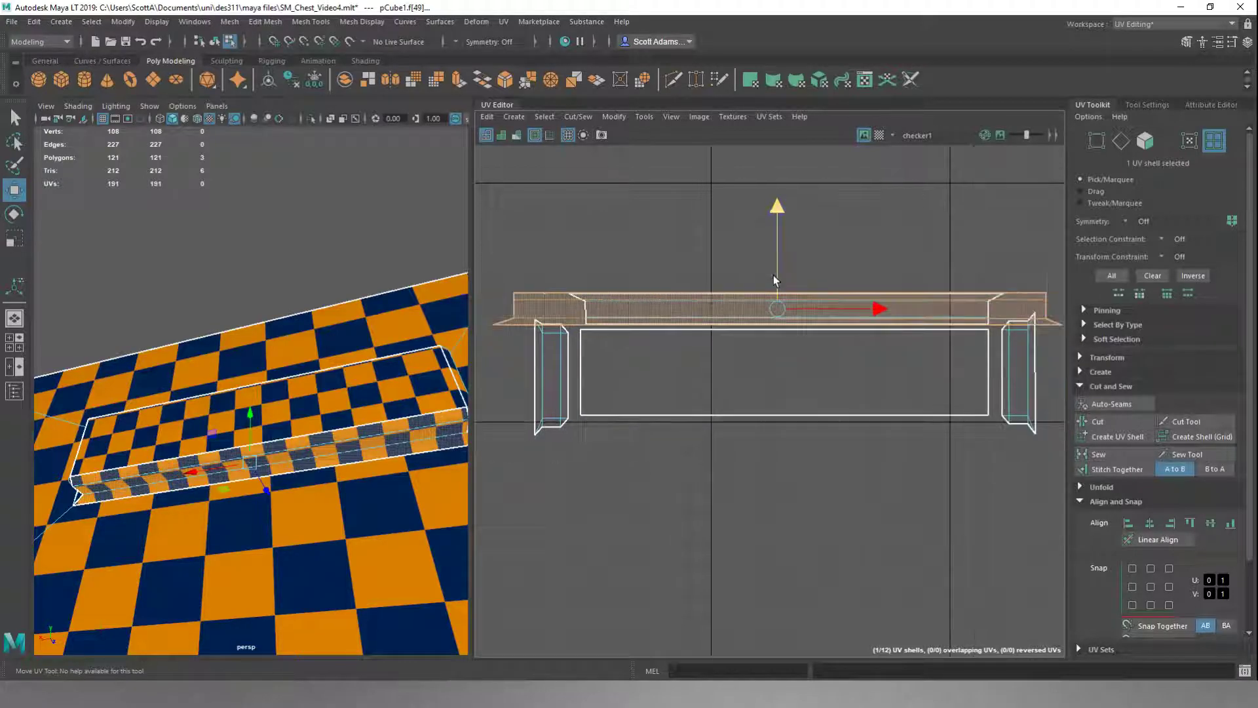
key("r")
left_click_drag(877, 310, 860, 312)
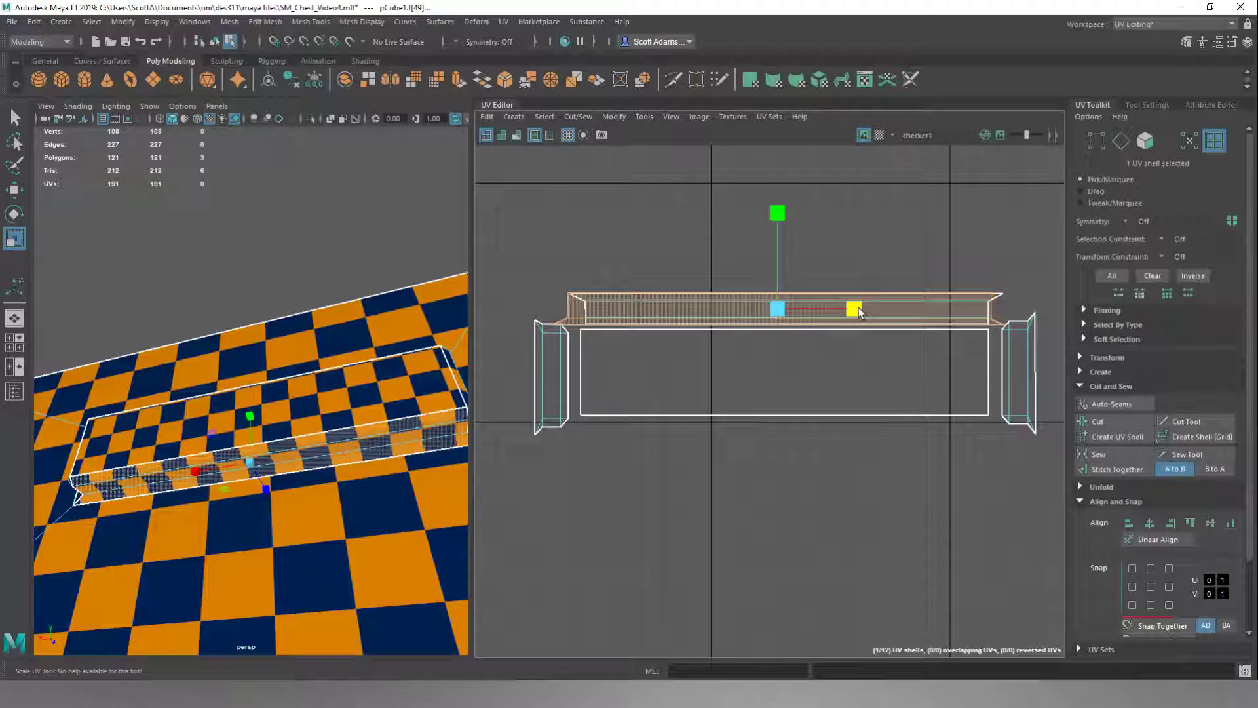
key("w")
left_click_drag(872, 309, 879, 311)
key("r")
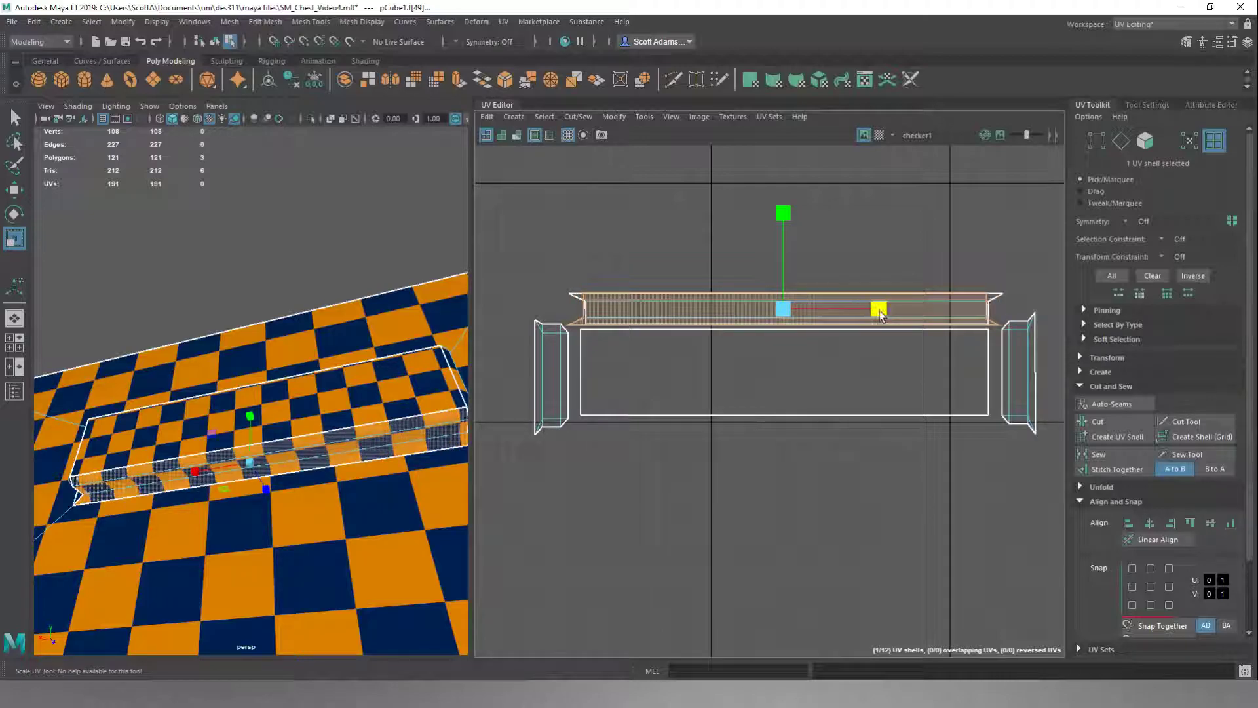
key("w")
left_click_drag(783, 214, 784, 388)
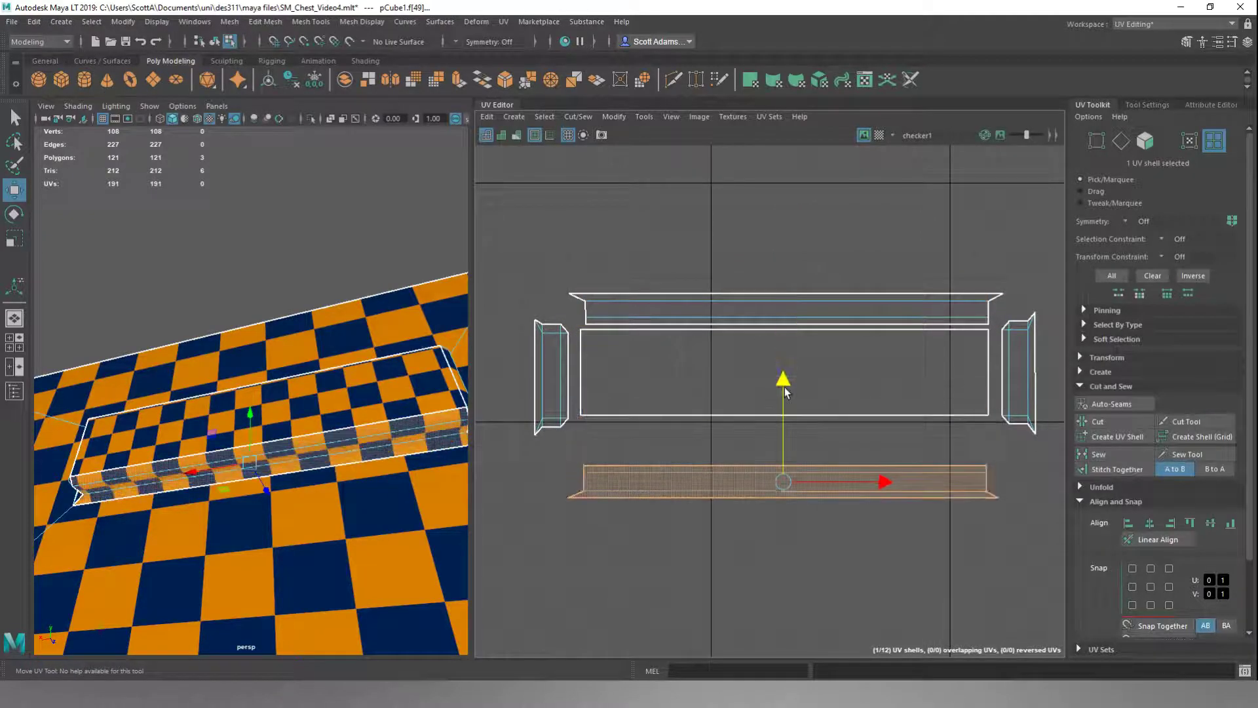
- Stitch the bar's top, bottom and end shells to the edges of its front shell to form one shell
left_click(699, 433)
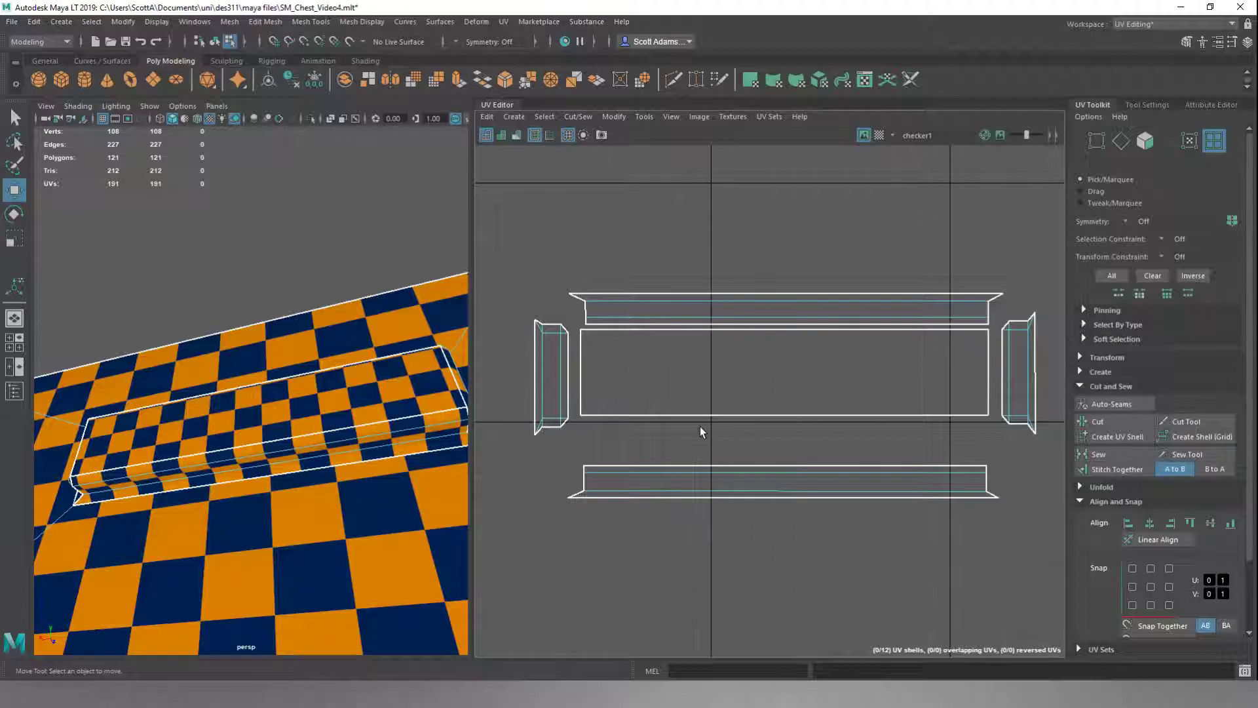
right_click_drag(701, 427, 703, 386)
double_click(685, 398)
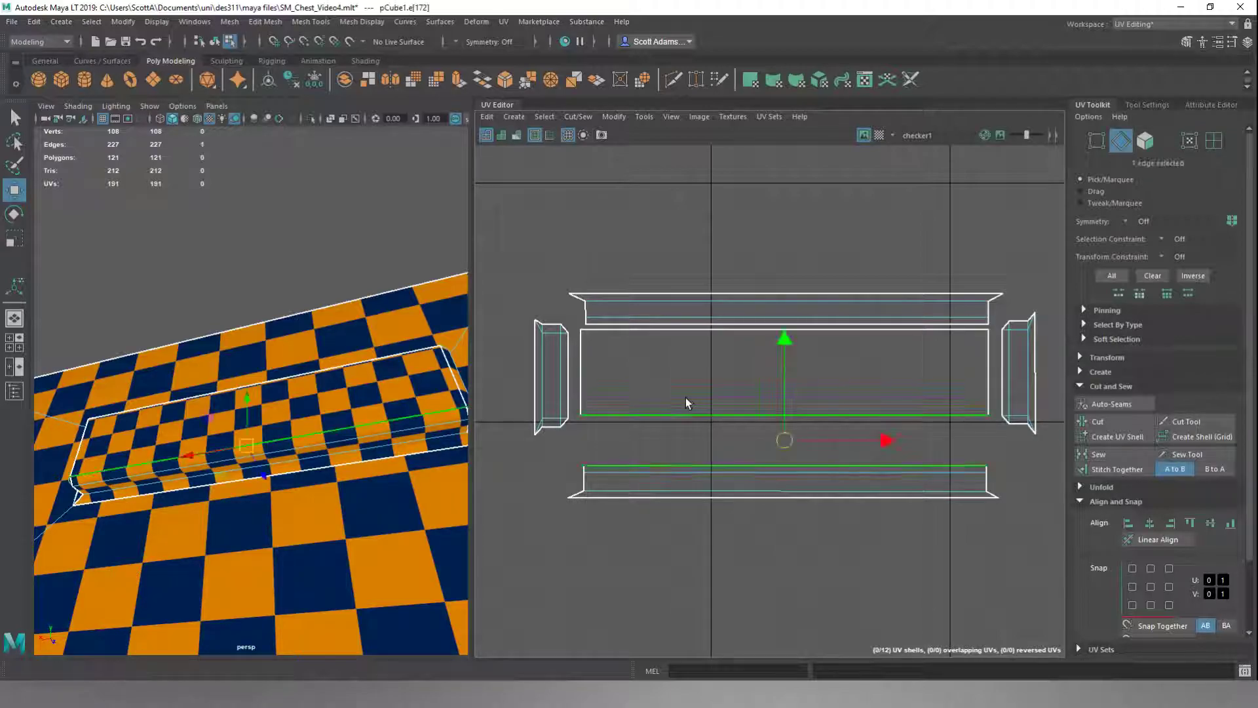
left_click(1107, 470)
left_click_drag(354, 423, 441, 455, "alt")
scroll(441, 455, "down", 10)
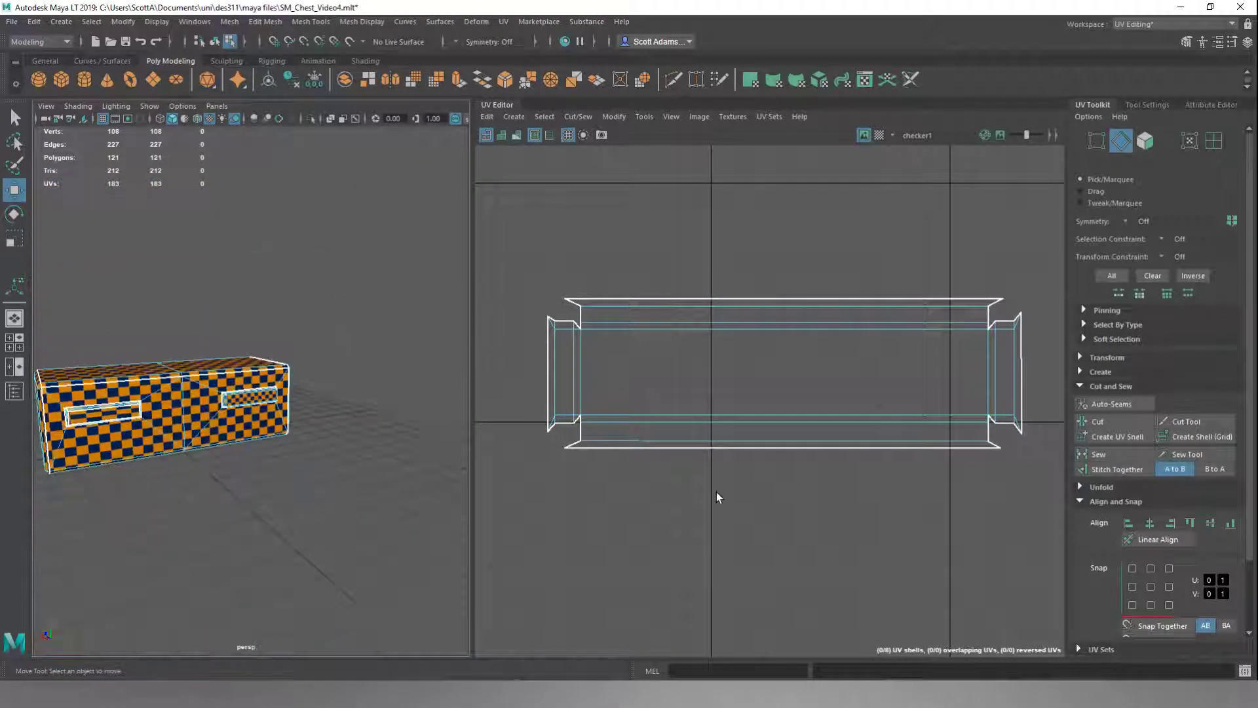
- Scale the stitched bar shell down uniformly until its checker squares match the size of those on the chest body
scroll(714, 489, "down", 5)
scroll(230, 330, "up", 9)
scroll(262, 361, "down", 3)
left_click_drag(284, 384, 247, 371, "alt")
right_click_drag(631, 384, 599, 370)
left_click(738, 469)
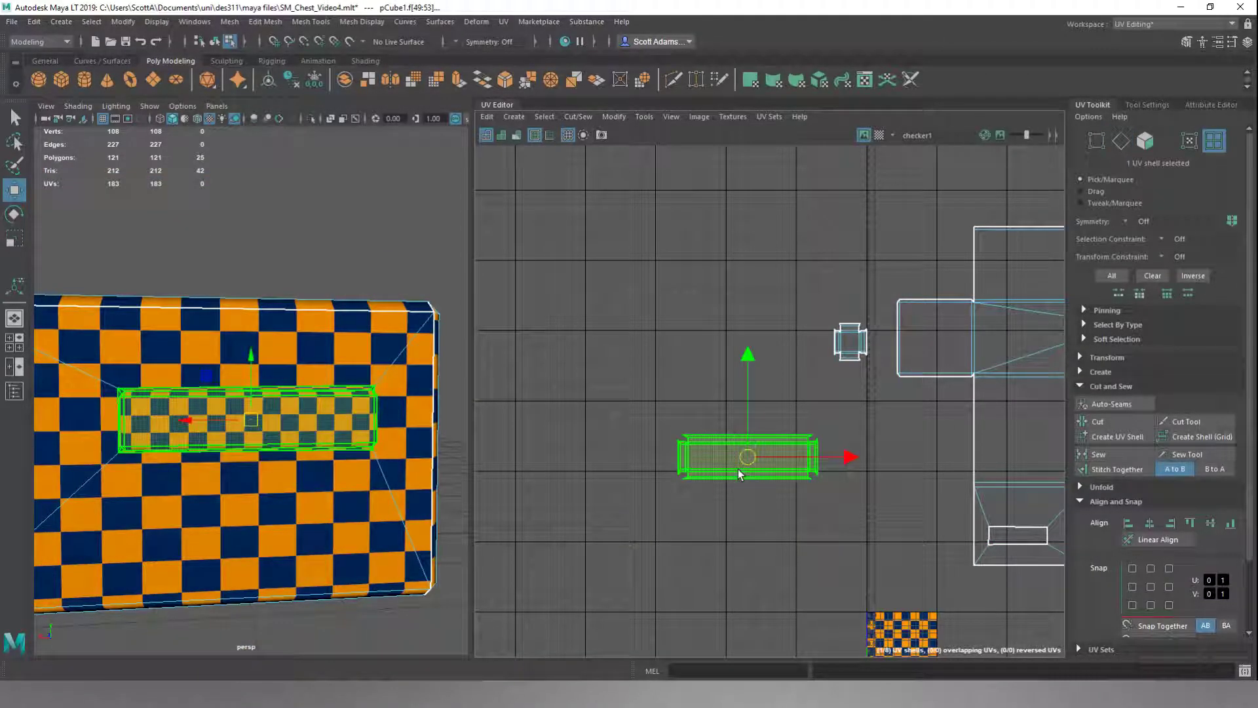
key("r")
left_click_drag(745, 460, 695, 488)
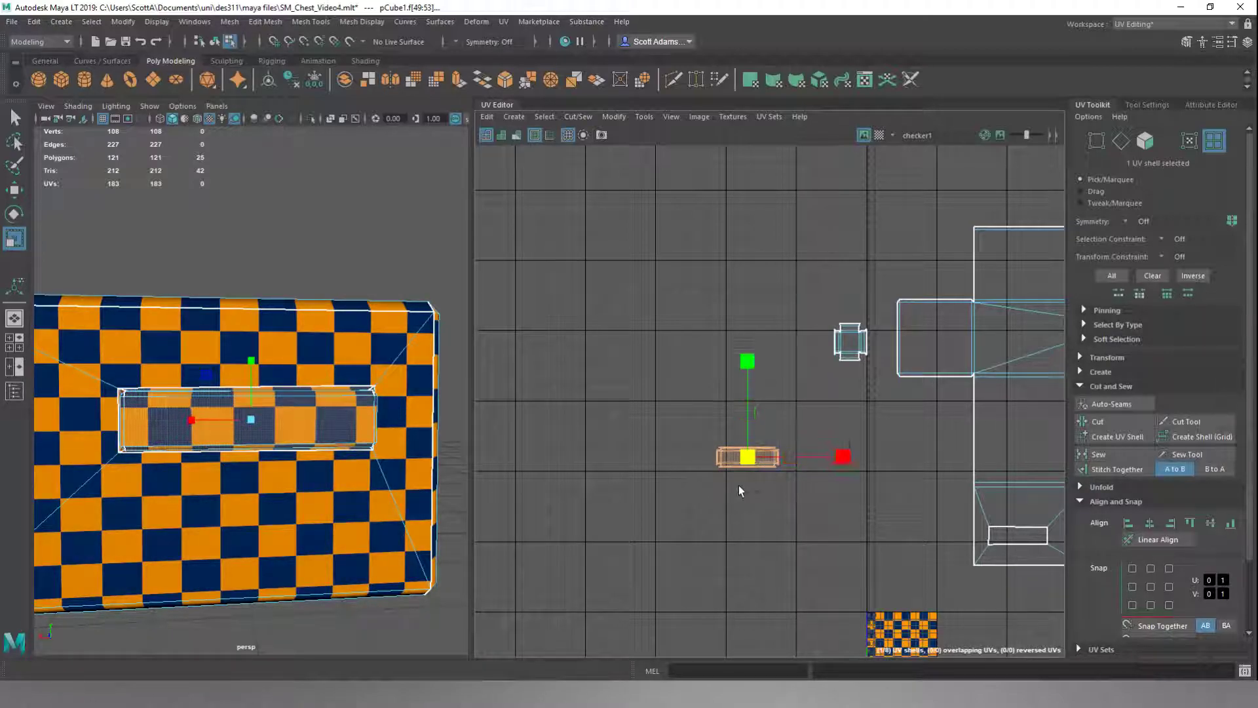
- Move the stitched bar shell beside the chest's body shell, under its side flap
key("w")
scroll(815, 524, "down", 3)
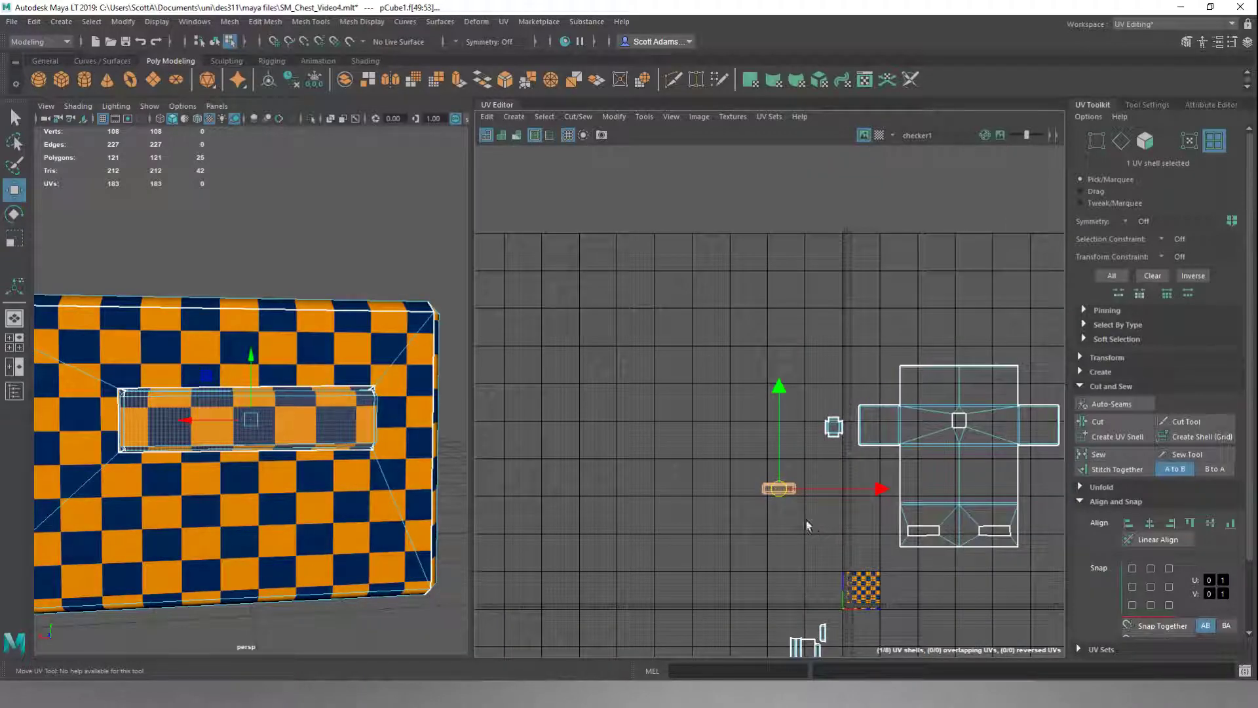
middle_click_drag(815, 524, 722, 498, "alt")
left_click_drag(701, 459, 949, 432)
left_click(950, 498)
- Move the second bar's five separate shells together into empty UV space away from the finished shells
middle_click_drag(746, 581, 792, 455, "alt")
left_click_drag(720, 439, 820, 545)
left_click_drag(770, 496, 649, 369)
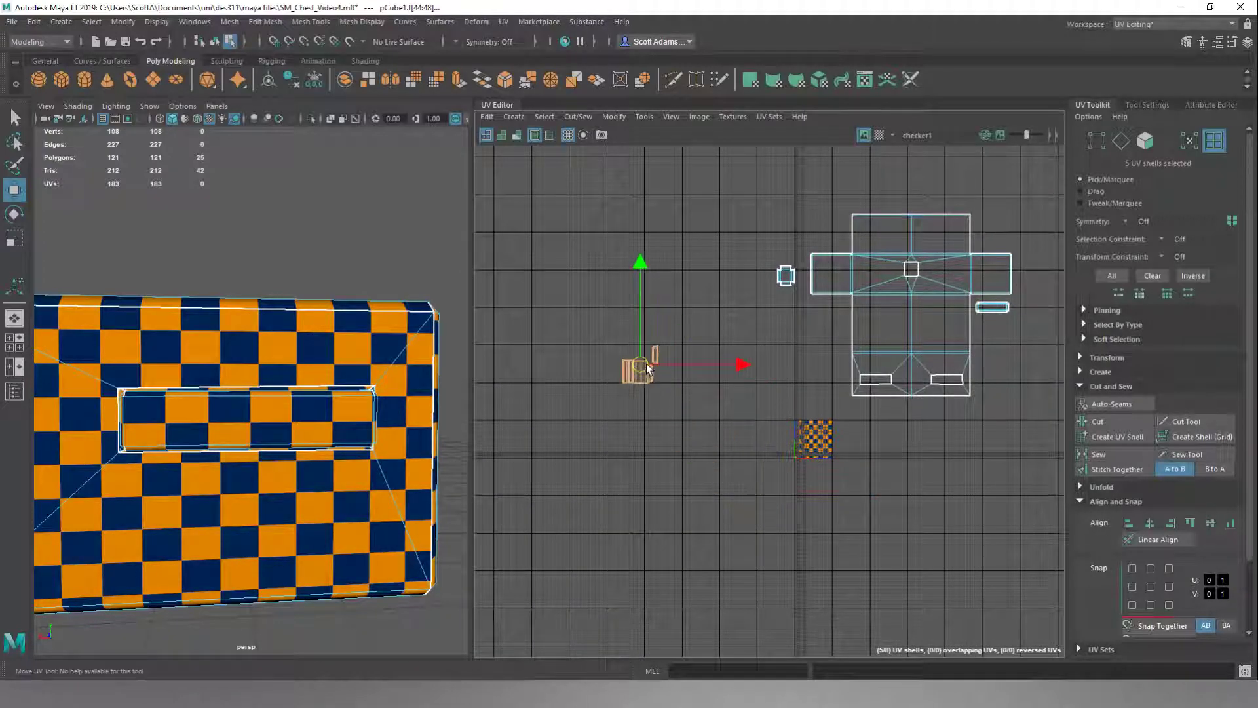
- Rotate the second bar's front shell 90° clockwise and move it out into open space
scroll(633, 396, "up", 3)
left_click(657, 360)
right_click_drag(669, 403, 668, 367)
left_click(634, 352)
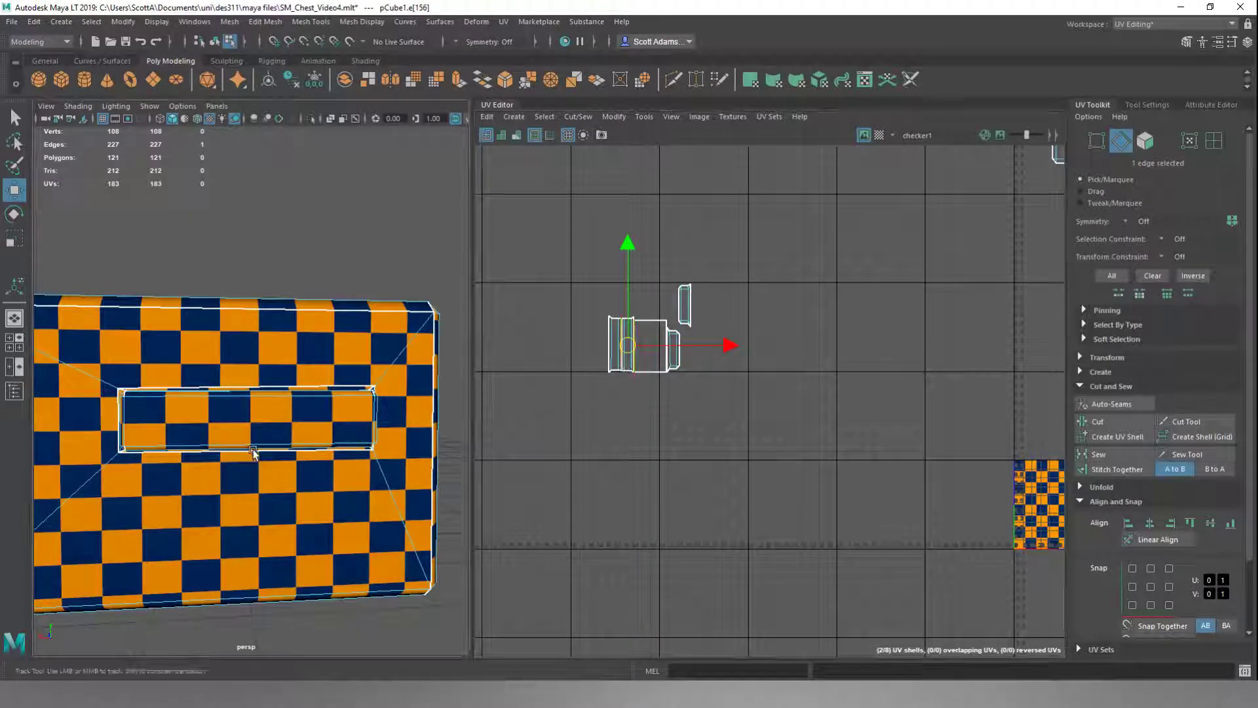
key("f")
left_click_drag(376, 399, 435, 425, "alt")
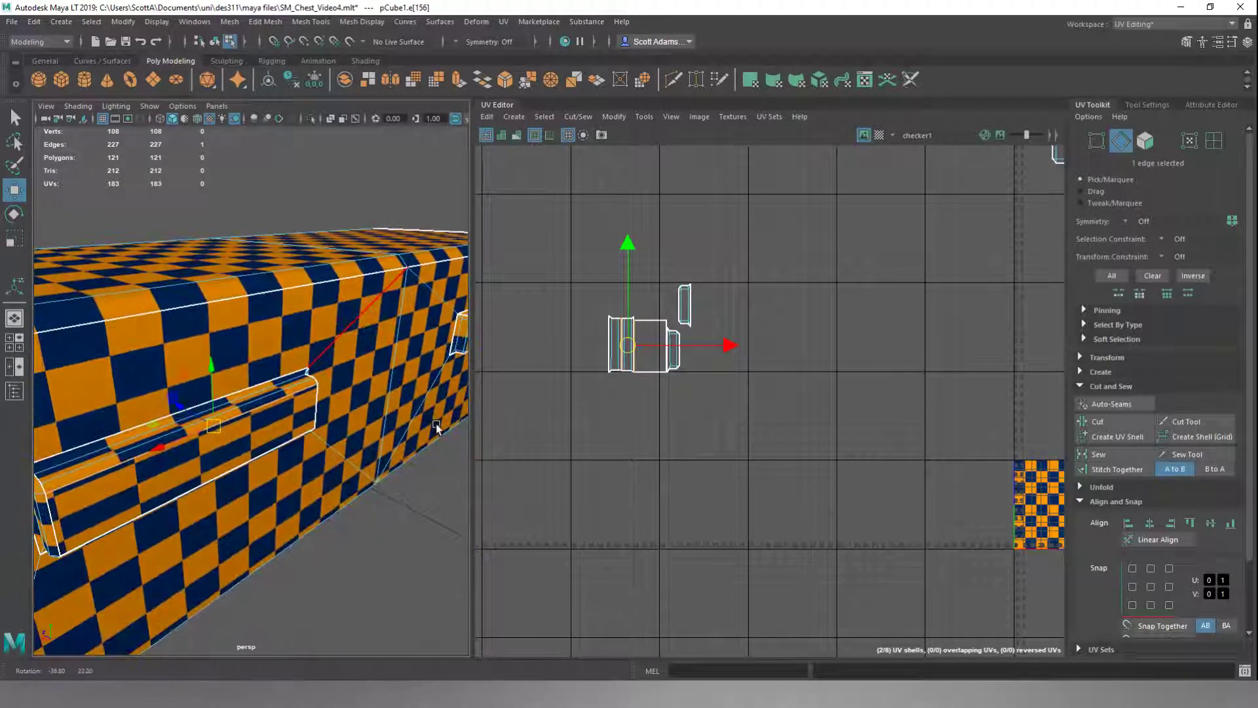
scroll(731, 466, "up", 3)
right_click_drag(778, 414, 702, 394)
left_click(605, 277)
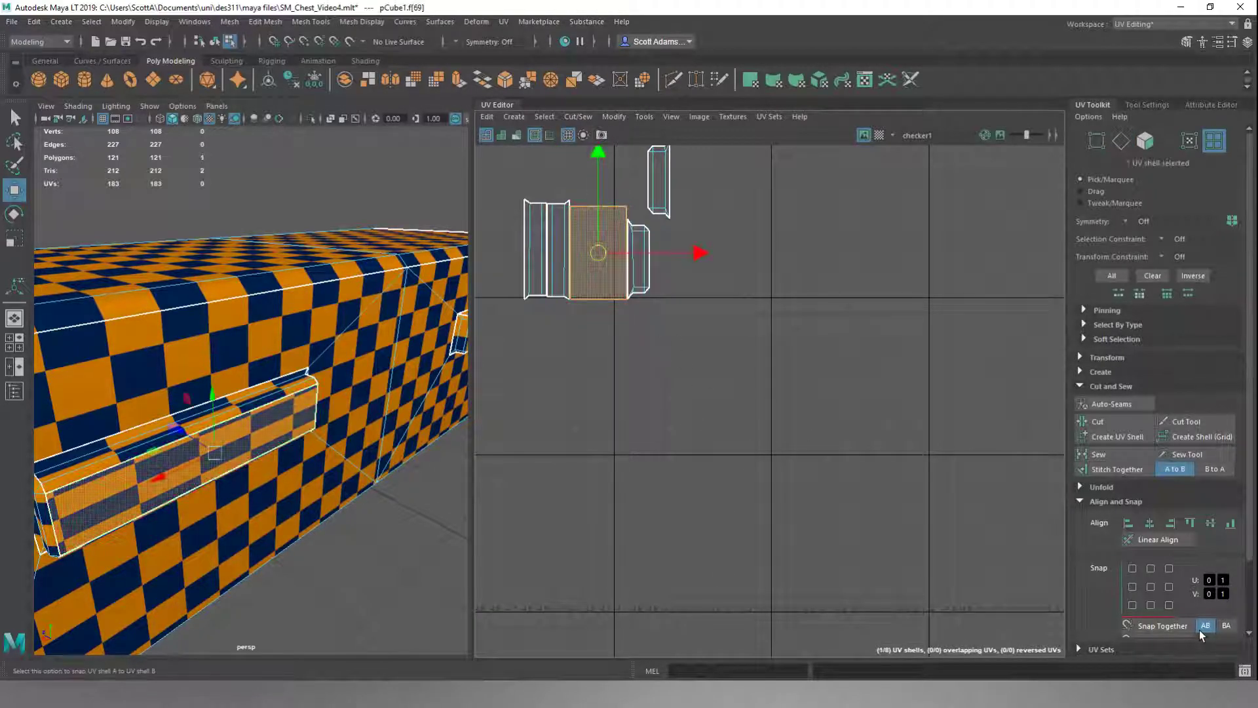
left_click(1105, 357)
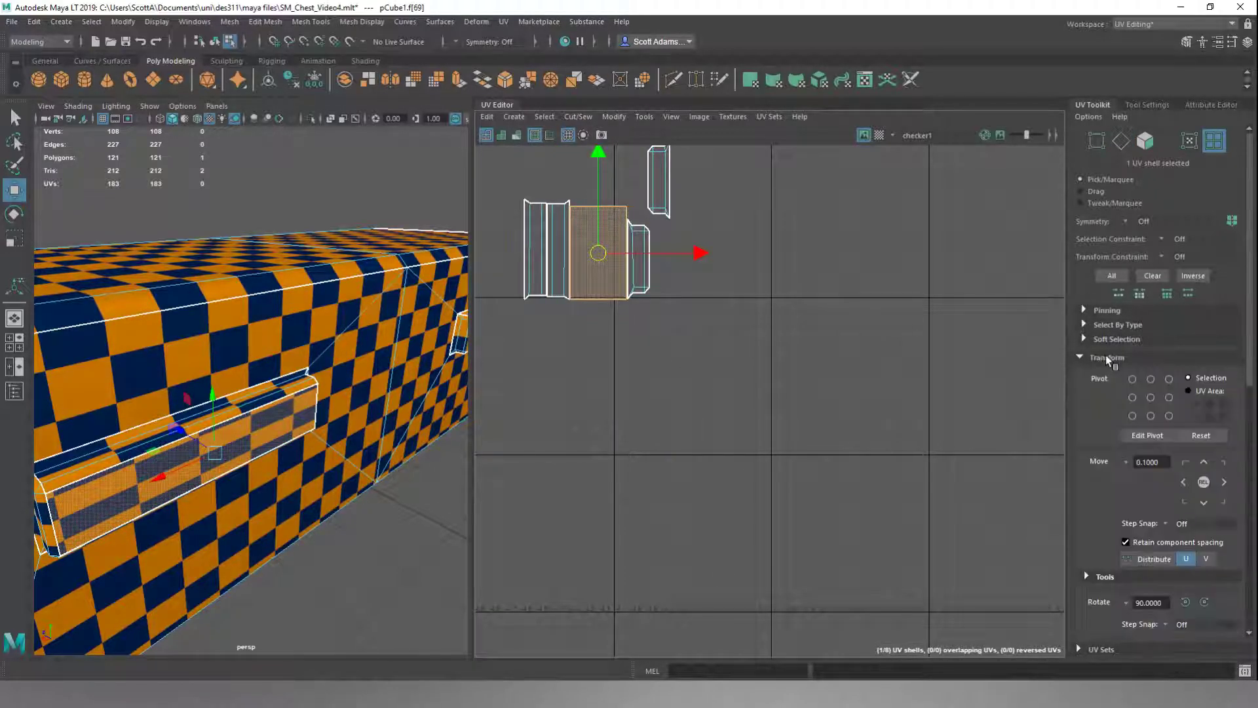
left_click(1205, 602)
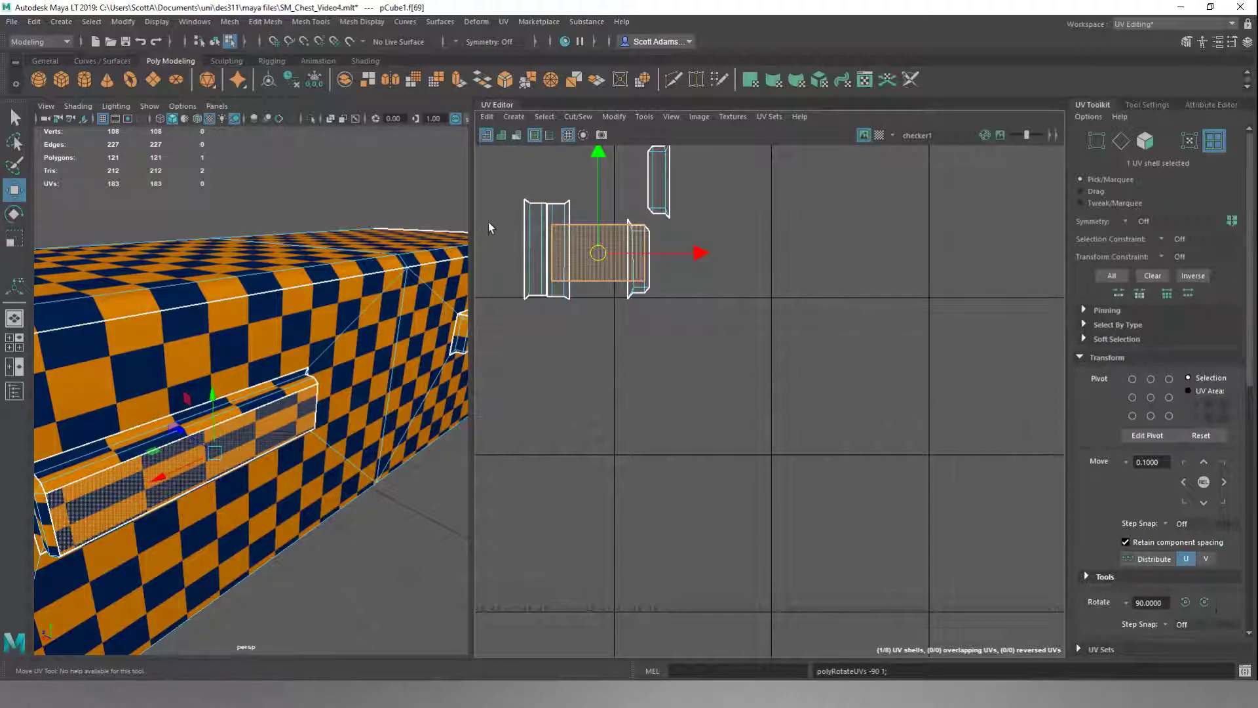
left_click_drag(599, 252, 784, 310)
- Place the second bar's two end shells on opposite sides of its front shell
left_click(660, 204)
left_click_drag(659, 203, 860, 332)
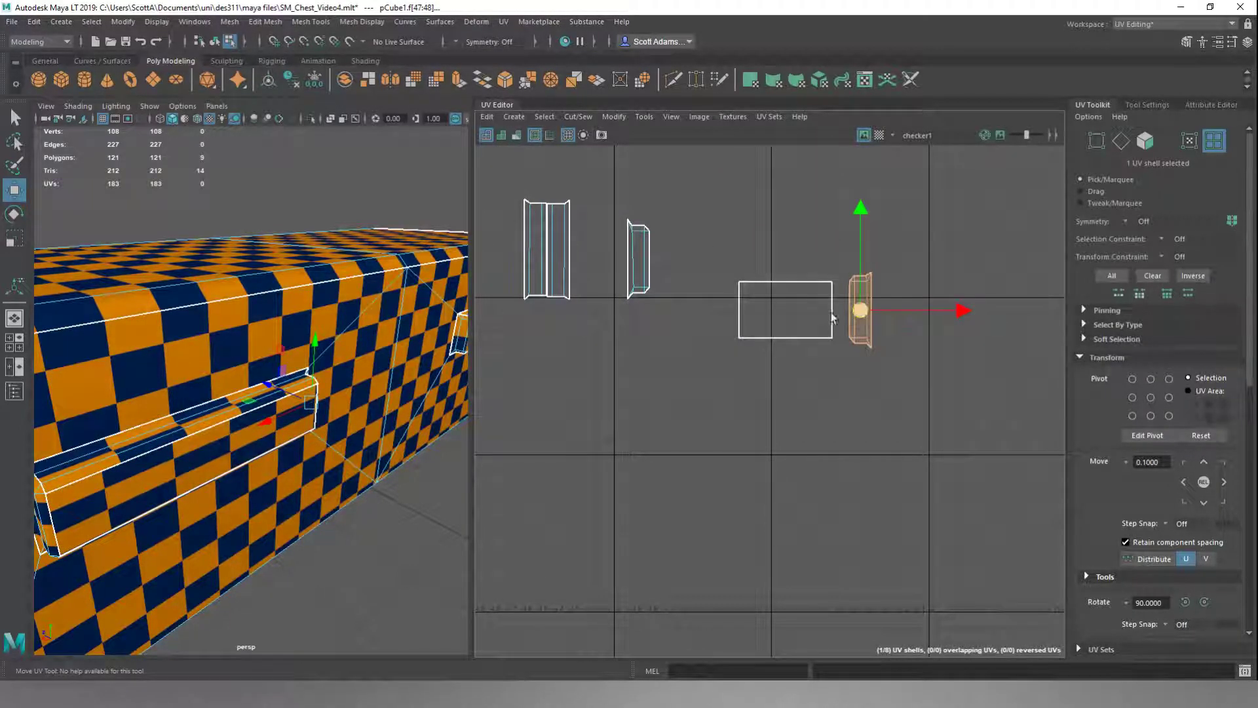
left_click(643, 259)
left_click_drag(643, 259, 626, 315)
- Rotate the second bar's two long shells 90° clockwise and place one below and the other above the front shell
left_click(558, 249)
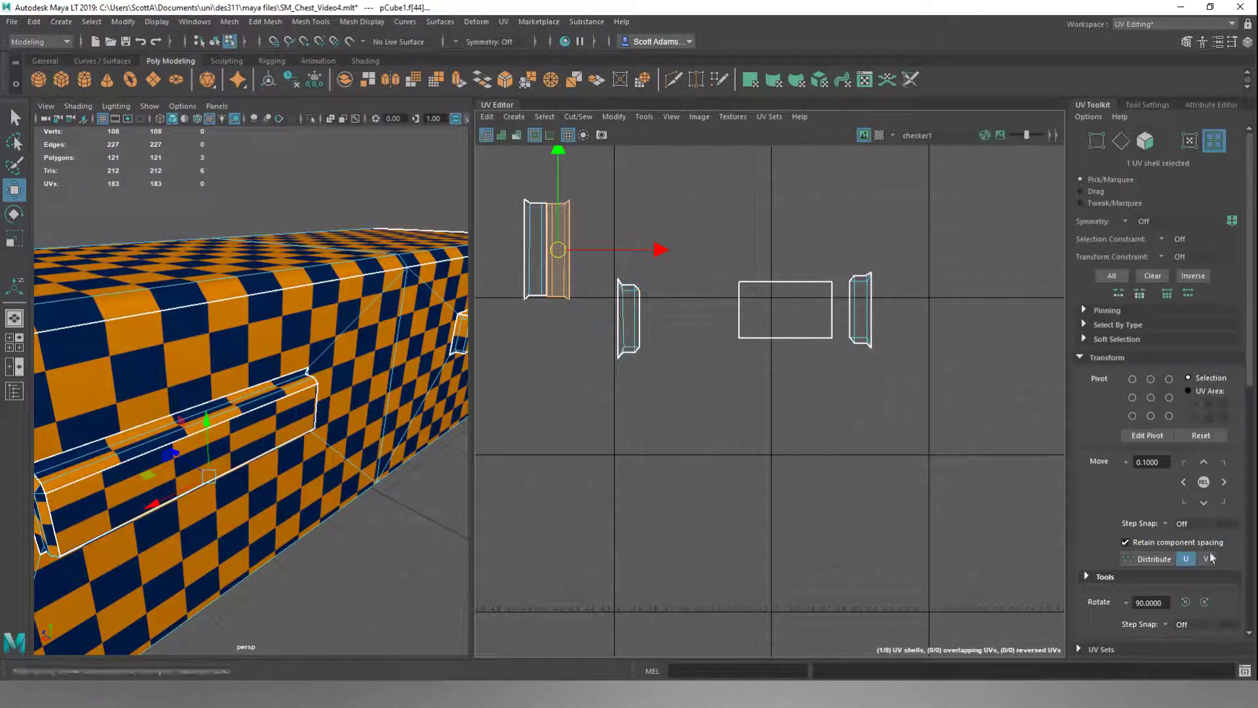
left_click(1204, 602)
left_click_drag(556, 247, 792, 375)
left_click(537, 252)
left_click(1204, 601)
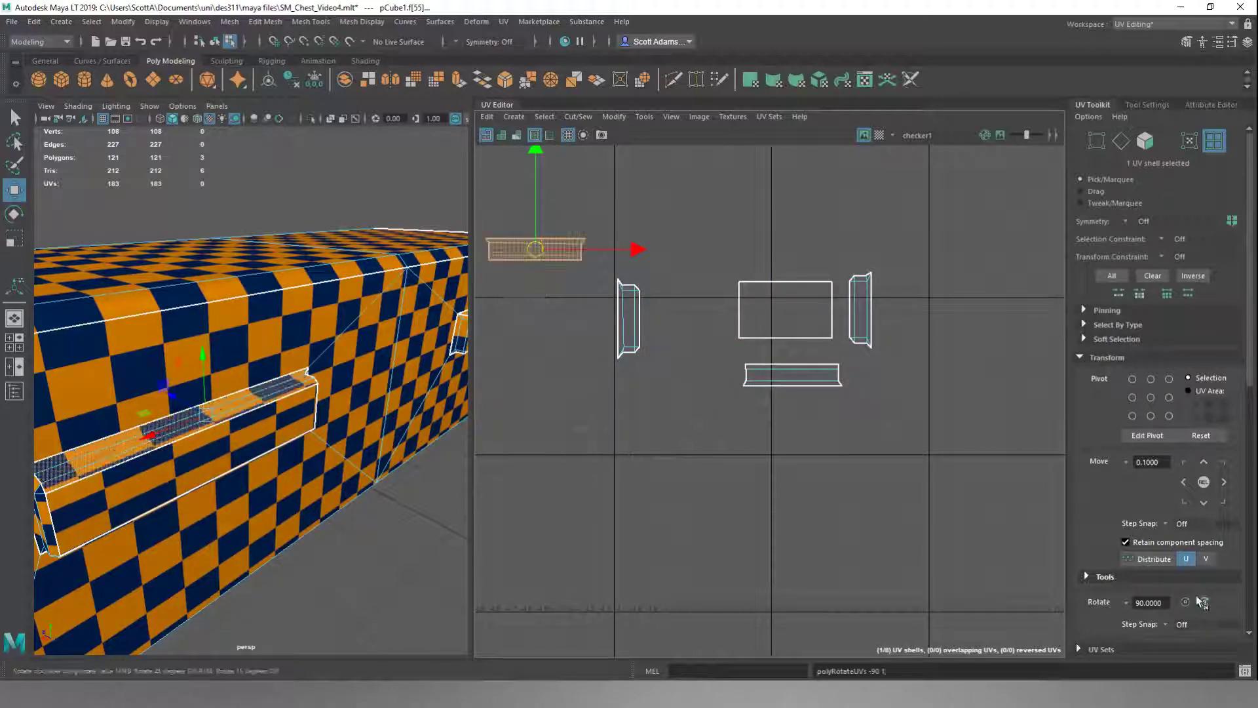
left_click_drag(542, 248, 791, 234)
- Move the second bar's front shell below the other pieces and stretch it horizontally until its checker squares look even
left_click(806, 317)
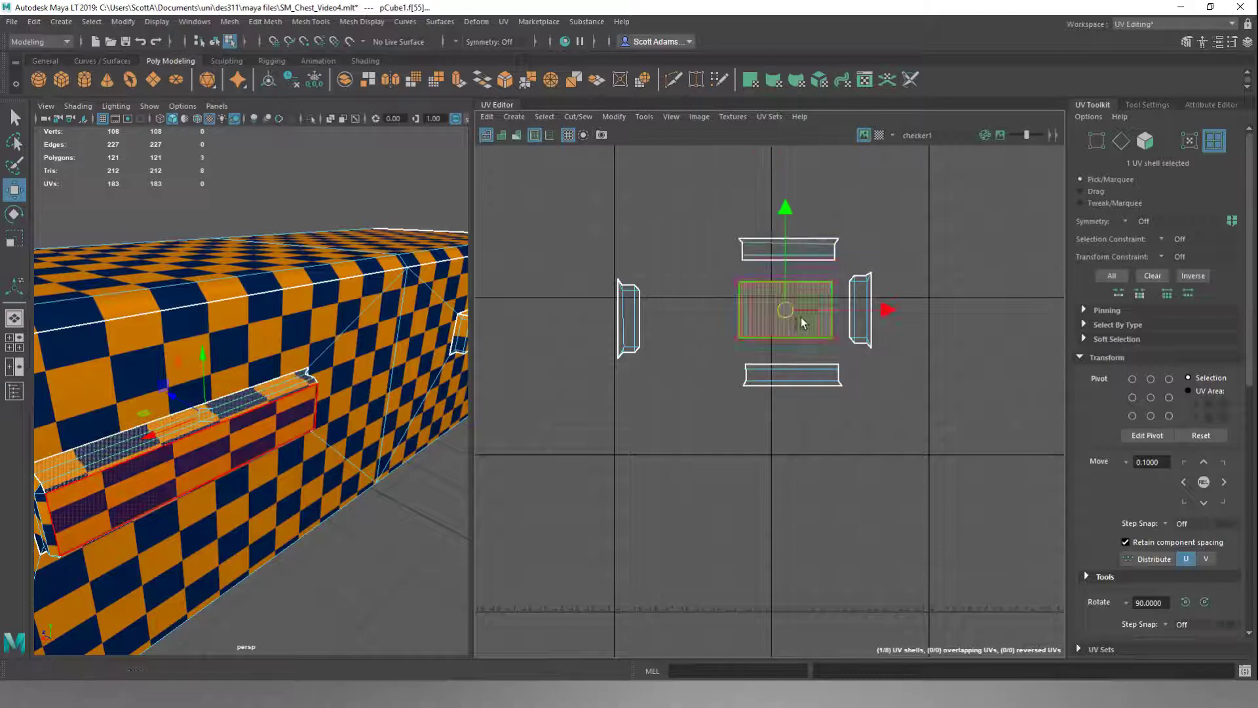
left_click_drag(787, 309, 721, 505)
scroll(721, 508, "down", 3)
left_click_drag(347, 437, 281, 424, "alt")
key("r")
left_click_drag(810, 514, 977, 513)
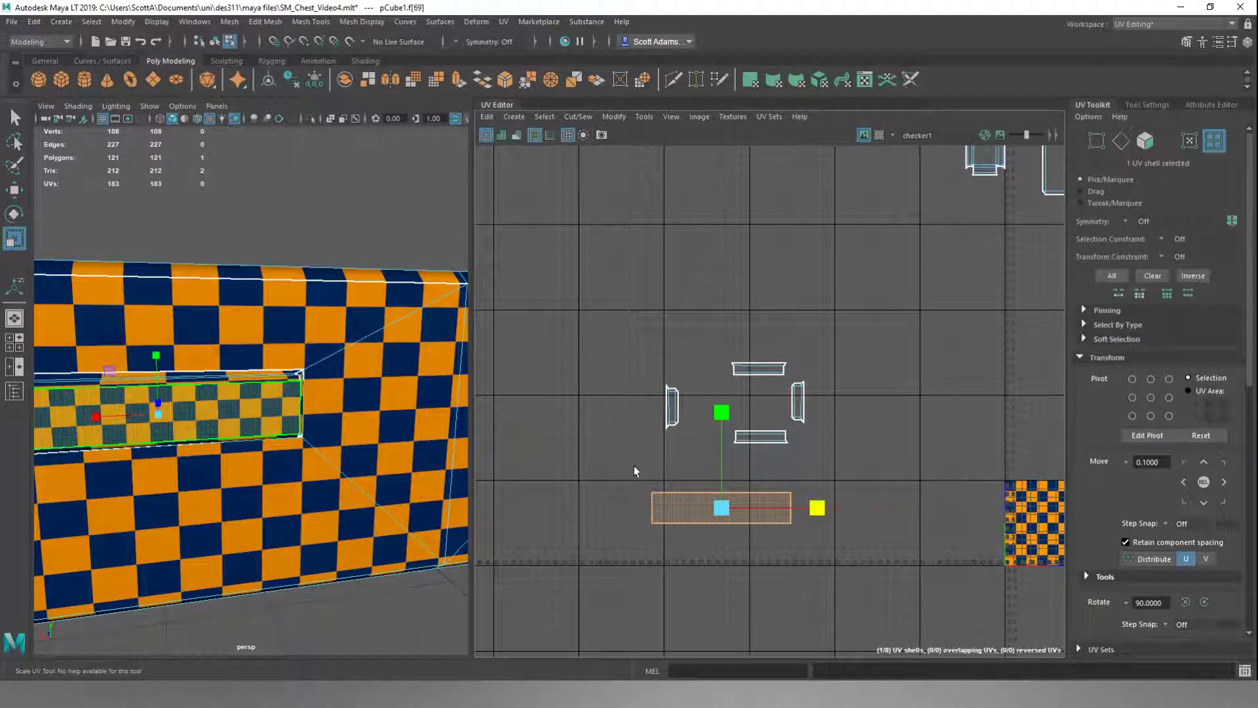
- Arrange the second bar's top, bottom and two end shells around the matching sides of its widened front shell
left_click(762, 438)
key("w")
left_click_drag(762, 443, 723, 559)
left_click(756, 372)
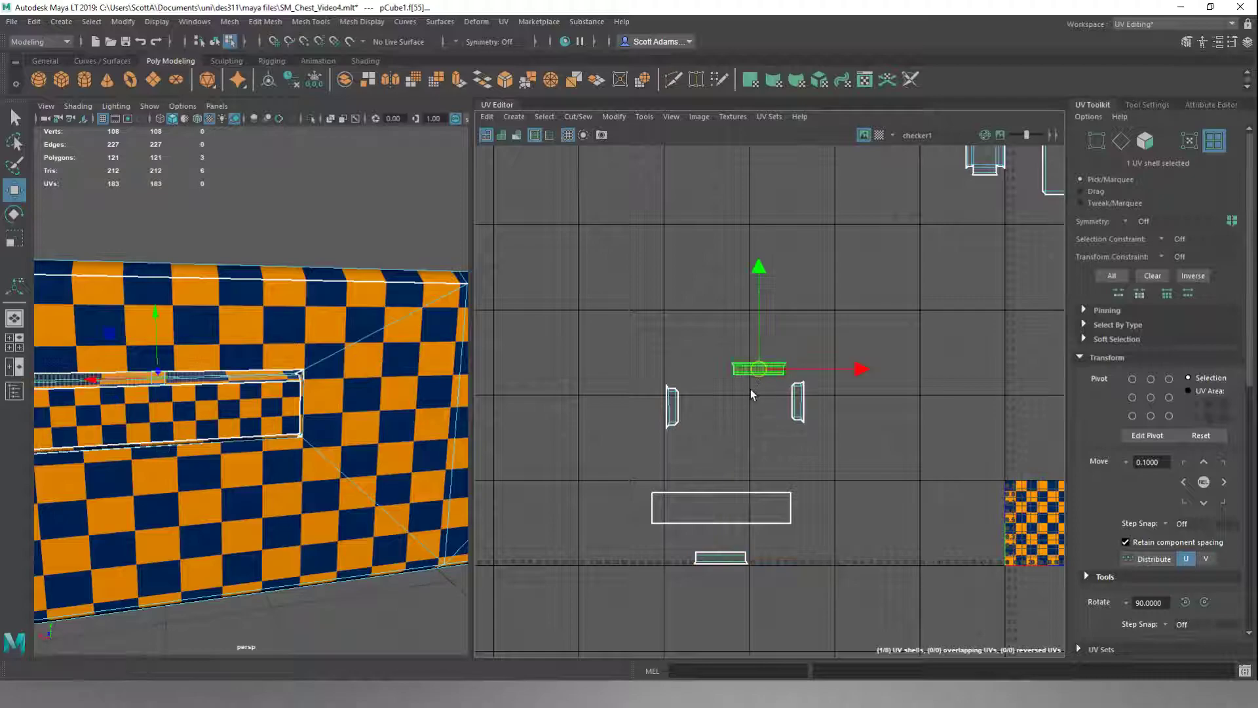
left_click_drag(759, 371, 725, 478)
left_click(799, 403)
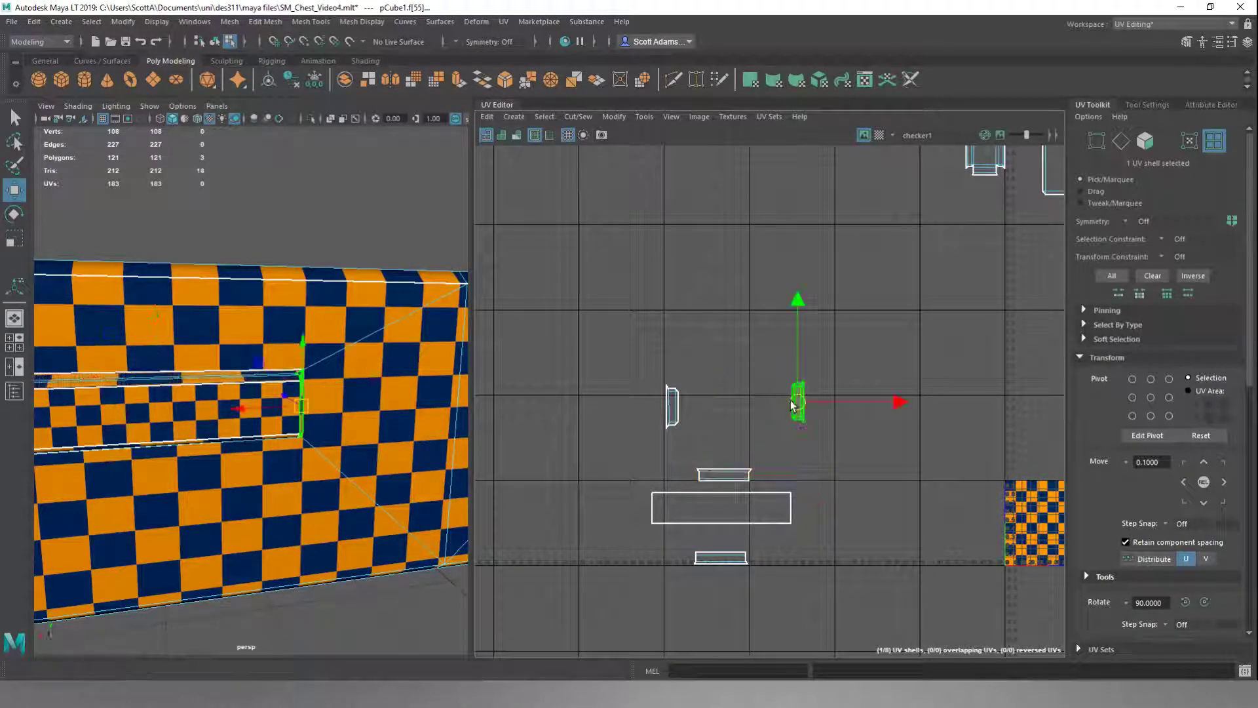
left_click_drag(799, 409, 812, 515)
left_click(680, 418)
left_click_drag(678, 416, 644, 520)
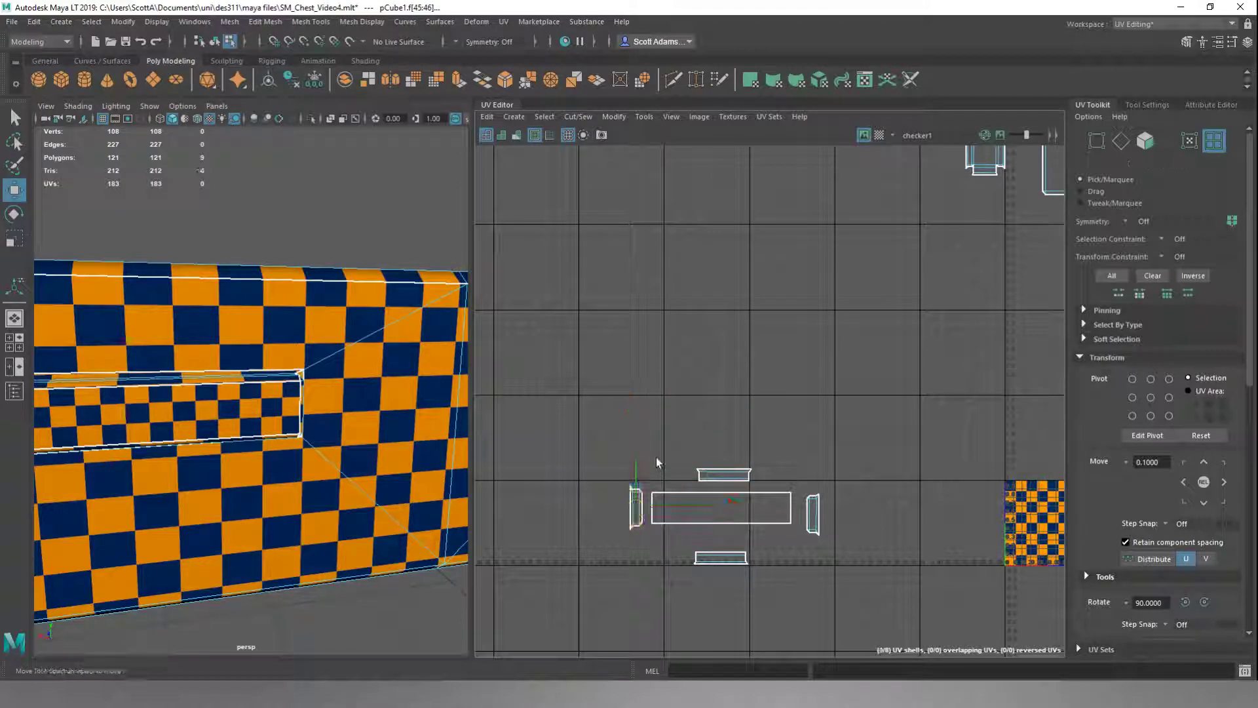
- Straighten the left end shell's slanted inner vertical line by aligning its four UVs to their U centre
left_click(655, 458)
scroll(655, 457, "up", 8)
scroll(589, 413, "up", 6)
middle_click_drag(677, 387, 726, 308, "alt")
right_click(758, 330)
right_click_drag(757, 329, 728, 315)
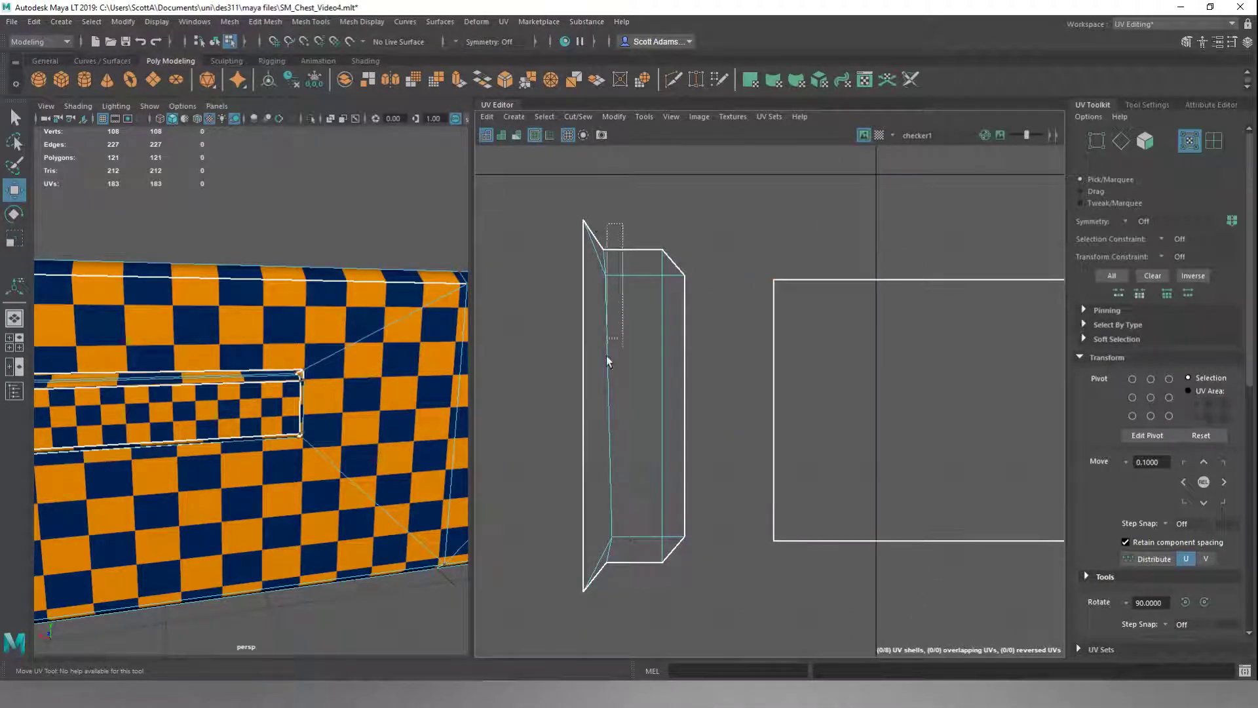
left_click_drag(576, 619, 599, 616)
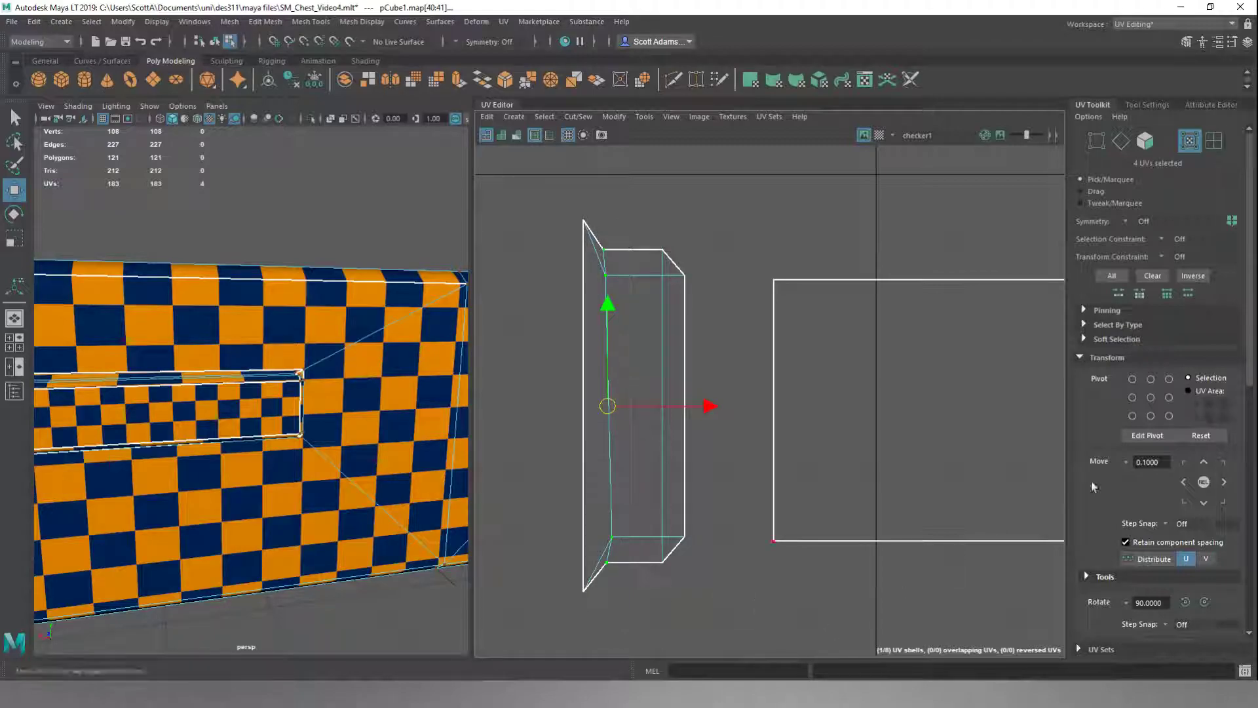
left_click(1109, 357)
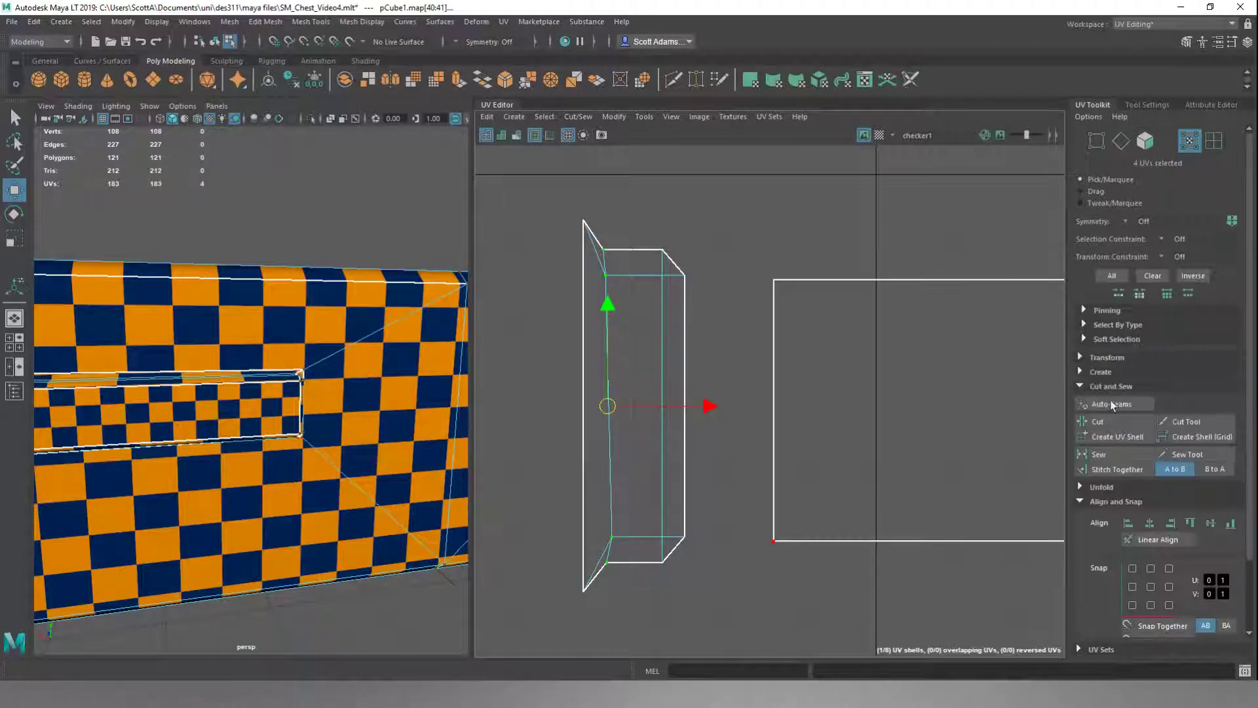
left_click(1150, 523)
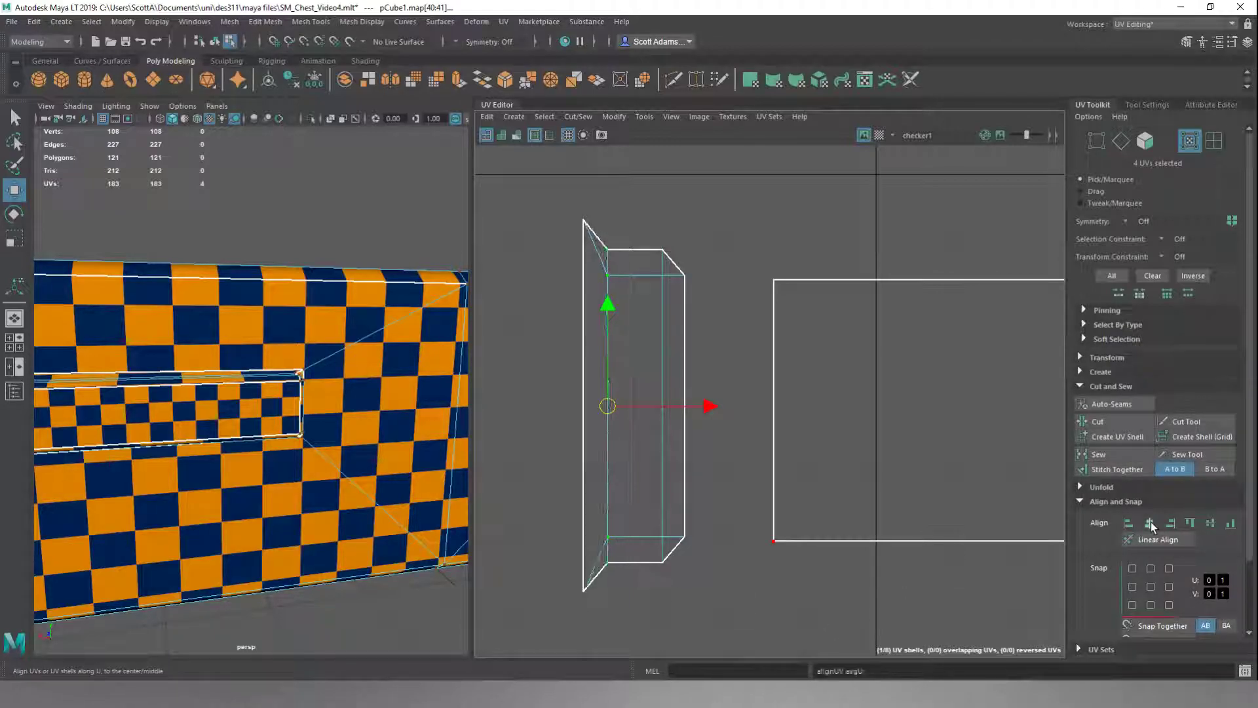
- Straighten the right end shell's inner vertical line beside its flared edge by aligning its four UVs to their U centre
middle_click_drag(786, 393, 570, 393, "alt")
middle_click_drag(939, 378, 367, 322, "alt")
middle_click_drag(930, 306, 221, 309, "alt")
left_click_drag(808, 399, 829, 587)
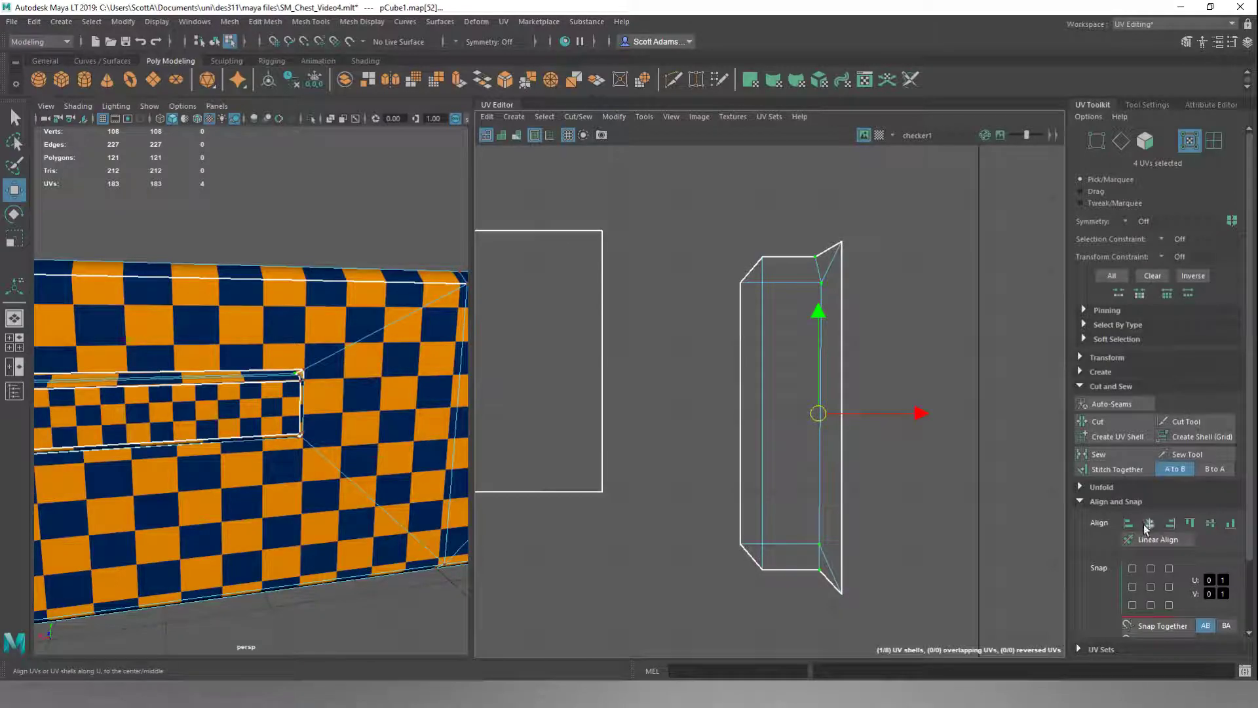
left_click(946, 345)
- Straighten the top shell's inner horizontal line below its flared edge by aligning its two UVs to their V centre
scroll(690, 258, "down", 4)
middle_click_drag(613, 278, 914, 364, "alt")
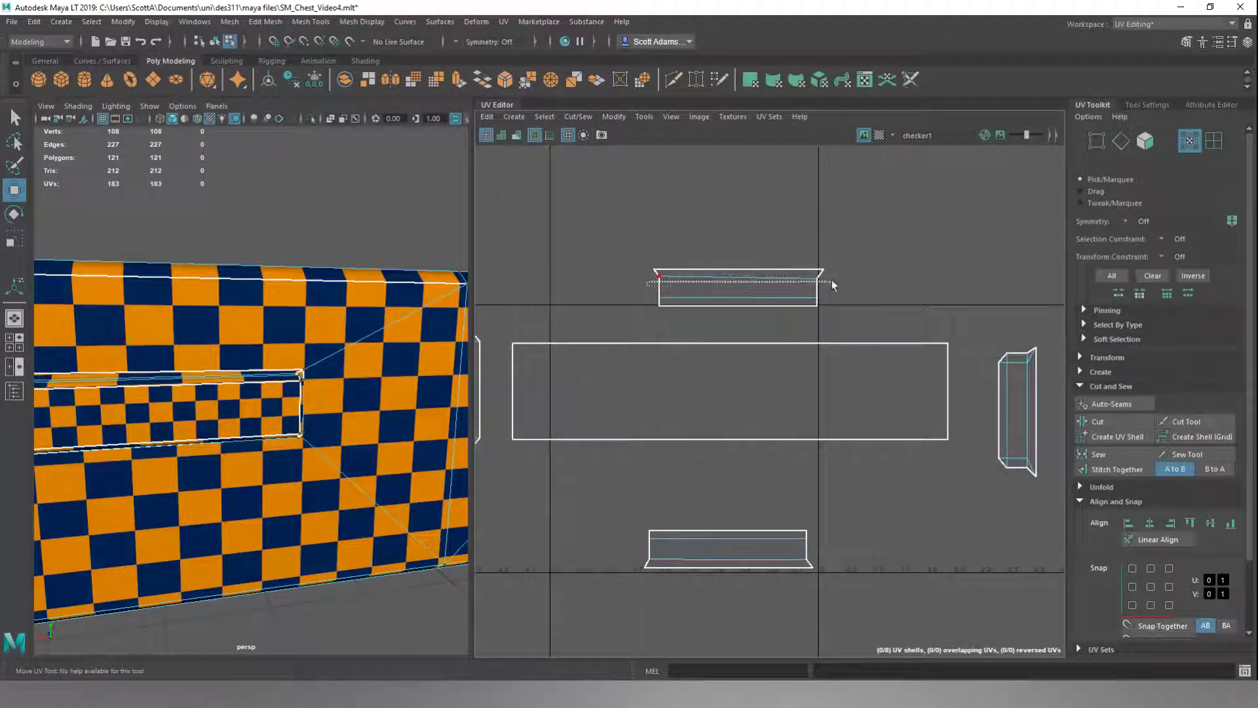
left_click_drag(829, 271, 827, 273)
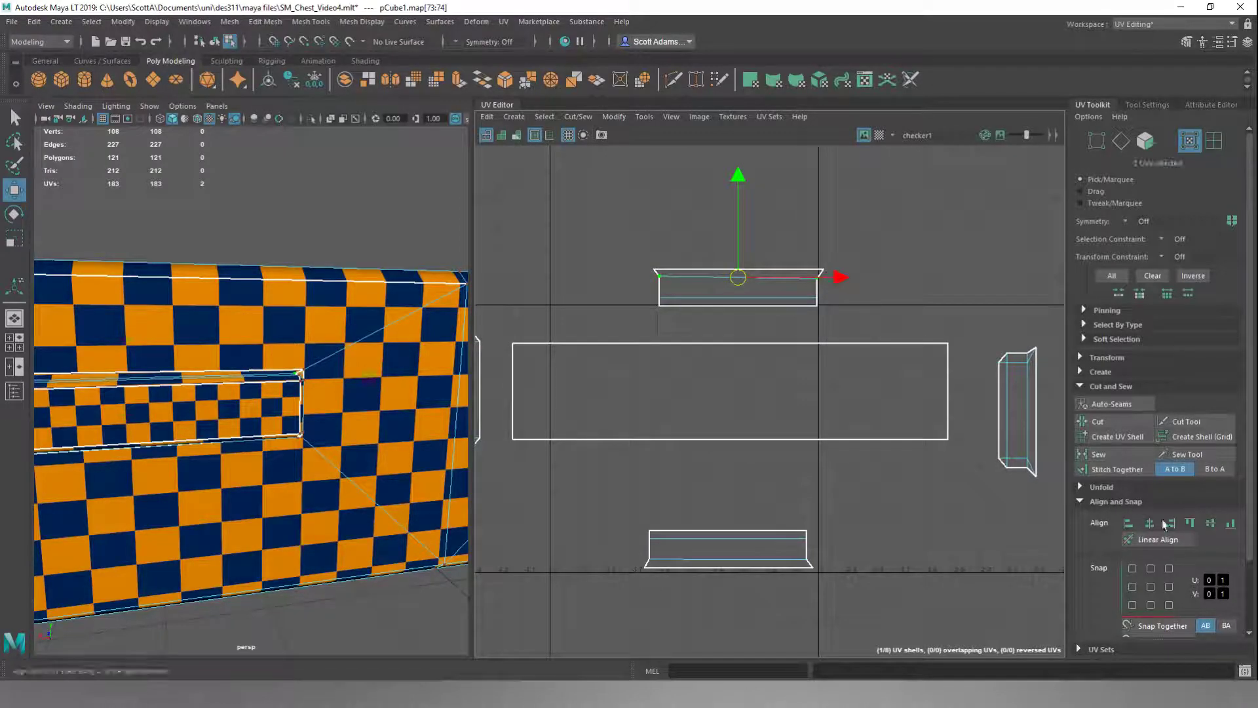
left_click(1209, 524)
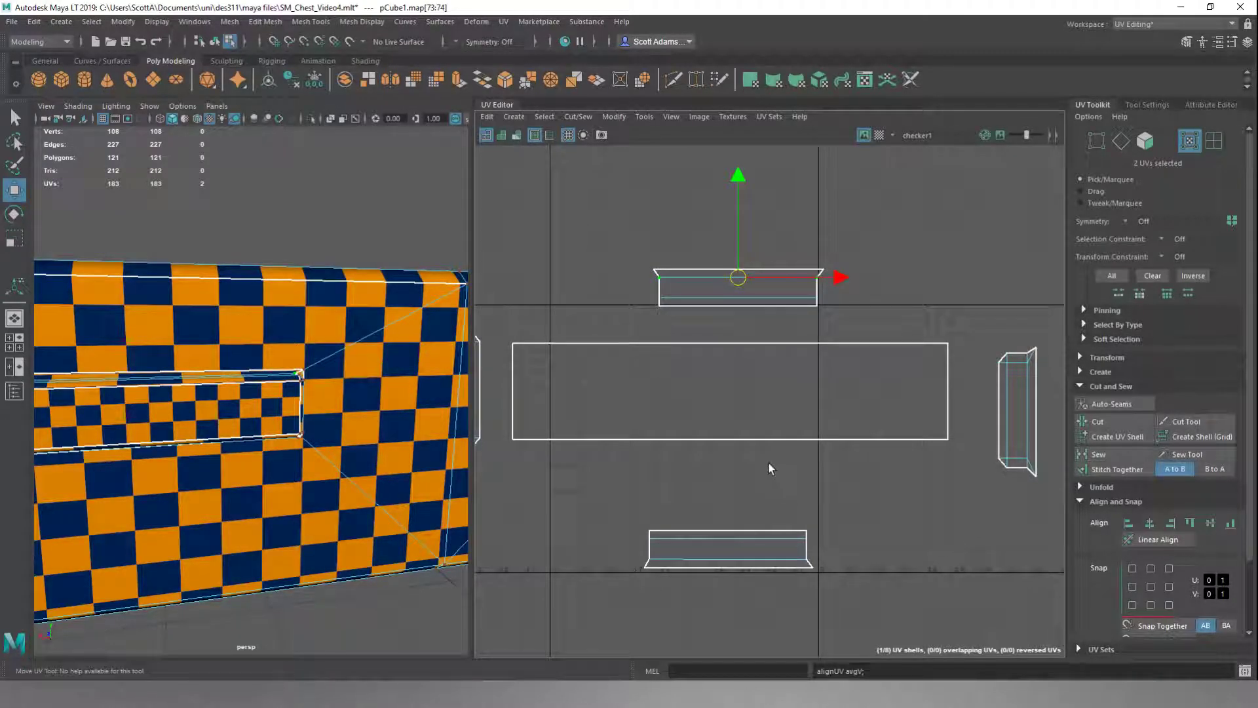
- Select the second bar's top shell and scale it up until its inner width roughly matches the front shell's width
right_click_drag(769, 464, 725, 435)
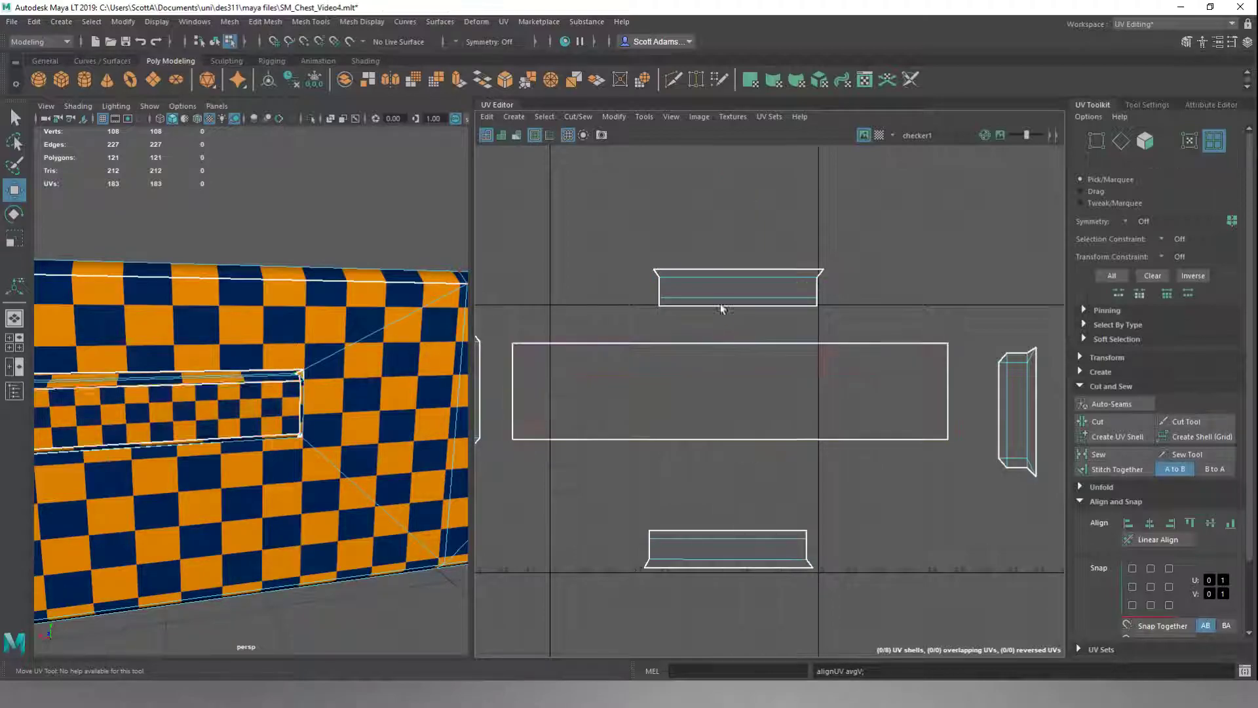
left_click(721, 294)
left_click_drag(372, 398, 282, 436, "alt")
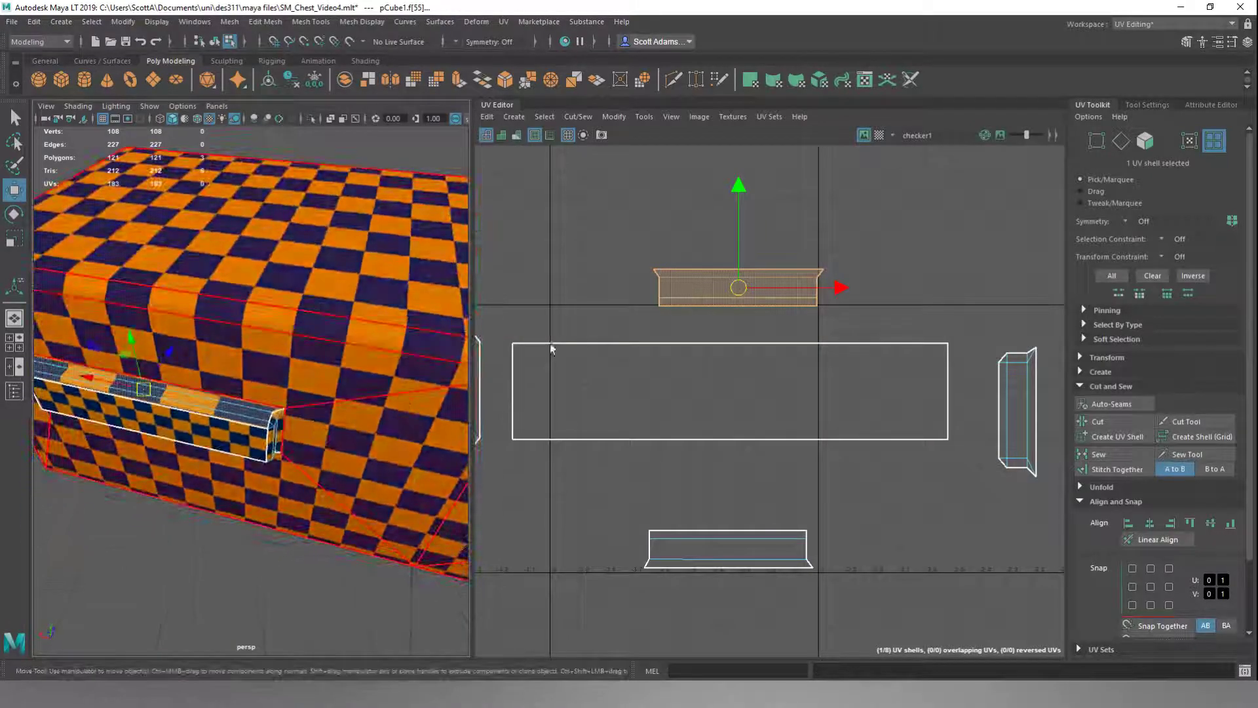
key("r")
left_click_drag(734, 296, 861, 214)
left_click_drag(740, 194, 726, 239)
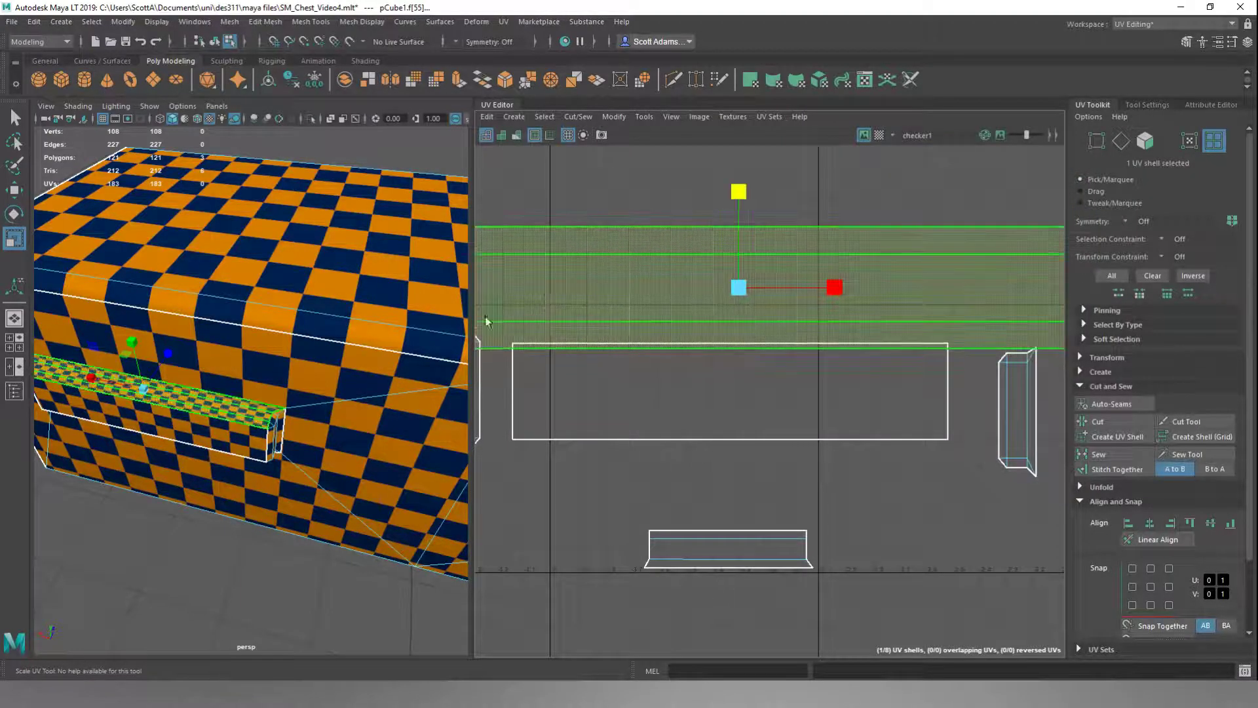
scroll(267, 385, "up", 5)
left_click_drag(743, 196, 741, 226)
left_click_drag(833, 287, 739, 298)
- Try to flatten the widened top shell vertically and undo that scaling
key("w")
key("r")
left_click_drag(733, 209, 732, 235)
key("ctrl+z")
key("ctrl+z")
key("ctrl+z")
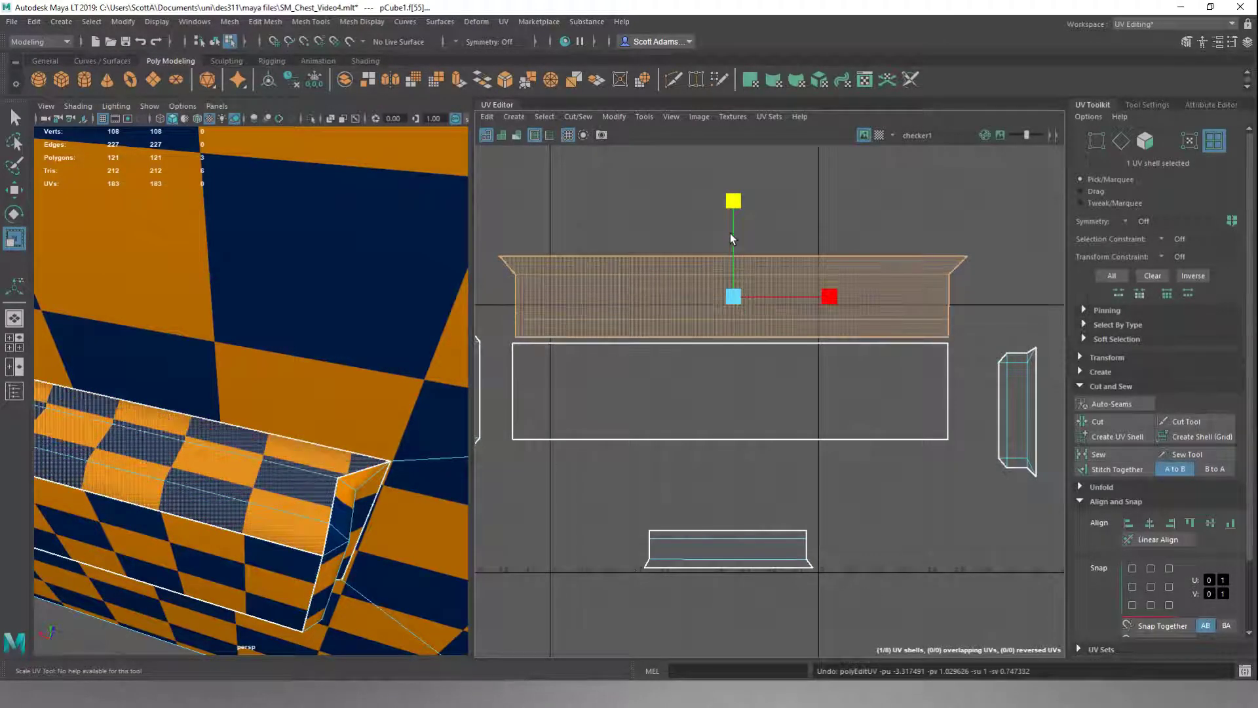
- Rescale the top shell flatter until its checker squares look even, and place it just above the front shell at matching width
left_click_drag(738, 280, 690, 304)
left_click_drag(738, 193, 736, 169)
left_click_drag(738, 291, 733, 319)
key("w")
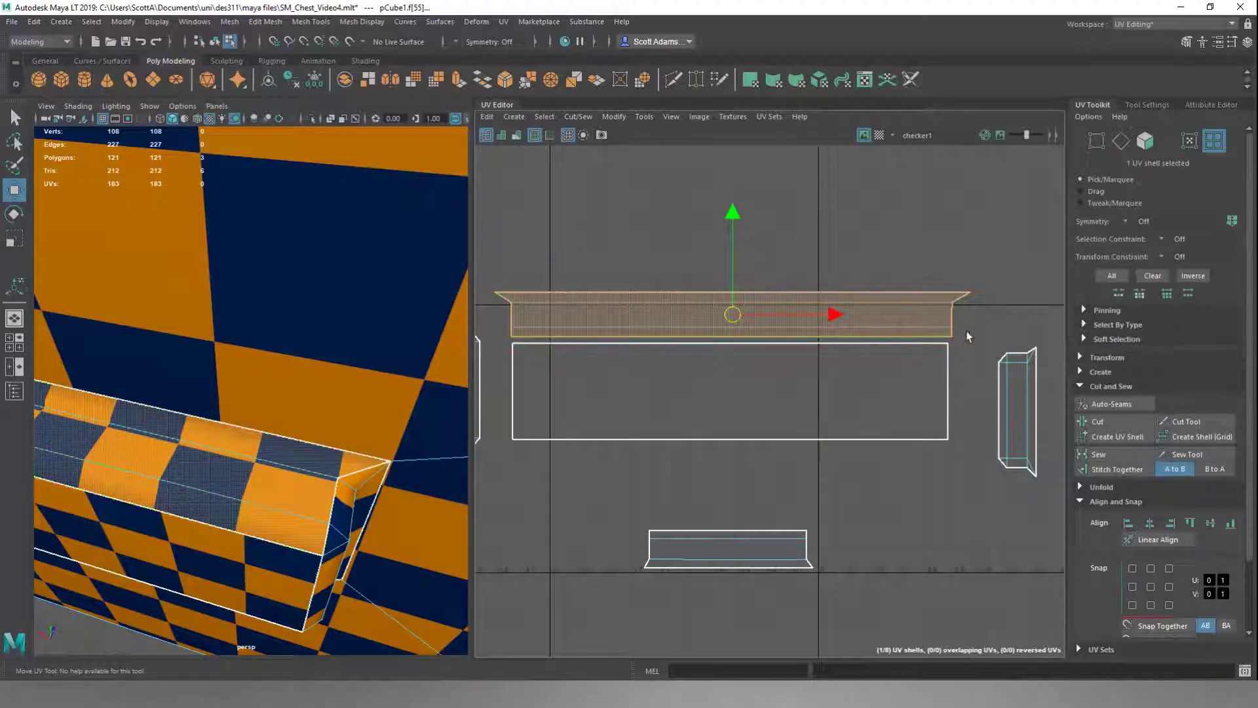
left_click(1000, 309)
right_click_drag(1000, 308, 969, 317)
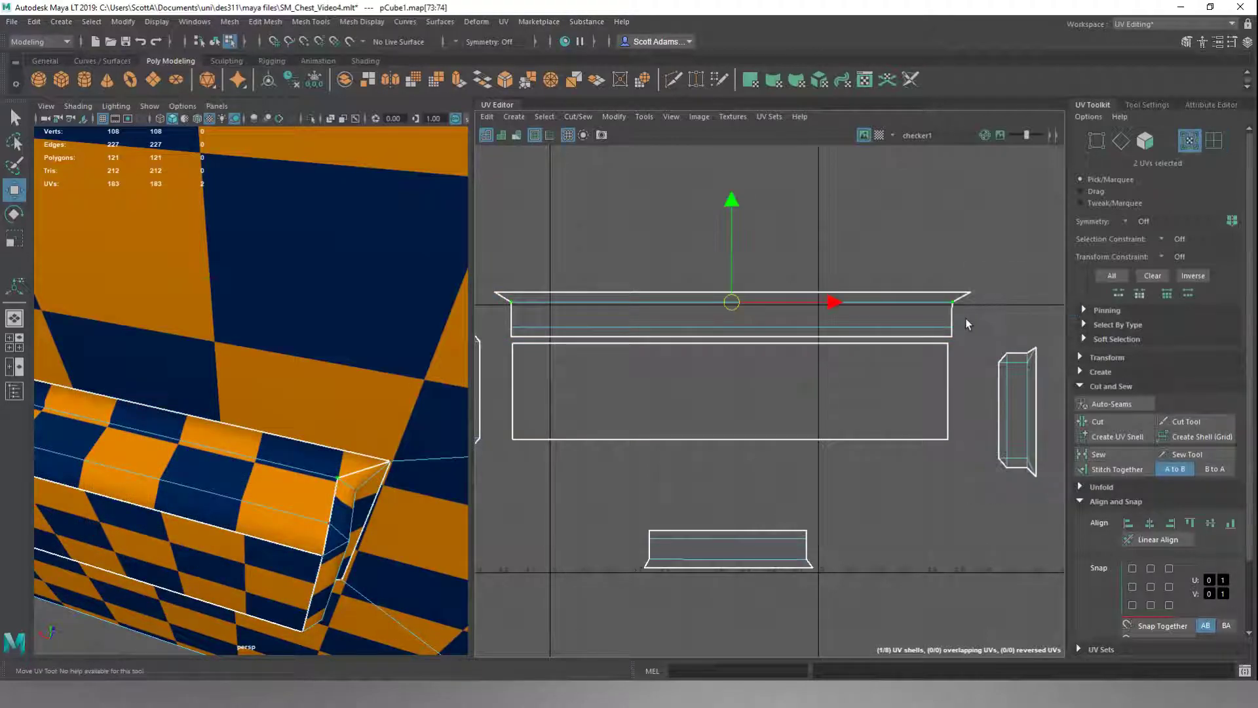
left_click_drag(959, 335, 959, 337)
left_click(904, 481)
- Move the second bar's bottom shell onto the top shell and stretch it to about the same height and width
right_click_drag(805, 469, 757, 447)
left_click(745, 557)
left_click_drag(736, 551, 723, 316)
key("r")
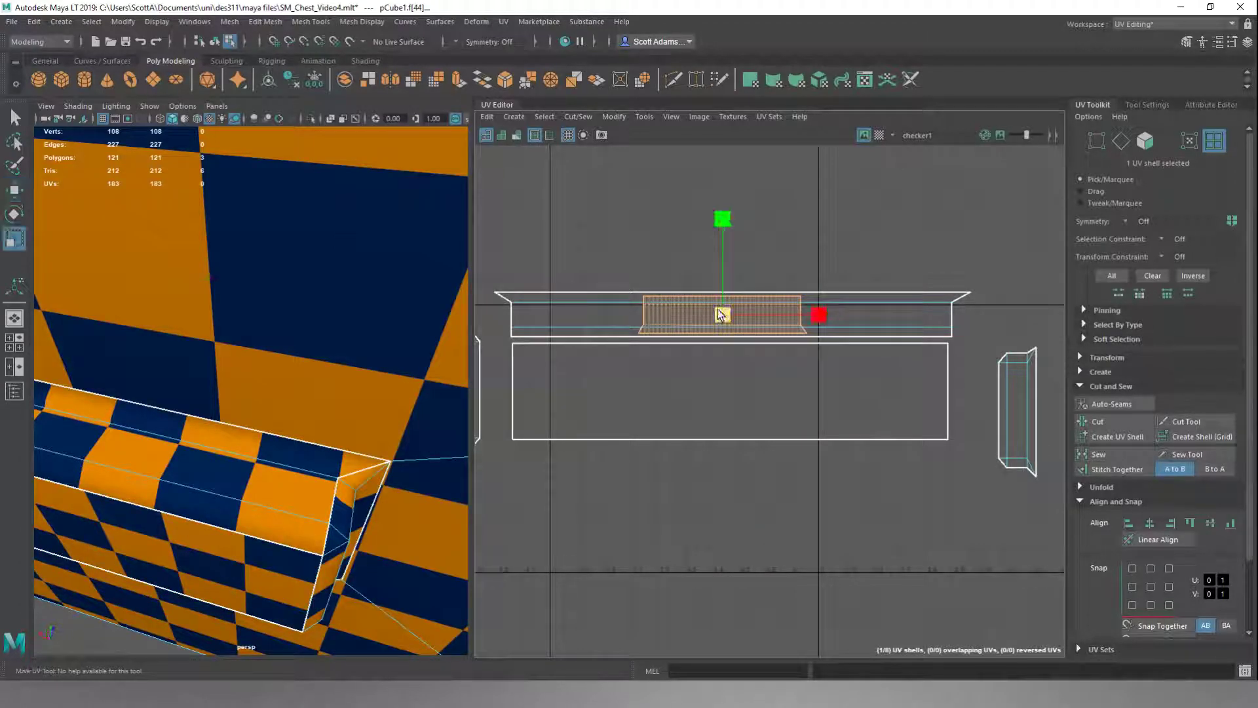
left_click_drag(725, 247, 722, 229)
left_click_drag(814, 313, 974, 312)
- Fine-tune the bottom shell's horizontal position and width against the top shell, and move it directly below the front shell
key("w")
left_click_drag(829, 320, 832, 319)
key("r")
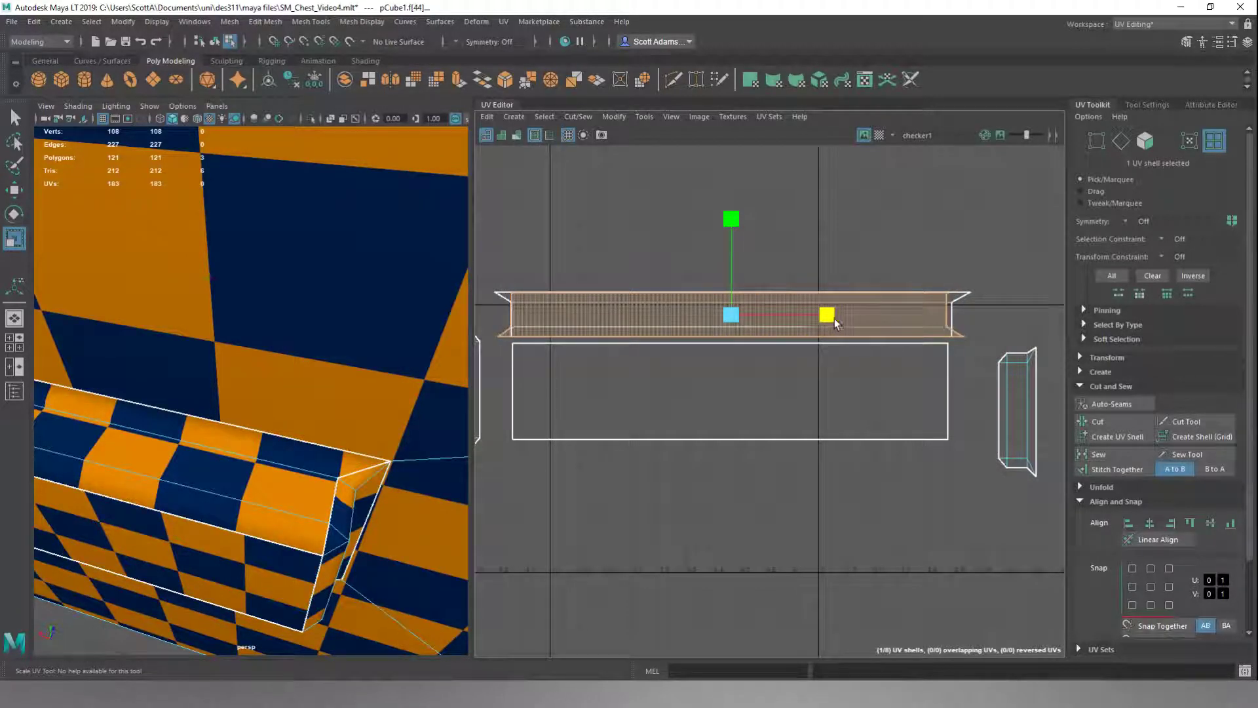
key("w")
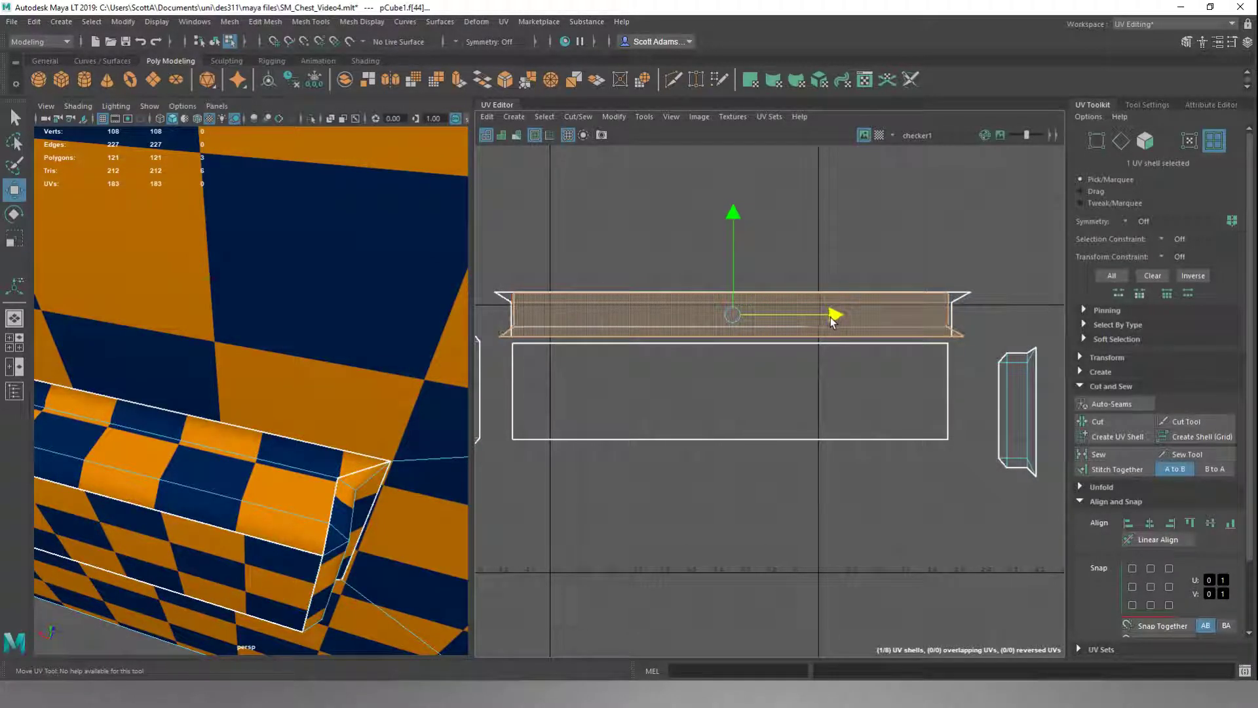
key("r")
left_click_drag(832, 317, 834, 318)
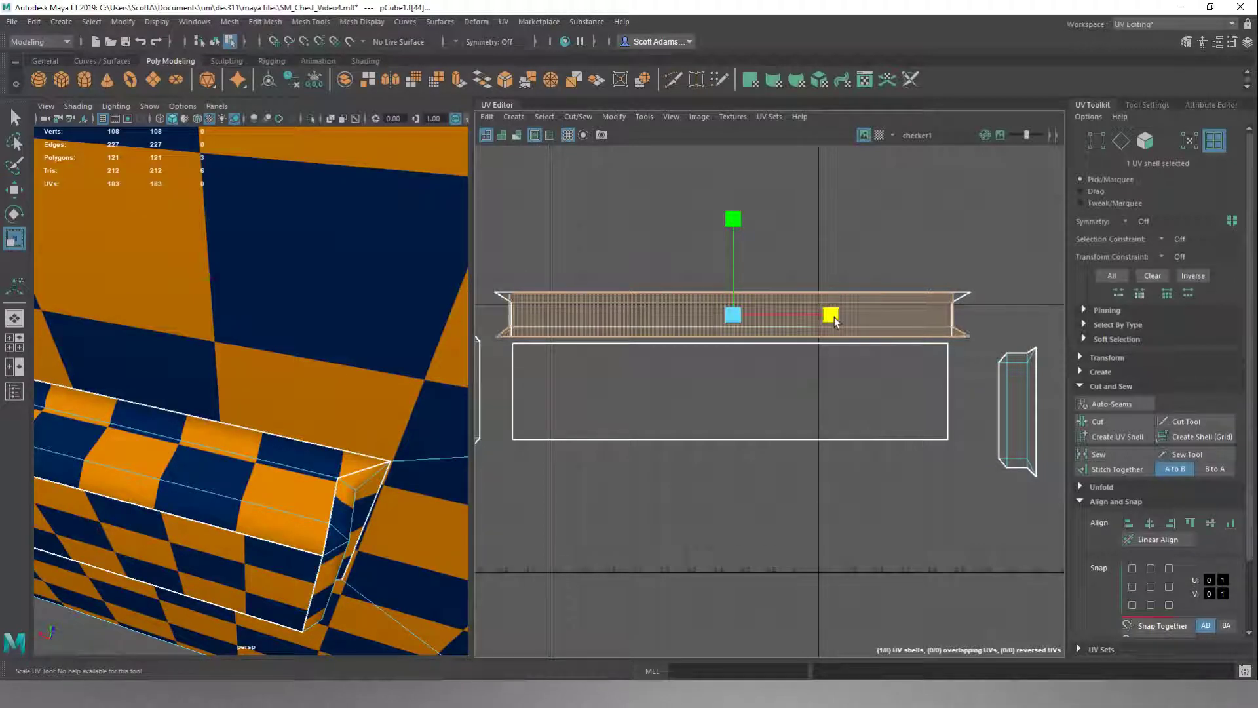
key("w")
left_click_drag(738, 216, 761, 371)
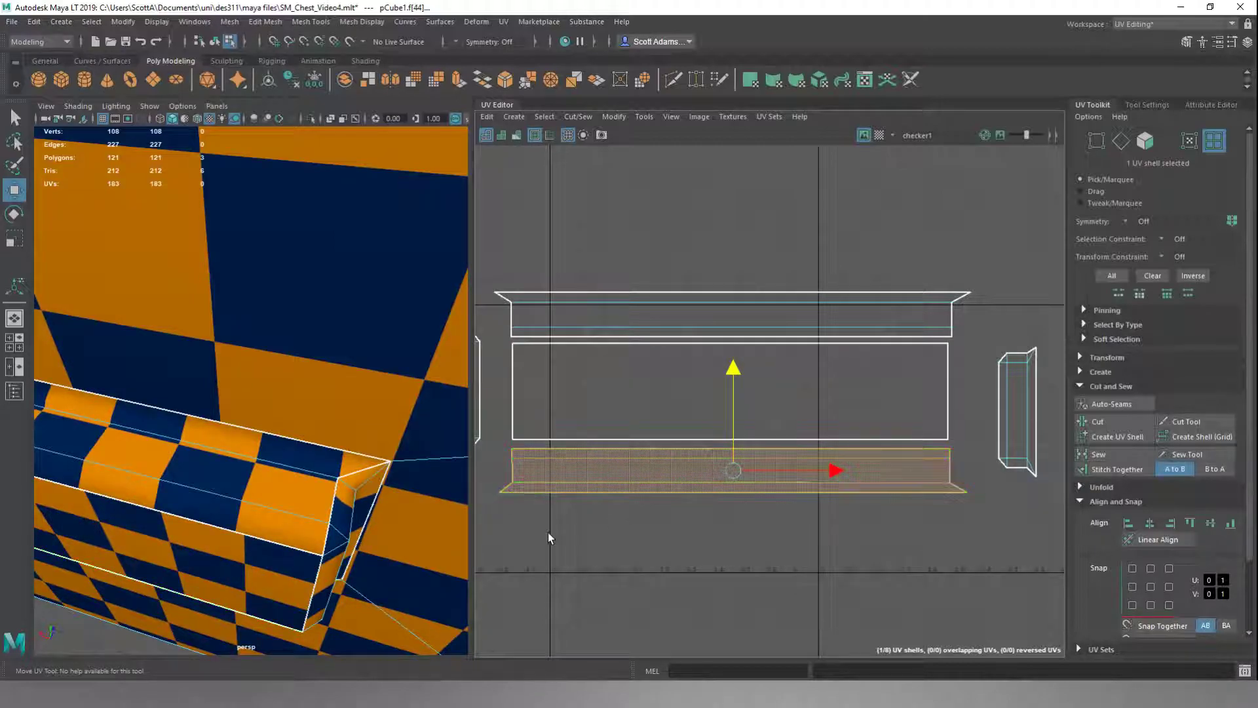
- Straighten the bottom shell's left side by aligning its inner UVs to their U minimum
right_click(548, 513)
left_click(606, 513)
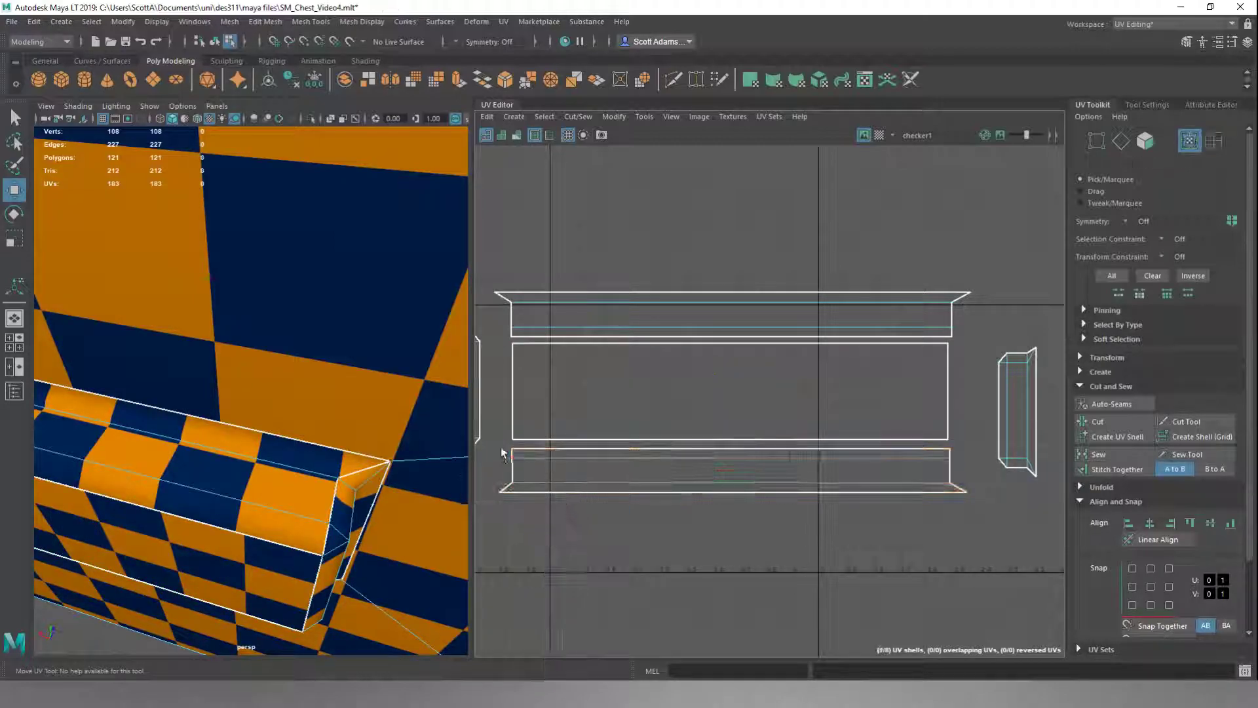
left_click_drag(522, 490, 523, 491)
left_click(1127, 524)
- Select the front shell's four border edges and stitch the top, bottom and both end shells to it
right_click_drag(972, 401, 973, 368)
double_click(944, 373)
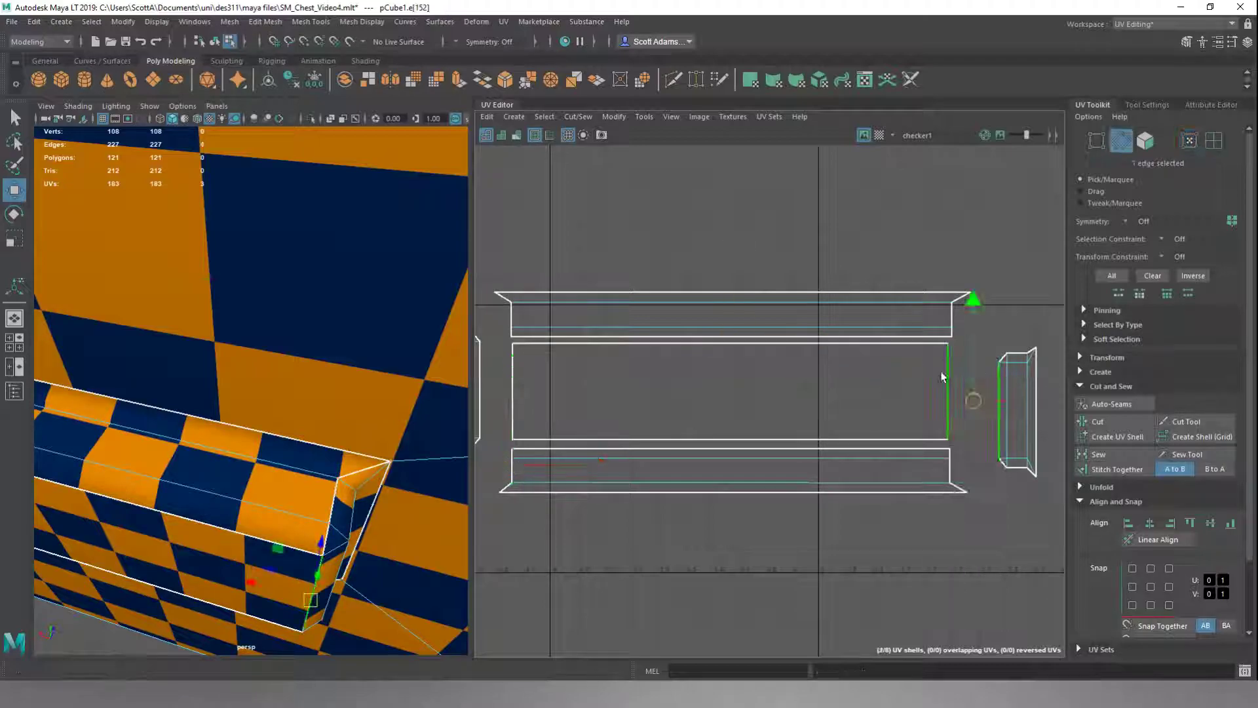
left_click(1122, 470)
scroll(1042, 392, "down", 5)
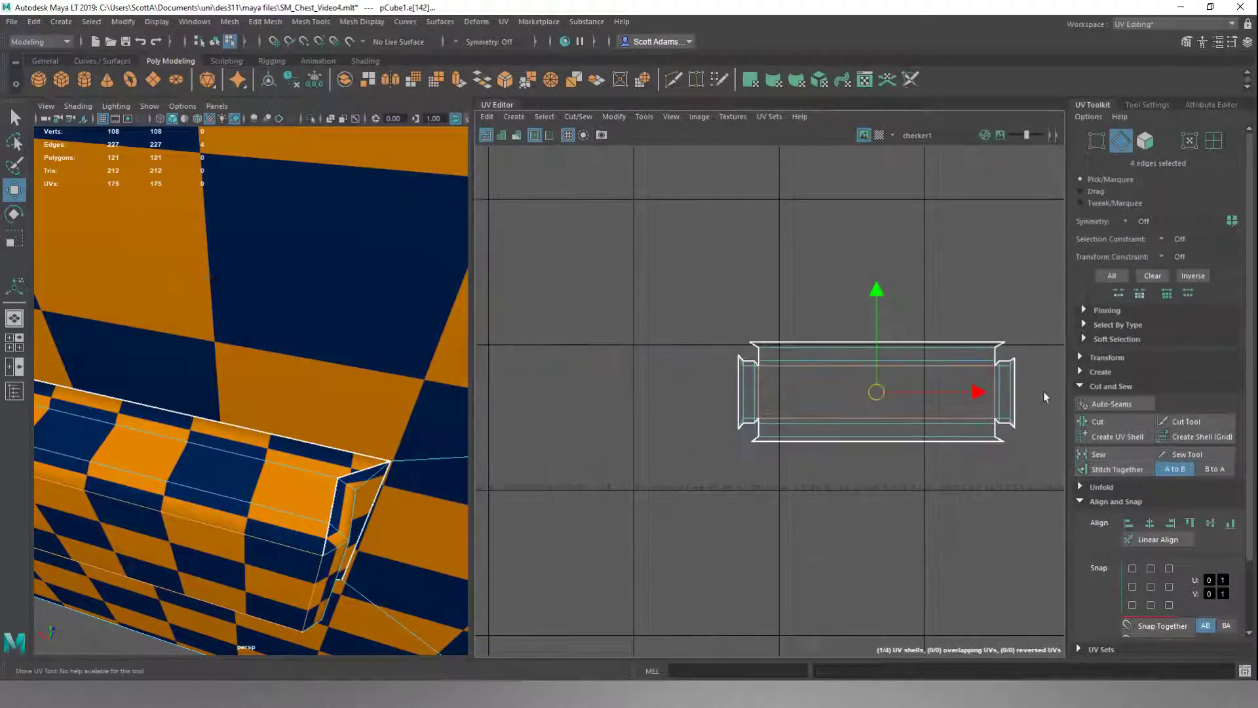
- Move the second bar's stitched shell next to the chest shell, just below the first bar's shell
middle_click_drag(988, 418, 852, 388, "alt")
middle_click_drag(808, 424, 801, 421, "alt")
left_click_drag(360, 503, 327, 464, "alt")
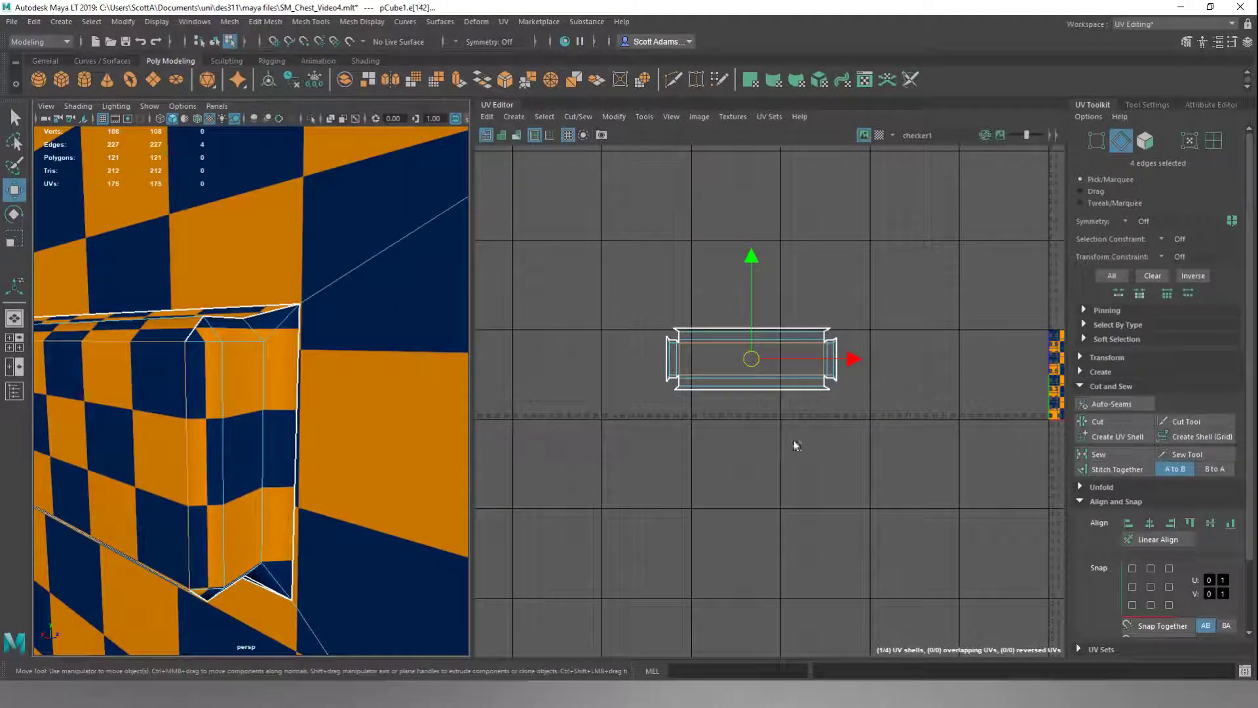
scroll(794, 444, "down", 4)
middle_click_drag(843, 430, 629, 415, "alt")
right_click_drag(707, 353, 678, 338)
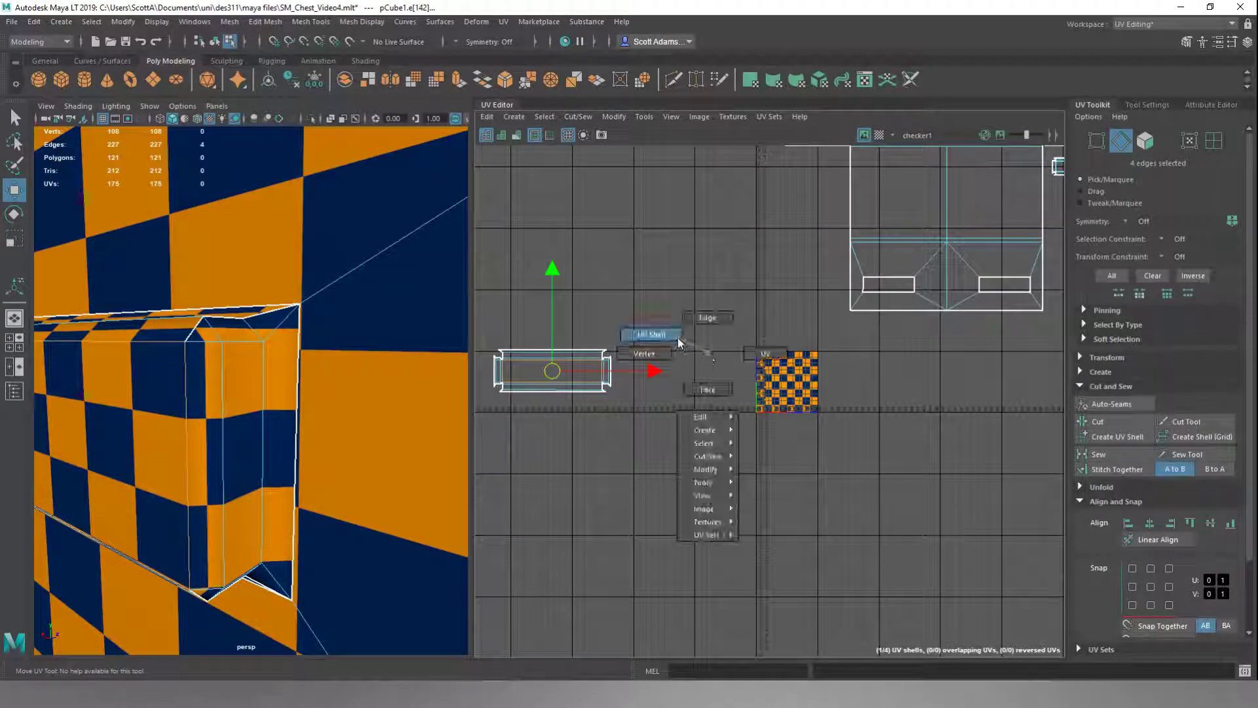
left_click(532, 388)
left_click_drag(552, 371, 969, 348)
middle_click_drag(970, 426, 731, 502, "alt")
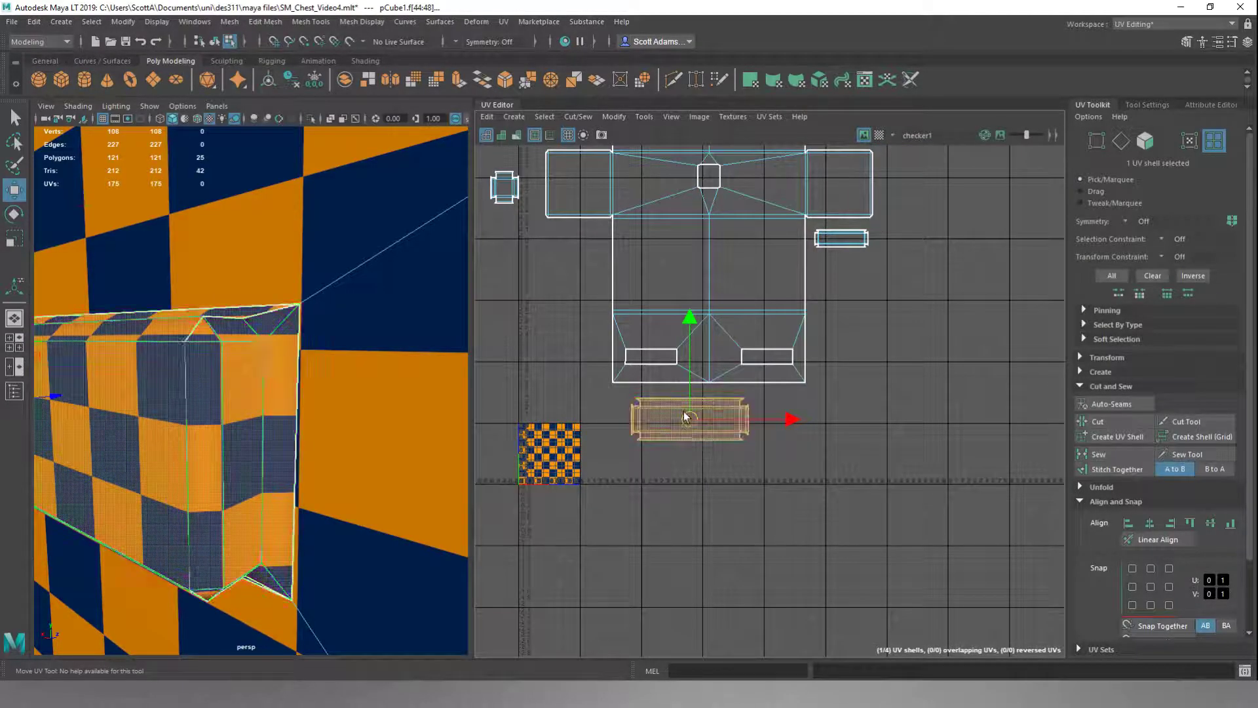
left_click_drag(685, 416, 843, 281)
- Scale down the second bar's shell and overlay it on the first bar's shell to compare their sizes
scroll(846, 279, "up", 5)
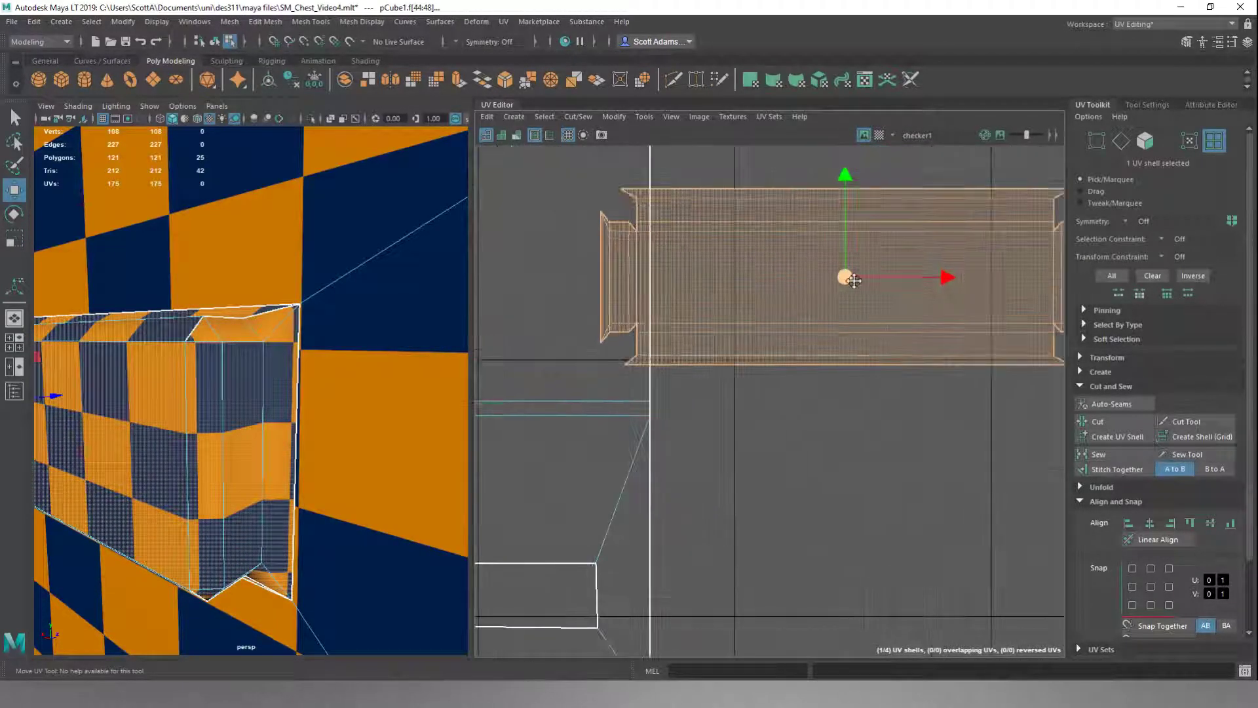
middle_click_drag(854, 285, 817, 436, "alt")
left_click_drag(807, 431, 708, 287)
key("r")
key("w")
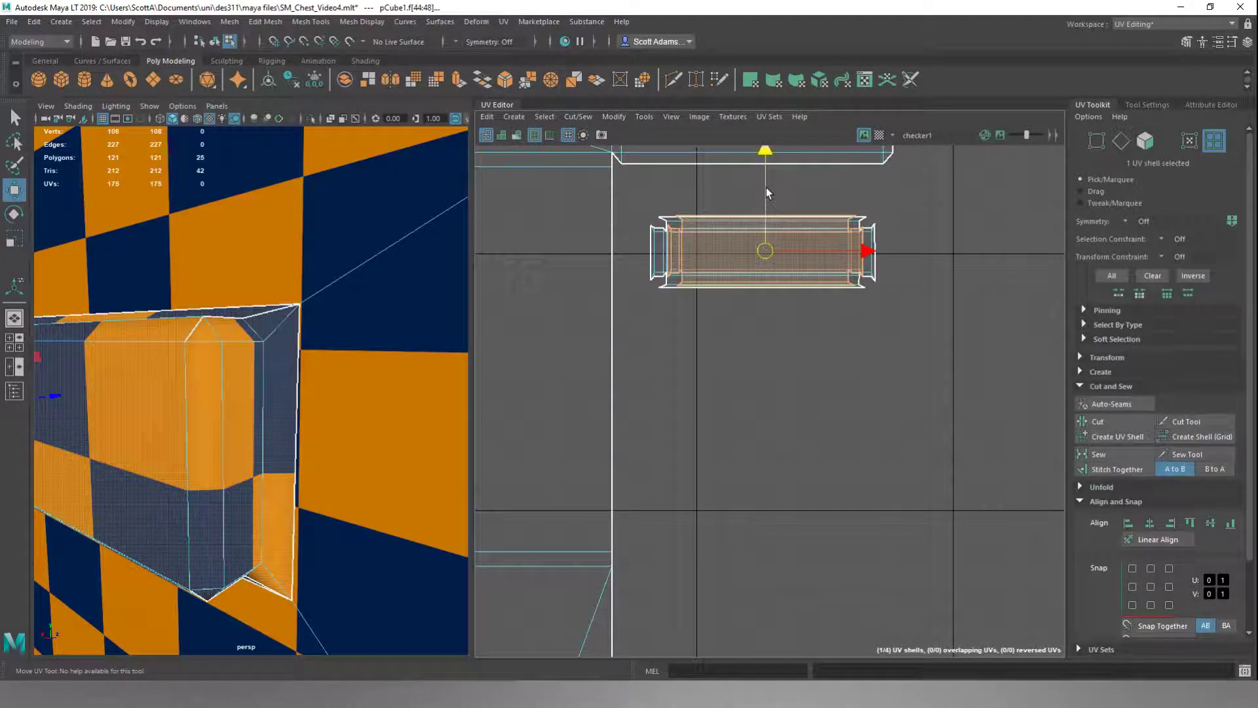
left_click_drag(770, 193, 766, 195)
left_click_drag(824, 253, 821, 252)
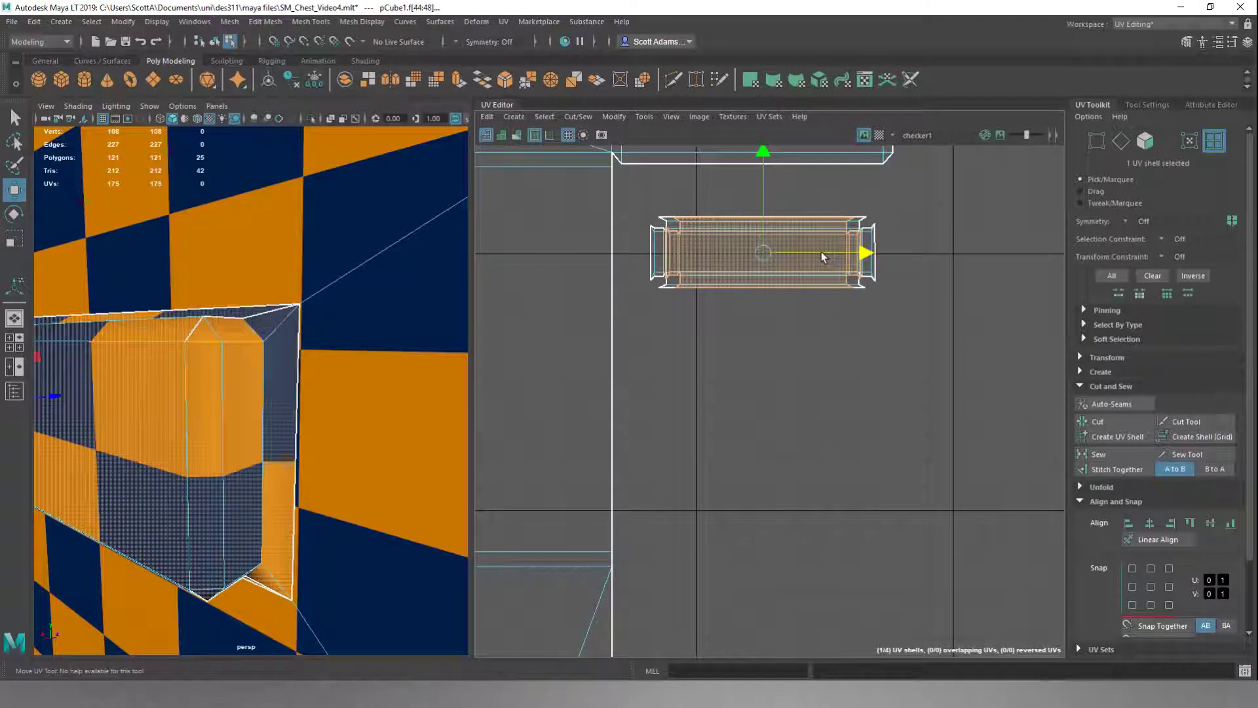
key("r")
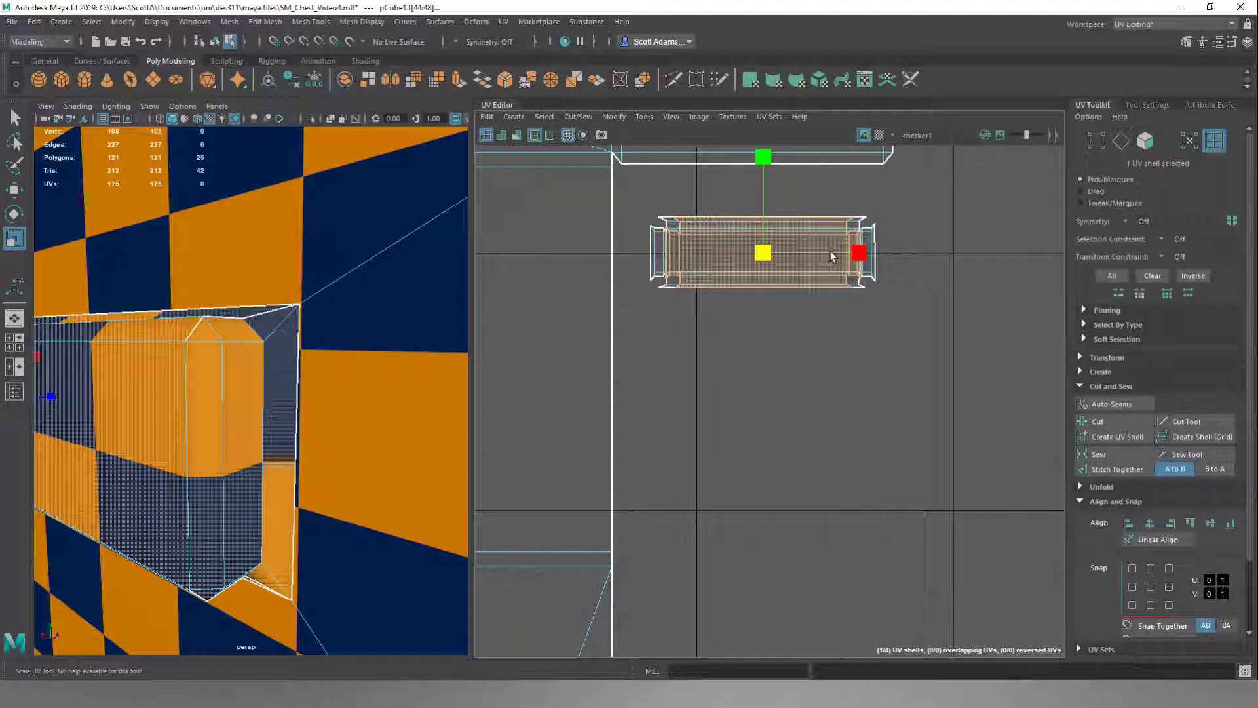
key("w")
- Place the second bar's shell directly below the first bar's shell and adjust its size to match
left_click_drag(762, 192, 764, 275)
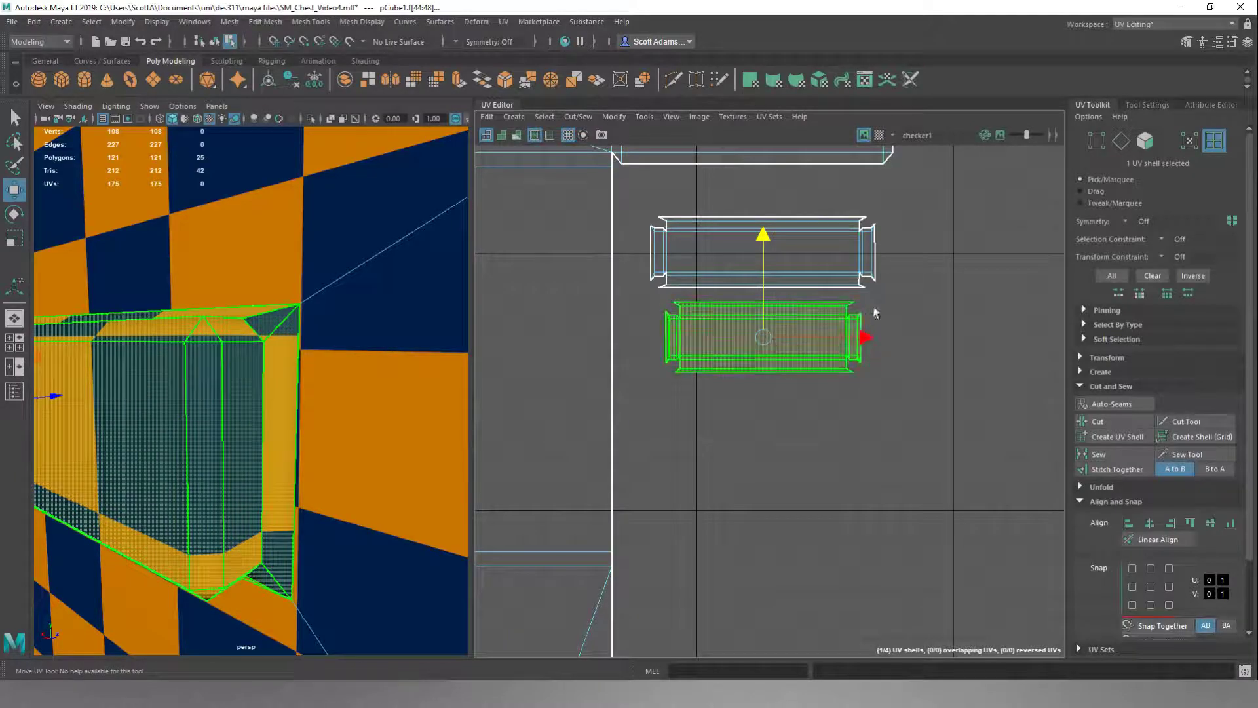
scroll(885, 301, "up", 3)
mouse_move(693, 371)
left_mouse_down()
mouse_move(716, 301)
mouse_move(713, 236)
mouse_move(696, 235)
mouse_move(718, 236)
mouse_move(699, 247)
mouse_move(700, 370)
mouse_move(699, 227)
mouse_move(698, 353)
left_mouse_up()
key("r")
key("w")
scroll(688, 372, "down", 3)
scroll(688, 372, "down", 5)
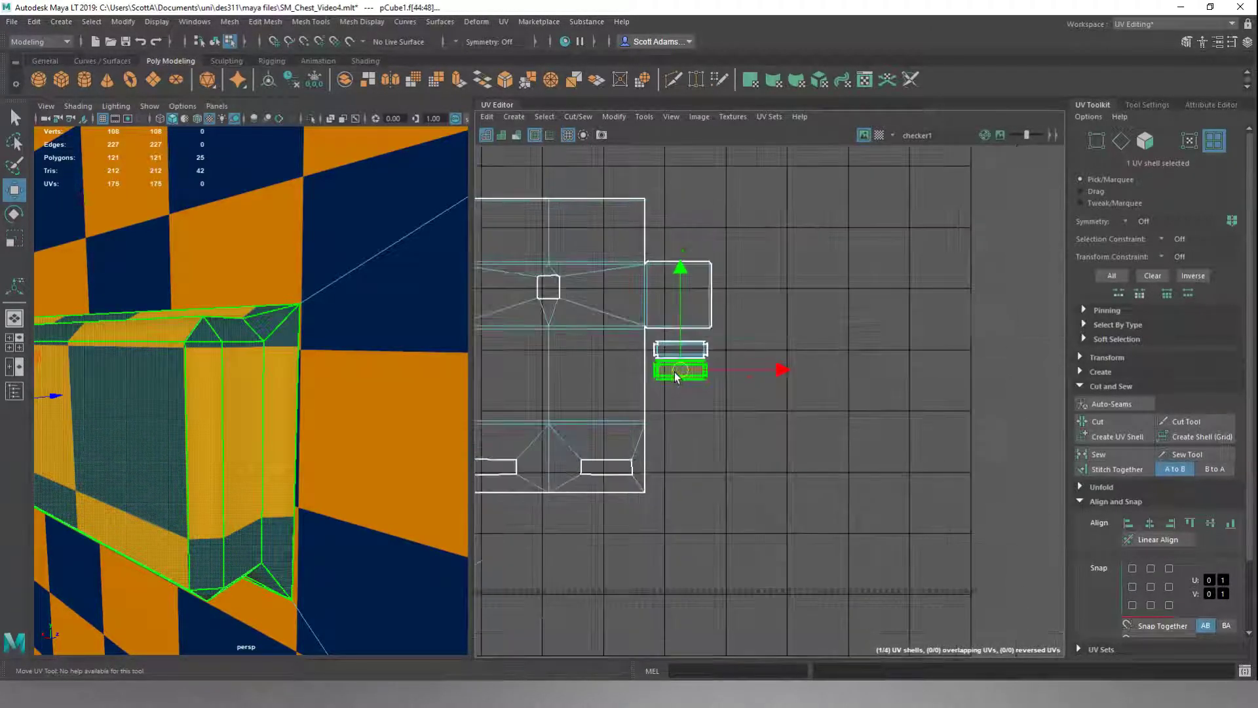
- Examine the checker density of both bars against the chest front in the 3D view
scroll(336, 443, "down", 10)
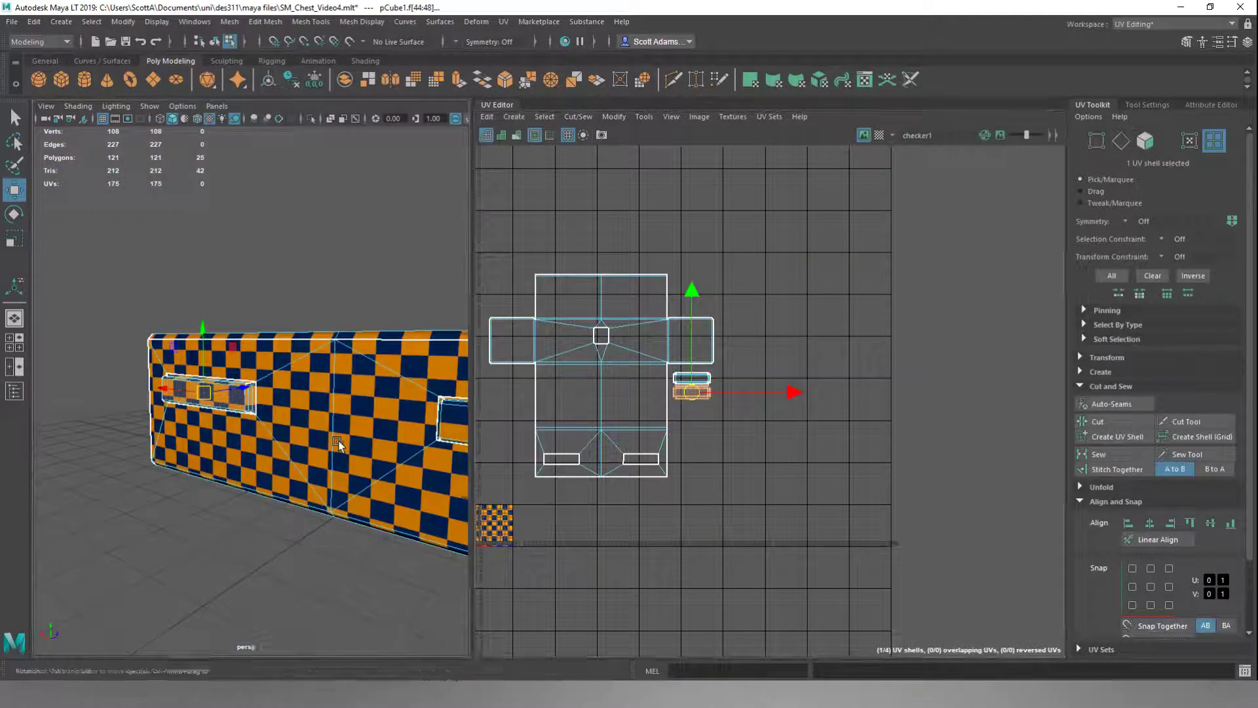
left_click_drag(337, 443, 396, 458, "alt")
middle_click_drag(395, 458, 275, 420, "alt")
right_click_drag(275, 420, 301, 406, "alt")
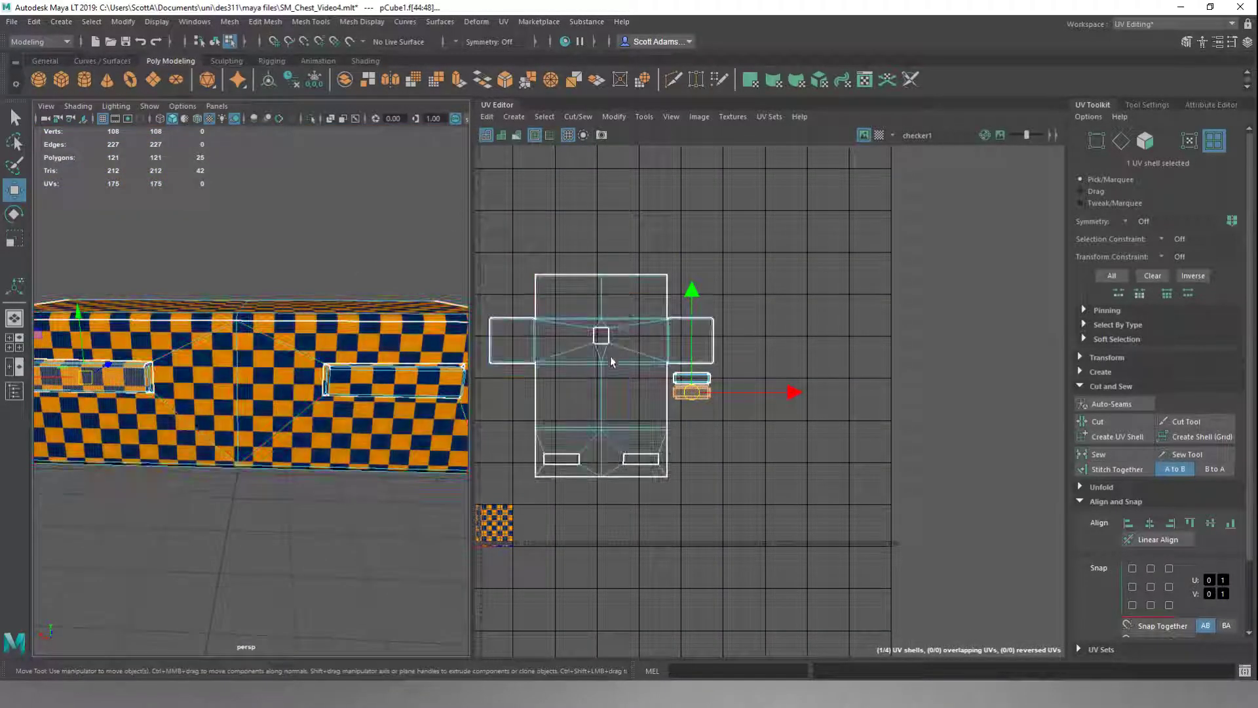
middle_click_drag(611, 356, 731, 325, "alt")
left_click(574, 230)
left_click_drag(370, 353, 168, 387, "alt")
left_click_drag(402, 376, 318, 401, "alt")
- Select the top edge of the chest shell's right rectangular opening and stitch the matching bar shell to it
left_click(573, 292)
left_click(708, 362)
scroll(733, 412, "up", 5)
right_click_drag(903, 392, 862, 388)
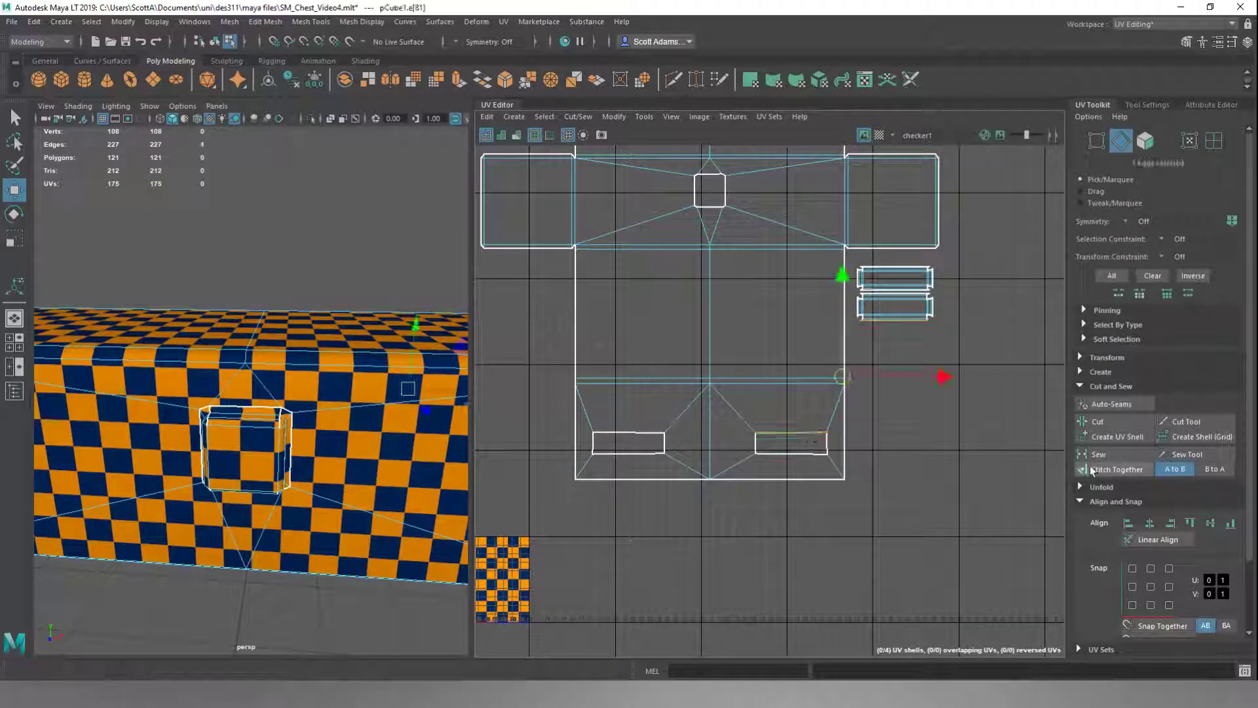
left_click(1117, 470)
left_click(810, 478)
scroll(810, 472, "up", 5)
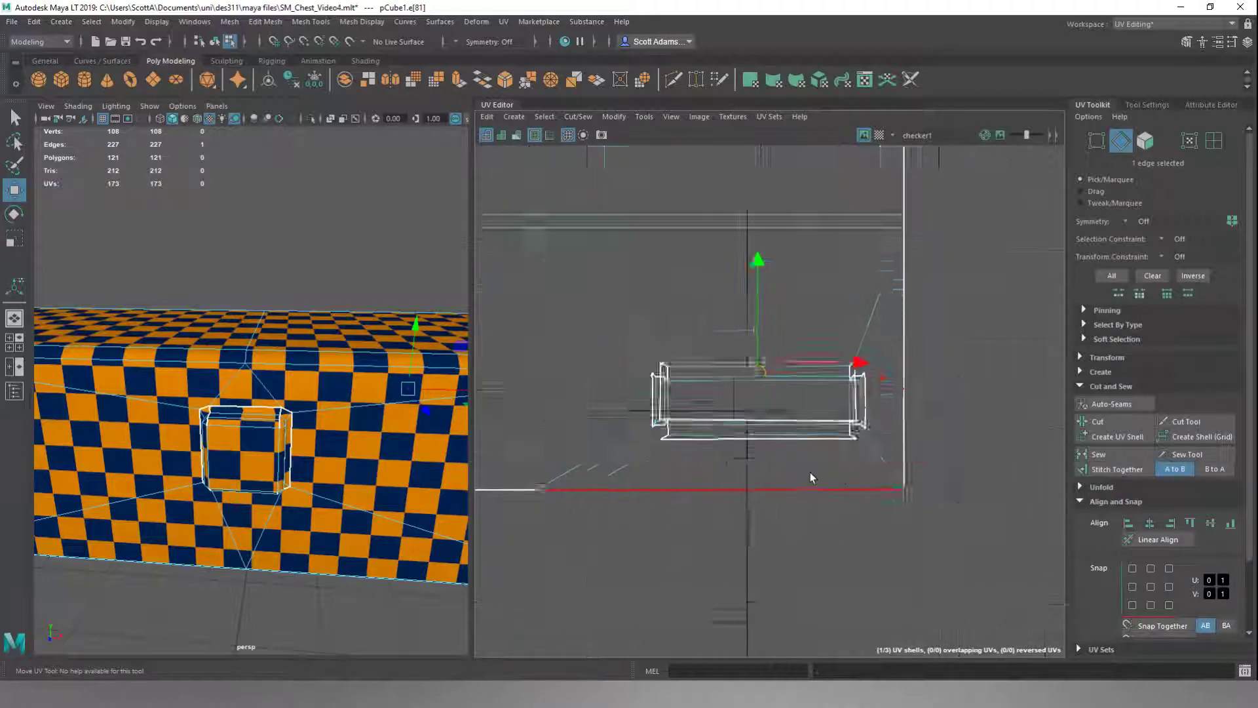
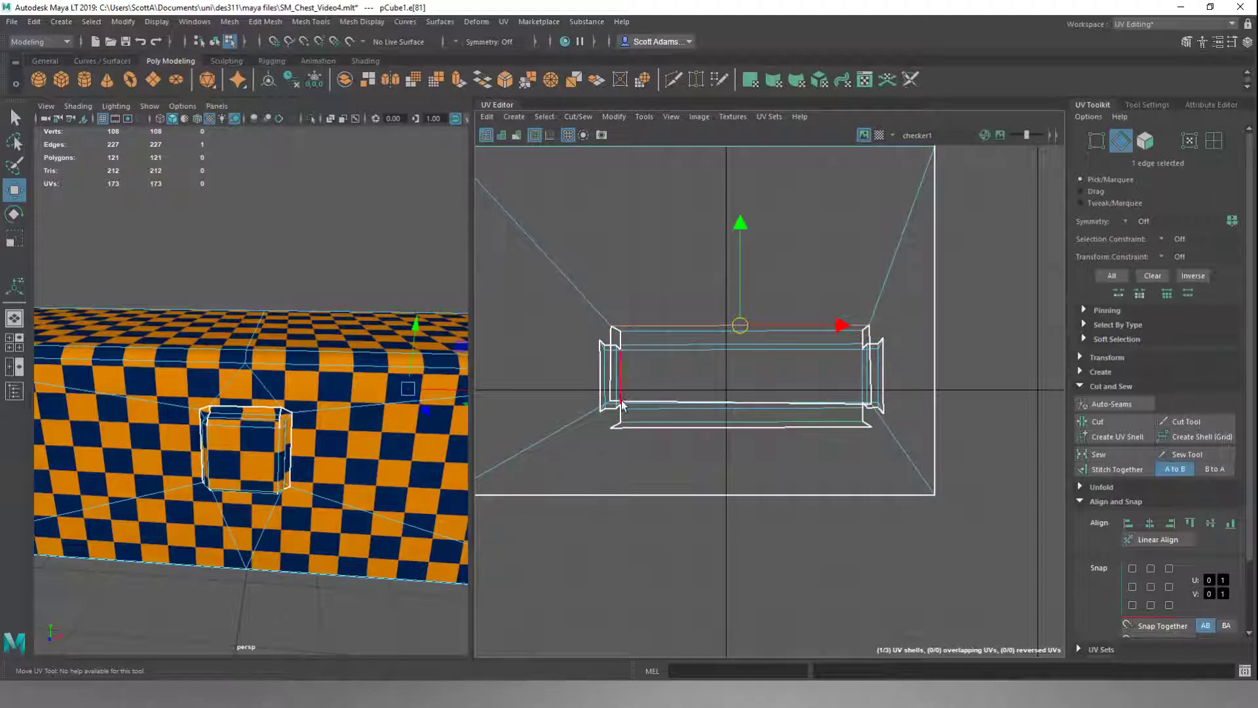
- Undo the stitch of the bar shell to the chest's rectangular opening and clear the selection
key("ctrl+z")
scroll(706, 404, "down", 6)
left_click(874, 360)
scroll(851, 367, "down", 4)
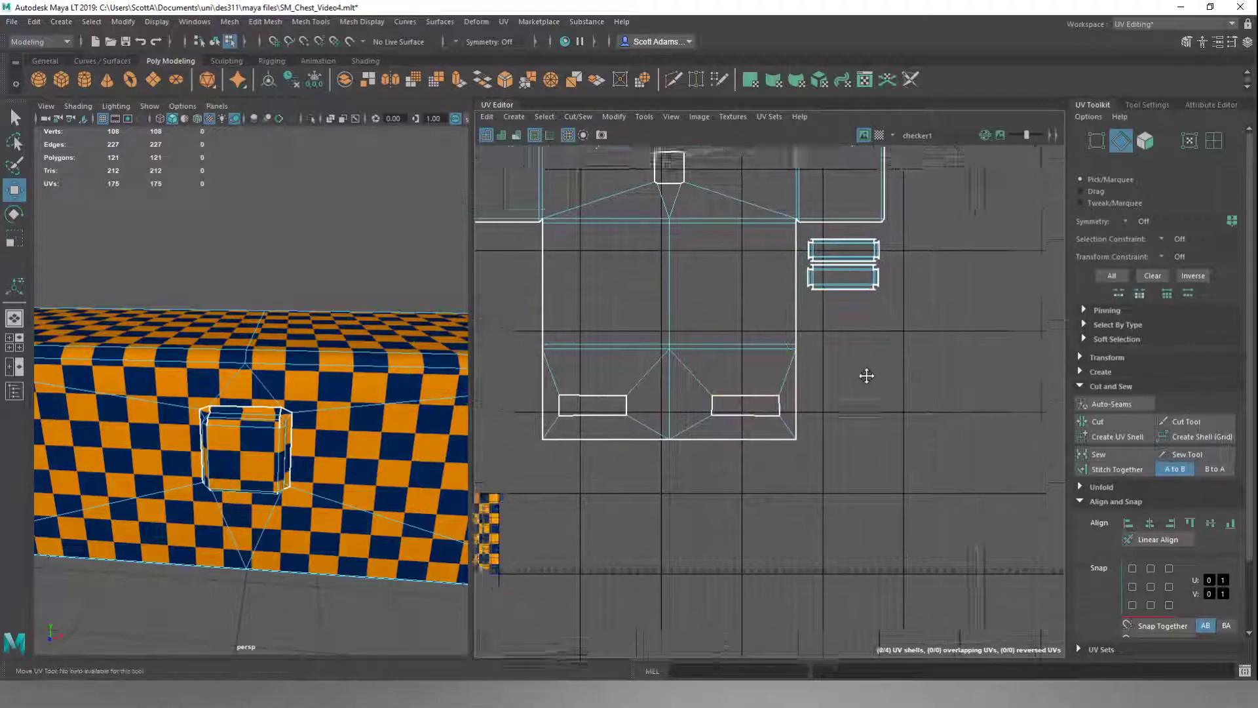
- Select all four UV shells and pack them into the 0 to 1 UV tile with Layout
right_click(976, 402)
right_click_drag(977, 403, 920, 385)
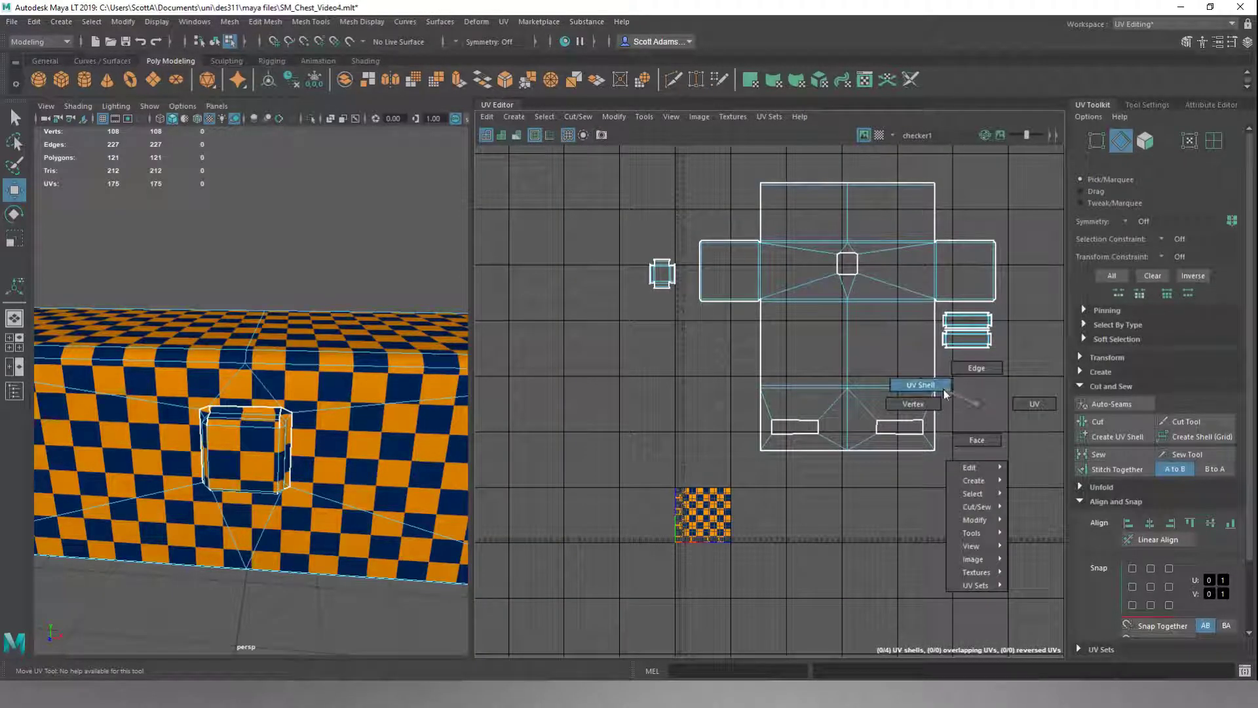
left_click_drag(646, 225, 992, 455)
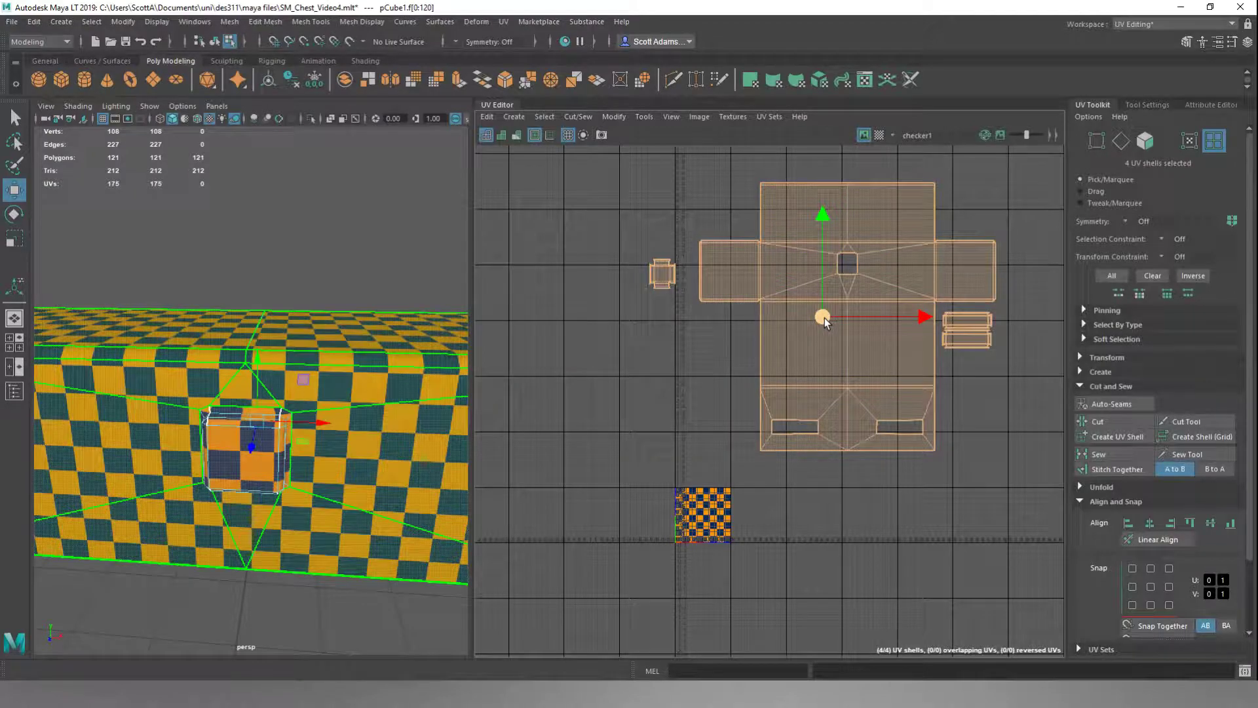
scroll(697, 533, "up", 5)
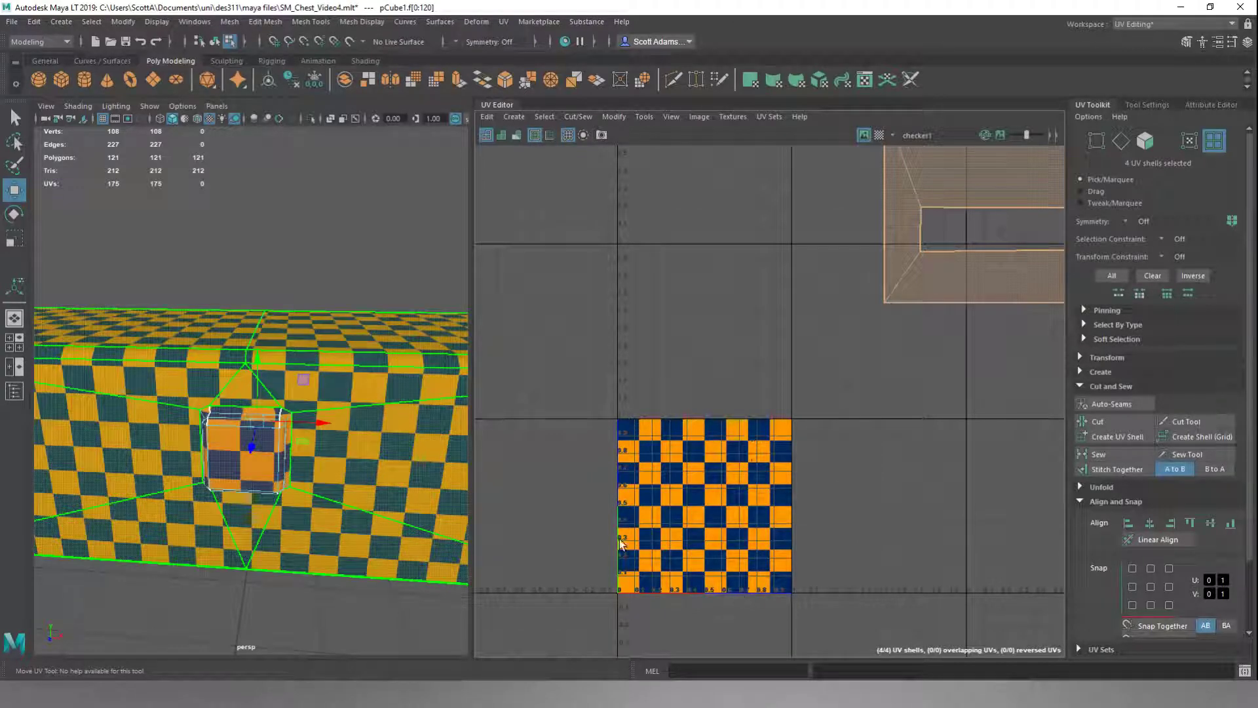
scroll(827, 304, "down", 4)
middle_click_drag(905, 369, 675, 508, "alt")
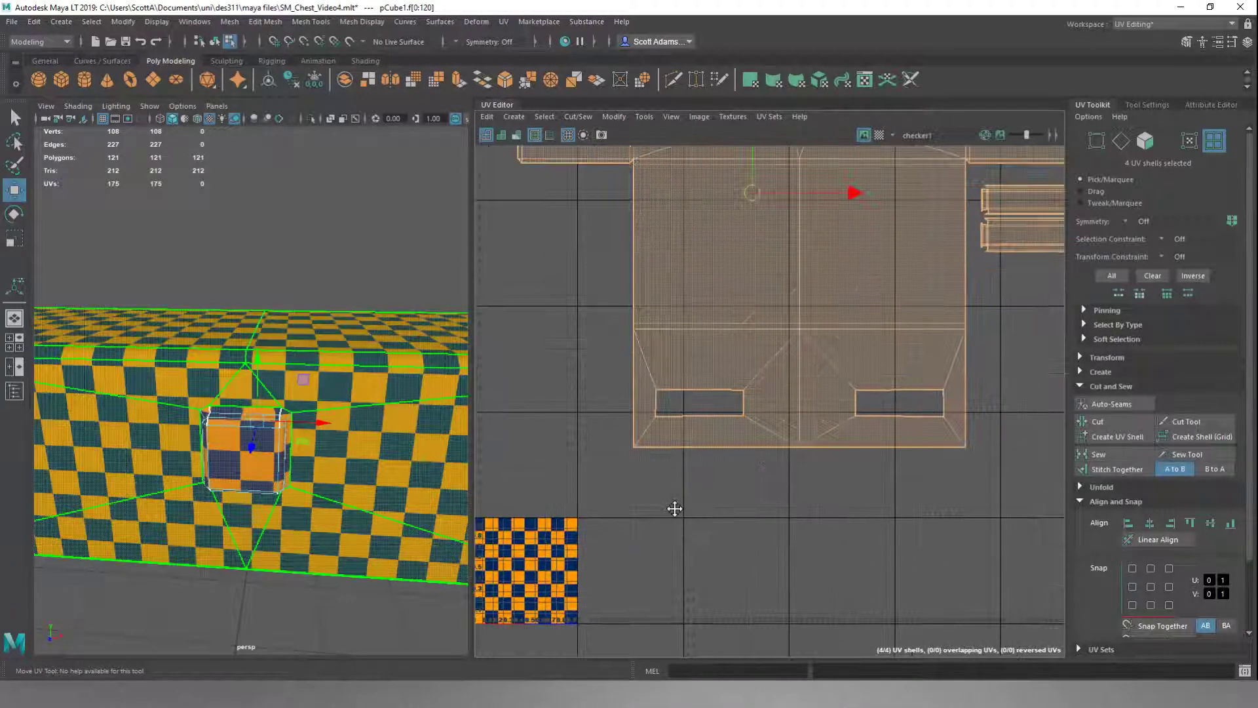
scroll(717, 461, "down", 3)
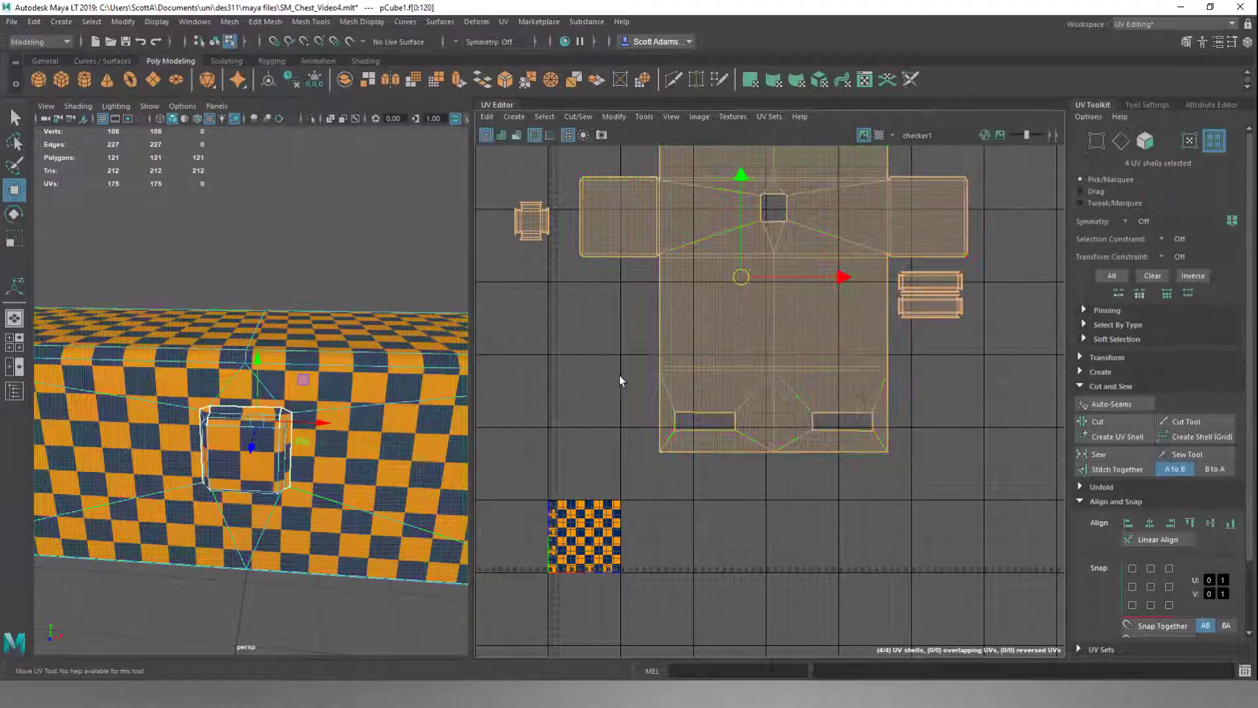
middle_click_drag(621, 377, 573, 453, "alt")
left_click(618, 117)
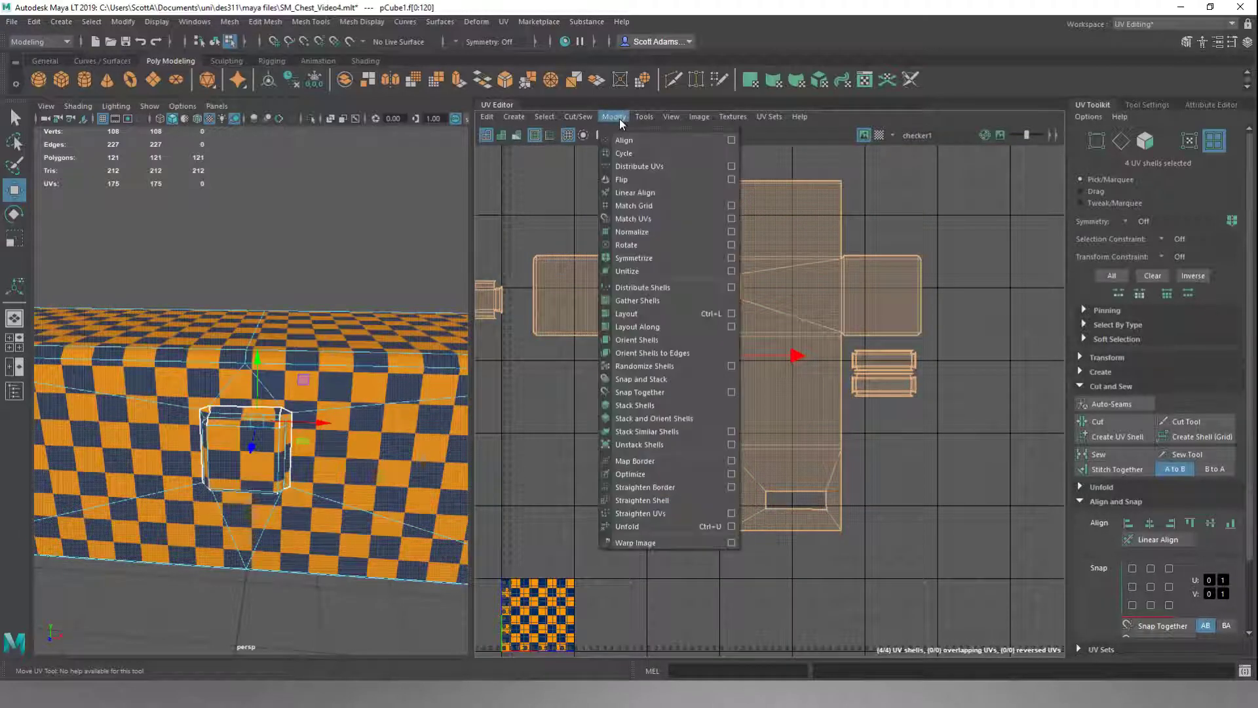
left_click(636, 314)
- Examine the spacing between the packed bar shells and the chest shell near the bottom of the UV tile
middle_click_drag(590, 604, 799, 358, "alt")
scroll(800, 357, "up", 8)
middle_click_drag(741, 500, 942, 322, "alt")
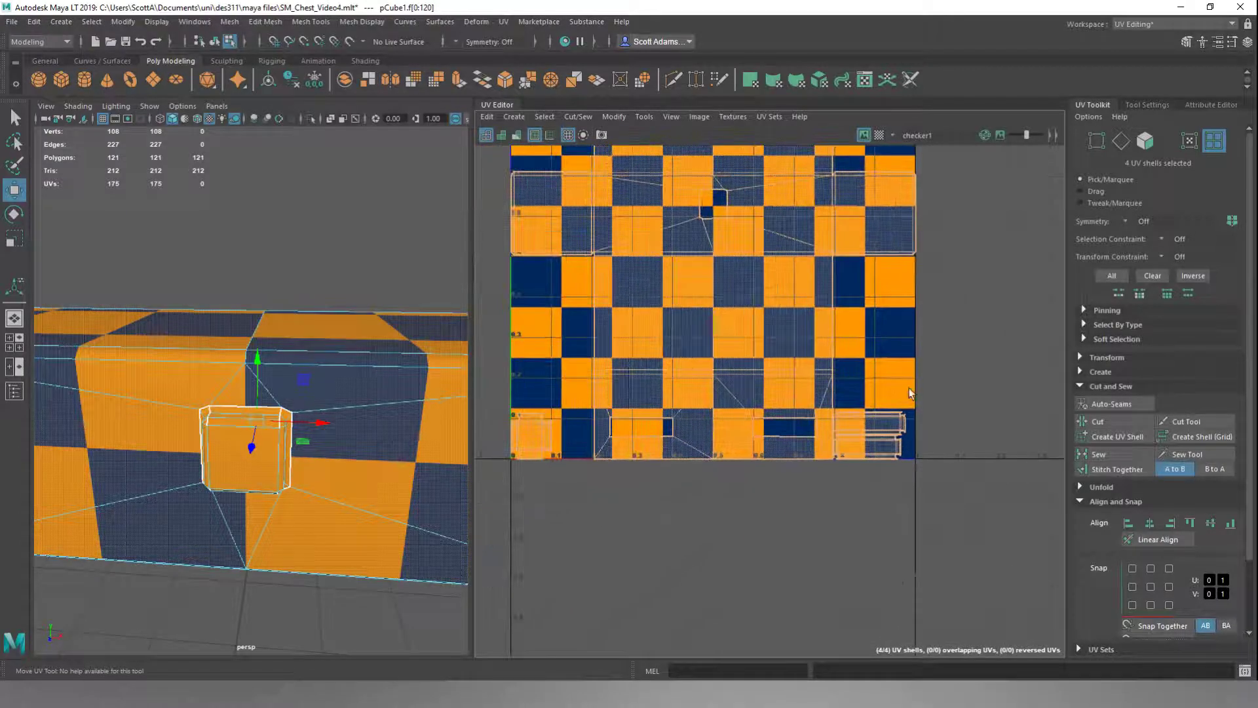
scroll(910, 388, "up", 3)
left_click(968, 389)
scroll(839, 455, "up", 3)
left_click(697, 431)
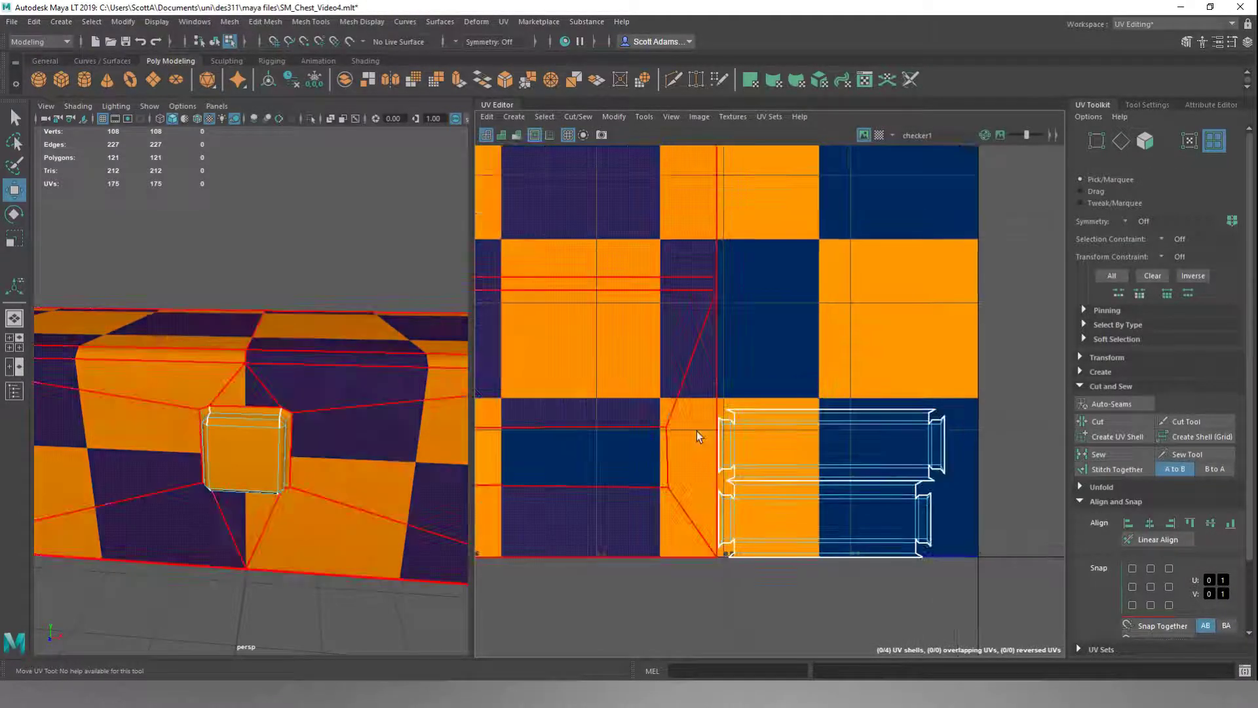
scroll(705, 438, "up", 5)
scroll(705, 437, "down", 5)
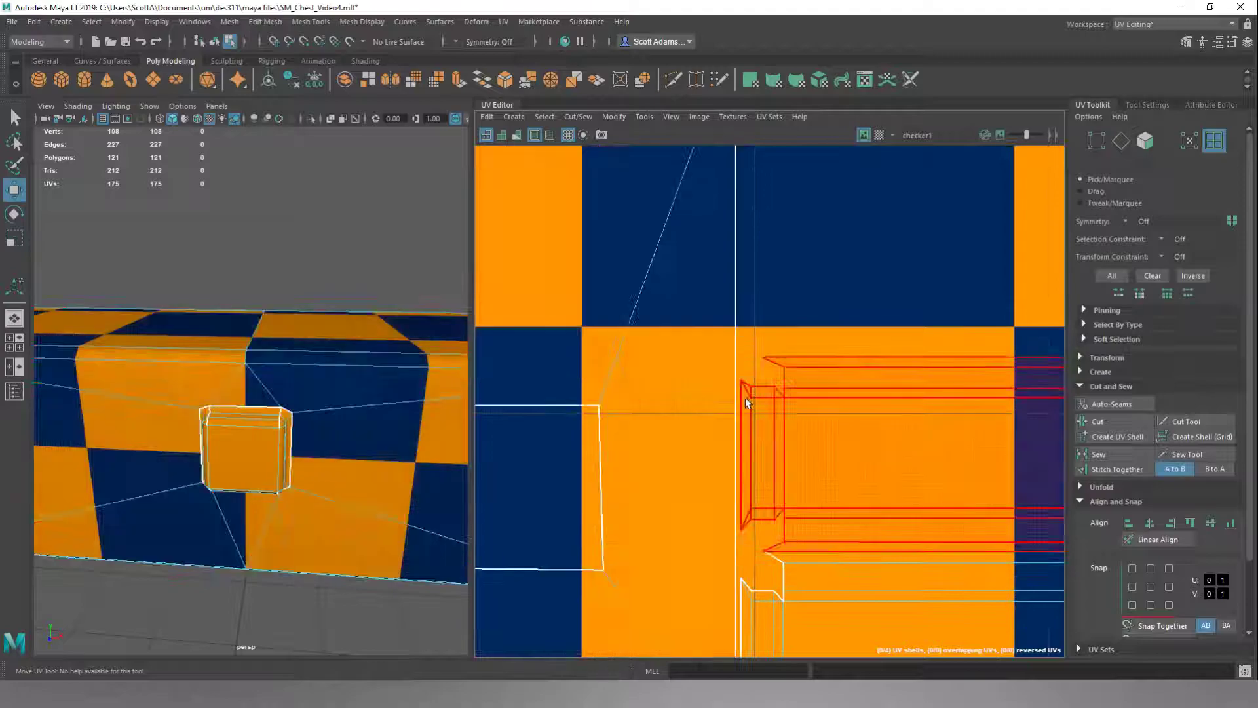
scroll(738, 396, "down", 2)
scroll(737, 397, "down", 5)
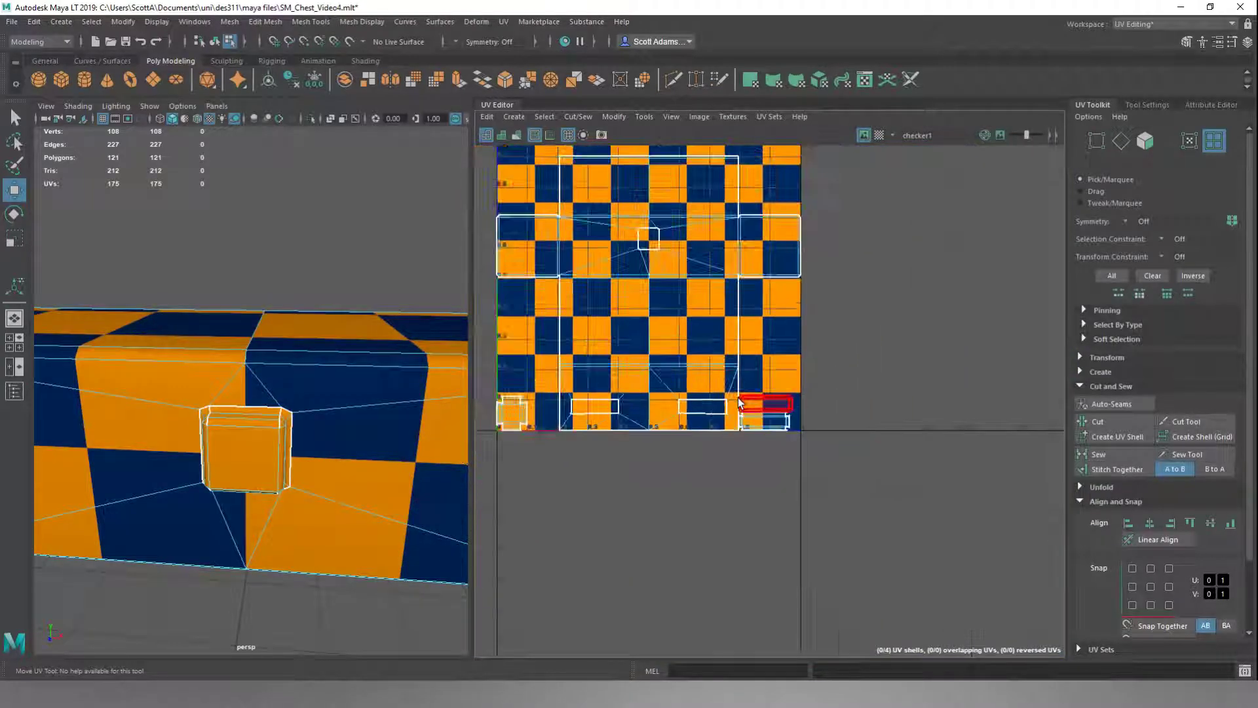
- Repack all four UV shells using Layout with a shell padding of 20 pixels, and clear the selection
middle_click_drag(707, 355, 785, 392, "alt")
left_click_drag(544, 336, 851, 512)
left_click(616, 116)
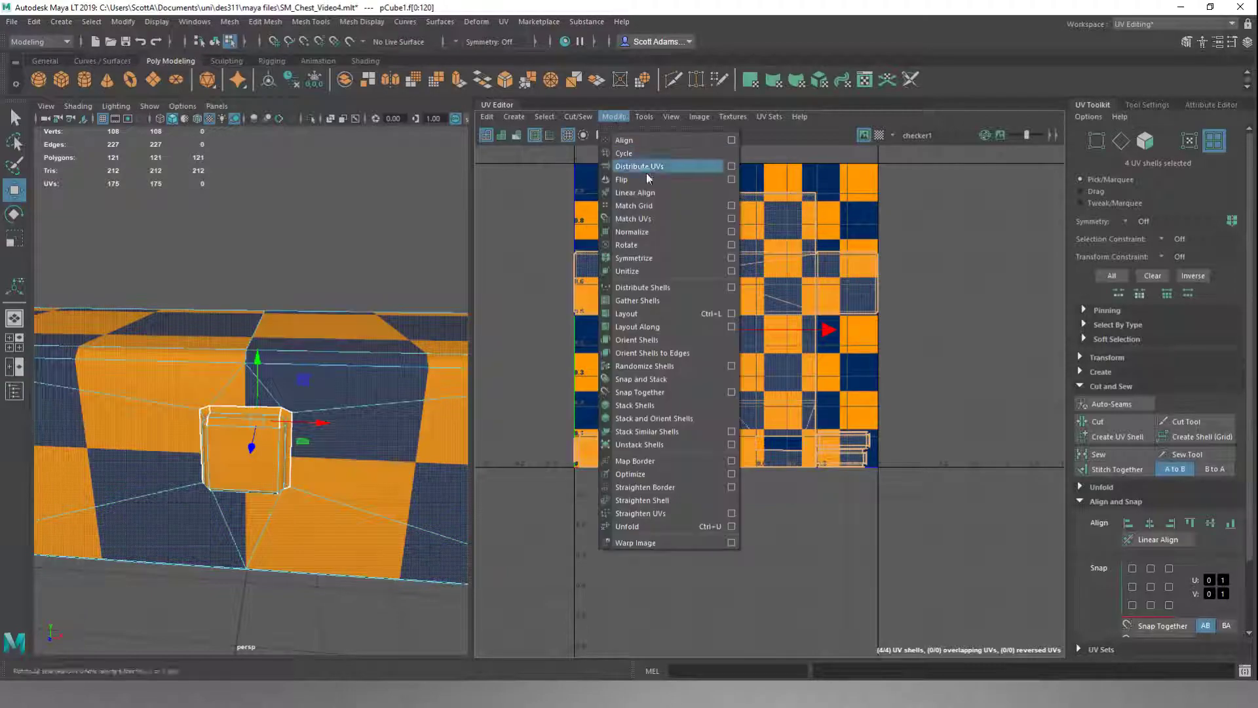
left_click(731, 314)
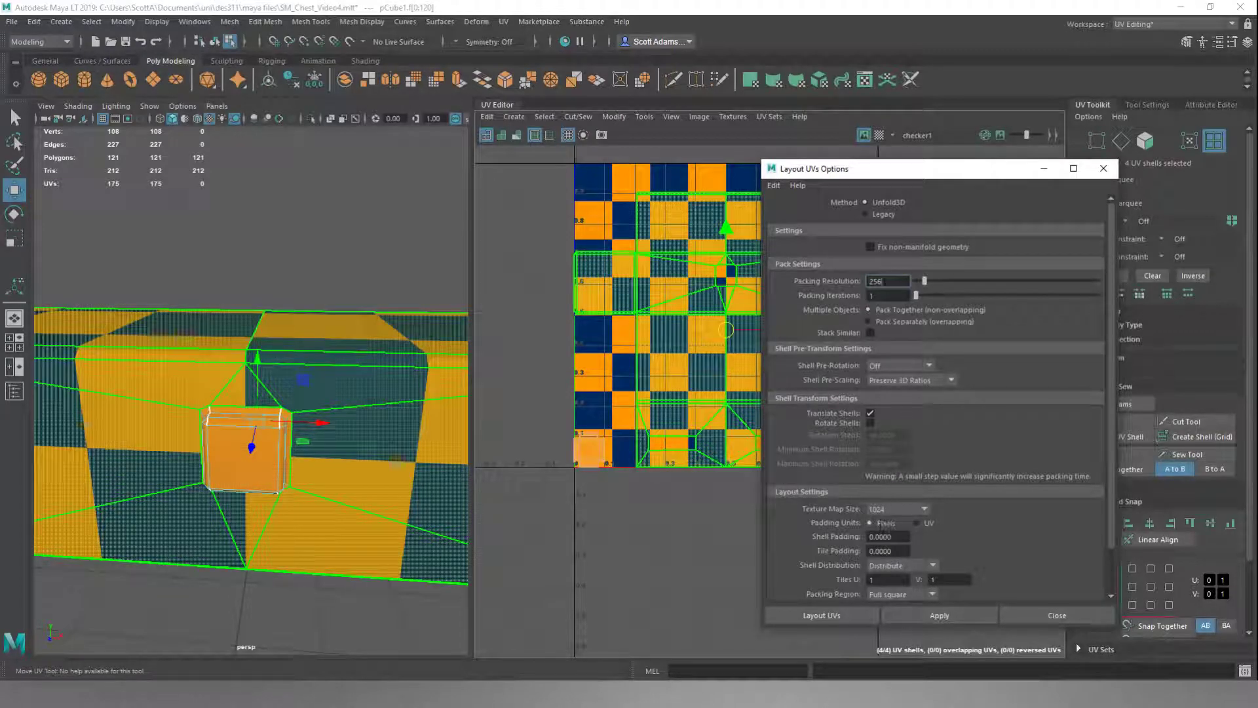
left_click(753, 530)
type("20")
key("Return")
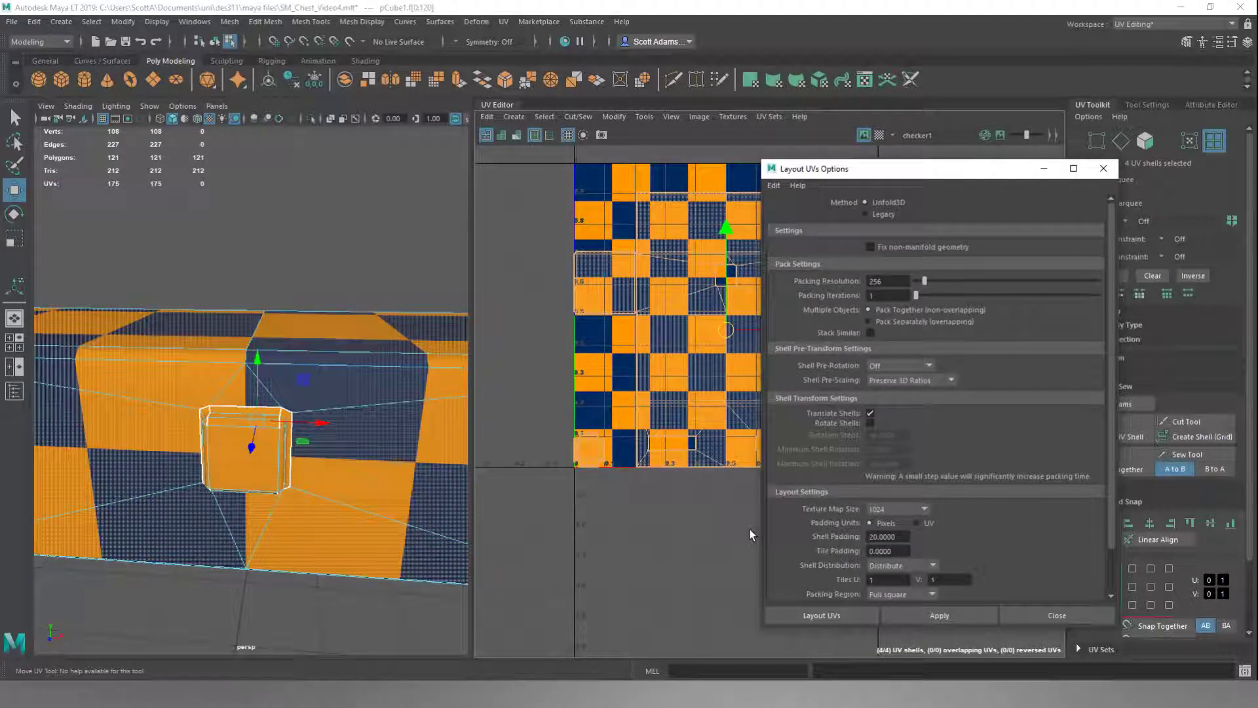
left_click(912, 616)
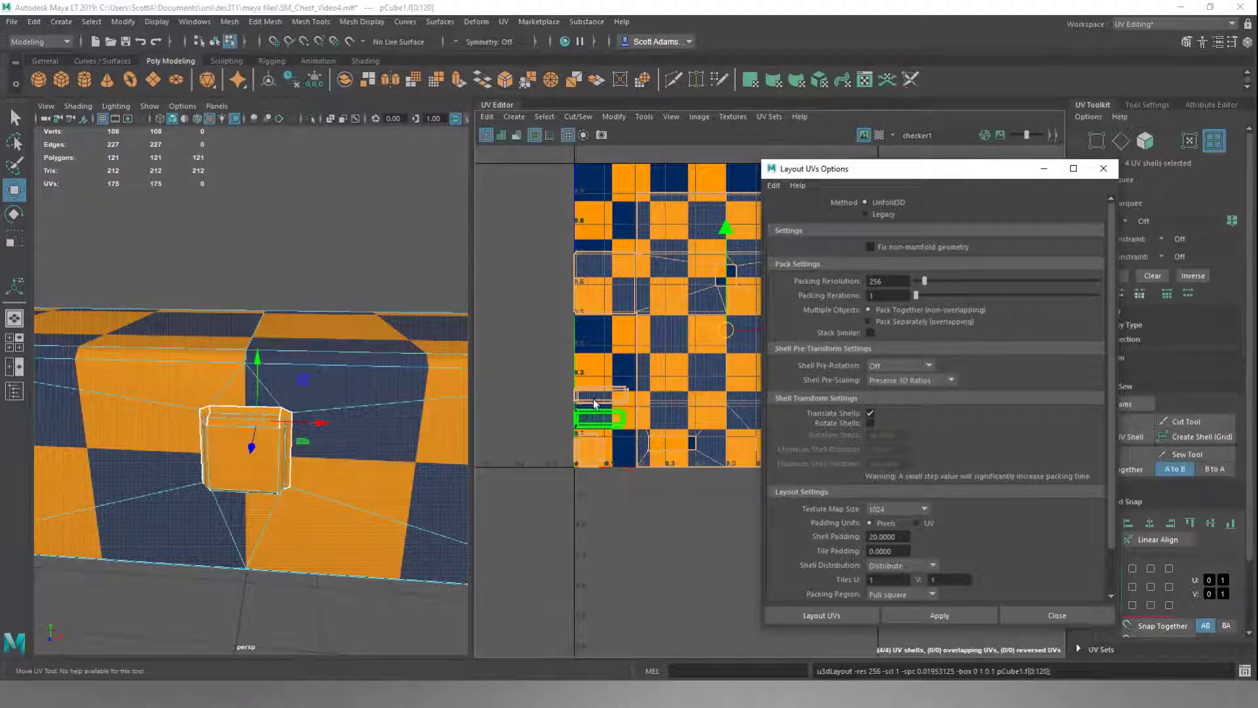
left_click(639, 401)
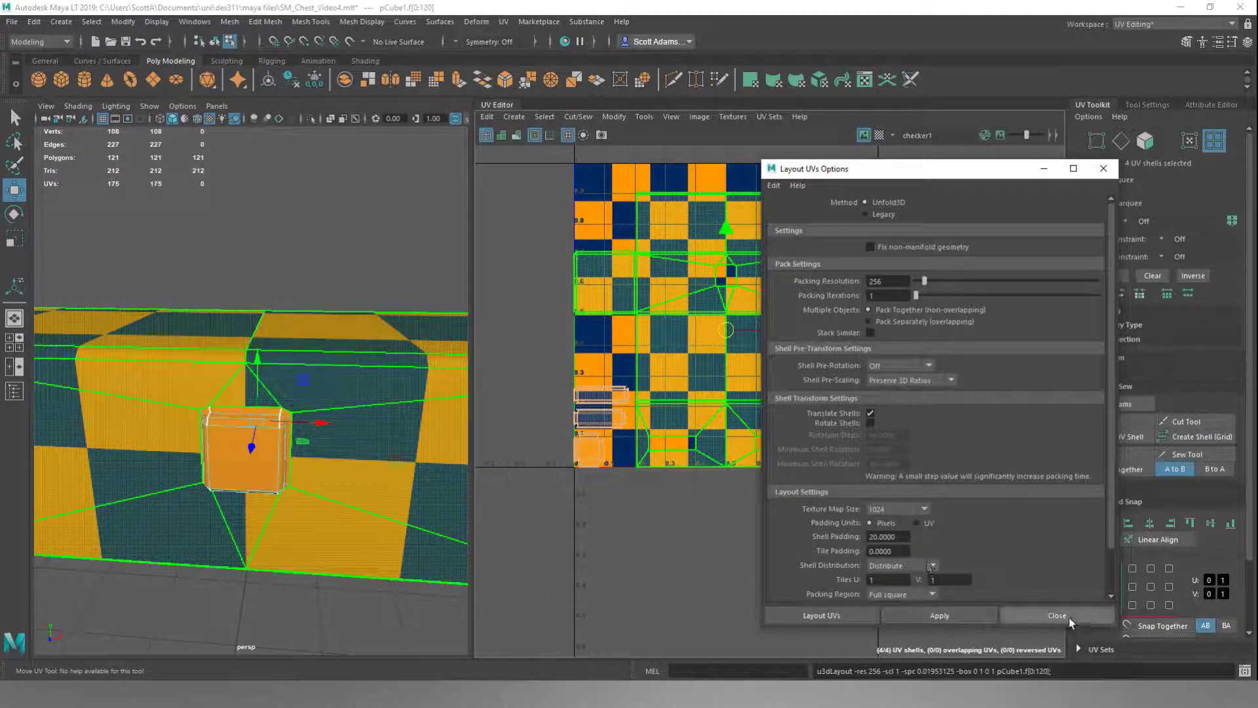
left_click(1068, 618)
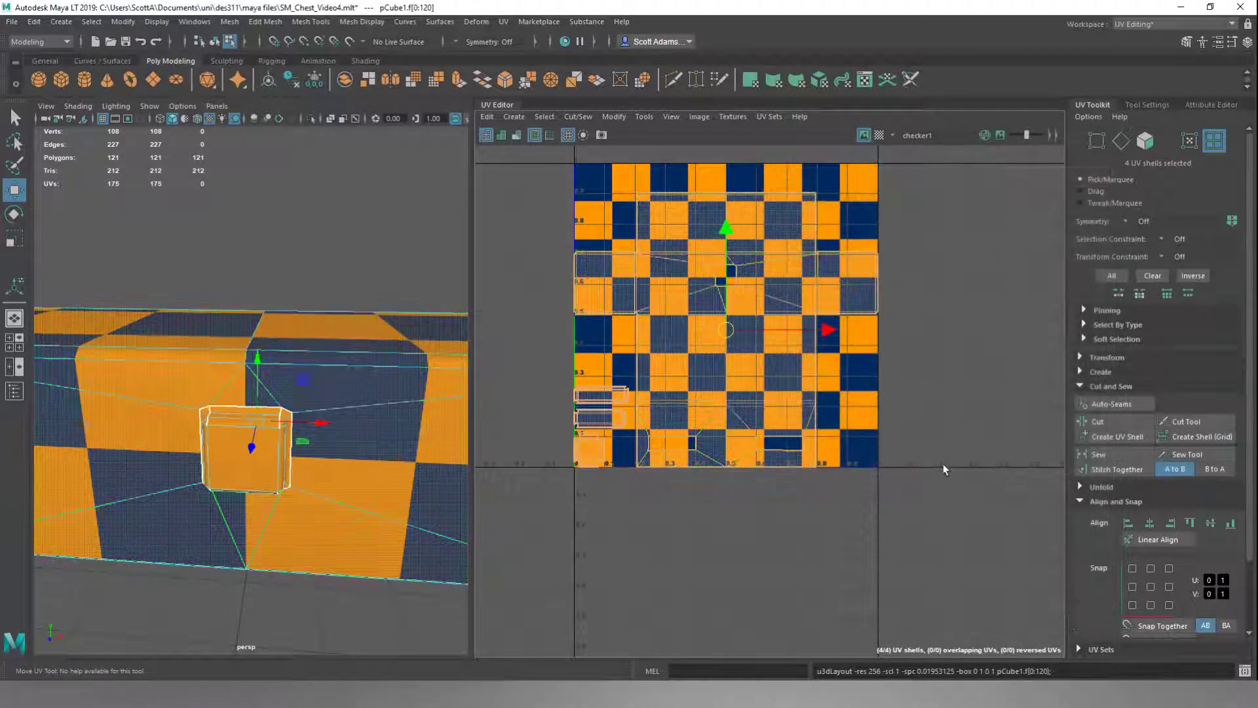
left_click(984, 383)
middle_click_drag(916, 292, 907, 355, "alt")
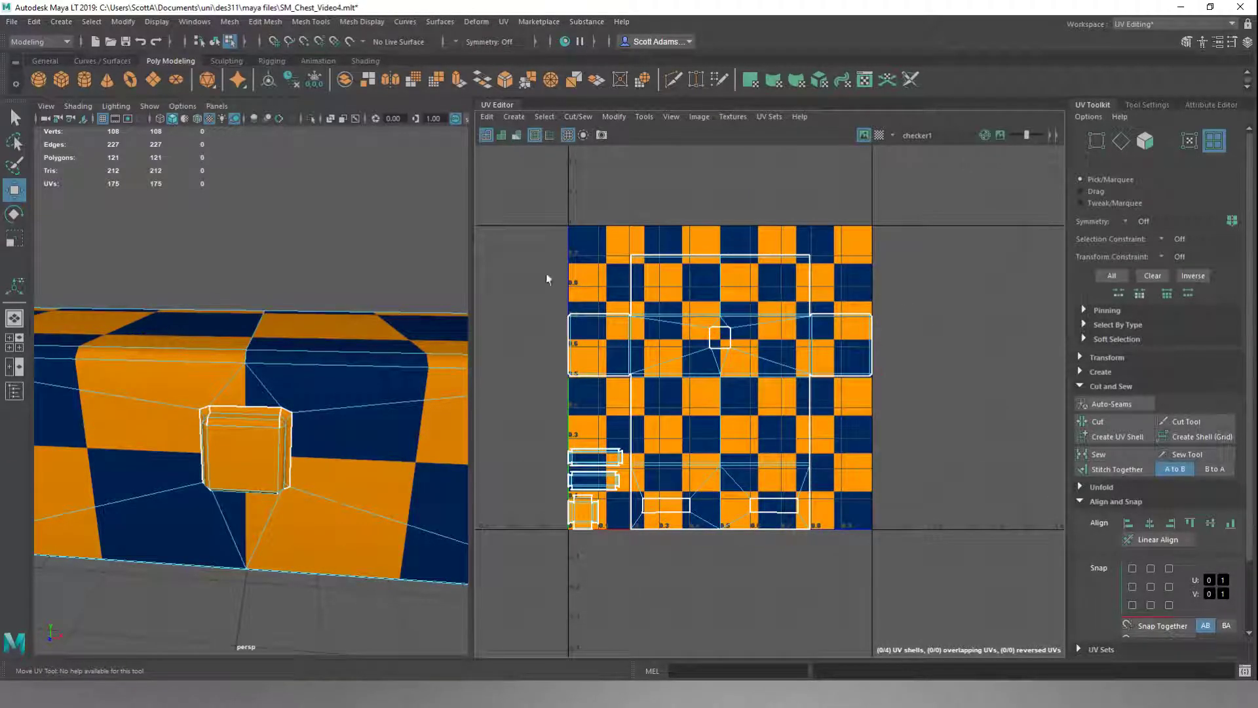
- Switch the chest to object mode and assign the phong1 material to it in Hypershade
left_click(623, 292)
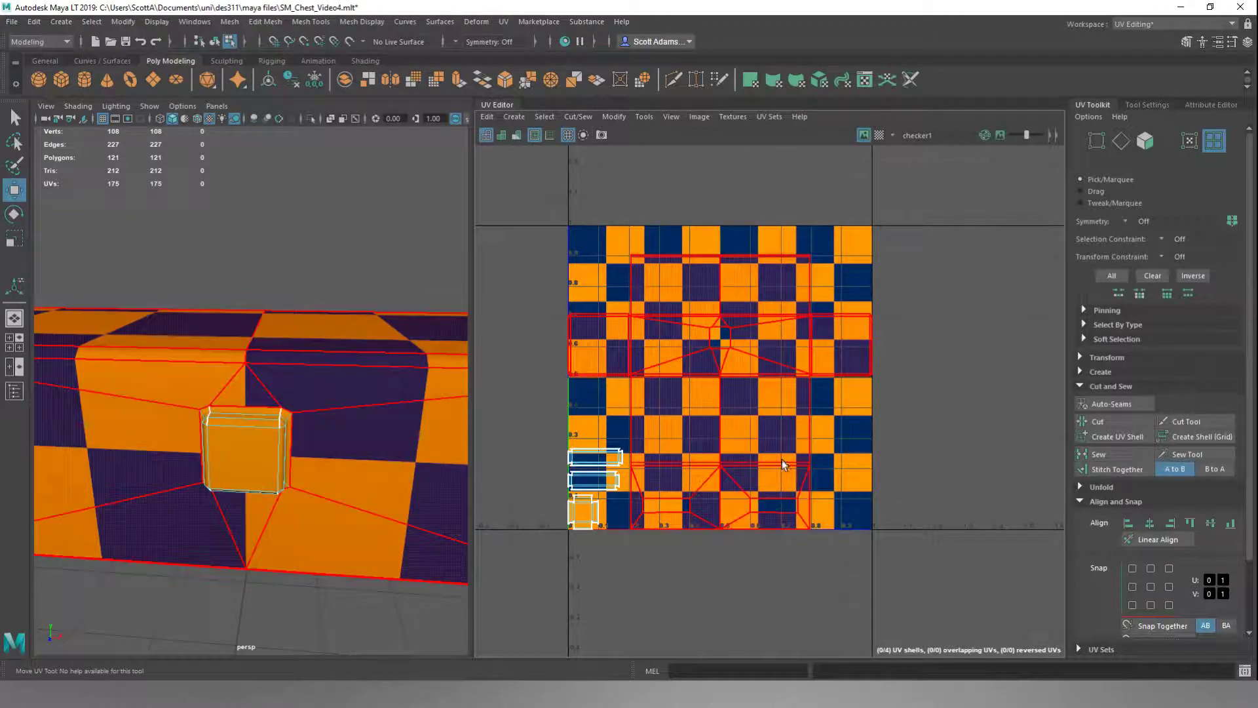
scroll(930, 255, "down", 2)
scroll(930, 254, "down", 1)
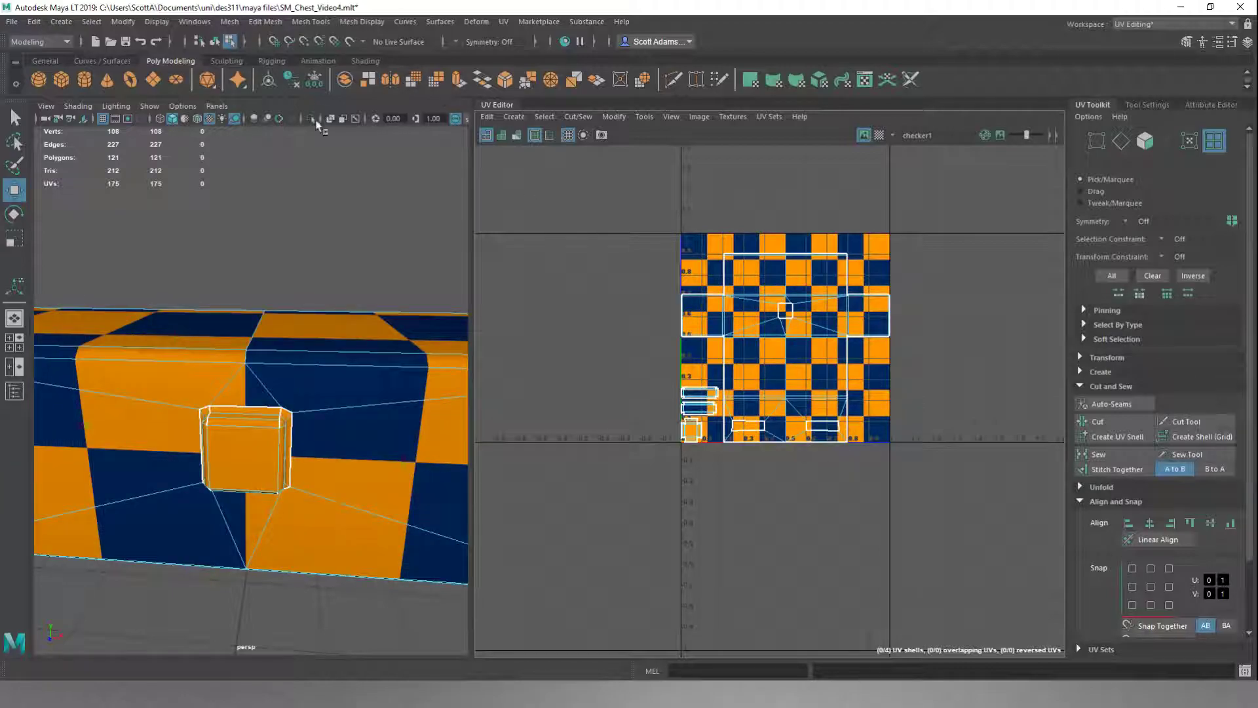
right_click(282, 249)
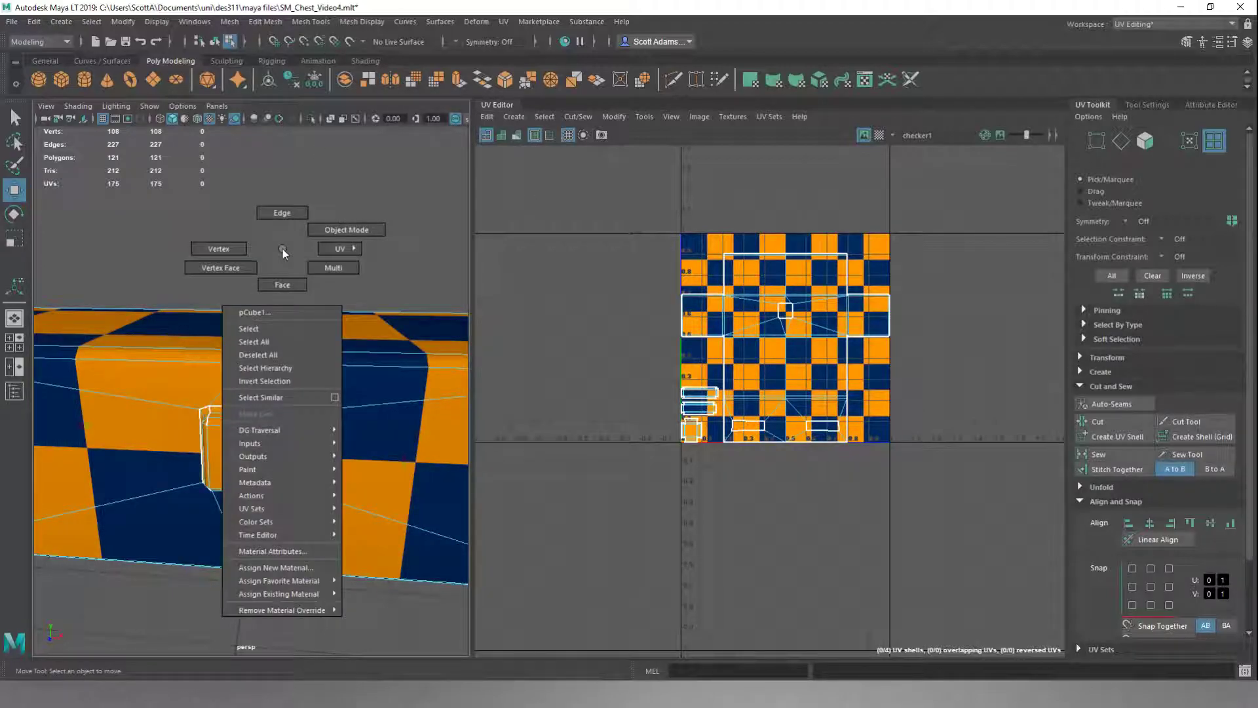
right_click_drag(282, 249, 321, 232)
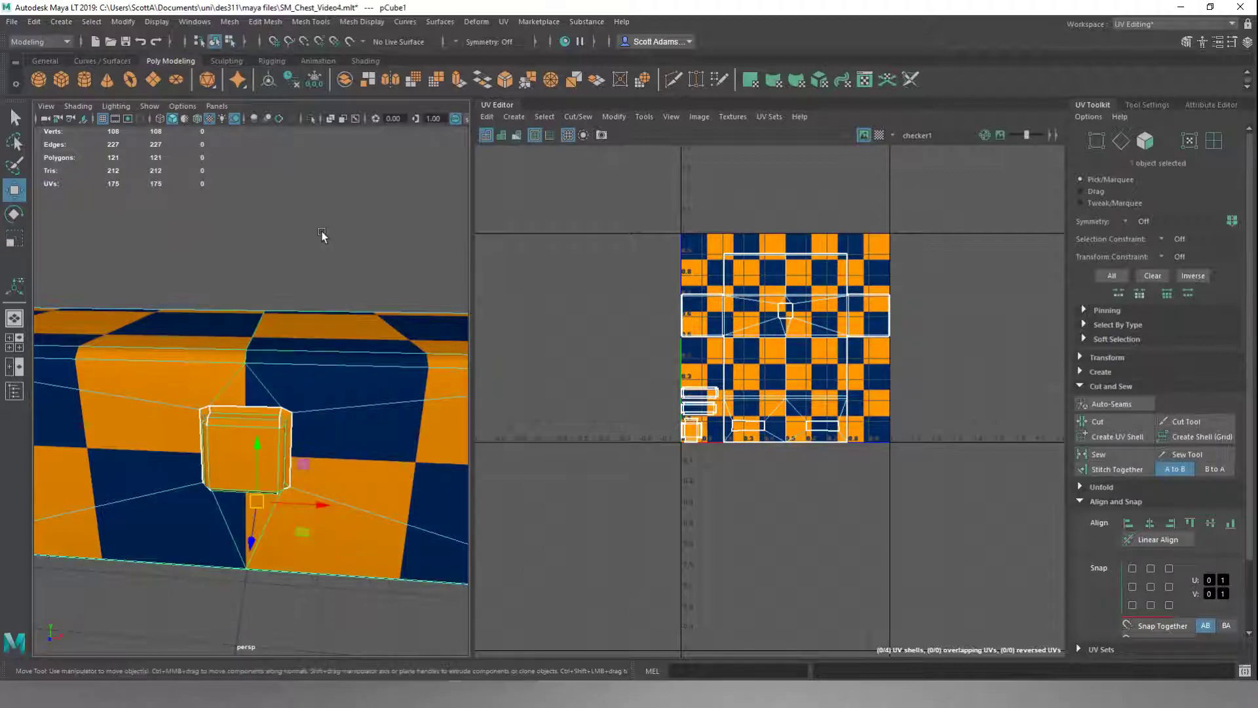
left_click(568, 43)
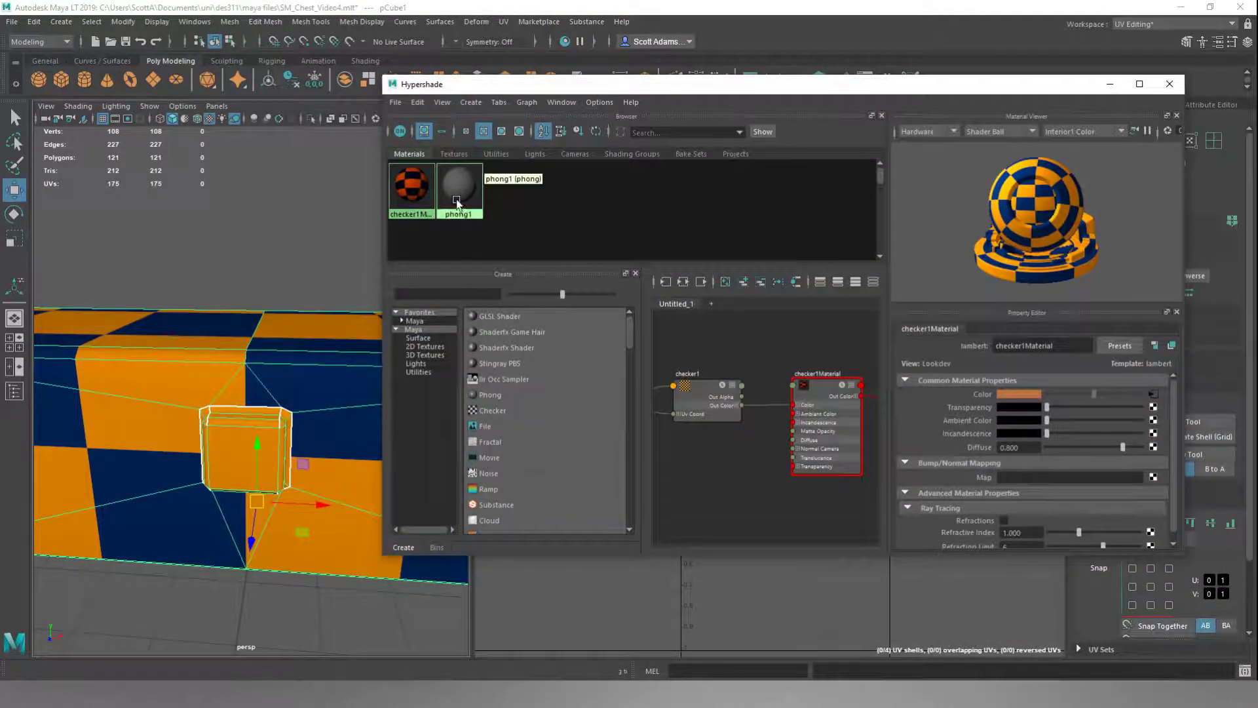
right_click(458, 205)
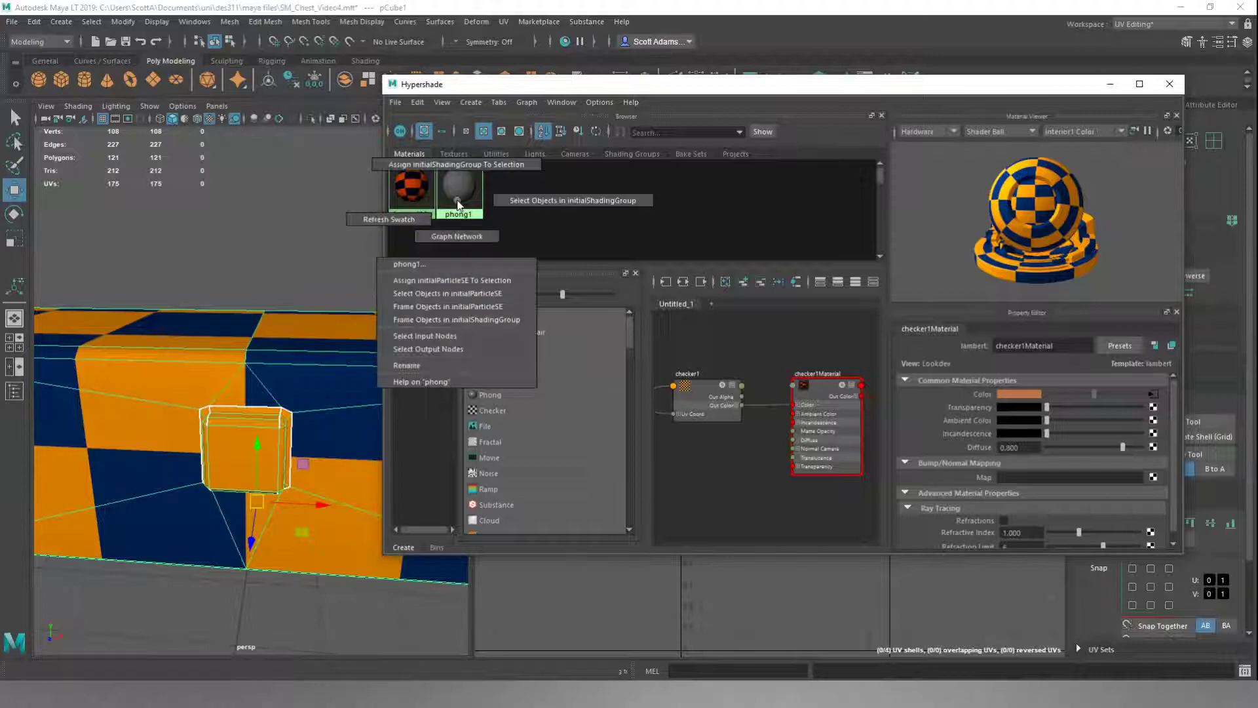
left_click(464, 163)
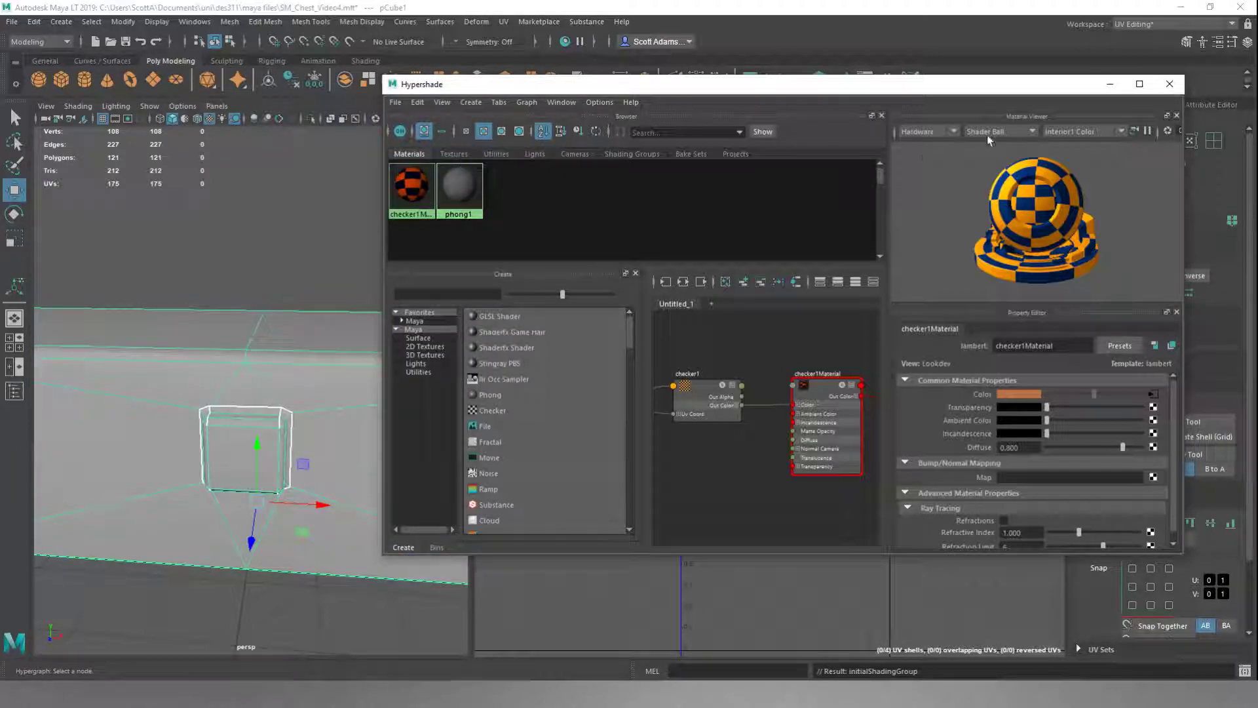
left_click(1113, 85)
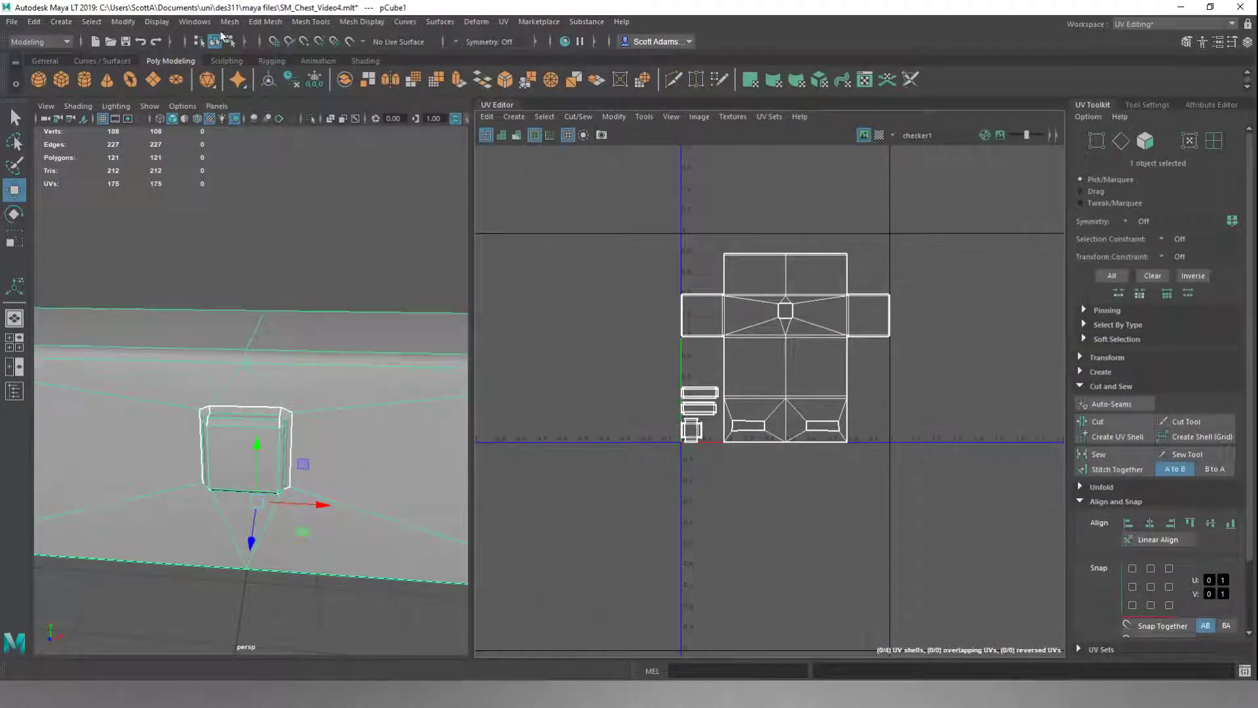
- Change the workspace to Modeling - Standard and view the chest from an angle
left_click(199, 24)
mouse_move(230, 50)
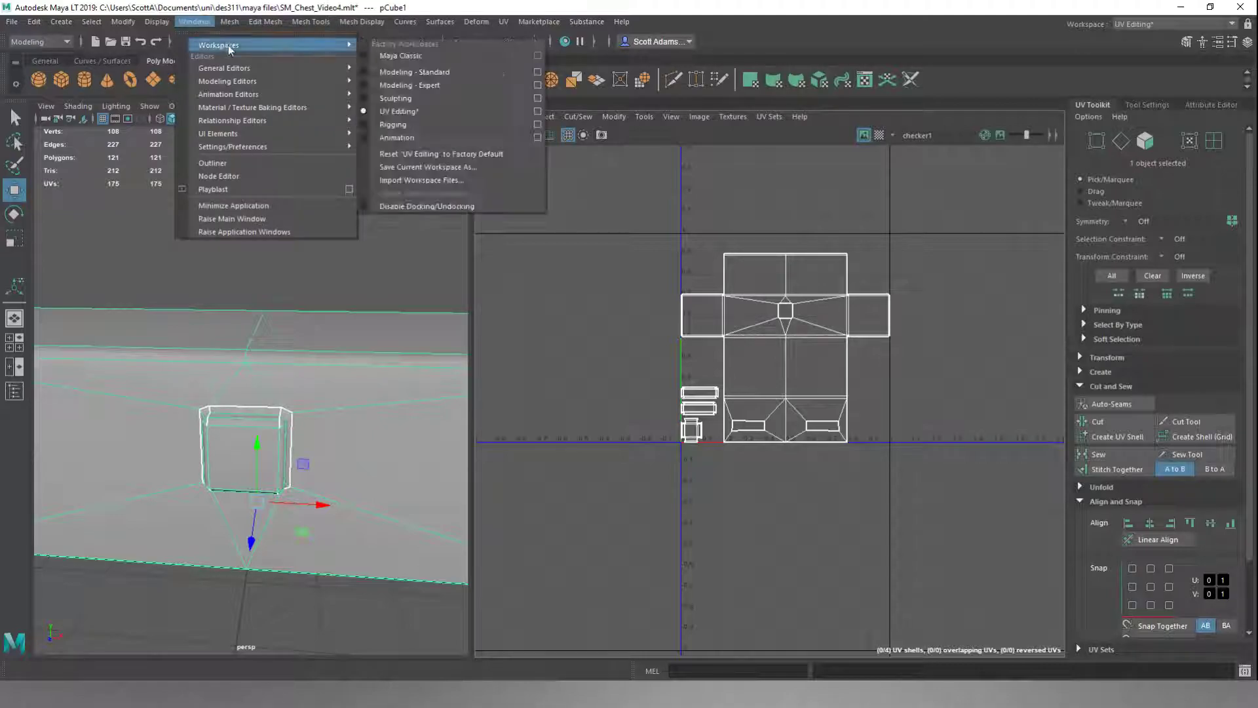
left_click(401, 73)
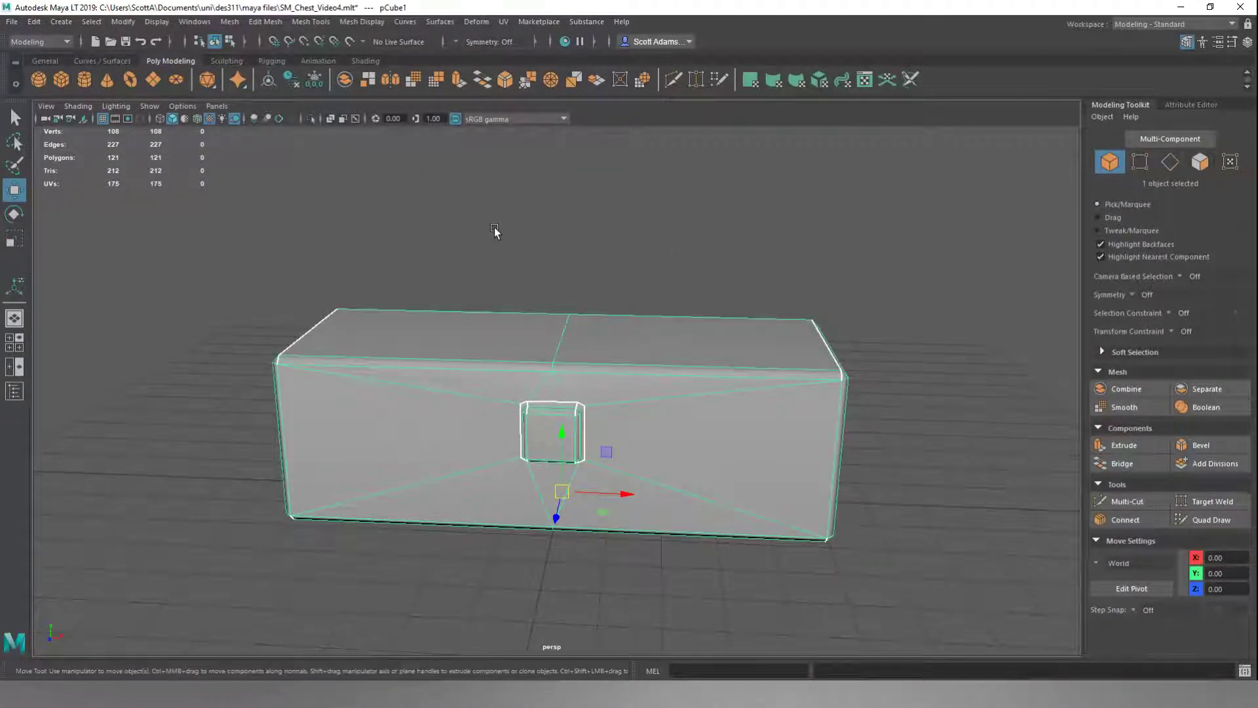
left_click_drag(485, 258, 523, 268, "alt")
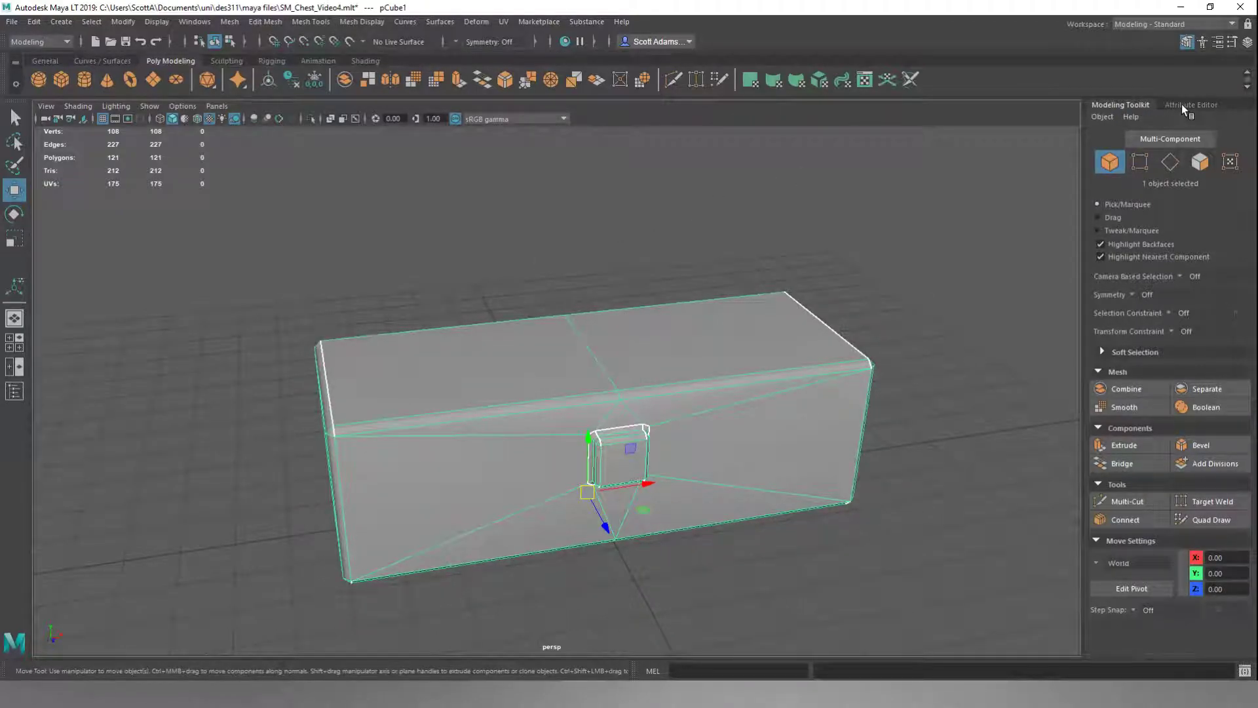
- Widen the side panel and dock the Channel Box / Layer Editor ahead of the Modeling Toolkit and Attribute Editor
left_click_drag(1079, 161, 969, 161)
left_click(1088, 104)
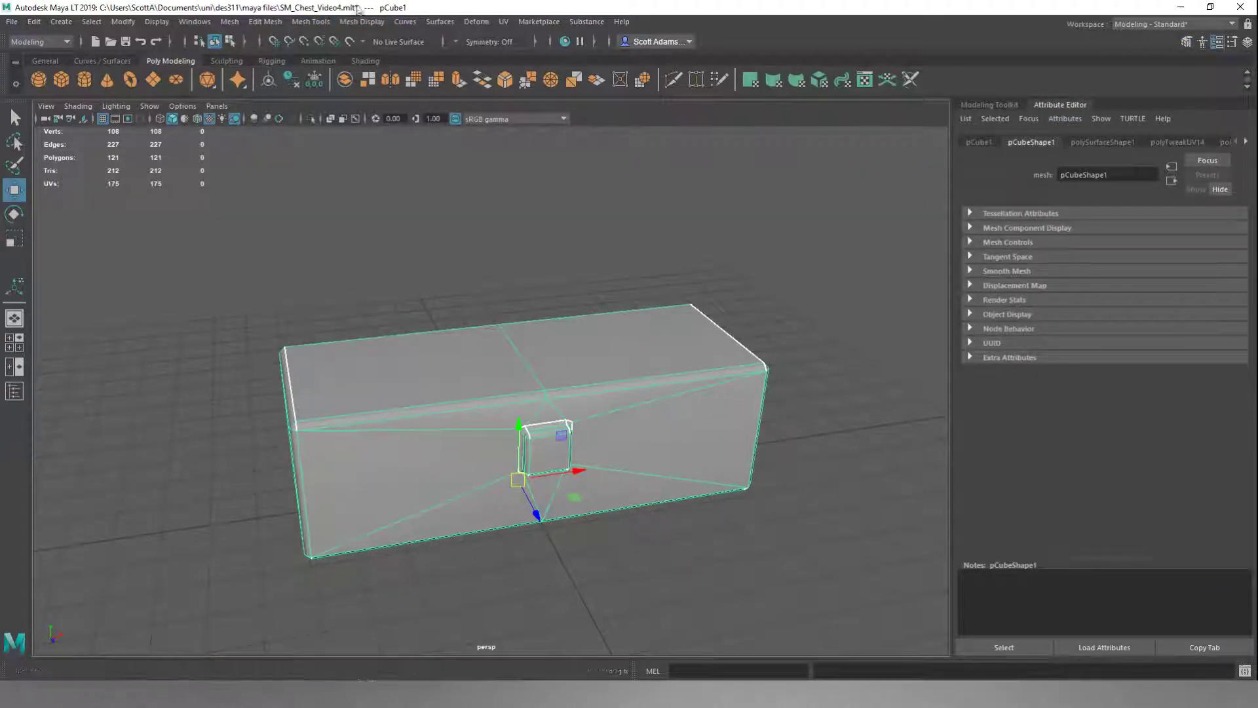
left_click(195, 22)
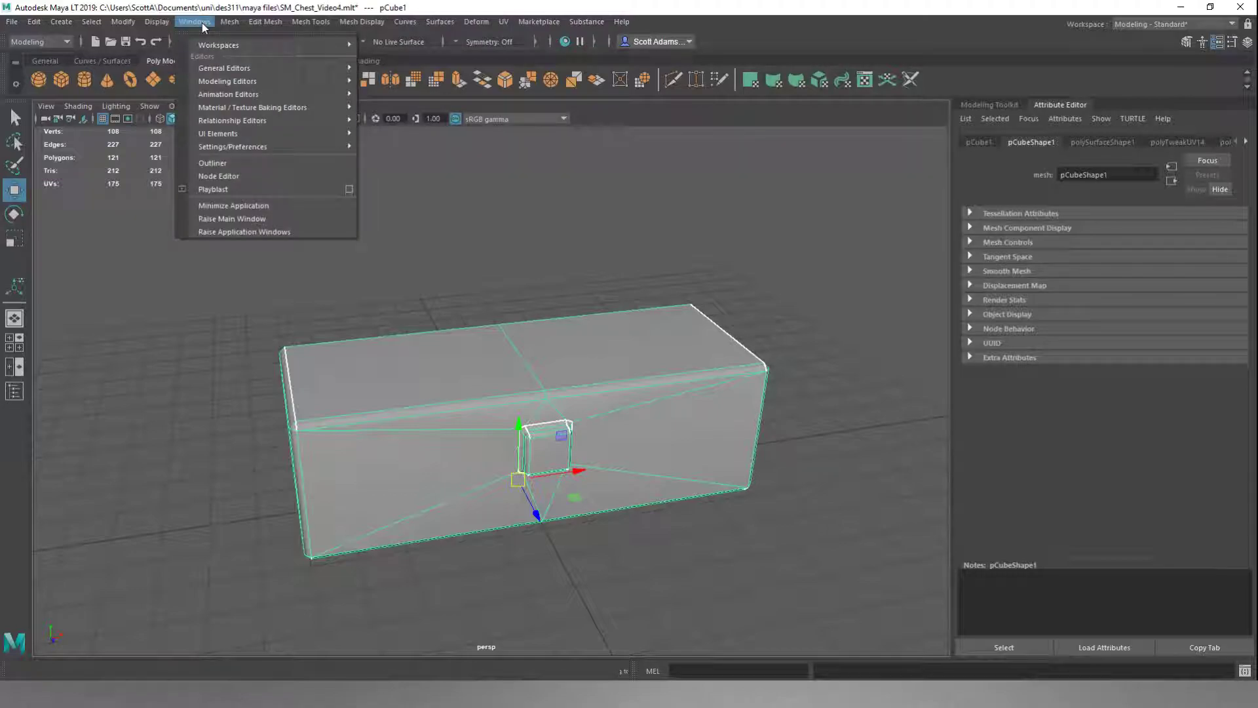
mouse_move(302, 66)
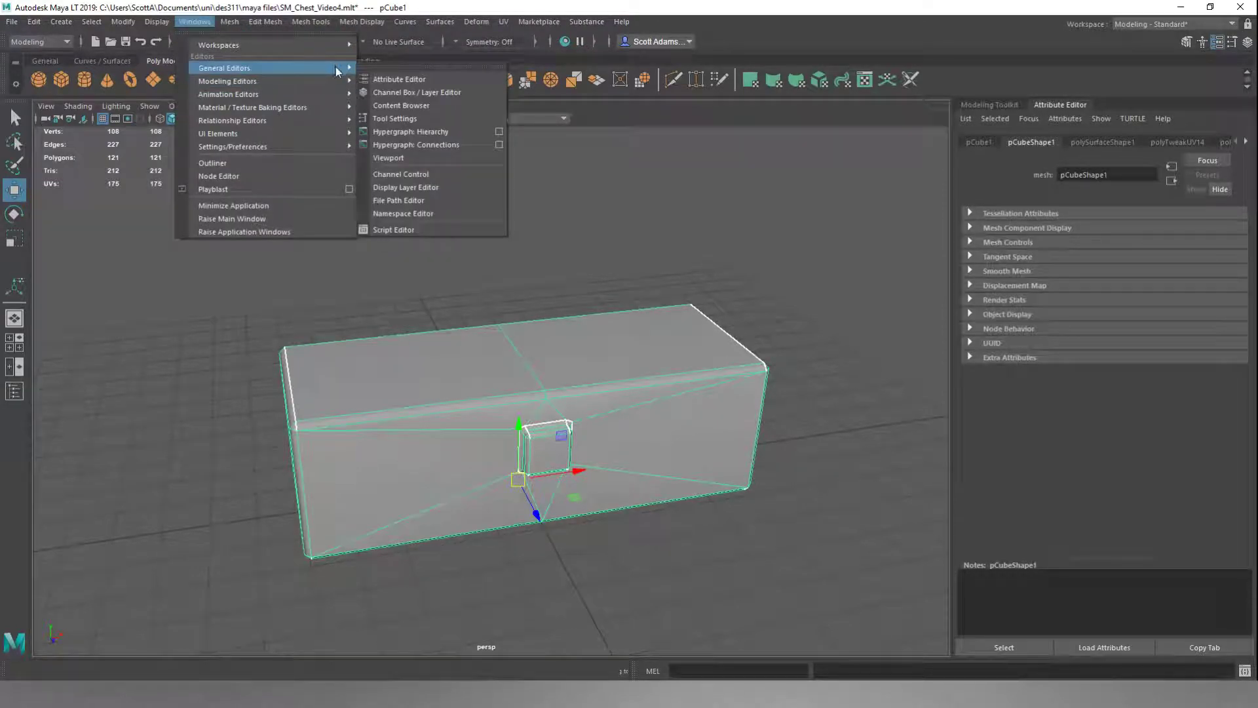
left_click(405, 93)
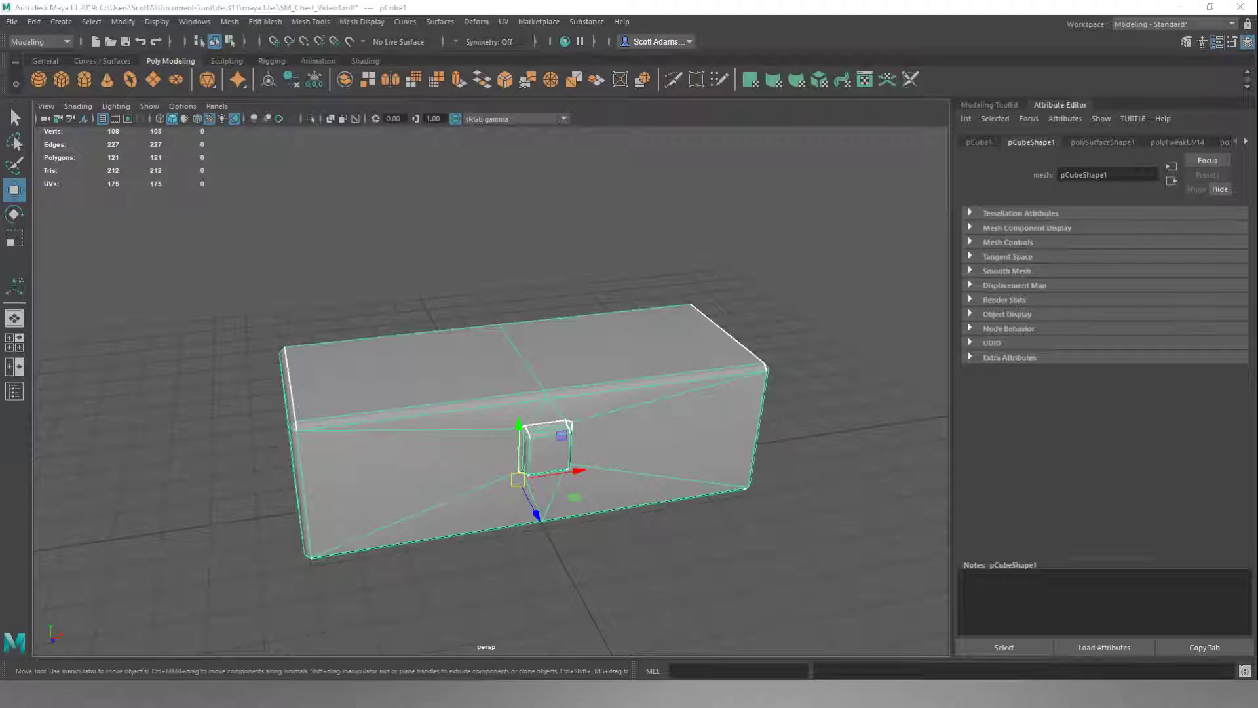
left_click_drag(773, 250, 977, 112)
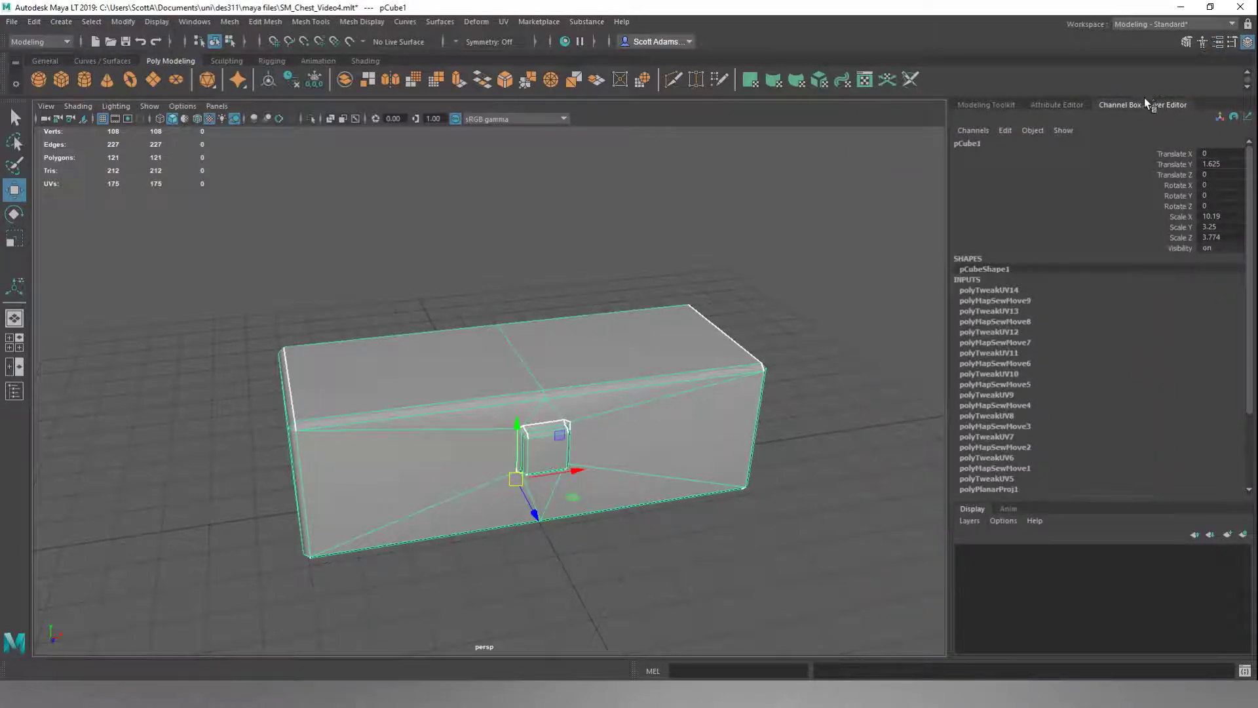
left_click_drag(1139, 101, 1005, 111)
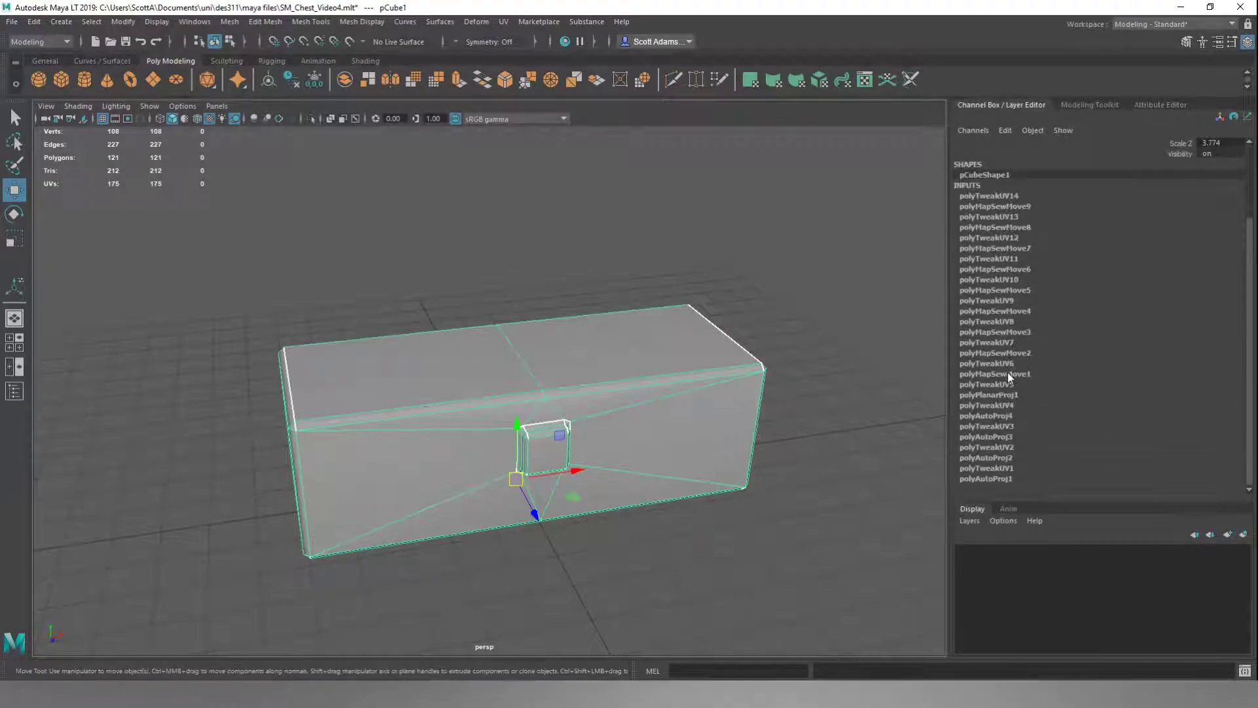
- Delete the chest's construction history and inspect the model from the back and front
left_click(1003, 130)
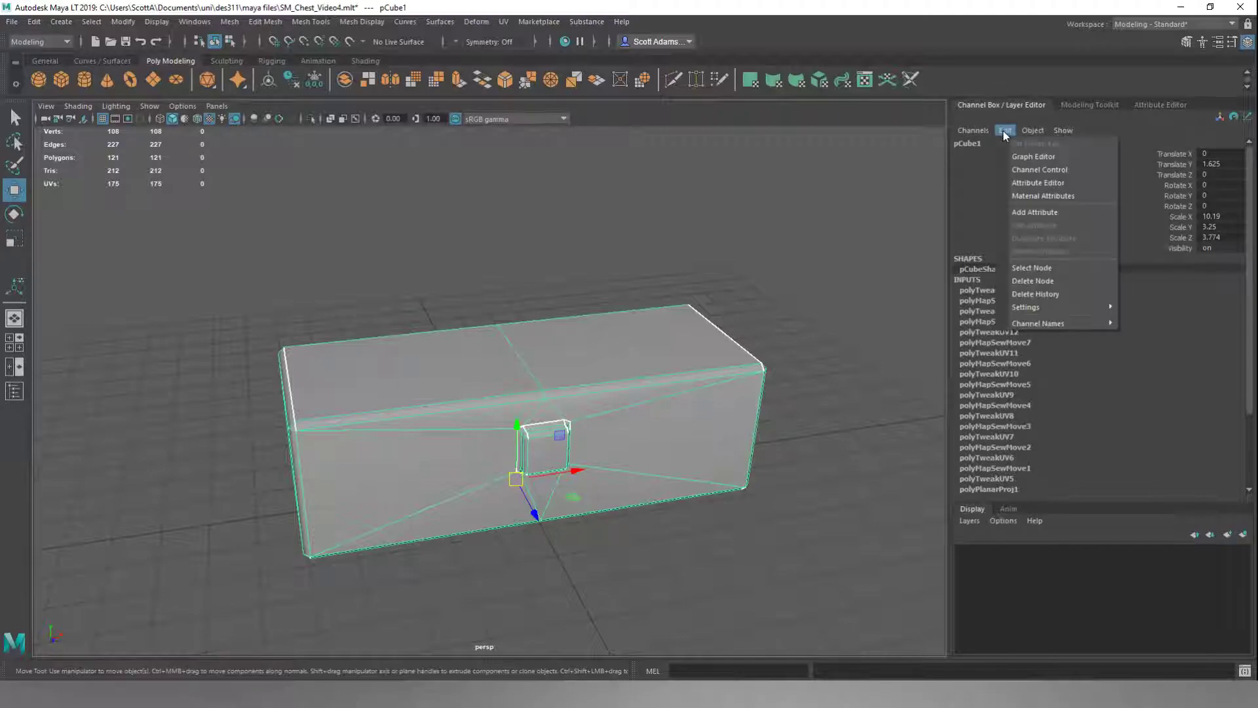
left_click(1042, 296)
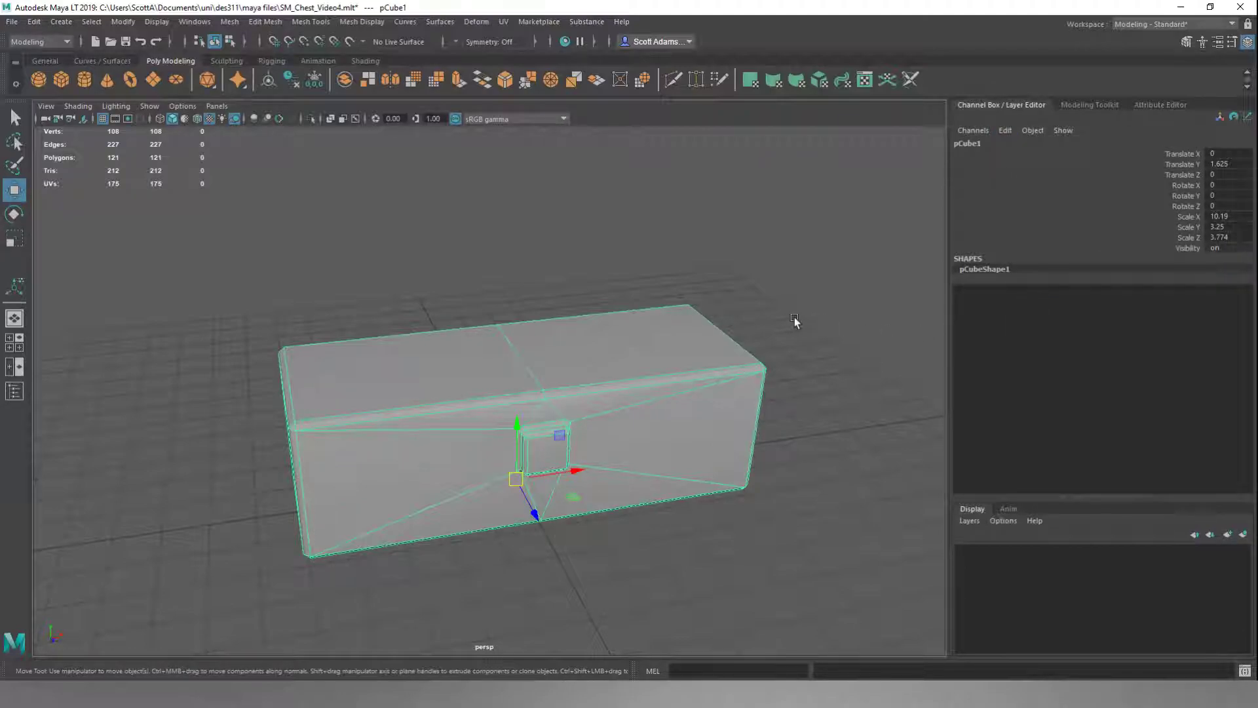
left_click_drag(905, 219, 946, 300, "alt")
left_click_drag(811, 355, 895, 376, "alt")
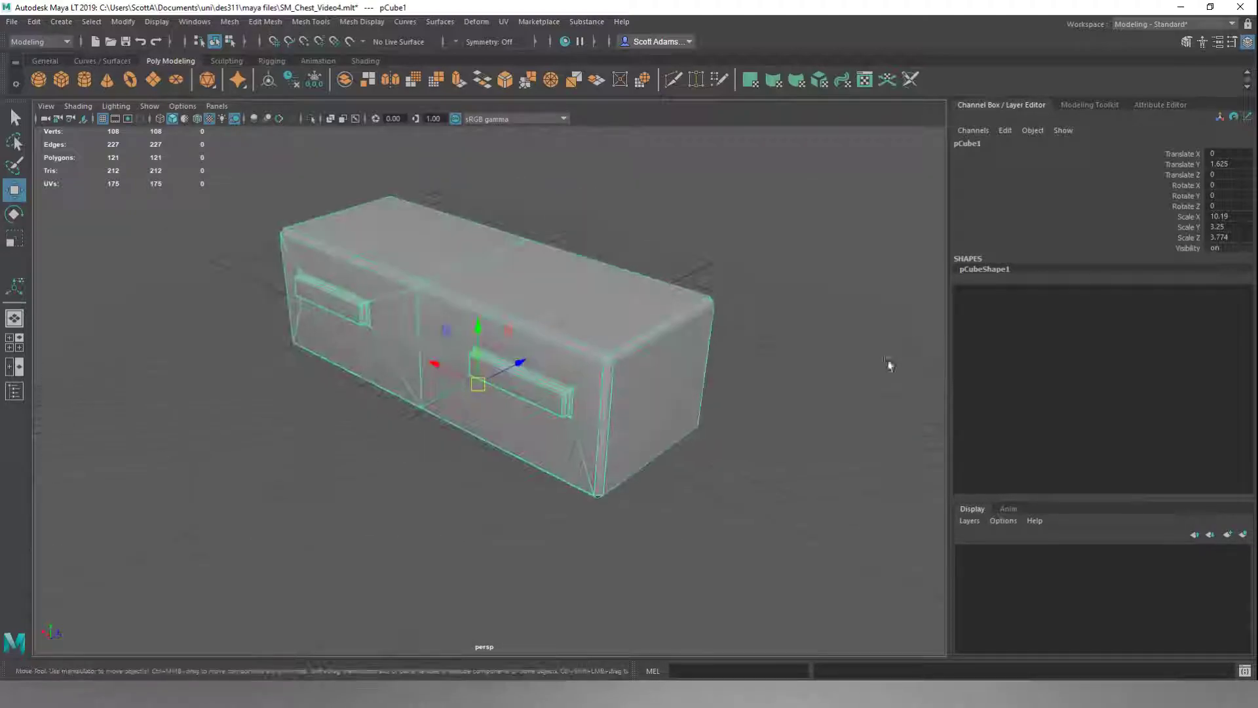
left_click_drag(674, 343, 998, 346, "alt")
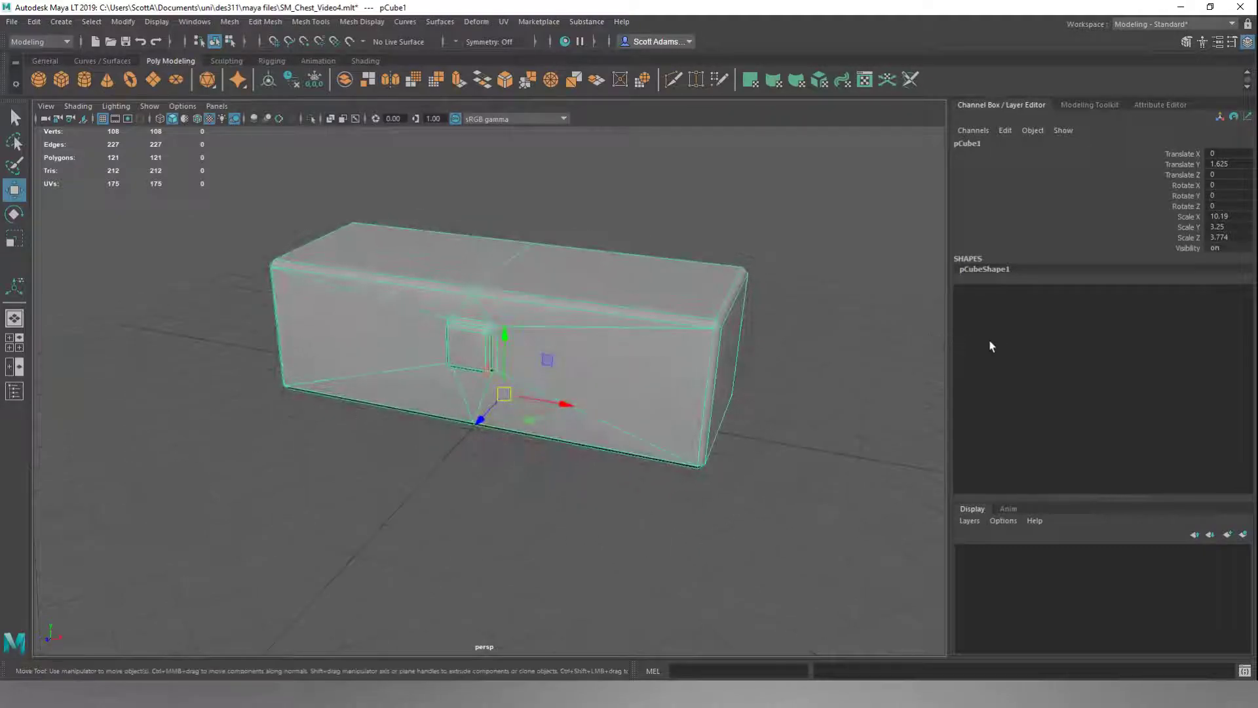